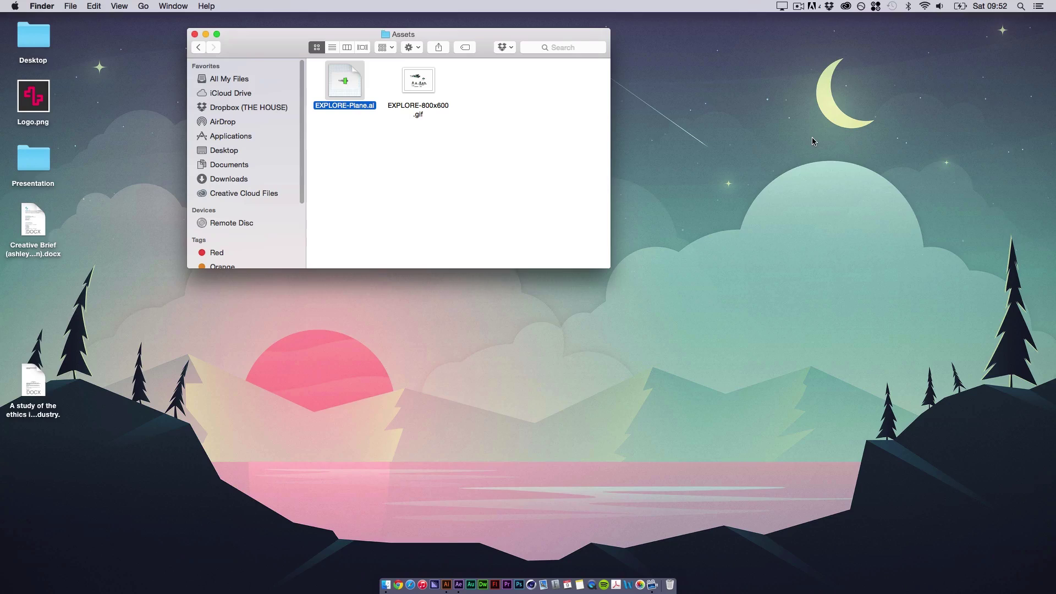
- Preview the EXPLORE-800x600.gif animation in Finder and compare it with the plane artwork in Illustrator
{"action": "left_click", "coordinate": [509, 142]}
{"action": "left_click", "coordinate": [429, 90]}
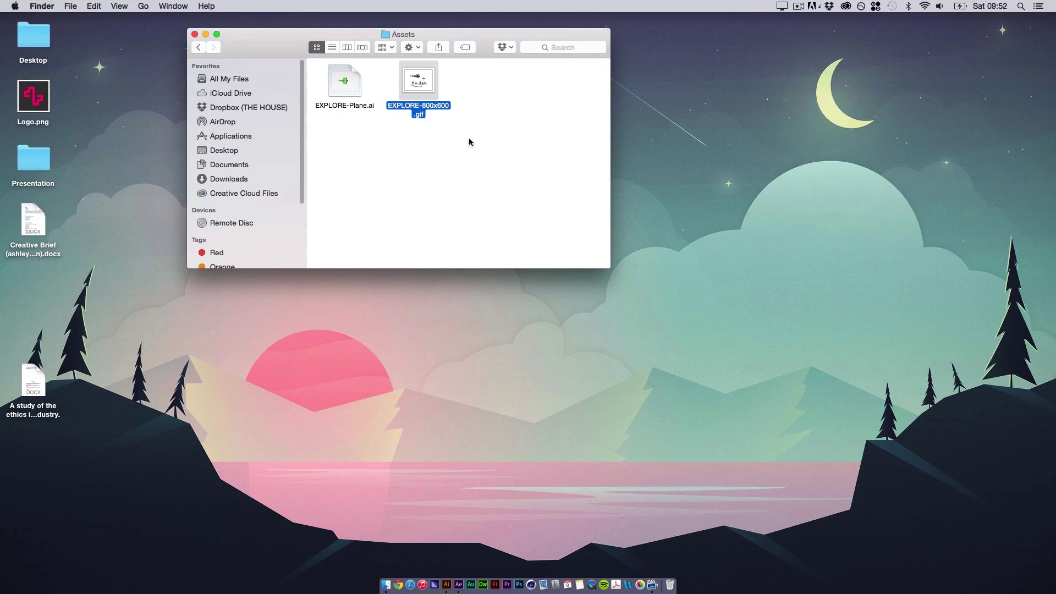
{"action": "key", "text": "space"}
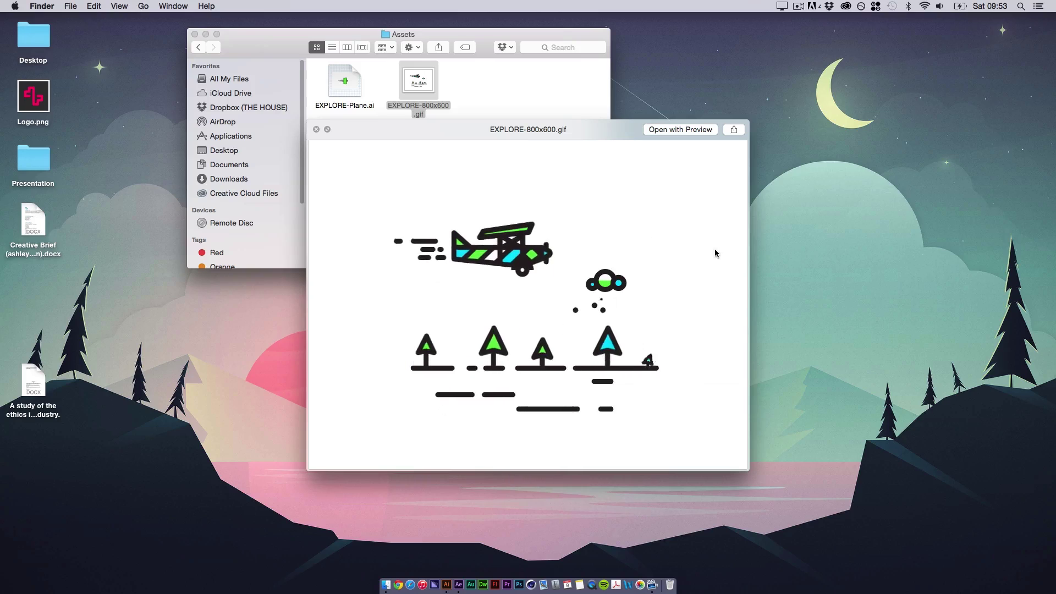
{"action": "left_click", "coordinate": [446, 585]}
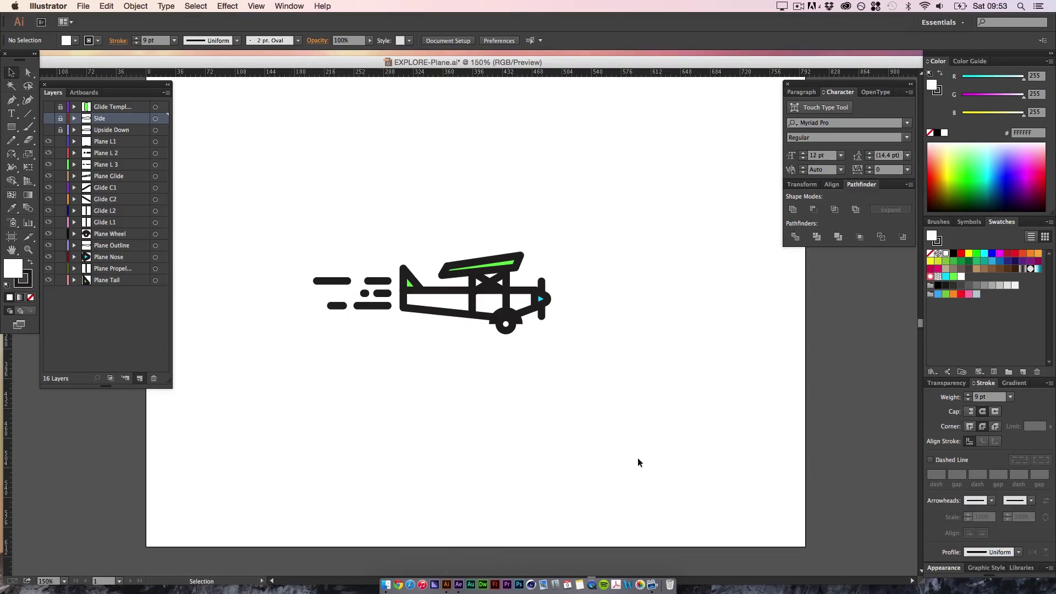
{"action": "left_click", "coordinate": [387, 585]}
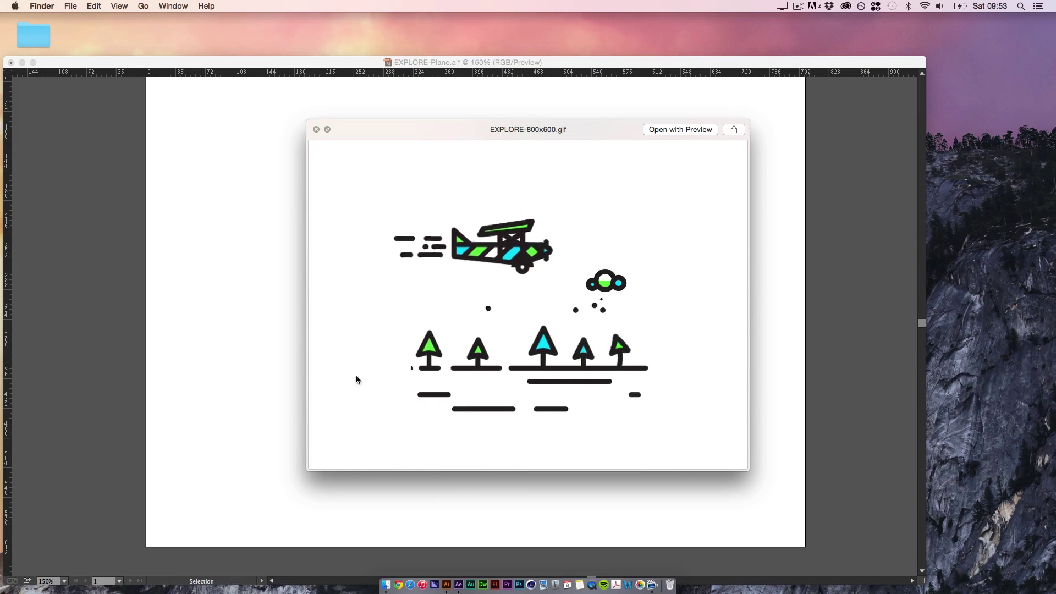
{"action": "left_click", "coordinate": [224, 325]}
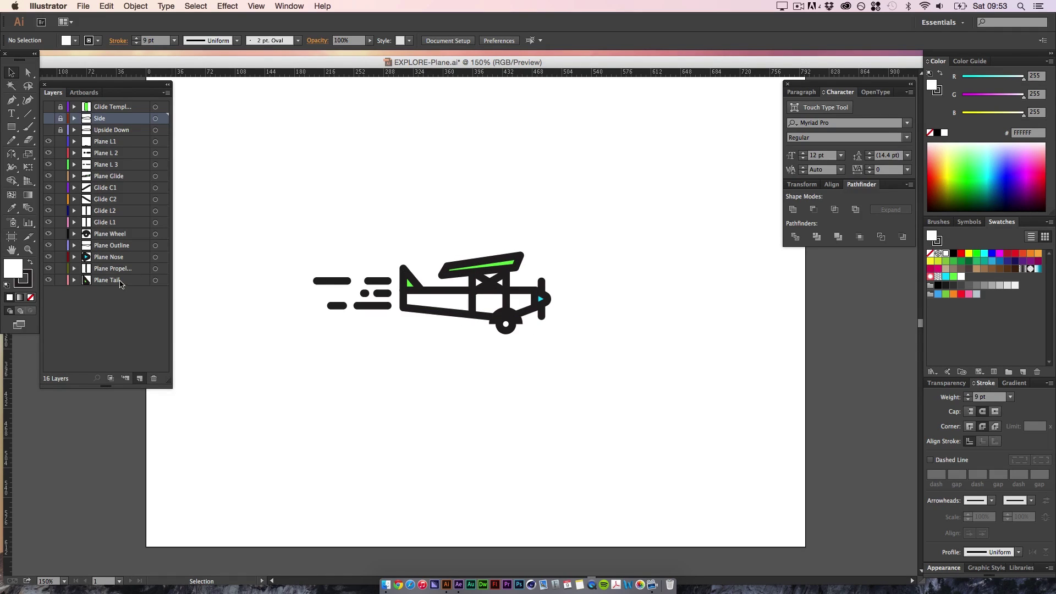
- Toggle the Plane Tail, Plane Propeller and Plane Nose layers off and on to check what each contains
{"action": "left_click", "coordinate": [120, 281]}
{"action": "left_click", "coordinate": [49, 281]}
{"action": "left_click", "coordinate": [49, 281]}
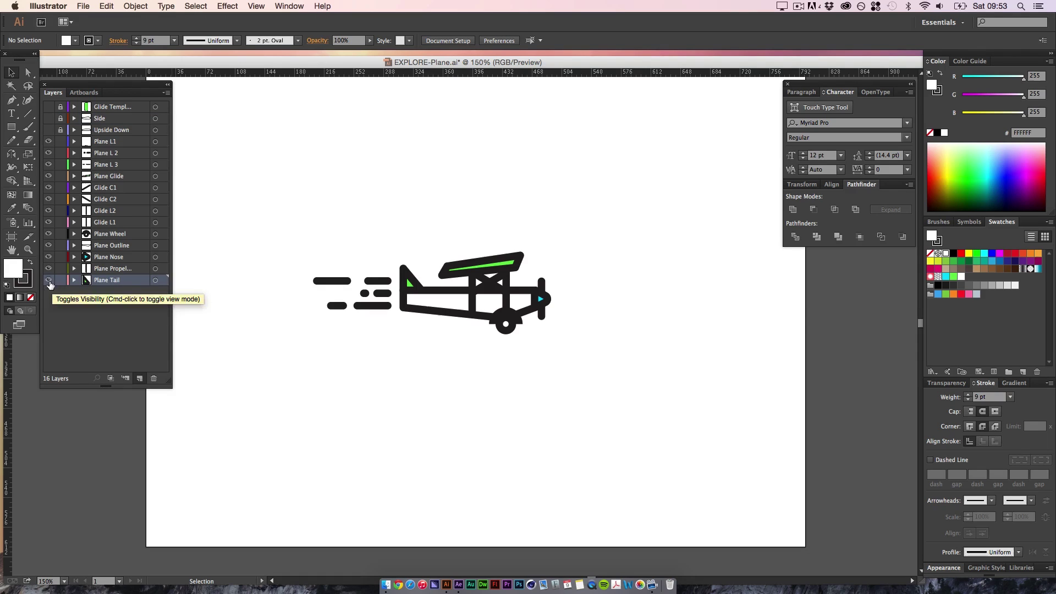
{"action": "left_click", "coordinate": [47, 270]}
{"action": "left_click", "coordinate": [49, 270]}
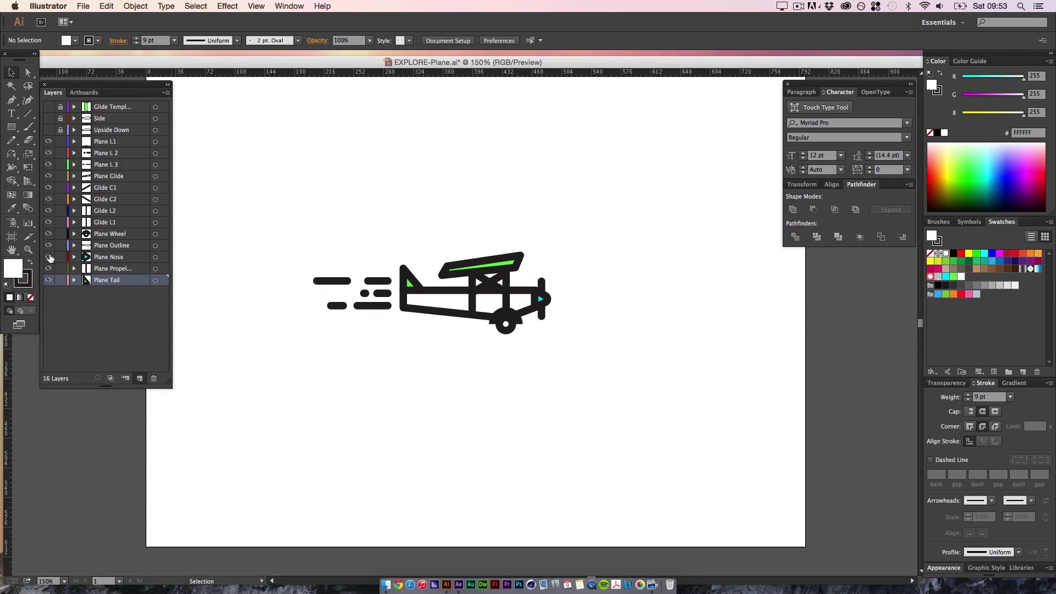
{"action": "left_click", "coordinate": [49, 257]}
{"action": "left_click", "coordinate": [49, 259]}
- Hide all the plane part layers and show the Upside Down, Side and Glide Template layers to inspect their shapes
{"action": "left_click_drag", "start_coordinate": [52, 149], "coordinate": [48, 286]}
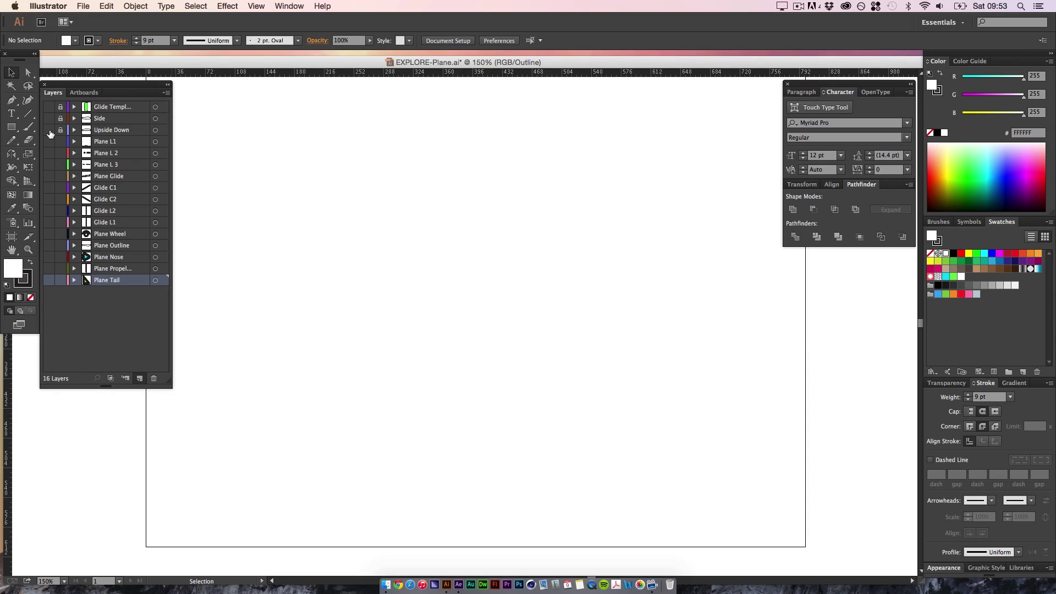
{"action": "left_click", "coordinate": [50, 132]}
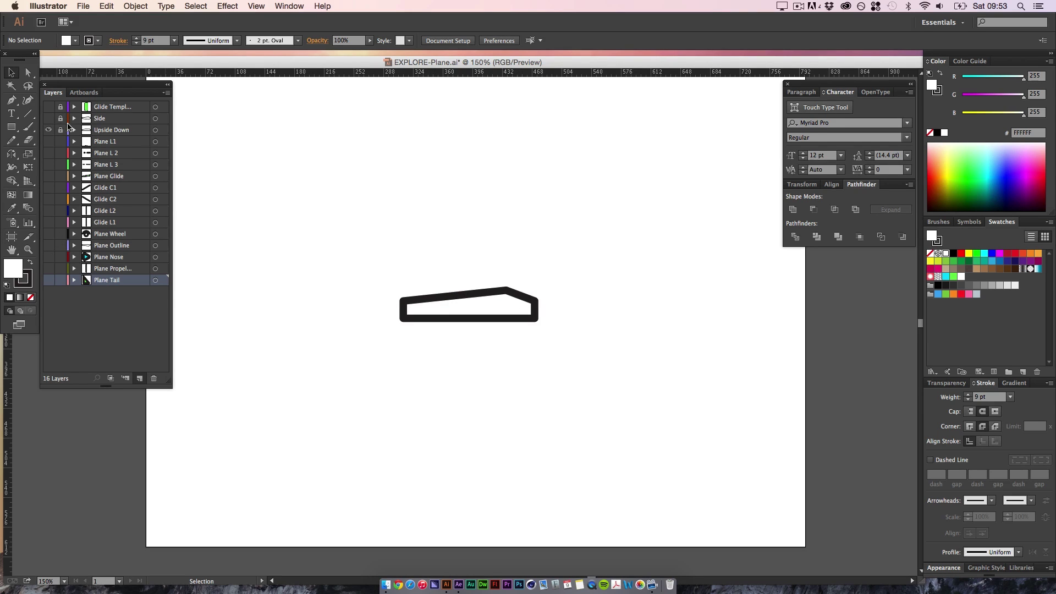
{"action": "left_click", "coordinate": [47, 130]}
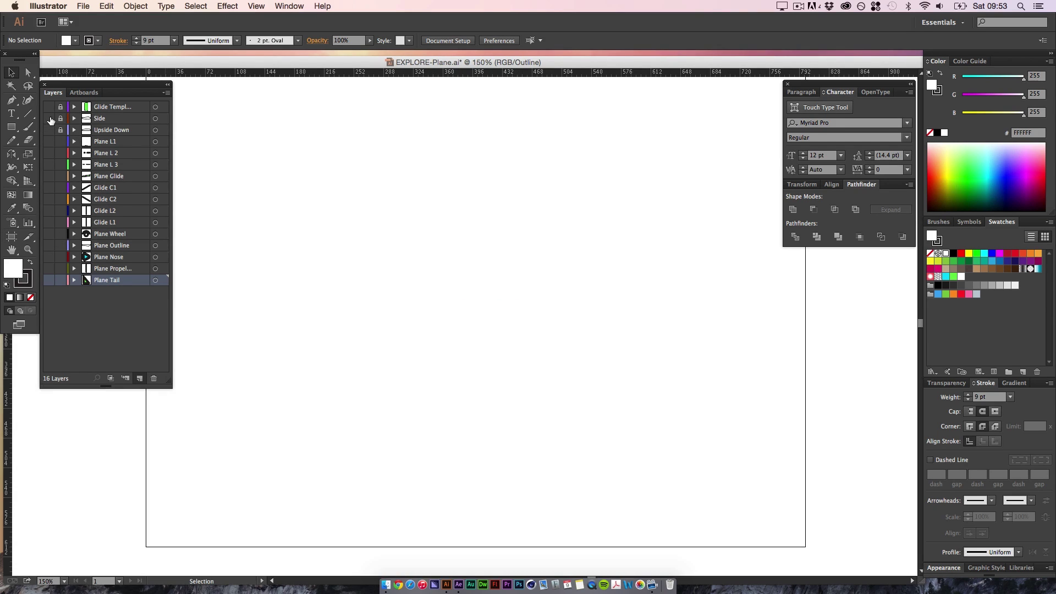
{"action": "left_click", "coordinate": [49, 118]}
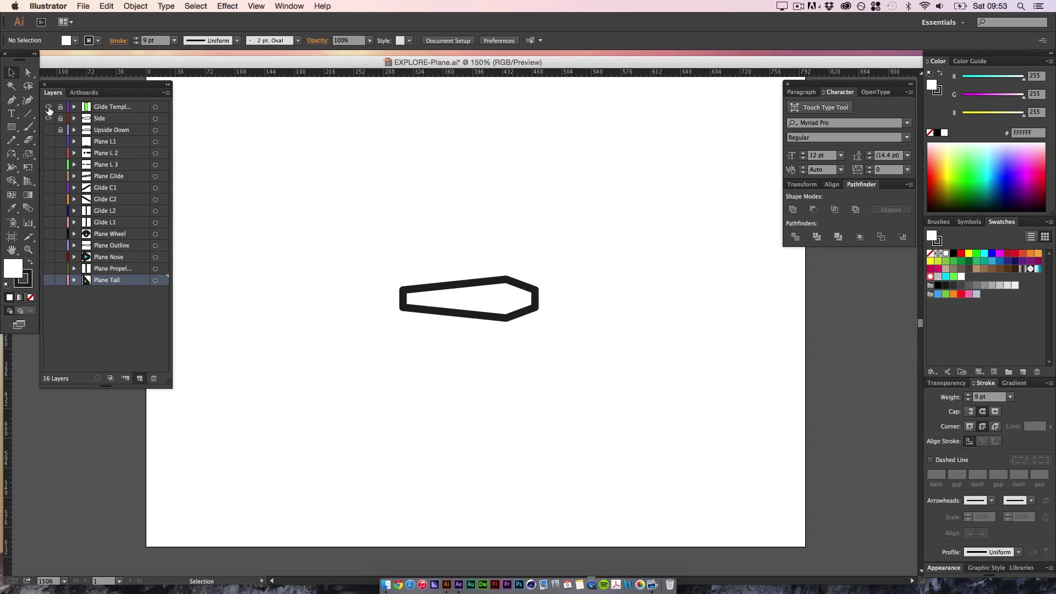
{"action": "left_click", "coordinate": [49, 108]}
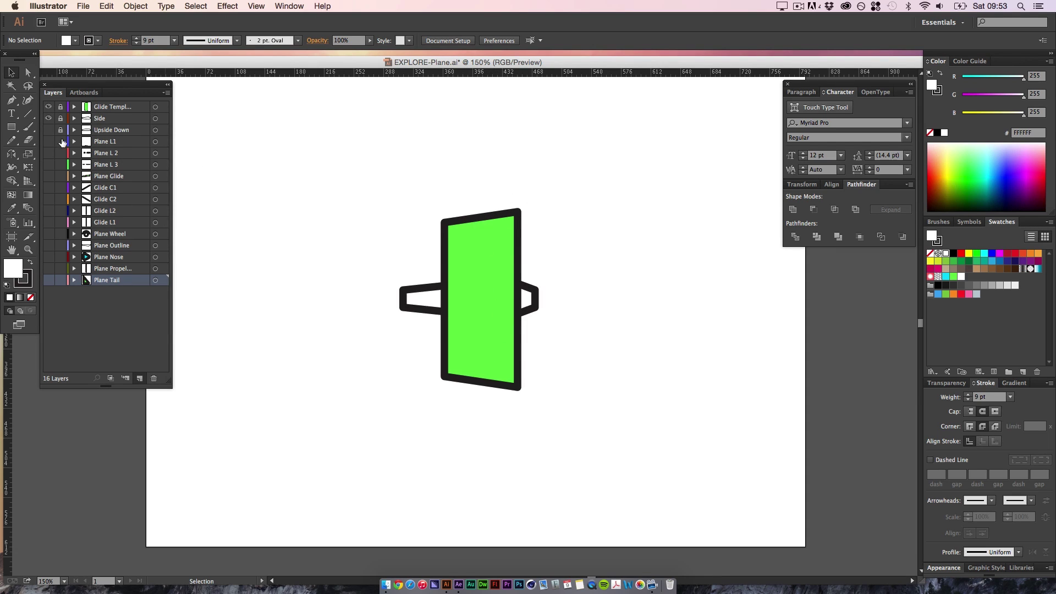
{"action": "left_click", "coordinate": [48, 126]}
{"action": "left_click", "coordinate": [48, 130]}
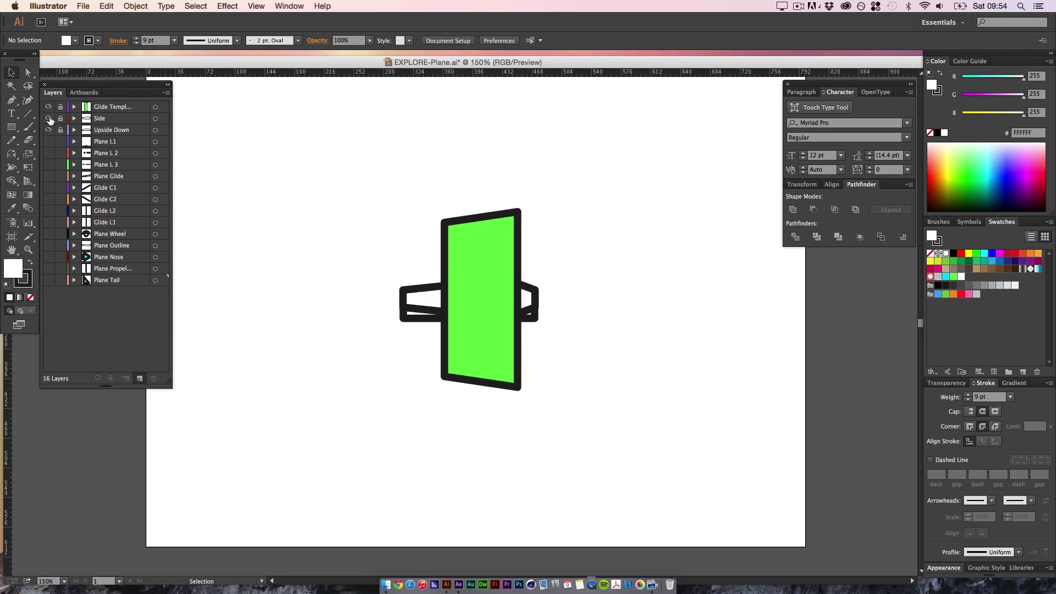
- Hide the Side, Glide Template and Upside Down layers and save the plane file
{"action": "left_click", "coordinate": [48, 119]}
{"action": "left_click", "coordinate": [48, 107]}
{"action": "left_click", "coordinate": [49, 131]}
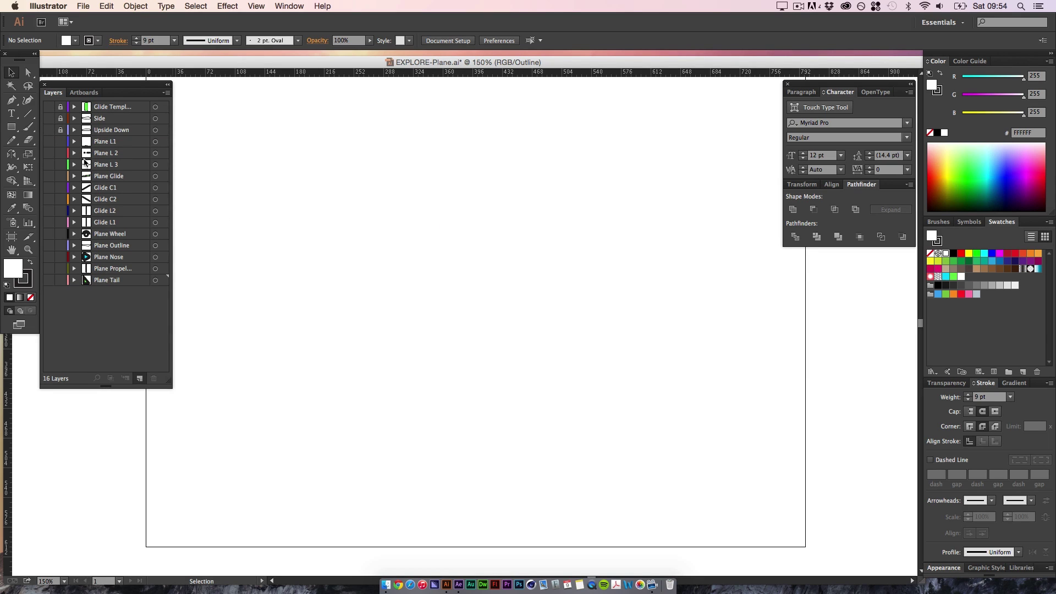
{"action": "key", "text": "super+s"}
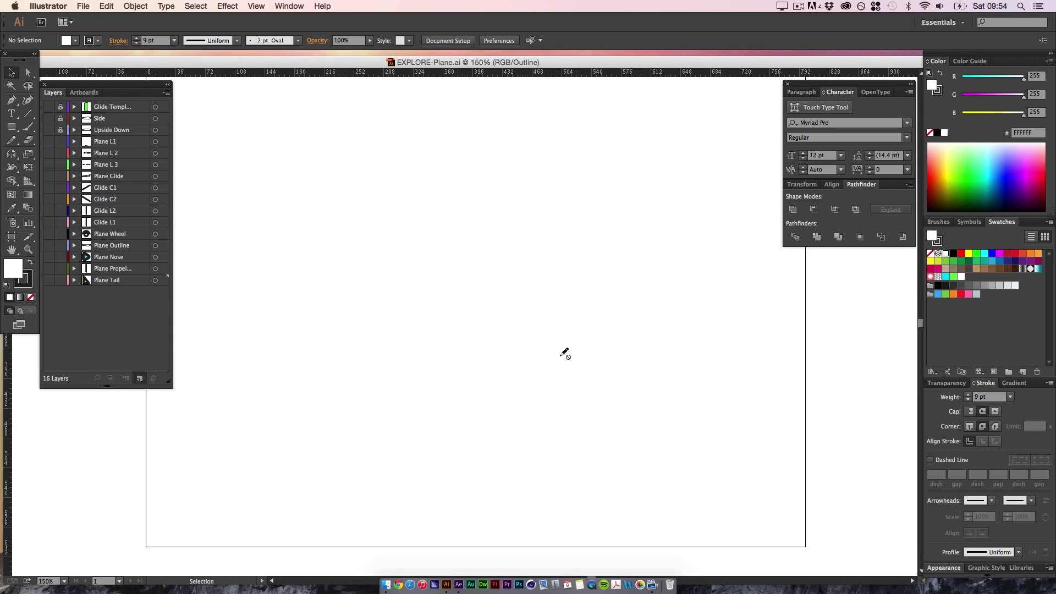
- Switch to After Effects, enlarge its window and import EXPLORE-Plane.ai as Composition - Retain Layer Sizes
{"action": "left_click", "coordinate": [459, 588]}
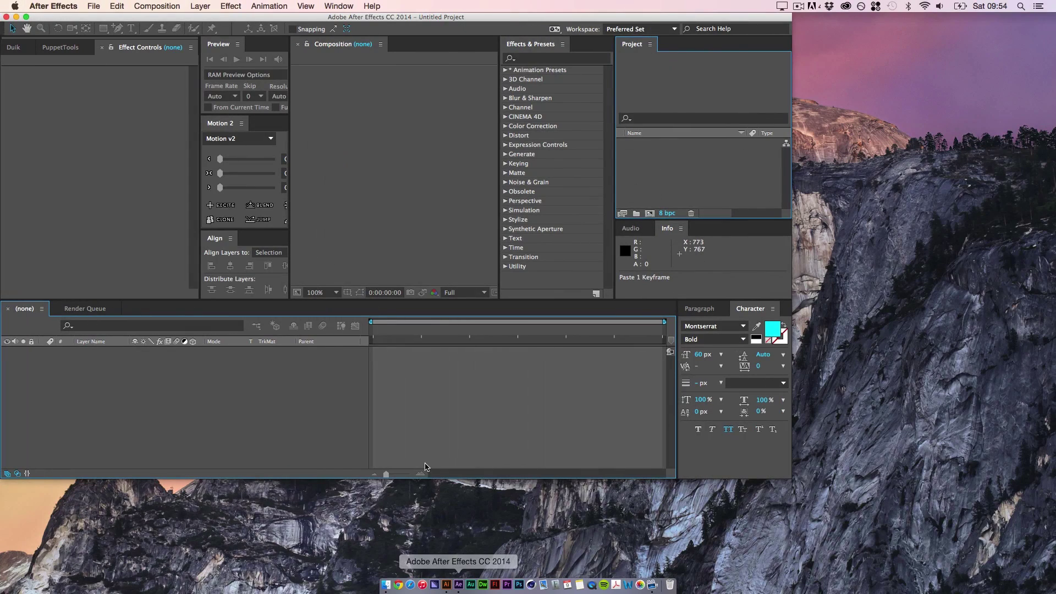
{"action": "left_click", "coordinate": [26, 17]}
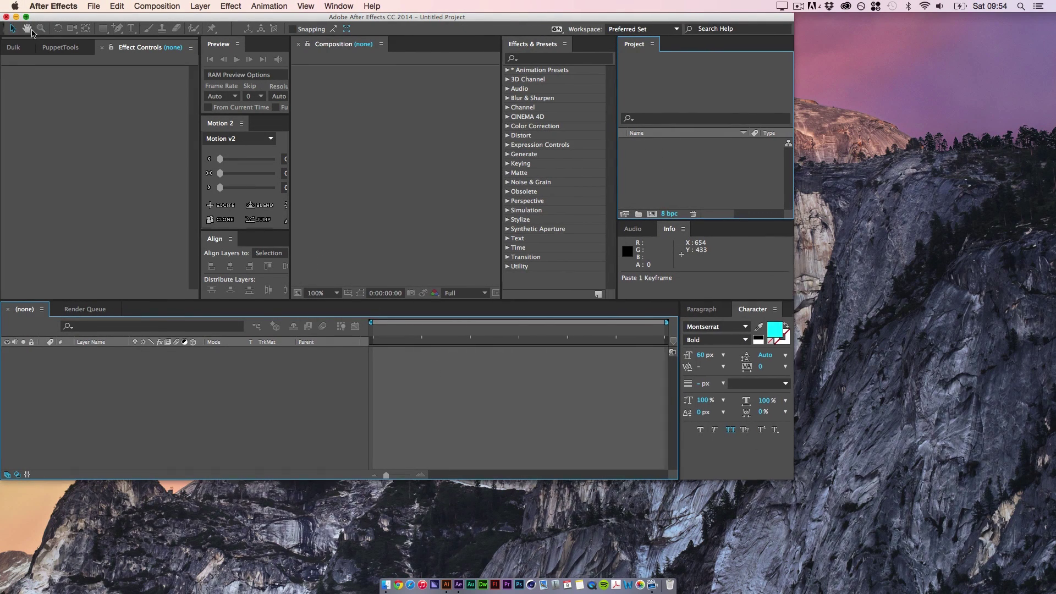
{"action": "double_click", "coordinate": [967, 191]}
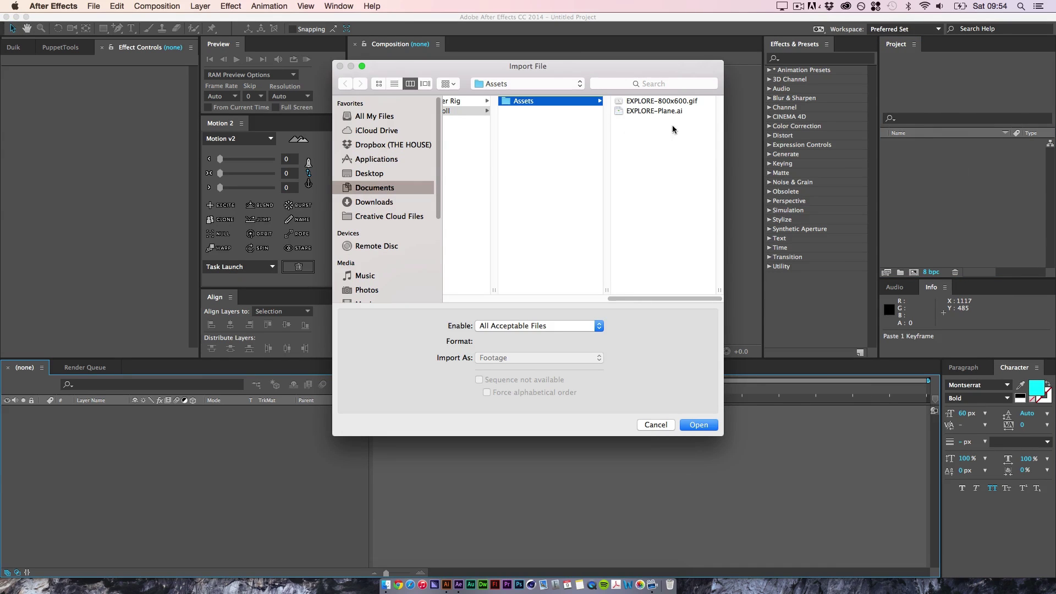
{"action": "left_click", "coordinate": [661, 113]}
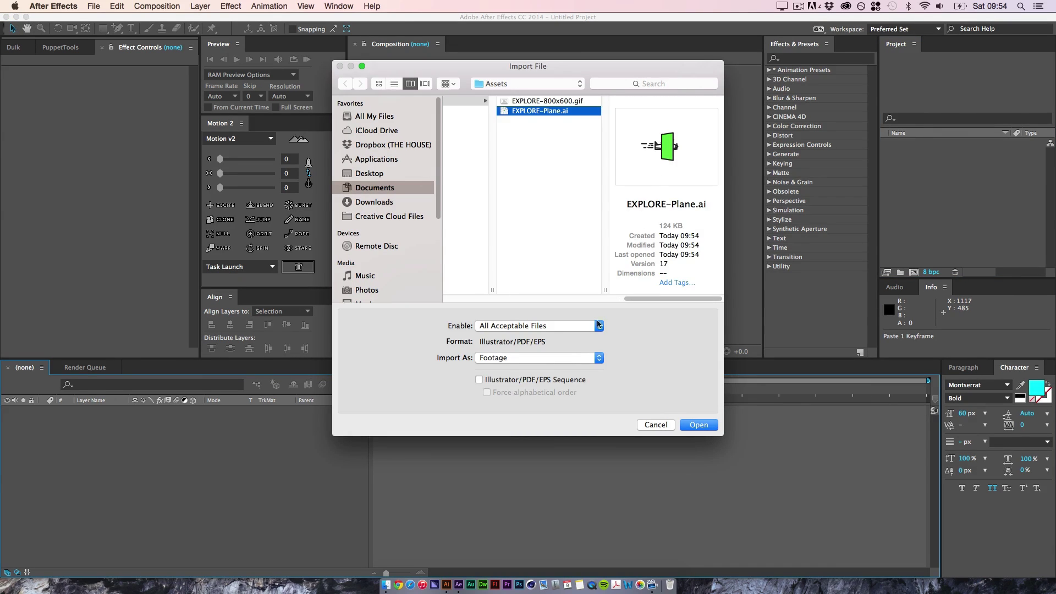
{"action": "left_click", "coordinate": [578, 359]}
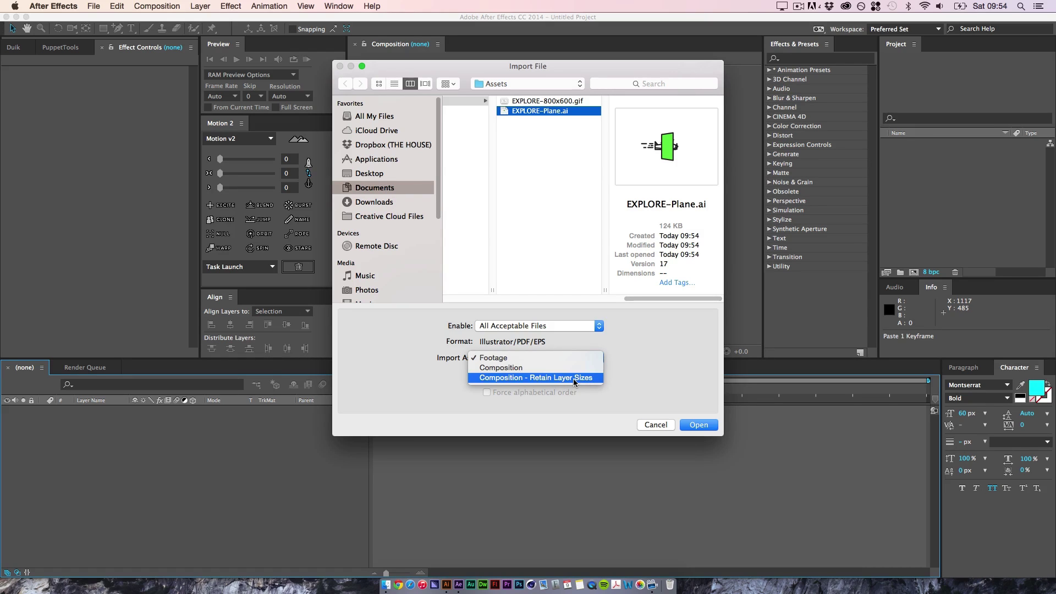
{"action": "left_click", "coordinate": [574, 378]}
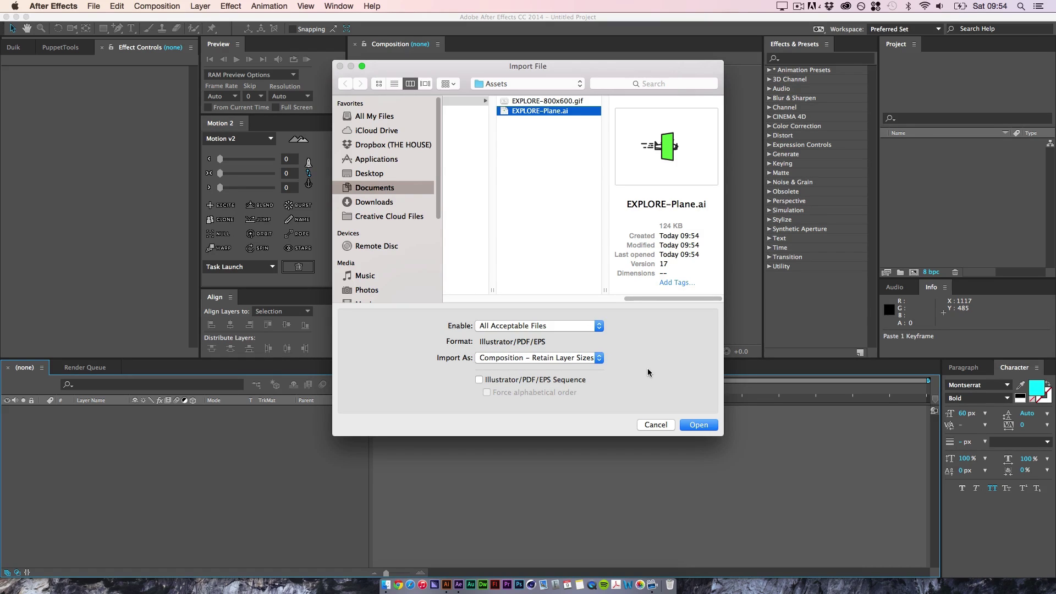
{"action": "left_click", "coordinate": [706, 426]}
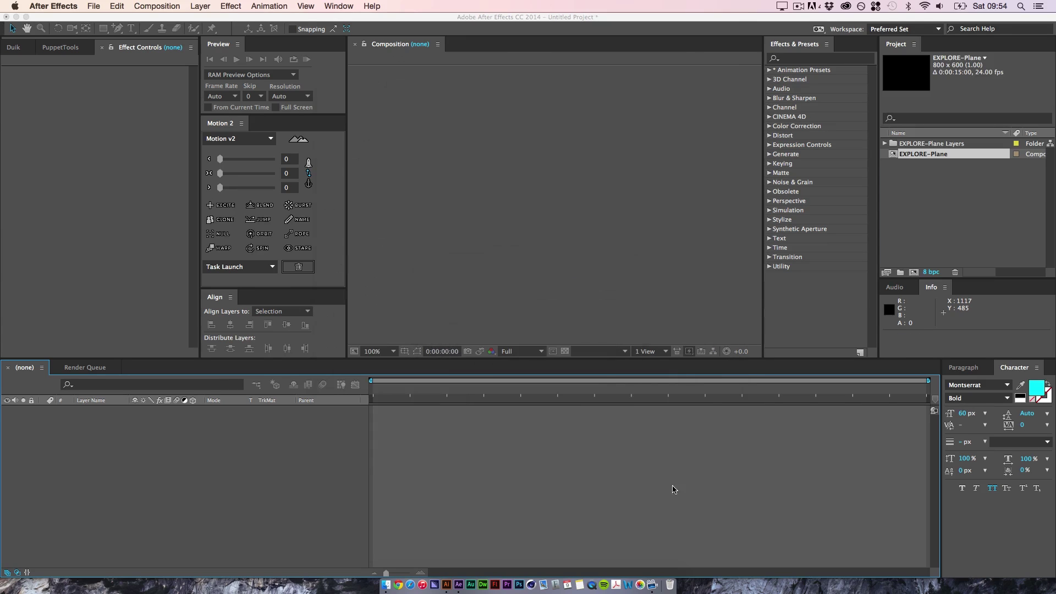
- Open the EXPLORE-Plane composition and make all 16 of its layers visible
{"action": "double_click", "coordinate": [942, 157]}
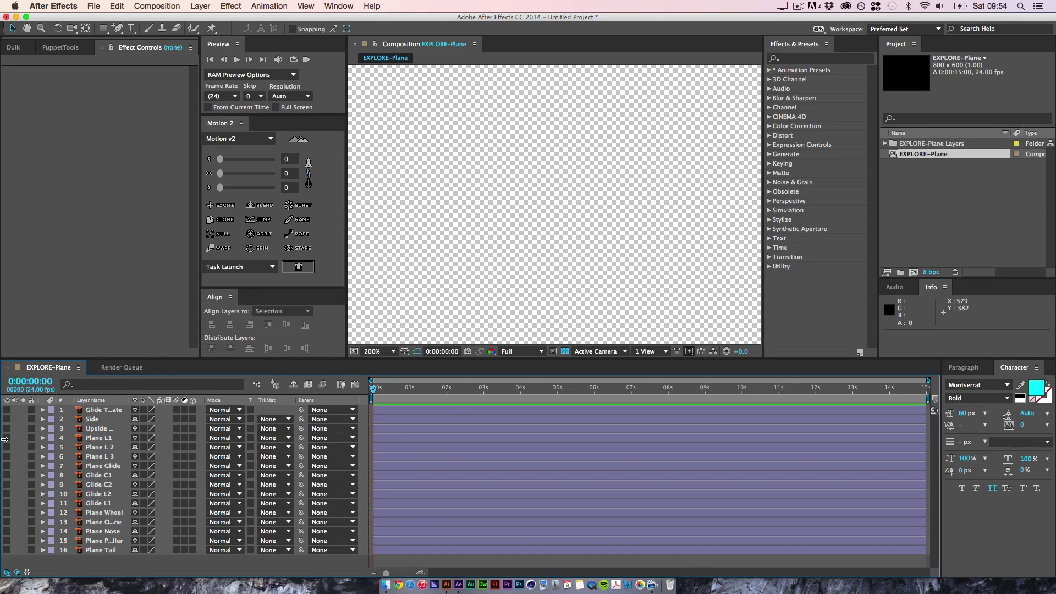
{"action": "left_click_drag", "start_coordinate": [7, 413], "coordinate": [22, 540]}
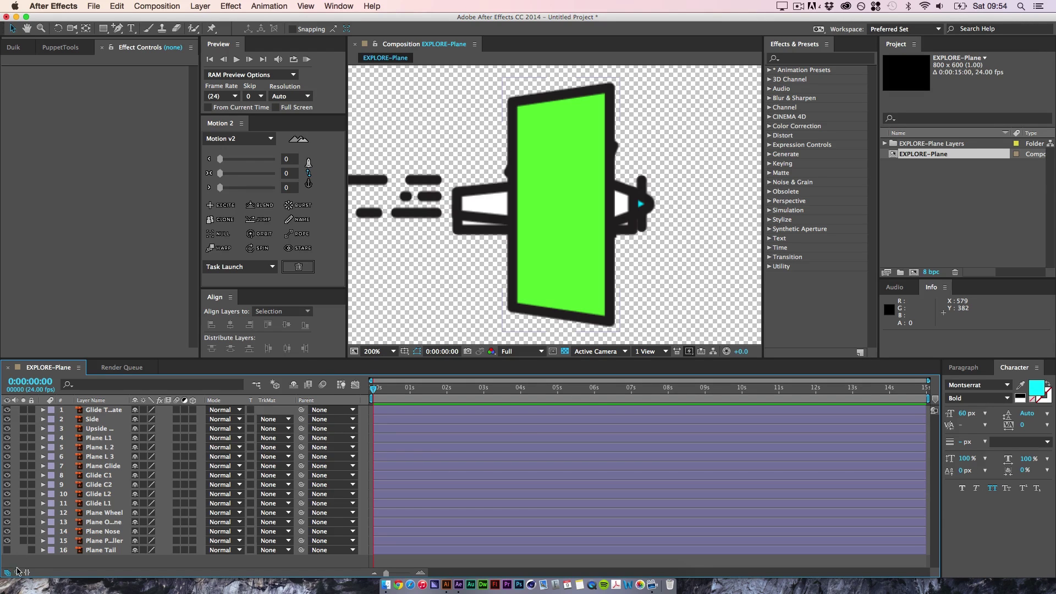
{"action": "left_click", "coordinate": [10, 551]}
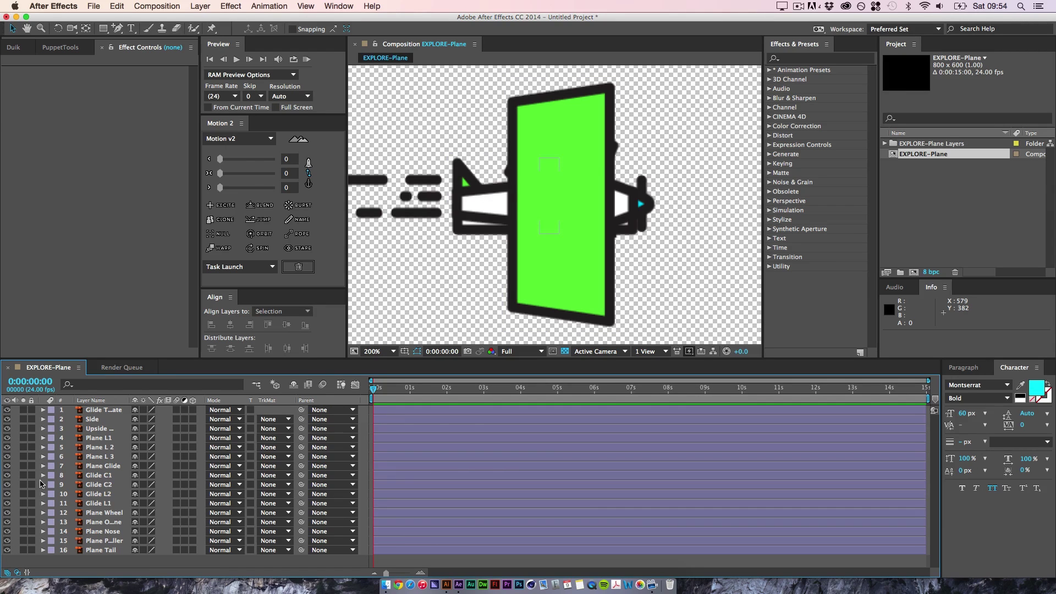
{"action": "key", "text": "comma"}
{"action": "key", "text": "comma"}
{"action": "key", "text": "period"}
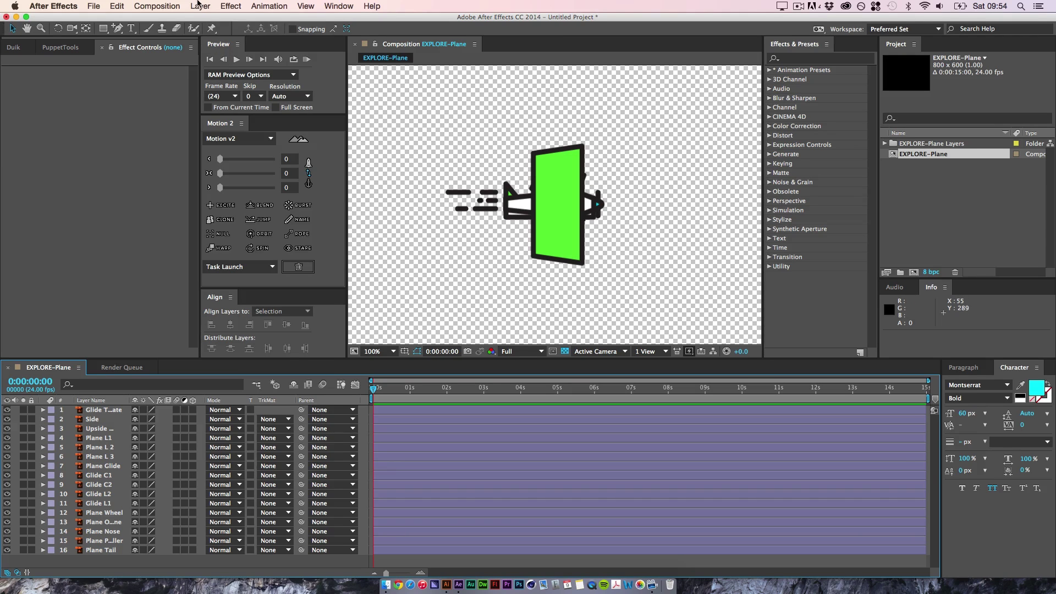
- Create an 800 x 600 px white solid named BG, place it below all other layers and lock it
{"action": "left_click", "coordinate": [201, 6]}
{"action": "mouse_move", "coordinate": [209, 19]}
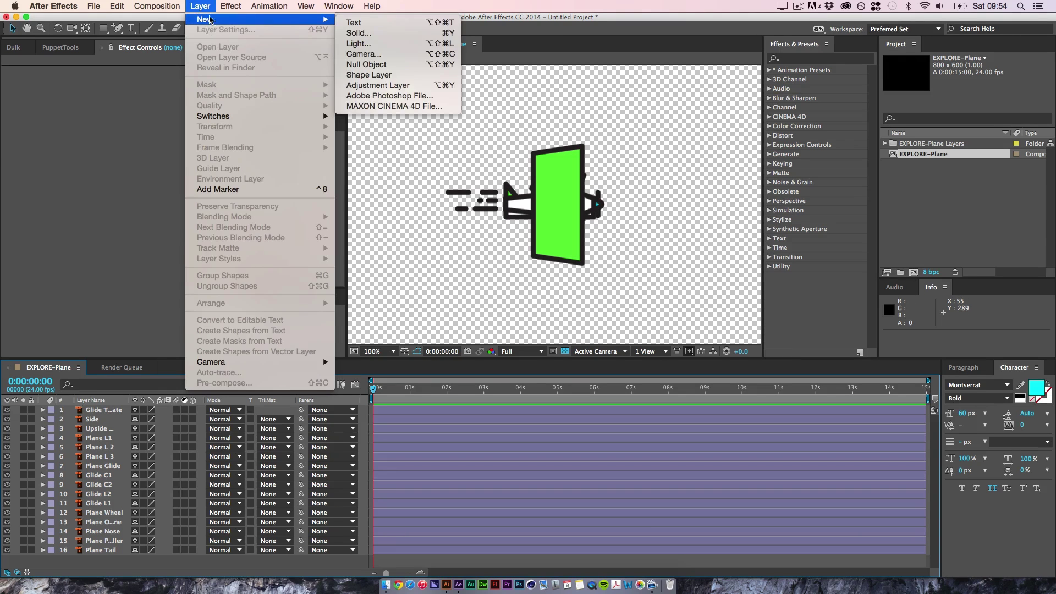
{"action": "left_click", "coordinate": [422, 33]}
{"action": "type", "text": "BG"}
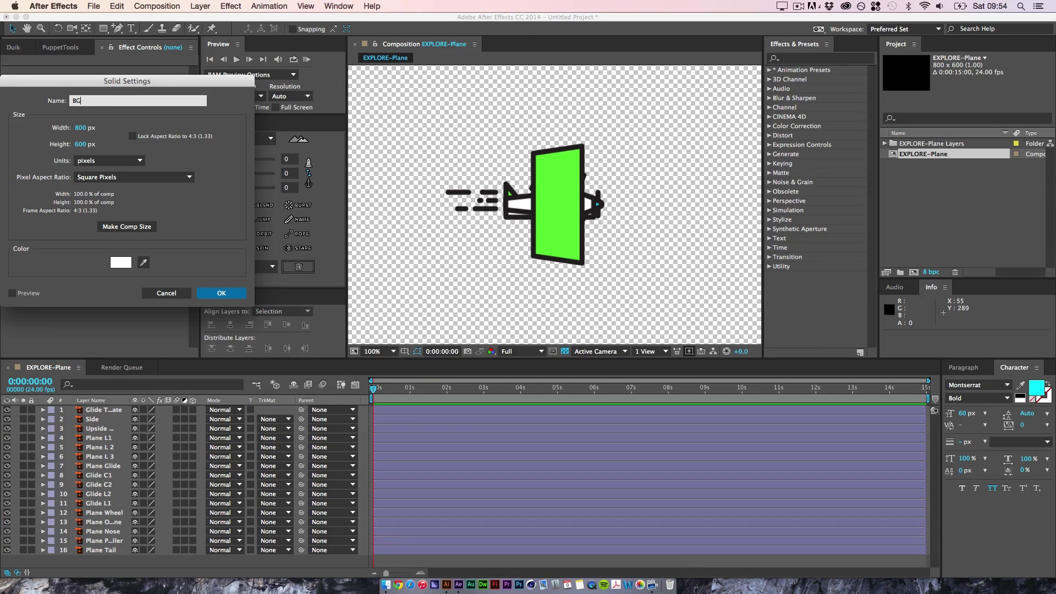
{"action": "left_click", "coordinate": [244, 288]}
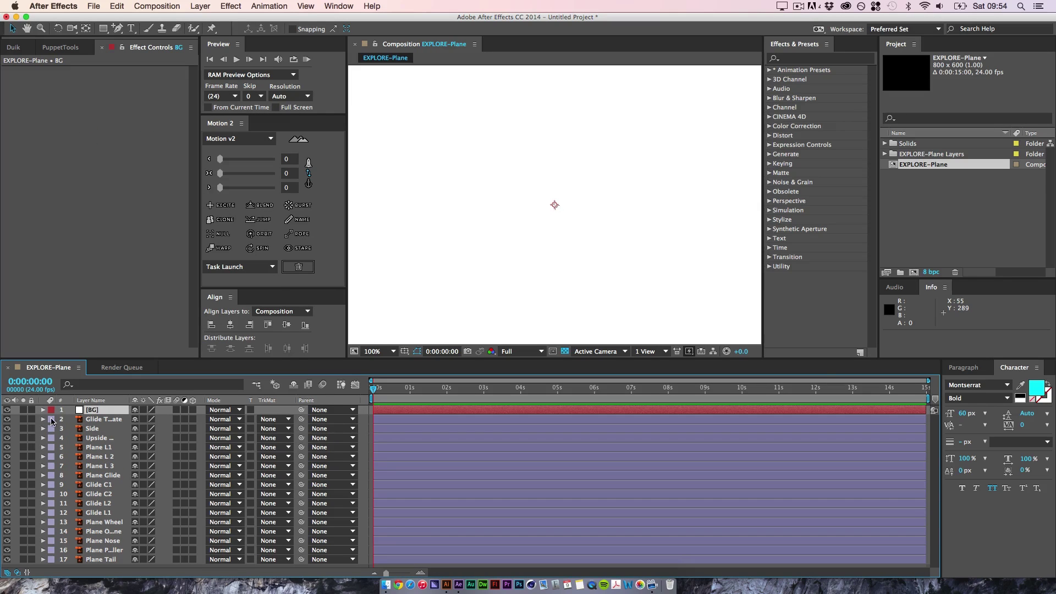
{"action": "left_click_drag", "start_coordinate": [114, 412], "coordinate": [118, 568]}
{"action": "left_click", "coordinate": [32, 560]}
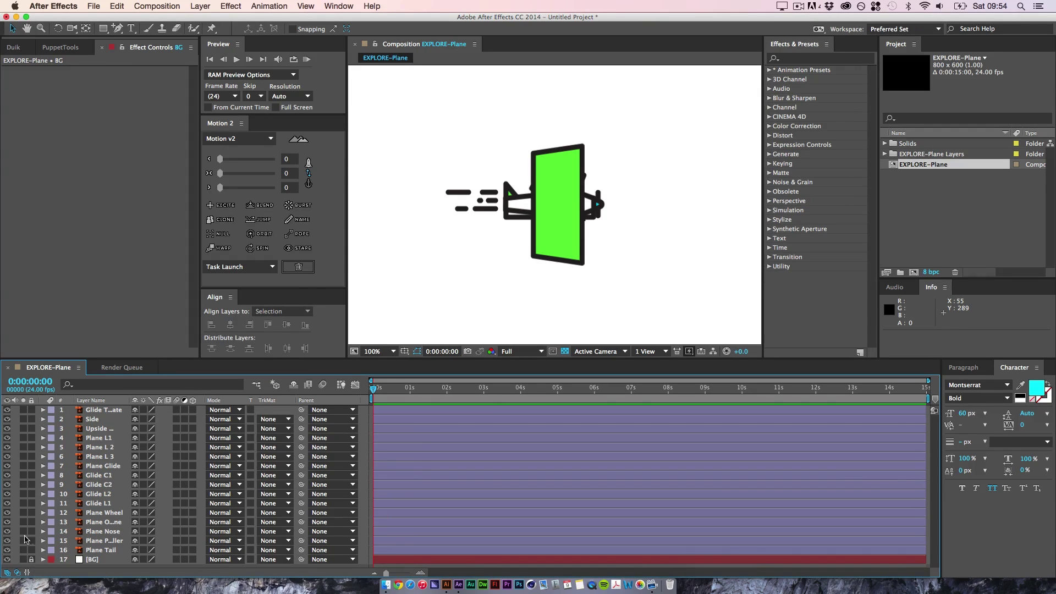
- Set the opacity of the Glide Template, Side and Upside Down layers to 50%
{"action": "left_click", "coordinate": [98, 429]}
{"action": "left_click", "coordinate": [108, 413], "text": "shift"}
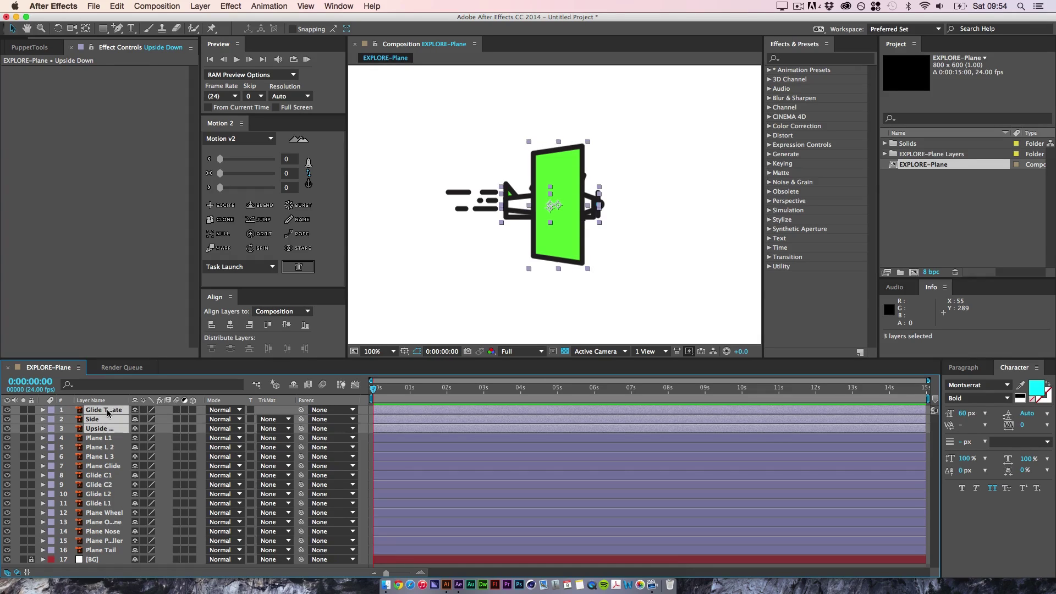
{"action": "key", "text": "t"}
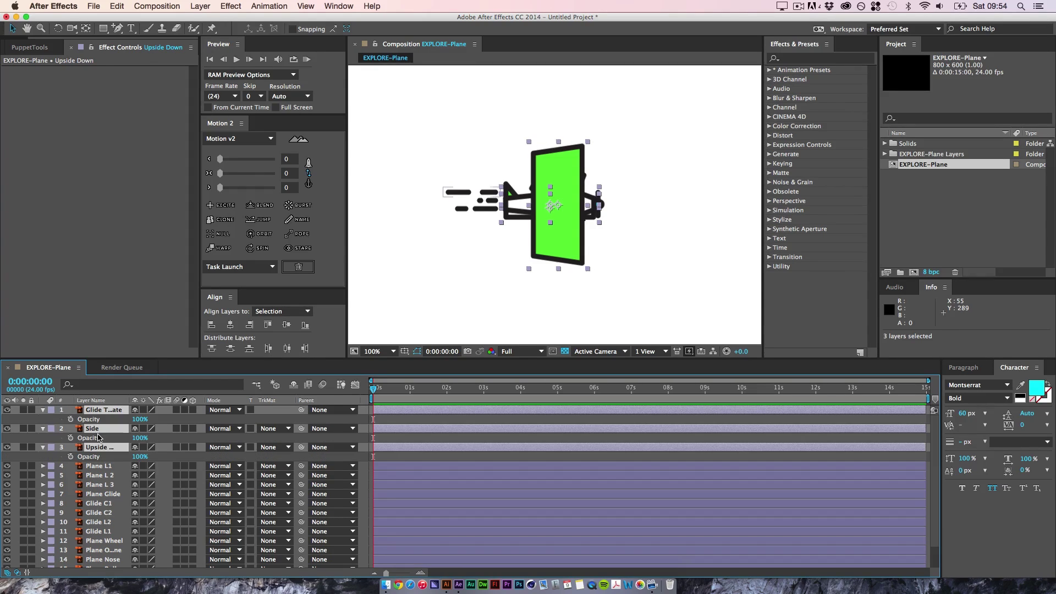
{"action": "left_click", "coordinate": [138, 420]}
{"action": "key", "text": "Return"}
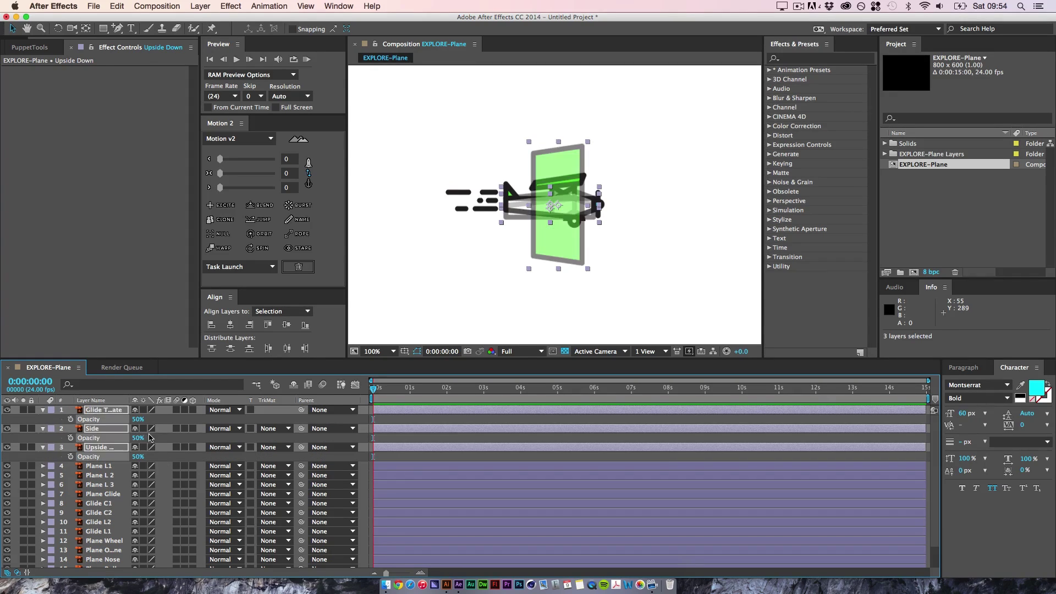
- Lock and hide the Glide Template, Side and Upside Down layers
{"action": "left_click", "coordinate": [32, 410]}
{"action": "left_click", "coordinate": [185, 454]}
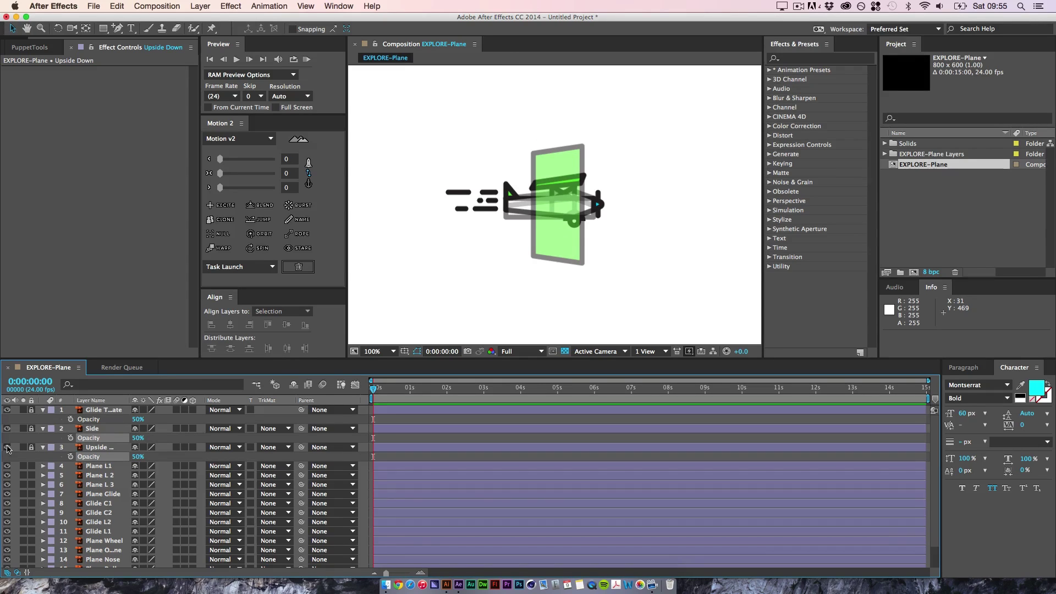
{"action": "left_click_drag", "start_coordinate": [7, 448], "coordinate": [7, 410]}
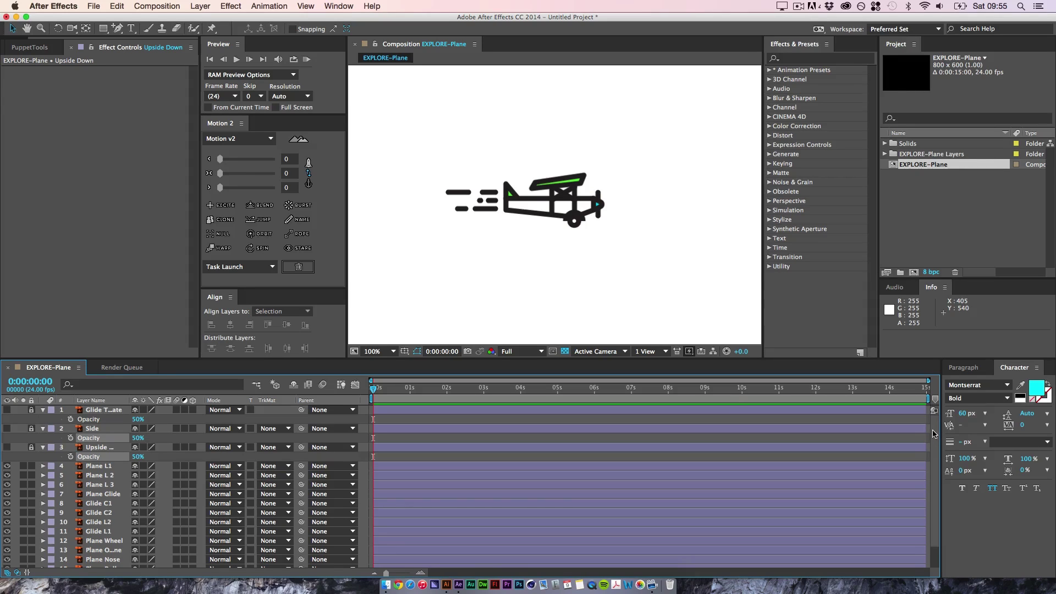
- Create a shape layer from the Plane Outline vector layer
{"action": "scroll", "coordinate": [933, 437], "scroll_direction": "down", "scroll_amount": 3}
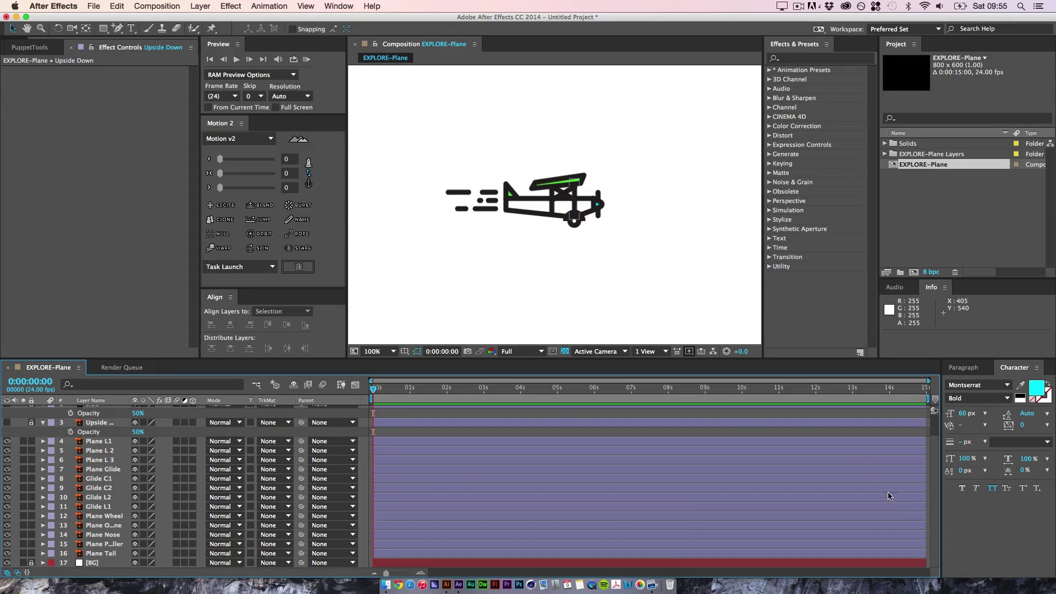
{"action": "left_click", "coordinate": [108, 526]}
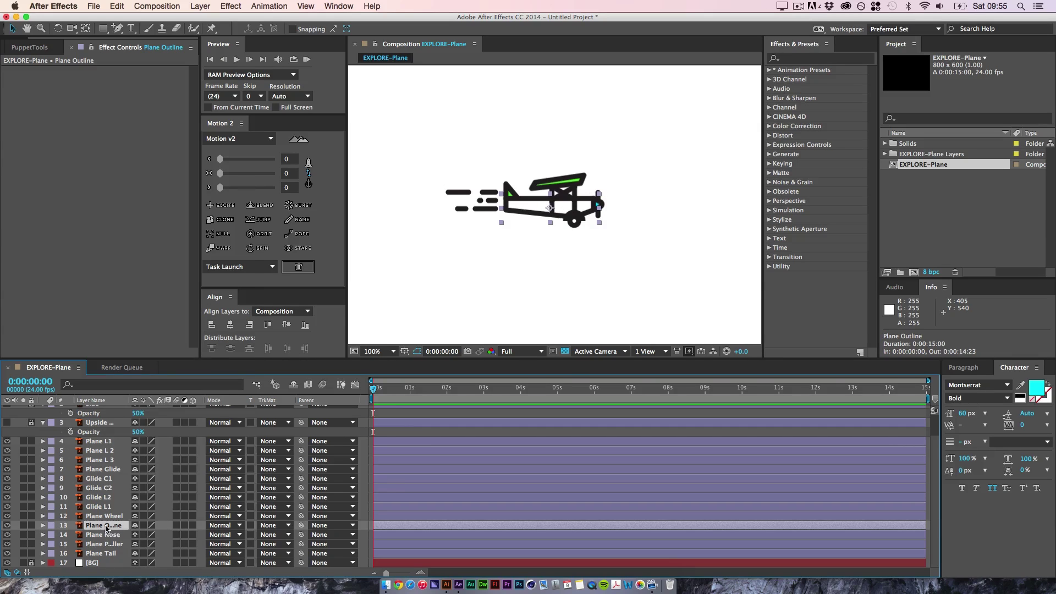
{"action": "right_click", "coordinate": [106, 527]}
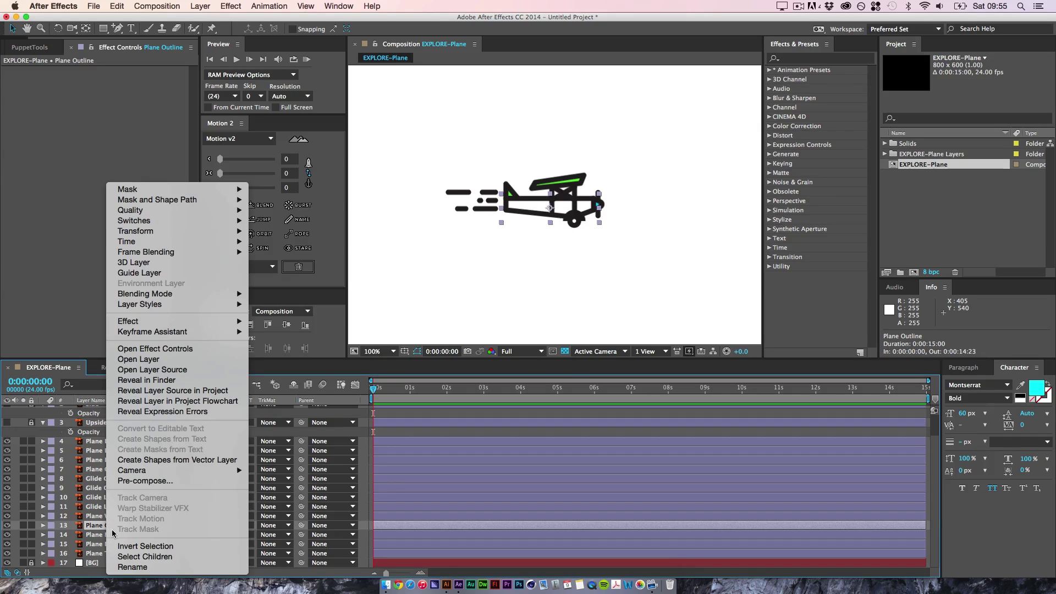
{"action": "left_click", "coordinate": [199, 461]}
- Move the new outline shape layer directly above the original Plane Outline layer, and delete that original layer
{"action": "left_click_drag", "start_coordinate": [936, 476], "coordinate": [928, 454]}
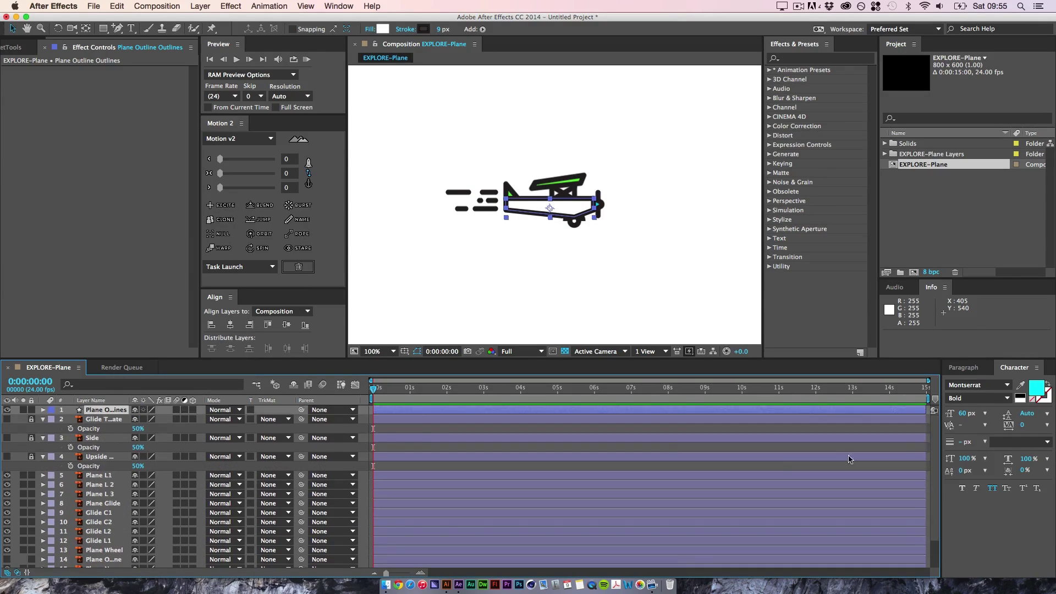
{"action": "left_click_drag", "start_coordinate": [96, 414], "coordinate": [99, 556]}
{"action": "left_click", "coordinate": [104, 561]}
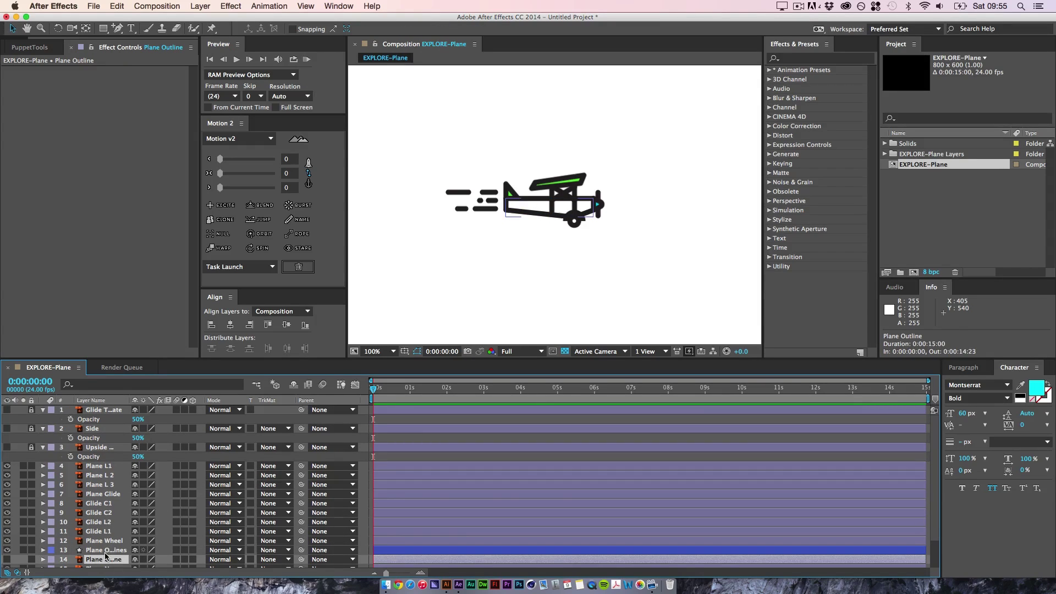
{"action": "key", "text": "Delete"}
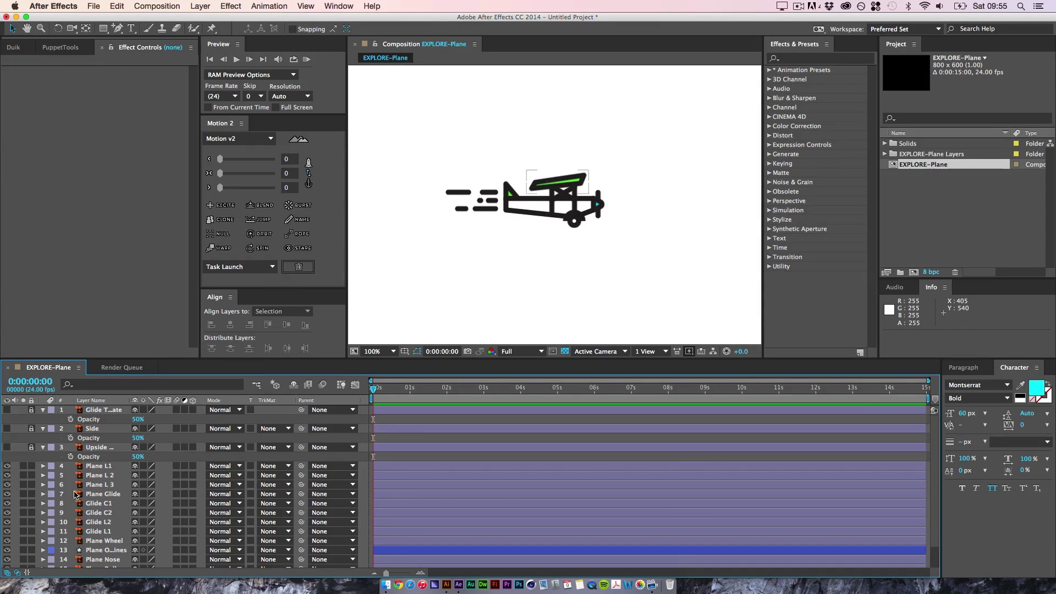
- Hide all the plane and glide artwork layers, leaving only the outline shape layer and BG visible
{"action": "left_click", "coordinate": [105, 541]}
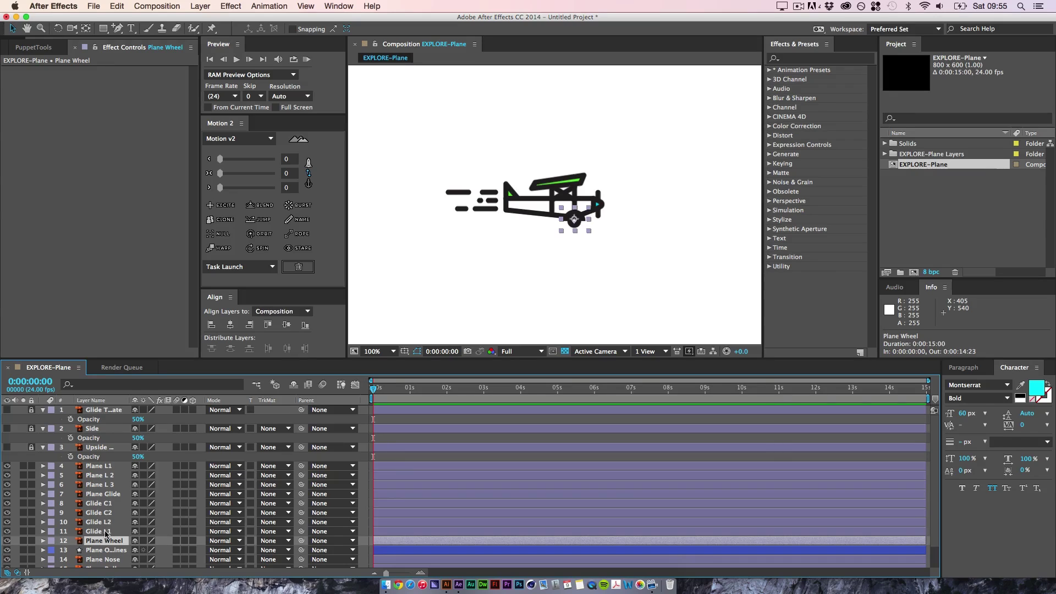
{"action": "left_click", "coordinate": [101, 468], "text": "shift"}
{"action": "left_click_drag", "start_coordinate": [7, 468], "coordinate": [8, 541]}
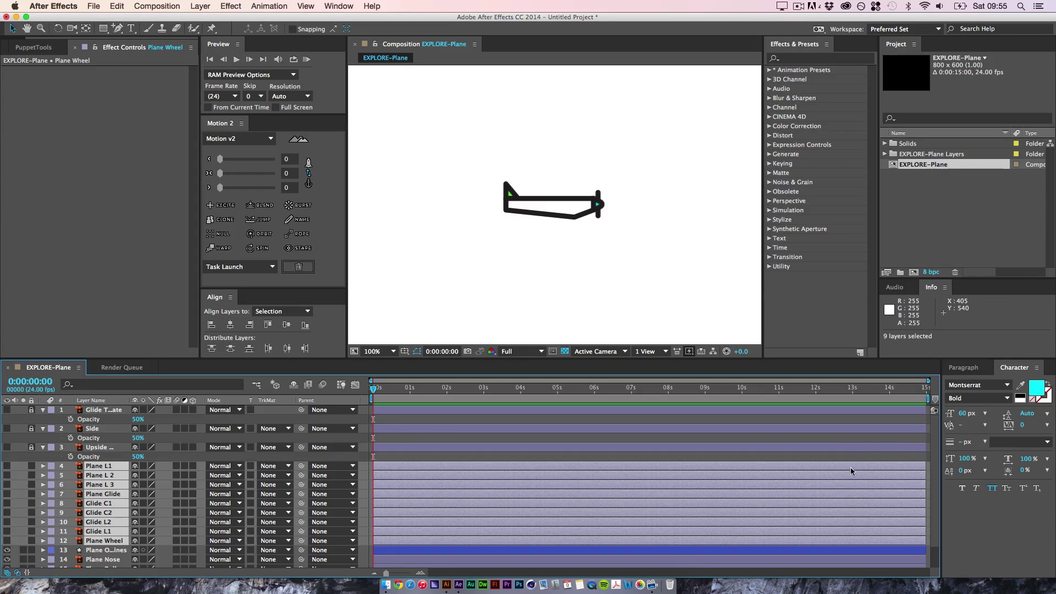
{"action": "scroll", "coordinate": [902, 545], "scroll_direction": "down", "scroll_amount": 2}
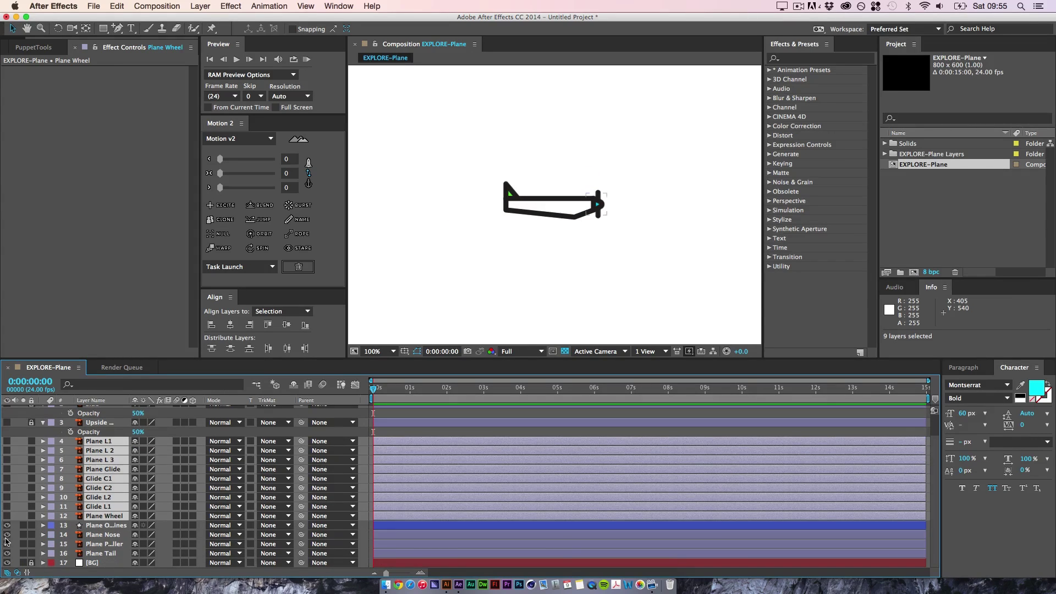
{"action": "left_click_drag", "start_coordinate": [6, 538], "coordinate": [7, 553]}
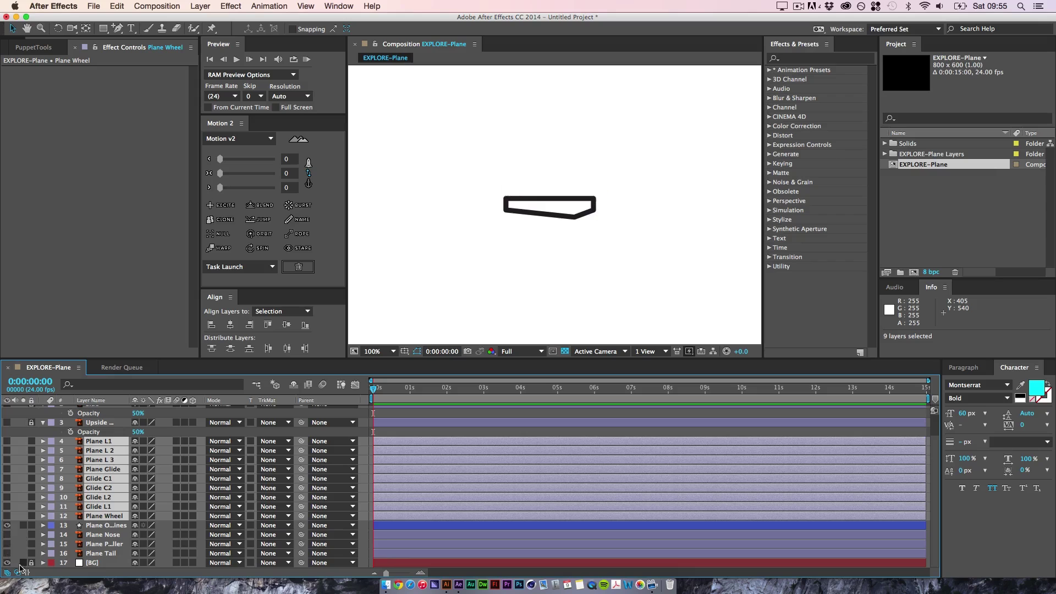
- Set a Path keyframe at frame 0 for Path 1 in Group 1 of the outline shape layer
{"action": "left_click", "coordinate": [115, 526]}
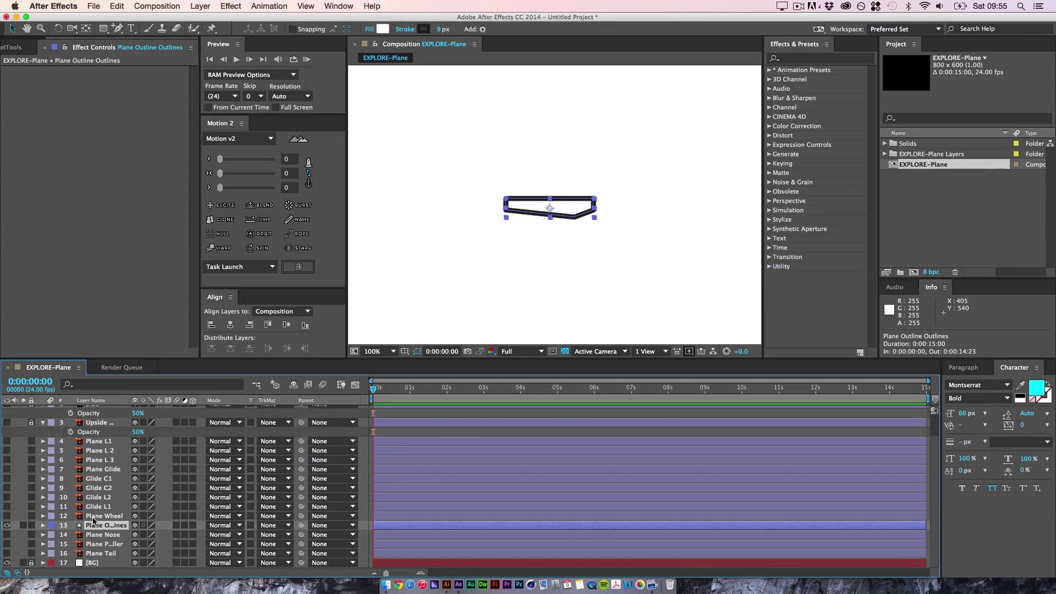
{"action": "key", "text": "equal"}
{"action": "key", "text": "equal"}
{"action": "key", "text": "equal"}
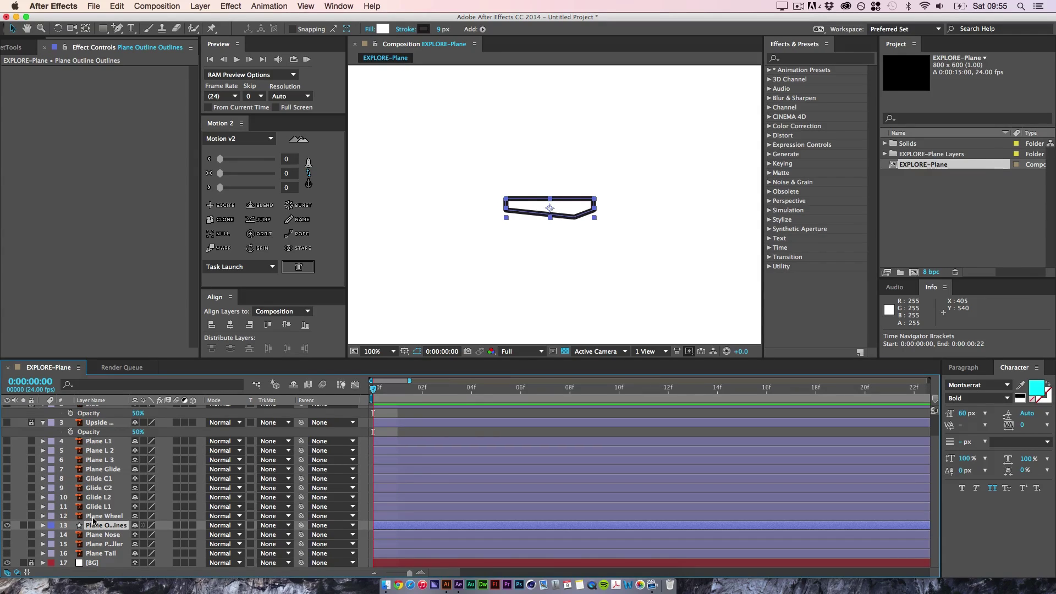
{"action": "left_click", "coordinate": [43, 526]}
{"action": "left_click", "coordinate": [51, 536]}
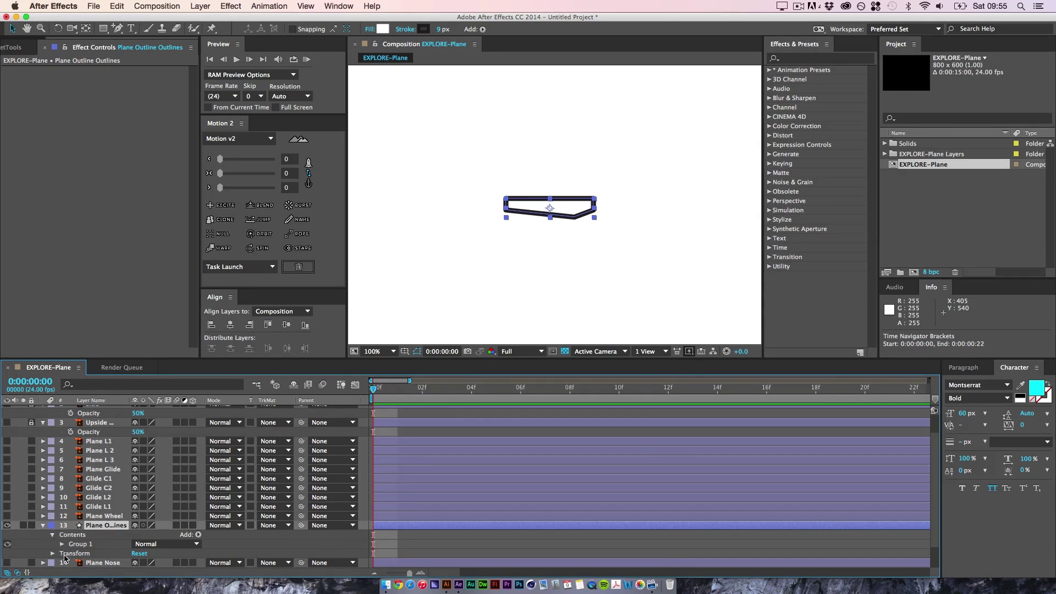
{"action": "left_click", "coordinate": [61, 545]}
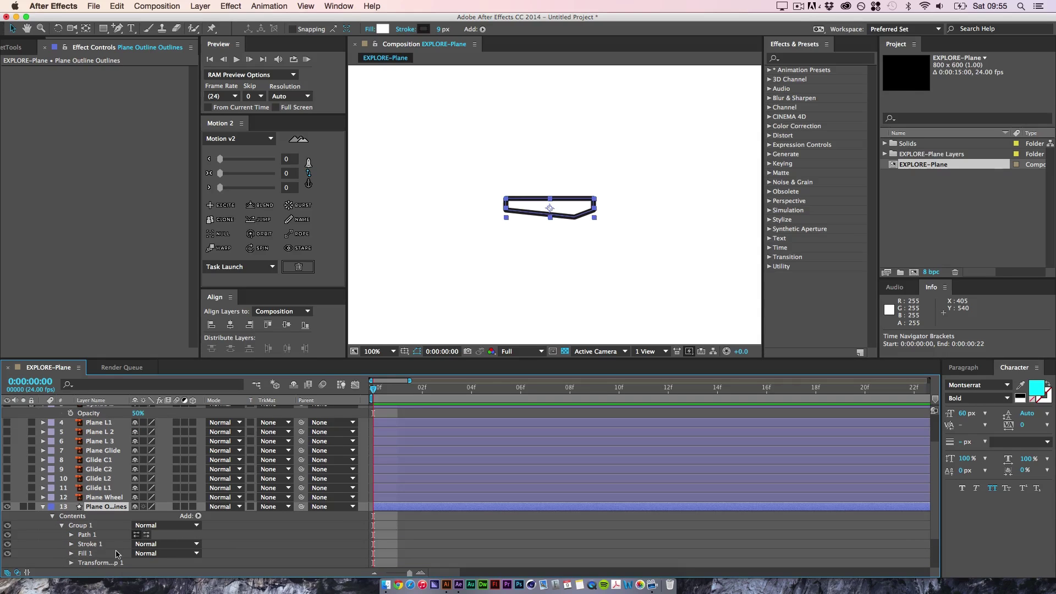
{"action": "left_click", "coordinate": [71, 535]}
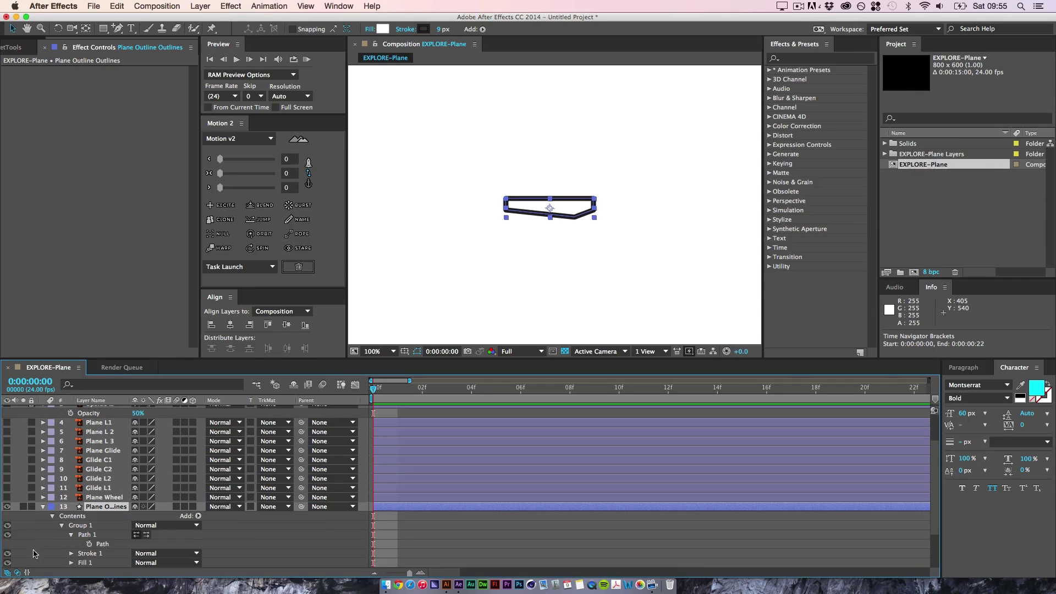
{"action": "left_click", "coordinate": [89, 544]}
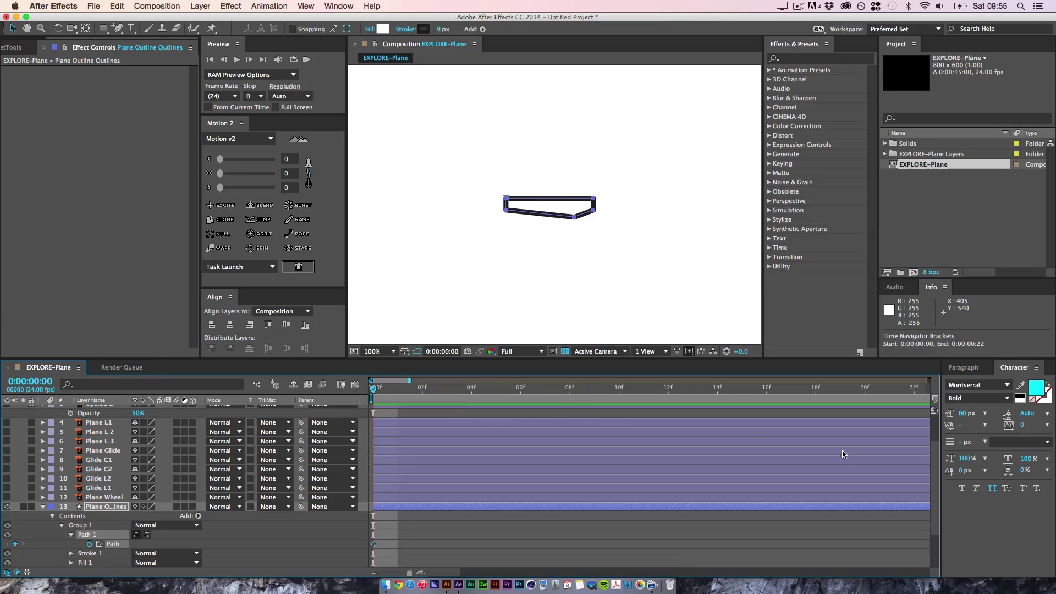
- Show the Side reference layer and add a Path keyframe to the outline shape at 0:00:00:05
{"action": "scroll", "coordinate": [939, 509], "scroll_direction": "up", "scroll_amount": 3}
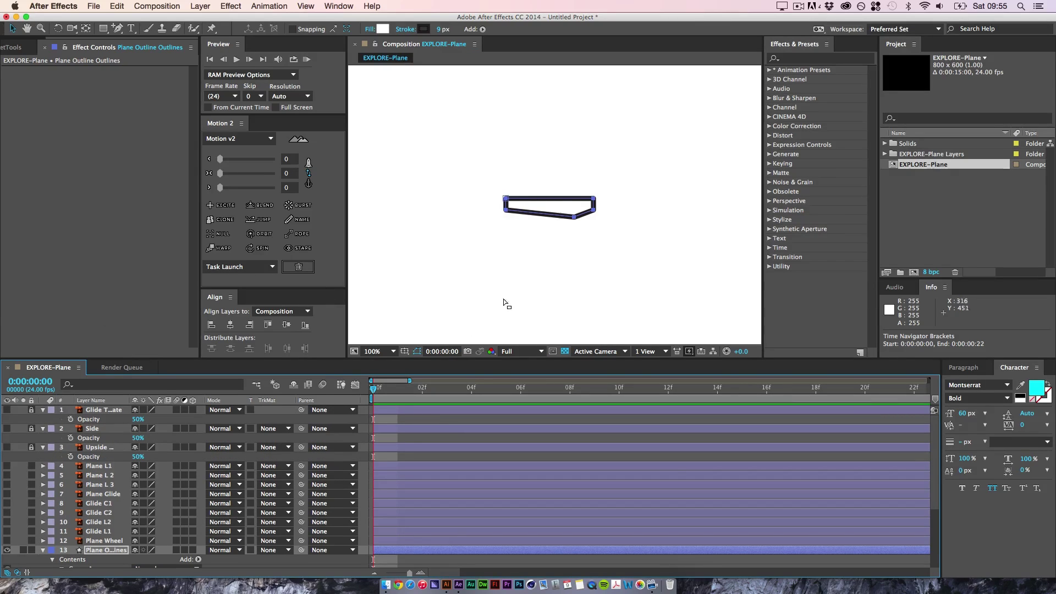
{"action": "left_click", "coordinate": [8, 429]}
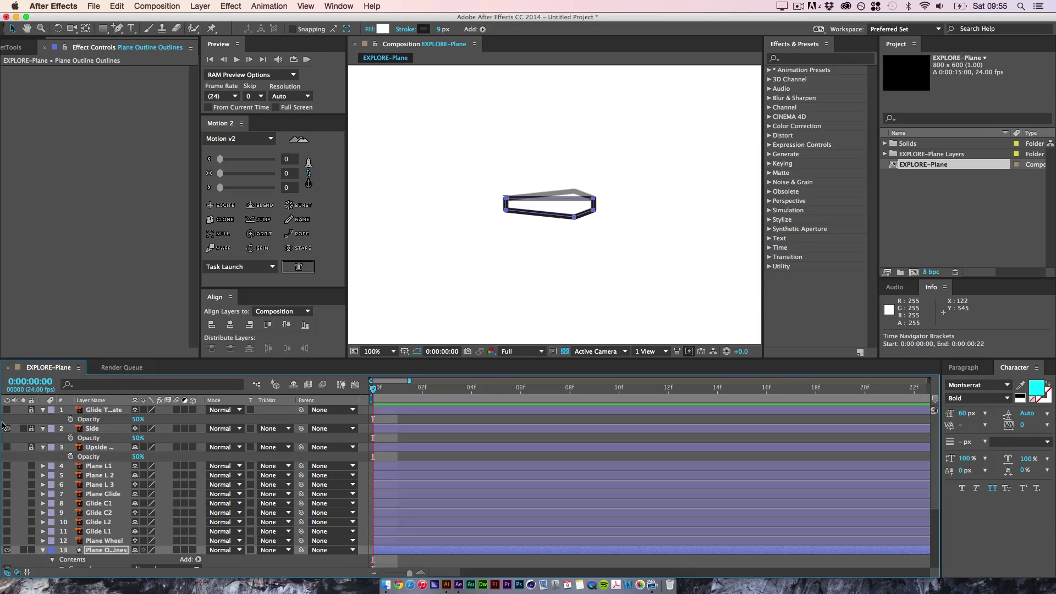
{"action": "left_click_drag", "start_coordinate": [935, 503], "coordinate": [927, 567]}
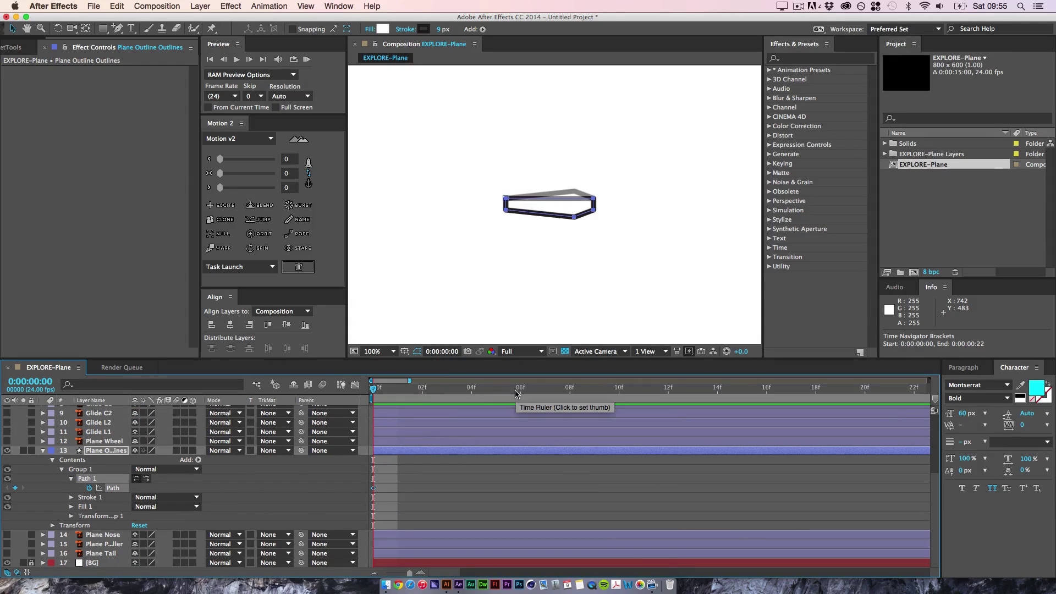
{"action": "left_click", "coordinate": [495, 393]}
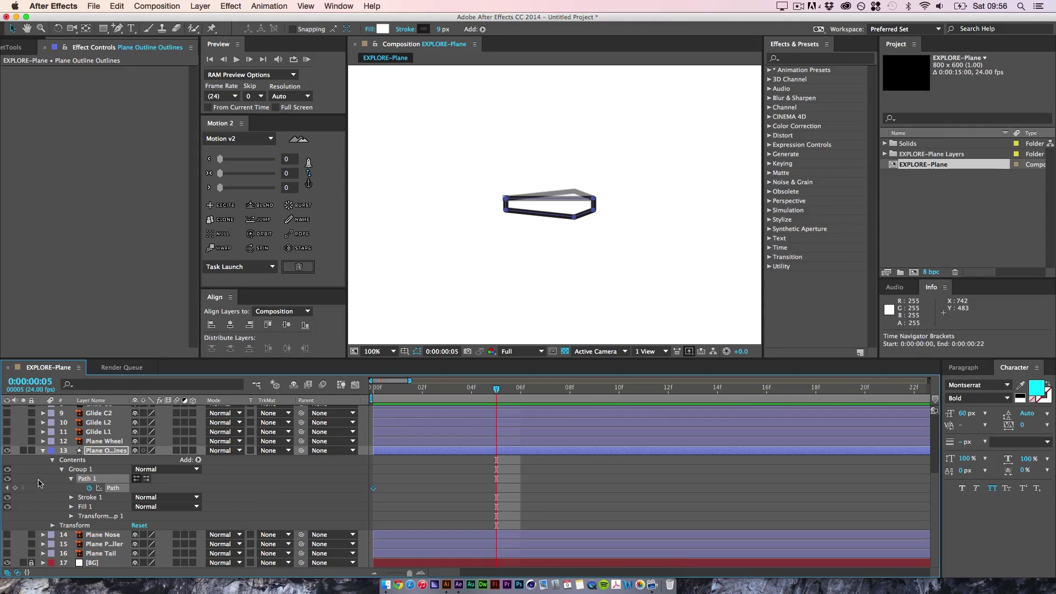
{"action": "left_click", "coordinate": [15, 488]}
- Add a vertex to the outline's upper edge with the Pen tool and raise it to the peak of the Side template at frame 5
{"action": "key", "text": "period"}
{"action": "key", "text": "period"}
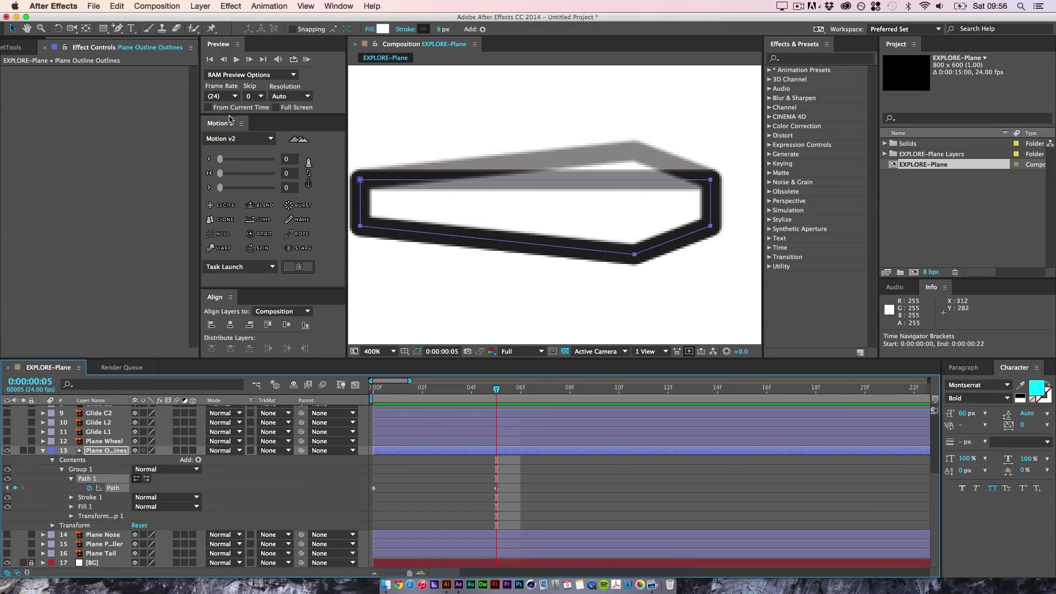
{"action": "left_click_drag", "start_coordinate": [122, 32], "coordinate": [147, 47]}
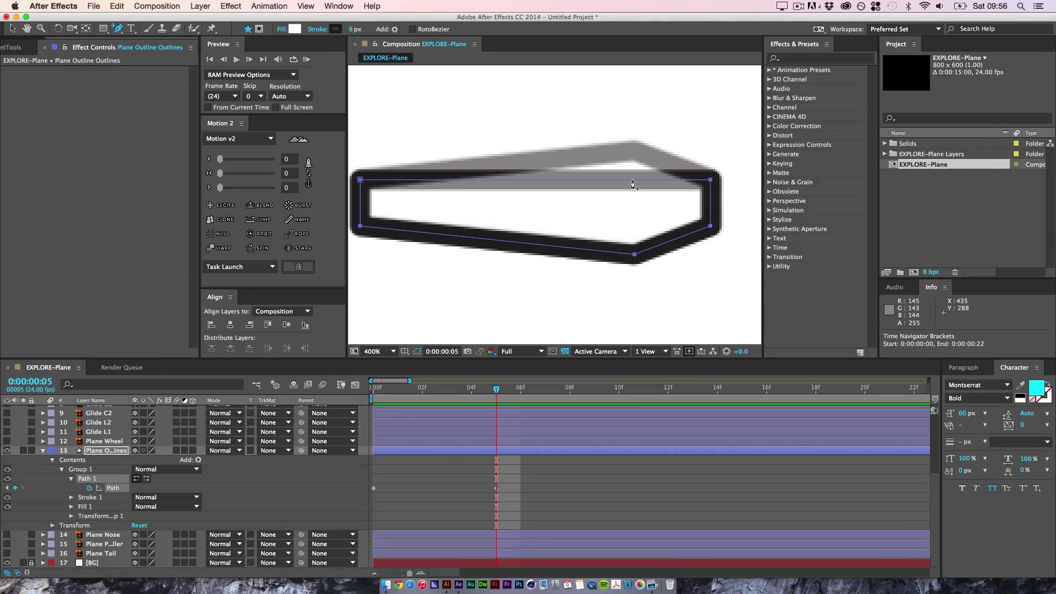
{"action": "left_click", "coordinate": [633, 180]}
{"action": "key", "text": "v"}
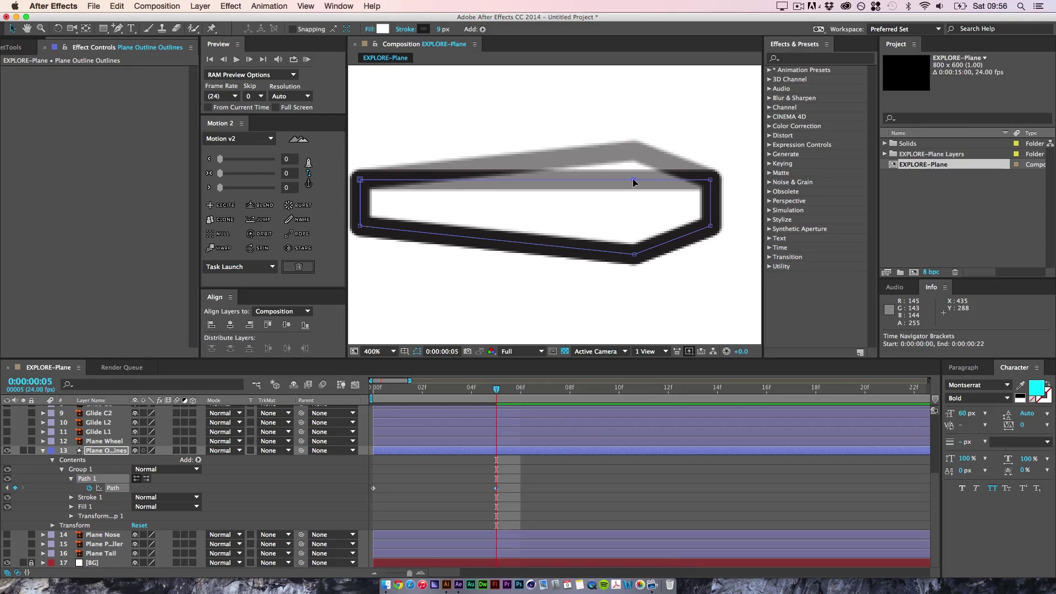
{"action": "left_click_drag", "start_coordinate": [634, 182], "coordinate": [634, 154]}
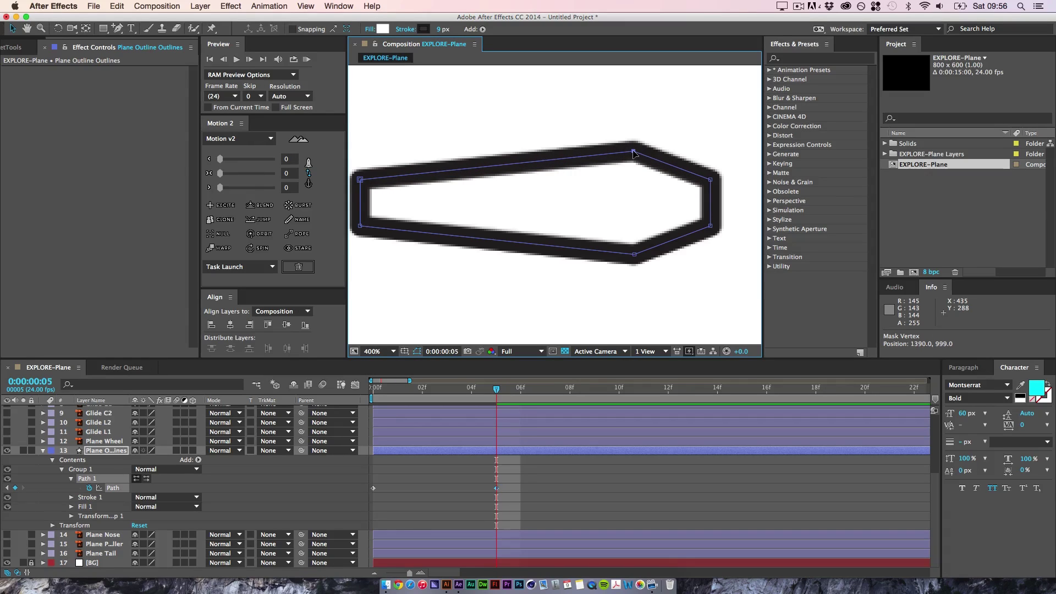
{"action": "left_click_drag", "start_coordinate": [497, 389], "coordinate": [496, 412]}
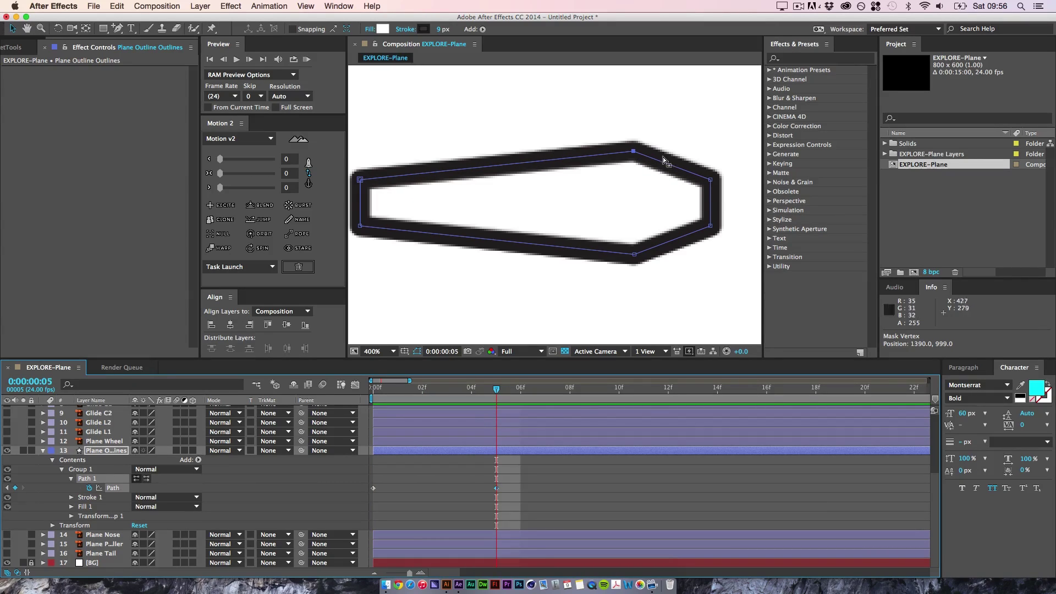
{"action": "mouse_move", "coordinate": [498, 389]}
{"action": "left_mouse_down"}
{"action": "mouse_move", "coordinate": [372, 392]}
{"action": "mouse_move", "coordinate": [497, 392]}
{"action": "left_mouse_up"}
- Show the rulers and place a vertical guide at 436 through the outline's raised vertex
{"action": "left_click", "coordinate": [305, 6]}
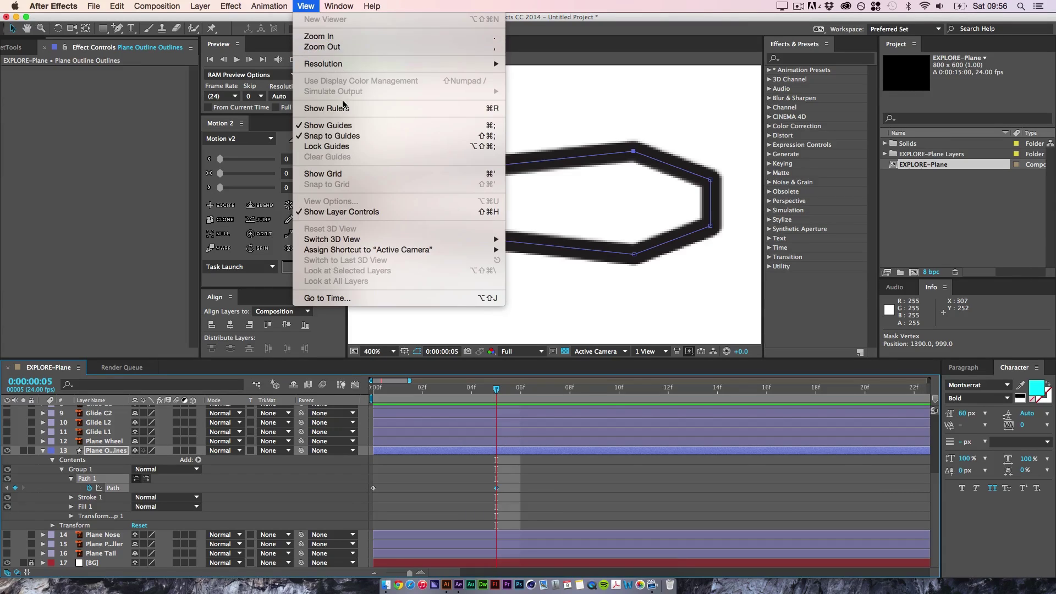
{"action": "left_click", "coordinate": [344, 108]}
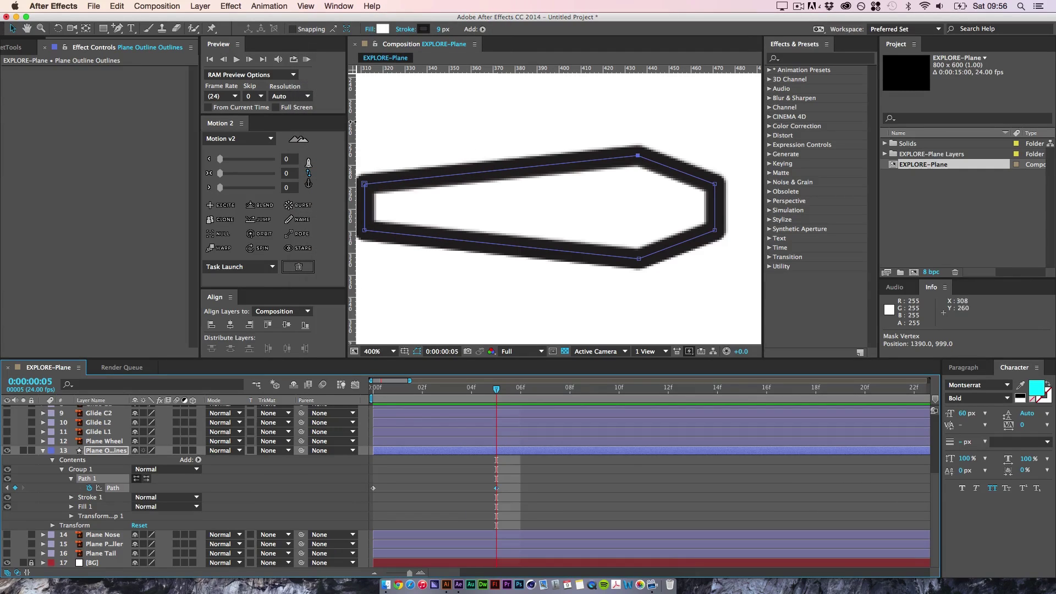
{"action": "left_click_drag", "start_coordinate": [352, 122], "coordinate": [638, 165]}
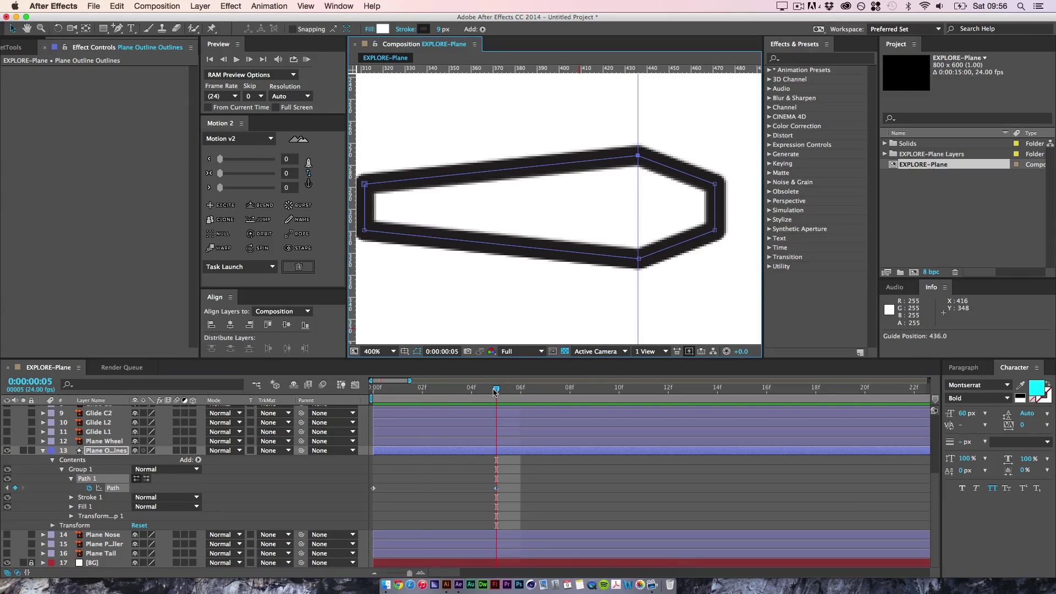
- At frame 0, move the added upper-edge vertex horizontally onto the vertical guide and check the motion up to frame 5
{"action": "left_click_drag", "start_coordinate": [495, 392], "coordinate": [374, 389]}
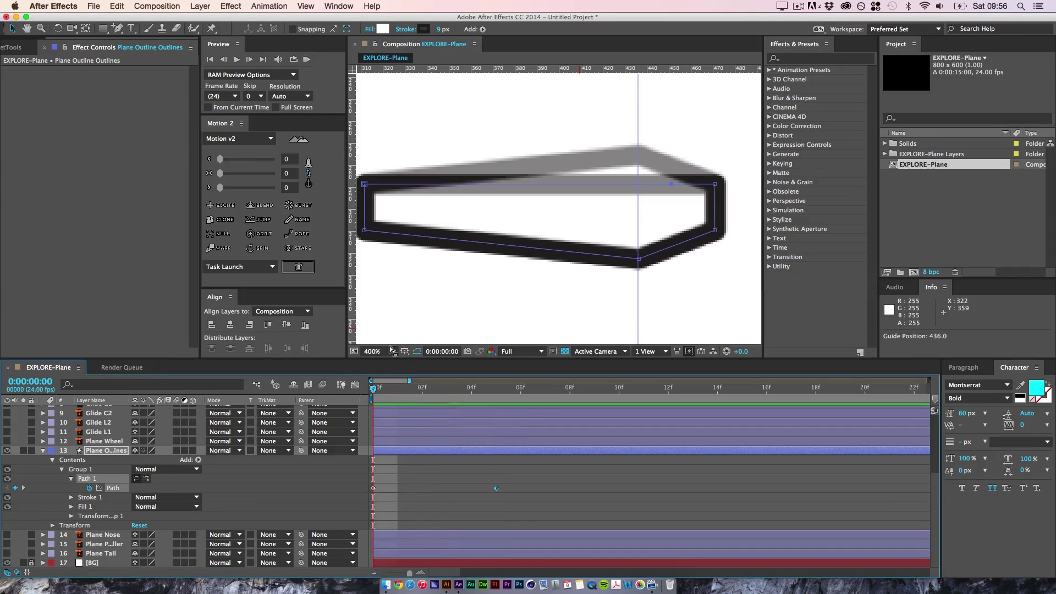
{"action": "left_click", "coordinate": [666, 188]}
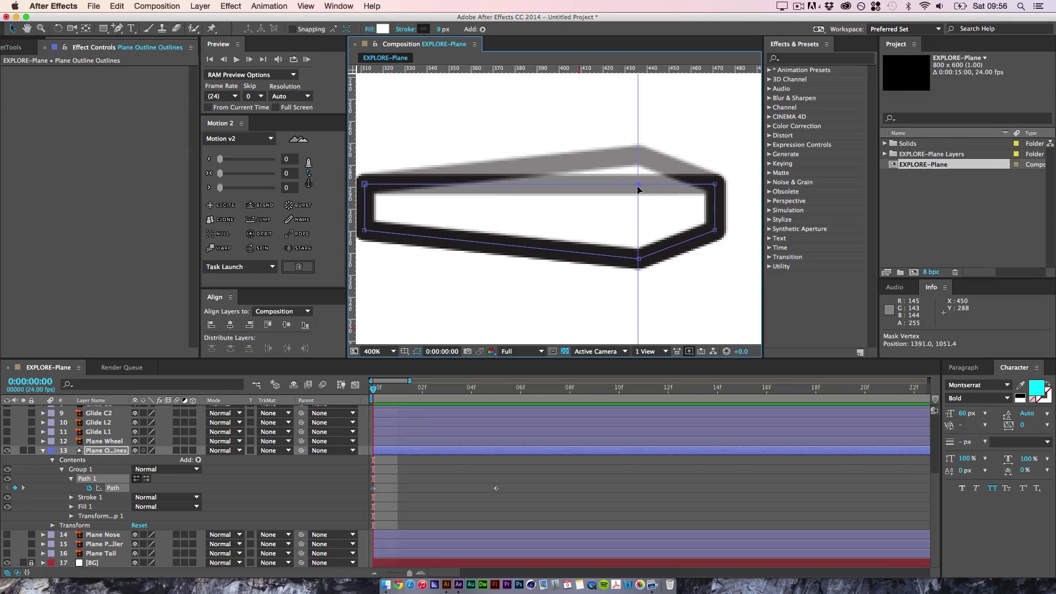
{"action": "key", "text": "Right"}
{"action": "left_click_drag", "start_coordinate": [374, 389], "coordinate": [492, 409]}
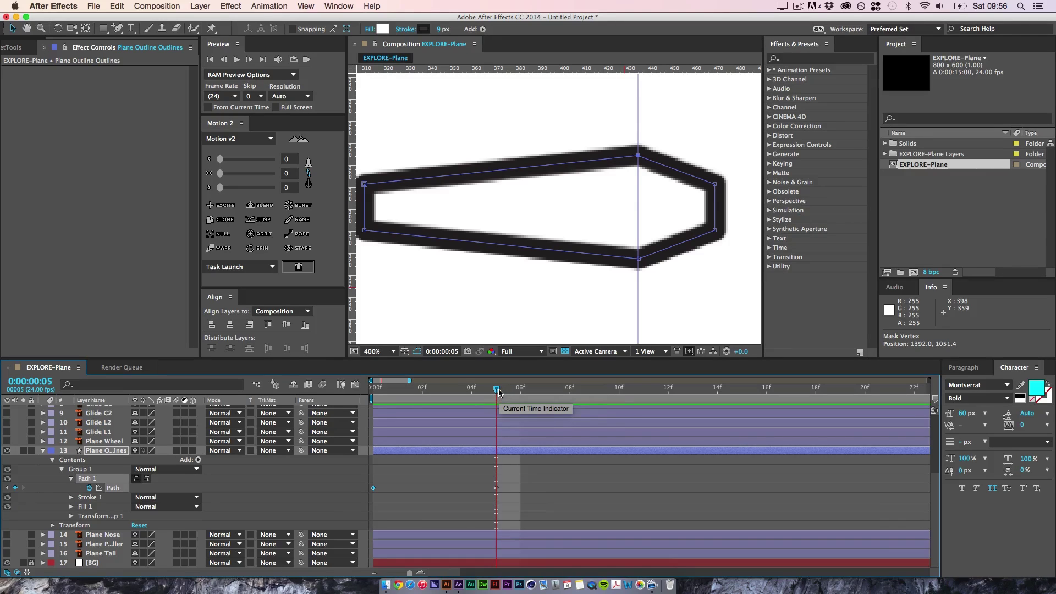
- Go to 0:00:00:10, hide the Side reference layer and show the Upside Down reference layer
{"action": "left_click_drag", "start_coordinate": [499, 392], "coordinate": [615, 404]}
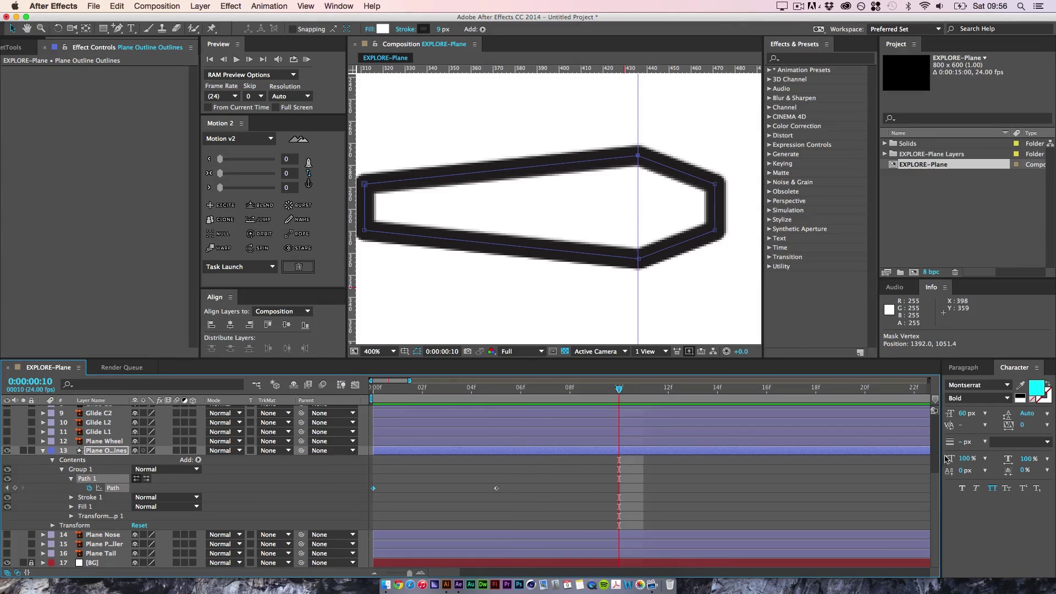
{"action": "scroll", "coordinate": [377, 414], "scroll_direction": "up", "scroll_amount": 5}
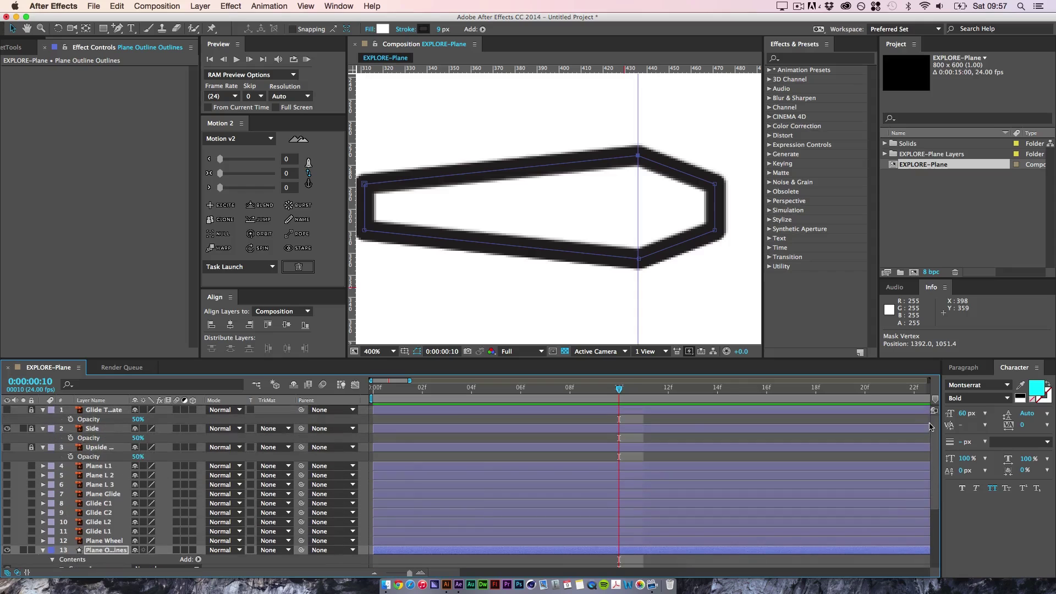
{"action": "left_click", "coordinate": [7, 428]}
{"action": "left_click", "coordinate": [6, 448]}
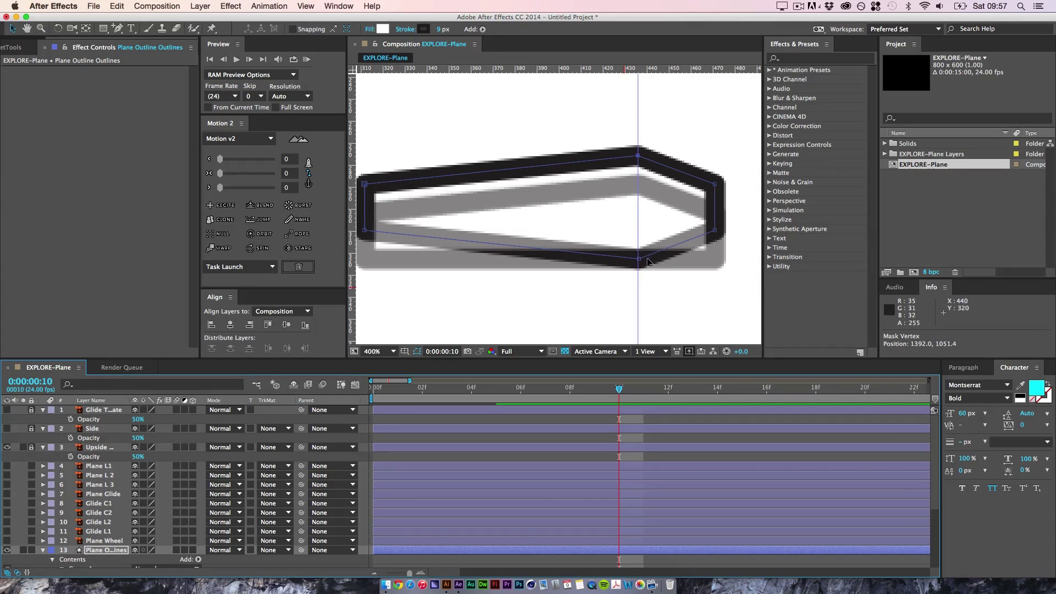
- Place a horizontal guide at 309.5 through the lower vertex at the front of the plane outline
{"action": "left_click_drag", "start_coordinate": [739, 71], "coordinate": [718, 230]}
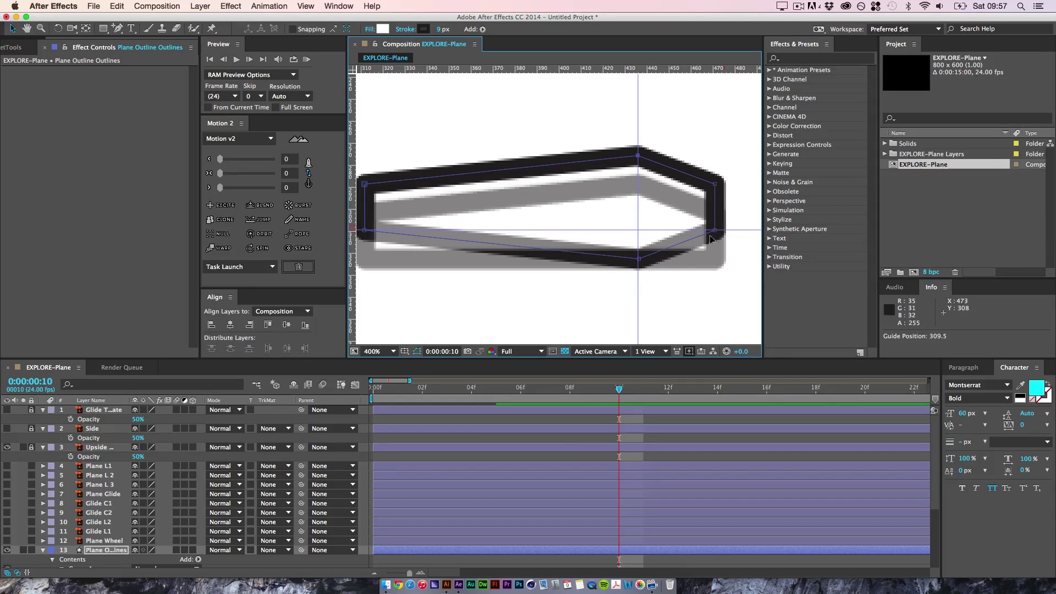
- Move the outline's lower-edge peak vertex straight up onto the horizontal guide and remove both guides
{"action": "left_click_drag", "start_coordinate": [638, 262], "coordinate": [638, 231]}
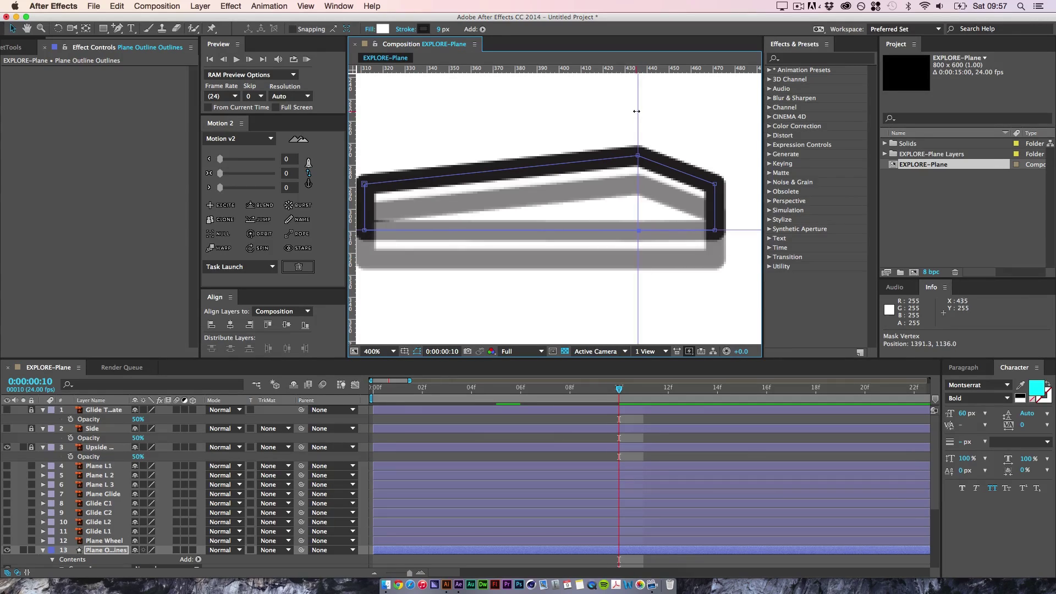
{"action": "left_click_drag", "start_coordinate": [636, 111], "coordinate": [172, 158]}
{"action": "left_click_drag", "start_coordinate": [740, 230], "coordinate": [686, 7]}
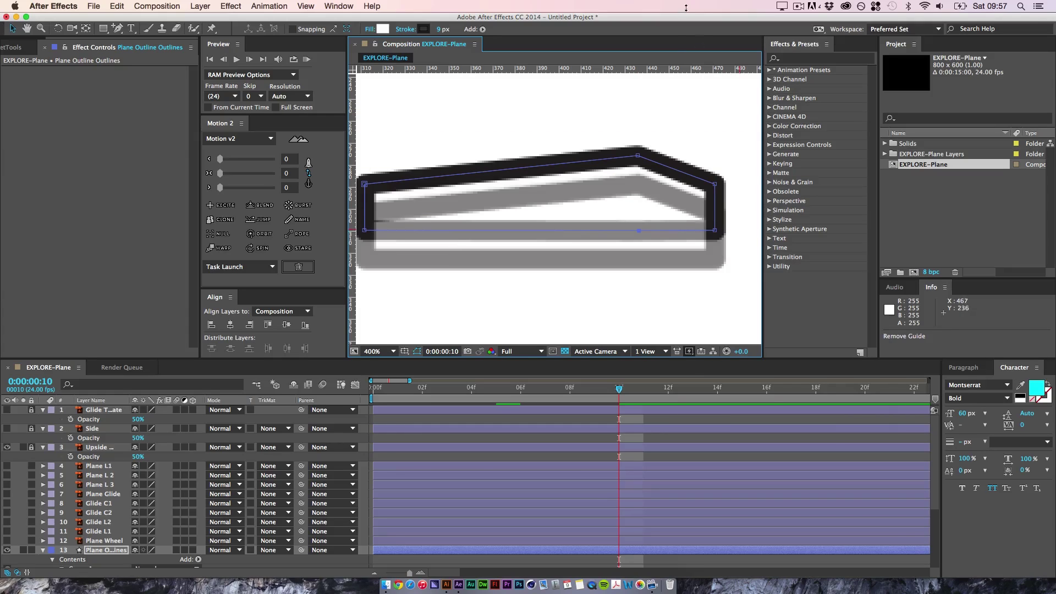
- Hide the Upside Down reference layer and copy the outline's first path keyframe to 0:00:00:15
{"action": "left_click", "coordinate": [7, 448]}
{"action": "mouse_move", "coordinate": [606, 395]}
{"action": "left_mouse_down"}
{"action": "mouse_move", "coordinate": [318, 398]}
{"action": "mouse_move", "coordinate": [619, 405]}
{"action": "left_mouse_up"}
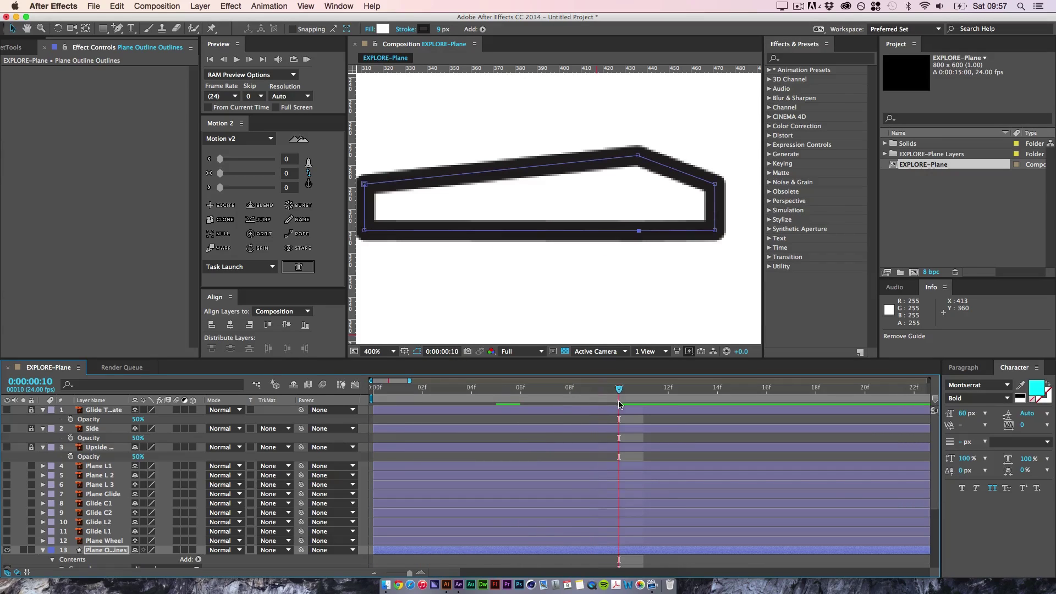
{"action": "left_click_drag", "start_coordinate": [935, 471], "coordinate": [922, 525]}
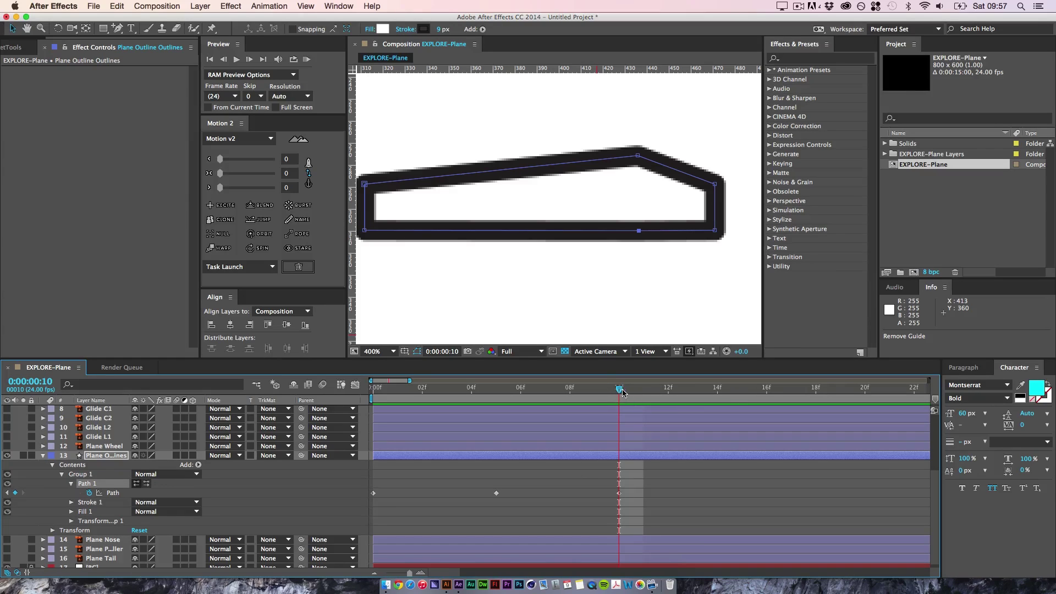
{"action": "left_click_drag", "start_coordinate": [620, 391], "coordinate": [742, 394]}
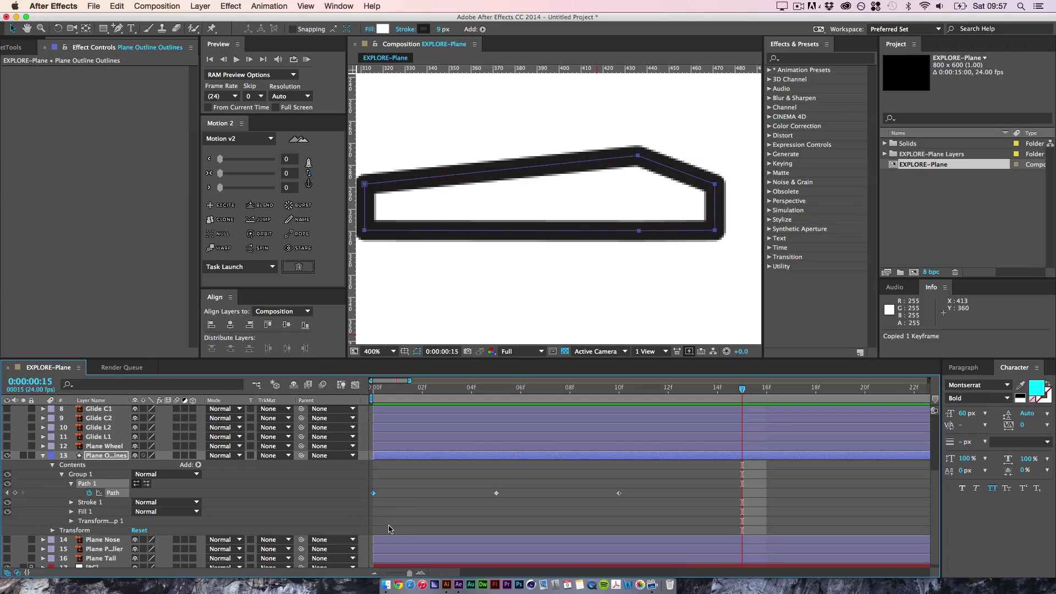
{"action": "key", "text": "super+v"}
- Preview the body outline's roll animation from frame 0
{"action": "left_click_drag", "start_coordinate": [743, 390], "coordinate": [374, 405]}
{"action": "key", "text": "space"}
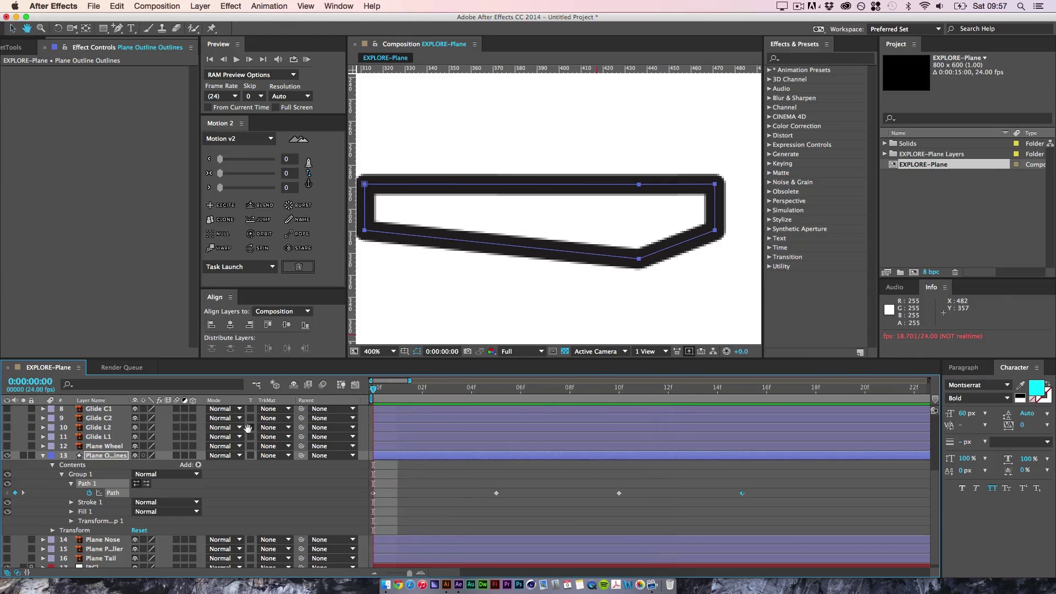
{"action": "key", "text": "space"}
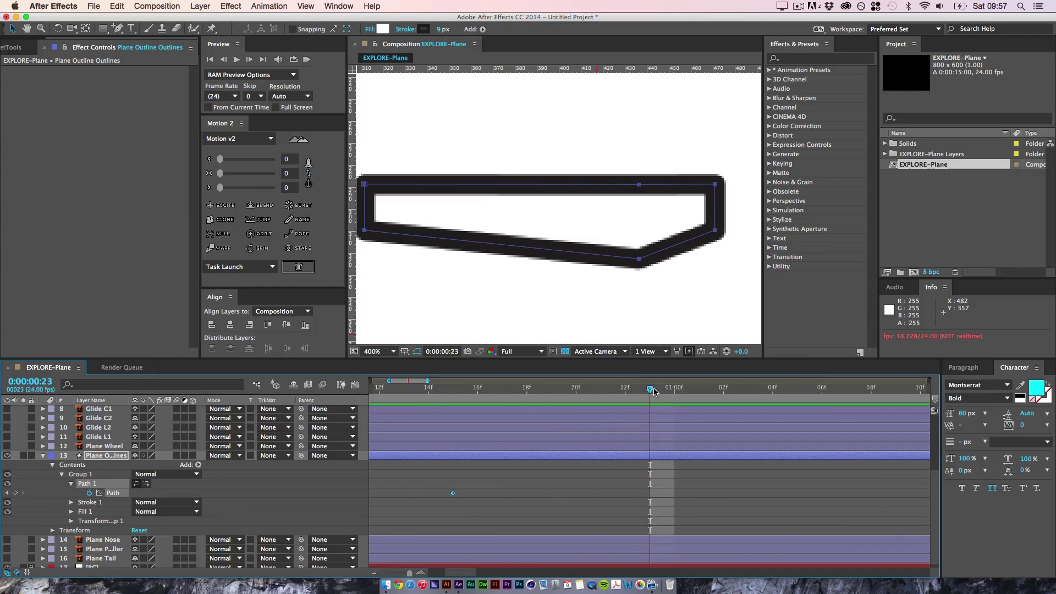
- End the work area at 0:00:00:15 and collapse the Plane Outline Outlines layer's properties
{"action": "left_click_drag", "start_coordinate": [654, 388], "coordinate": [743, 435]}
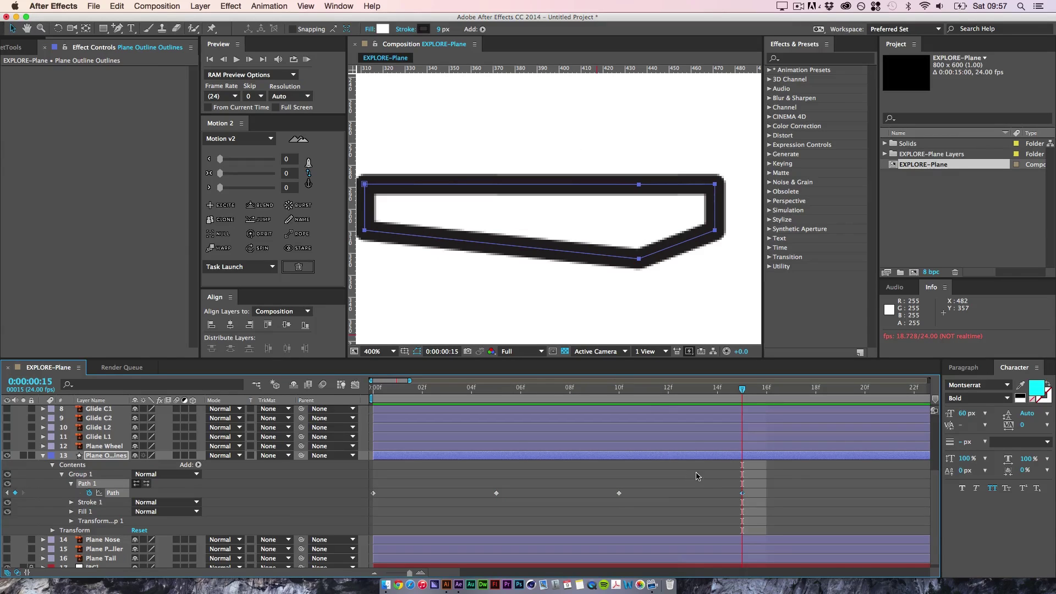
{"action": "key", "text": "n"}
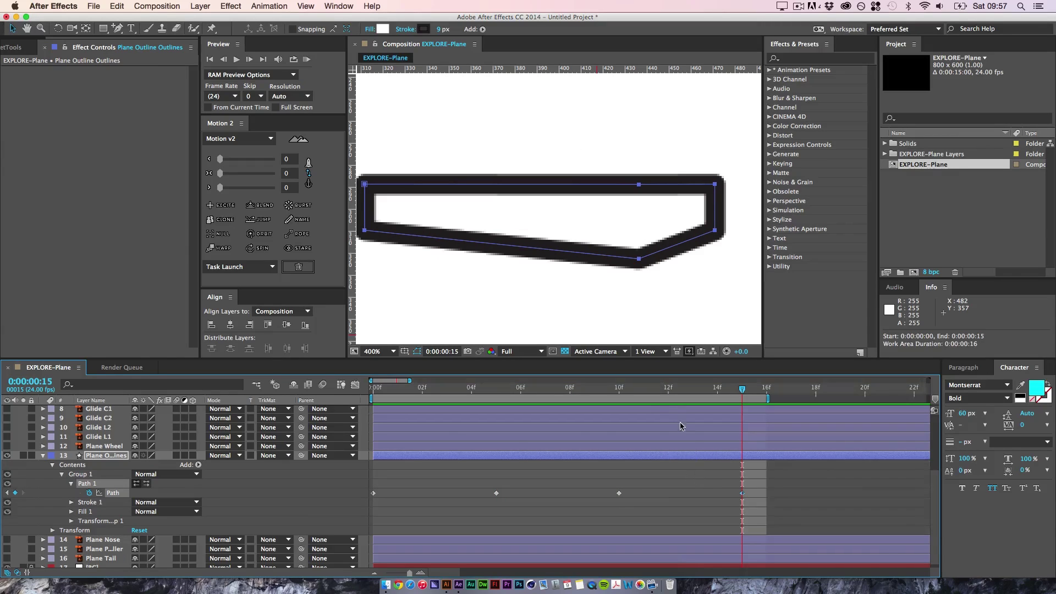
{"action": "left_click", "coordinate": [450, 517]}
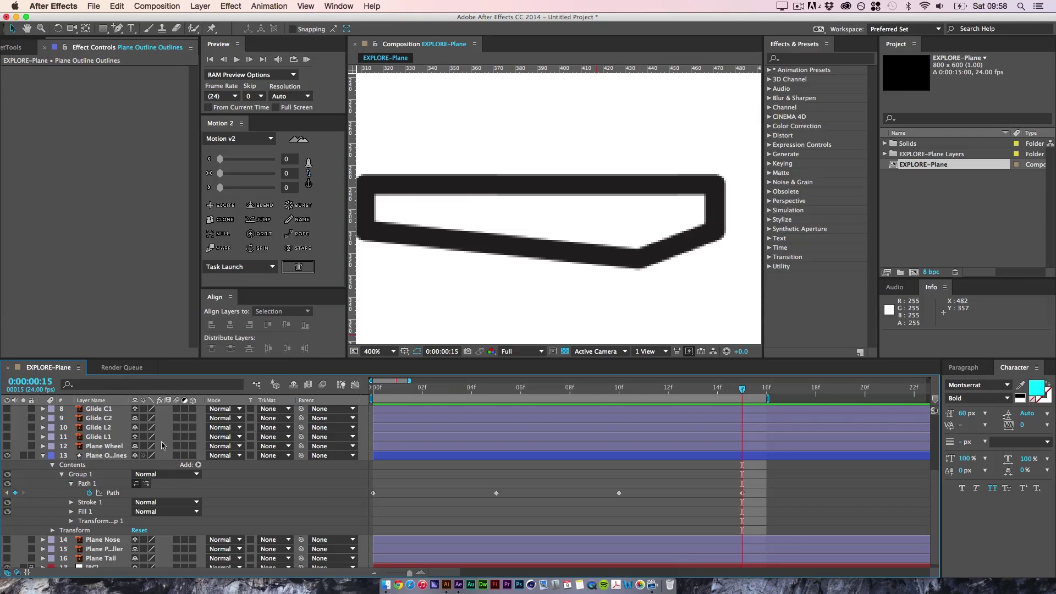
{"action": "left_click", "coordinate": [42, 456]}
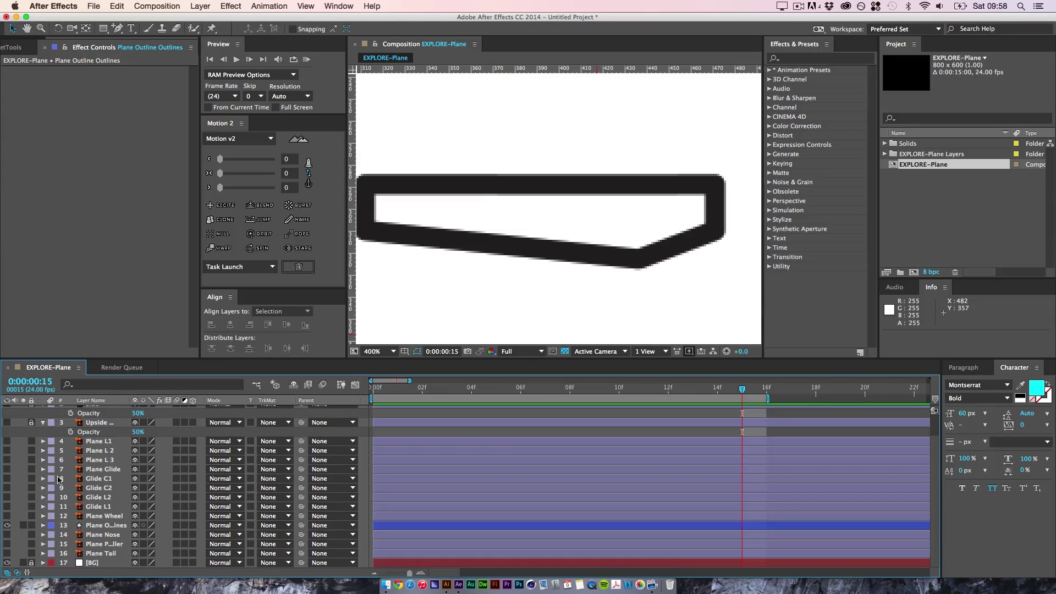
- Show the Plane Glide layer and create an editable shape layer from its vector artwork
{"action": "left_click", "coordinate": [7, 469]}
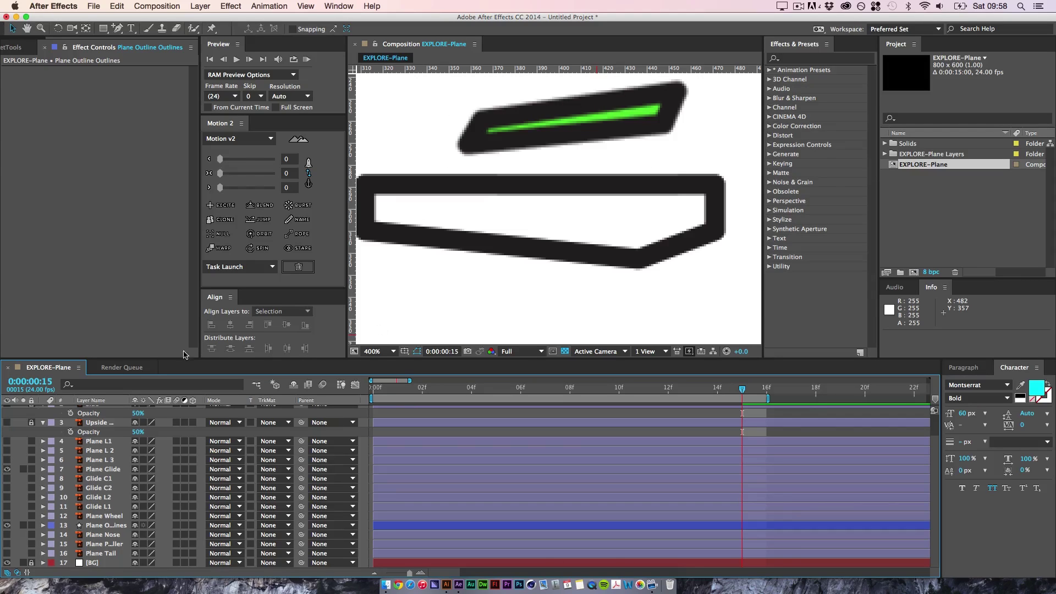
{"action": "right_click", "coordinate": [102, 471]}
{"action": "left_click", "coordinate": [148, 459]}
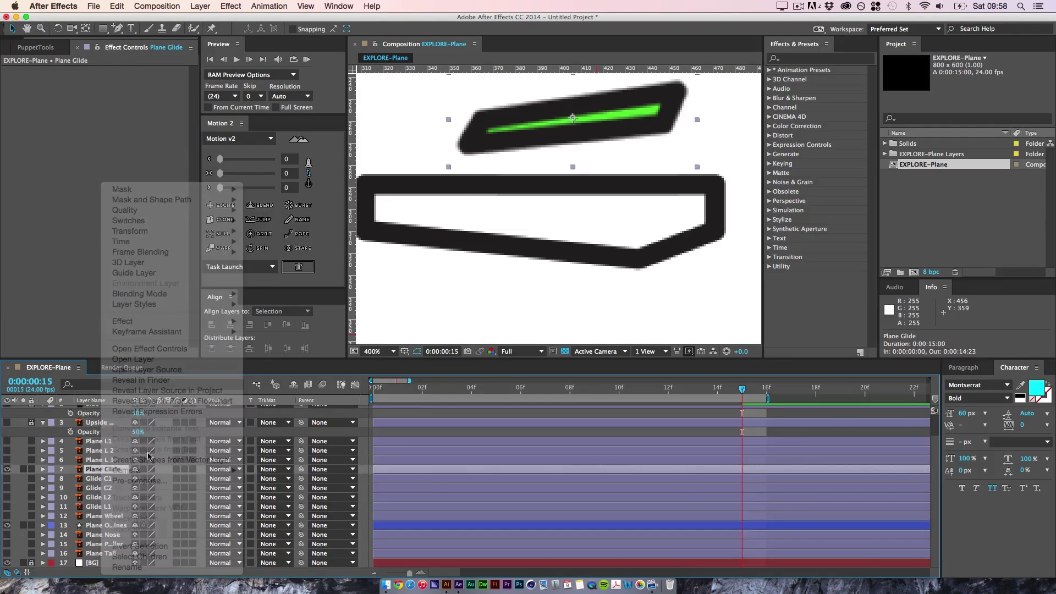
- Move the Plane Glide Outlines layer directly above Plane Glide and delete the original Plane Glide layer
{"action": "left_click_drag", "start_coordinate": [938, 459], "coordinate": [936, 429]}
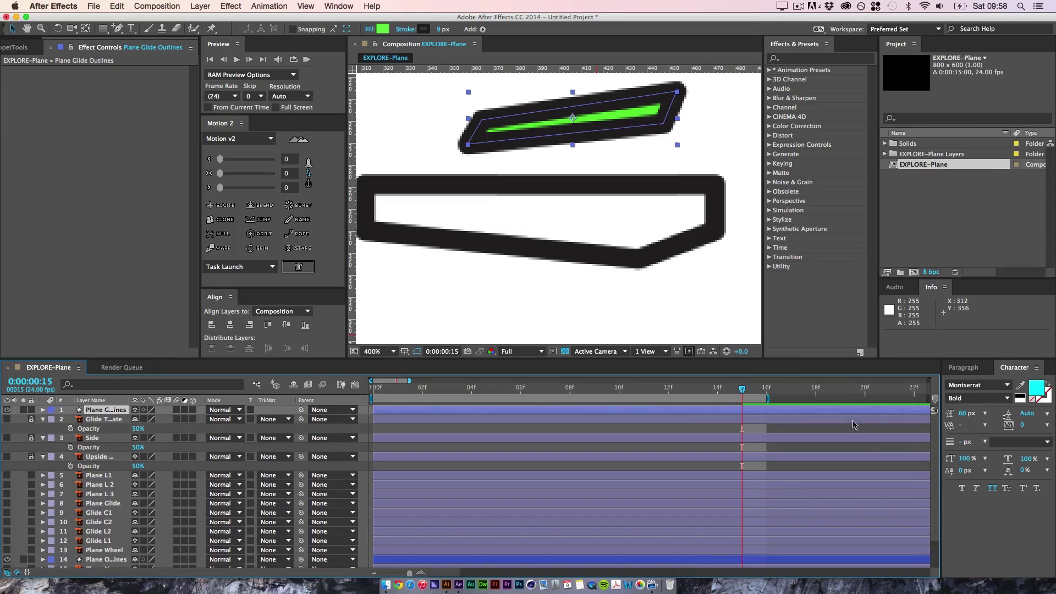
{"action": "left_click_drag", "start_coordinate": [119, 410], "coordinate": [114, 503]}
{"action": "left_click", "coordinate": [112, 504]}
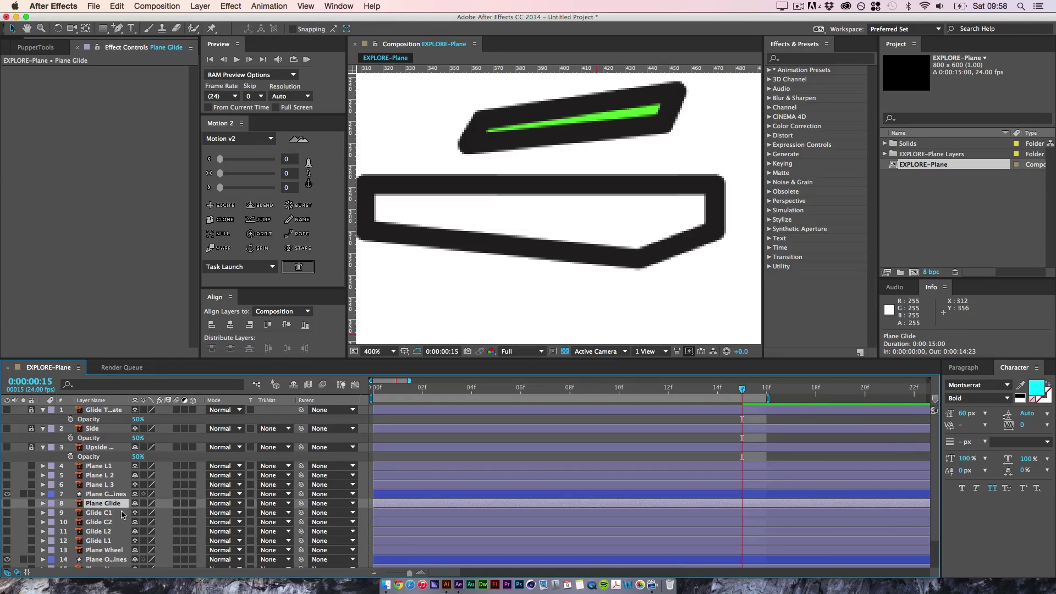
{"action": "left_click", "coordinate": [6, 504]}
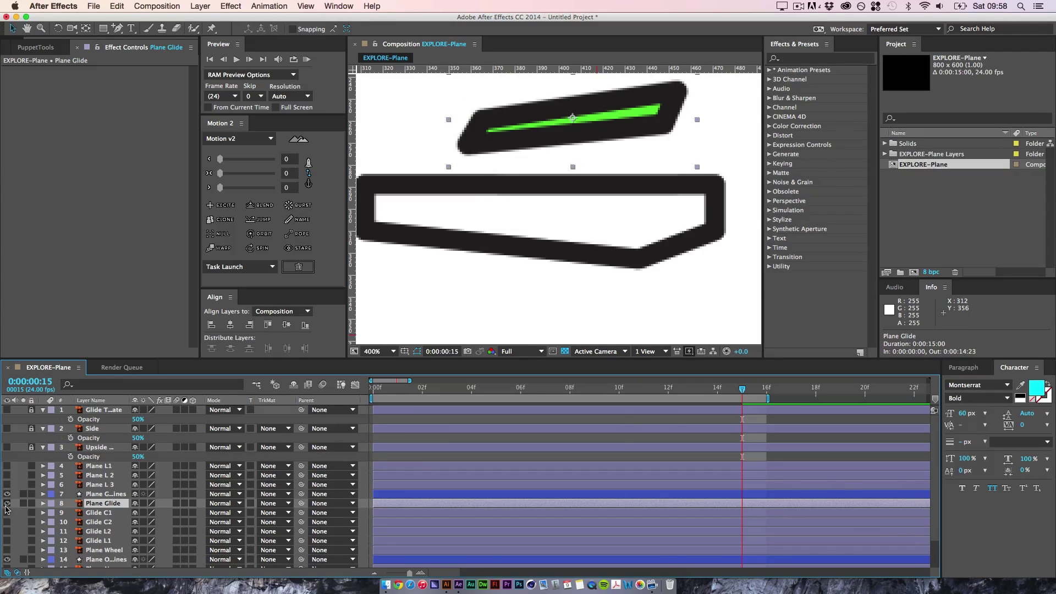
{"action": "left_click", "coordinate": [6, 504]}
{"action": "key", "text": "Delete"}
- Set a path keyframe at frame 0 for Plane Glide Outlines and show only the layer's keyframed property
{"action": "left_click", "coordinate": [83, 495]}
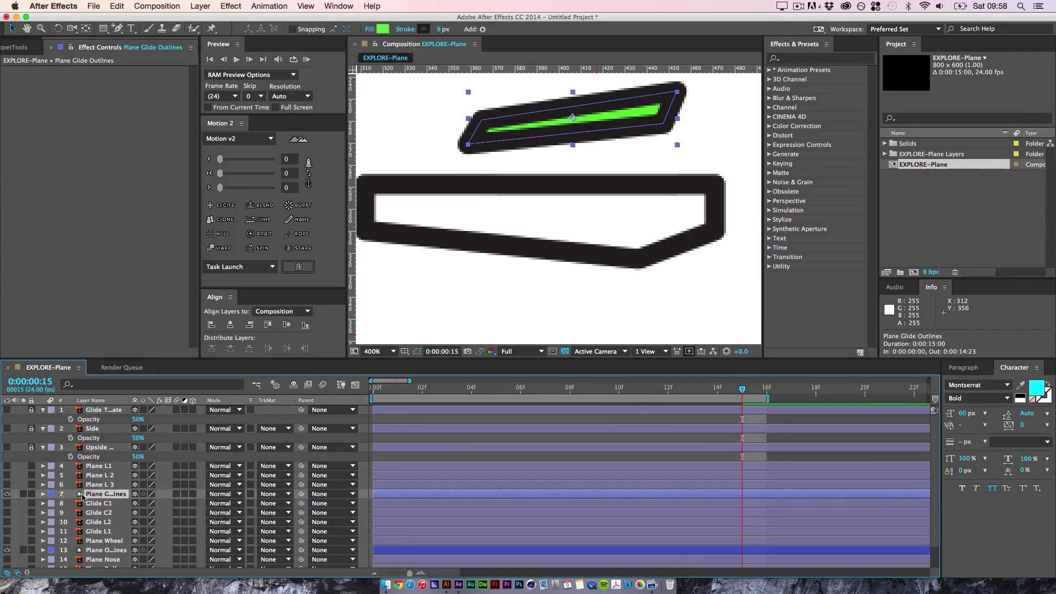
{"action": "left_click_drag", "start_coordinate": [742, 392], "coordinate": [355, 392]}
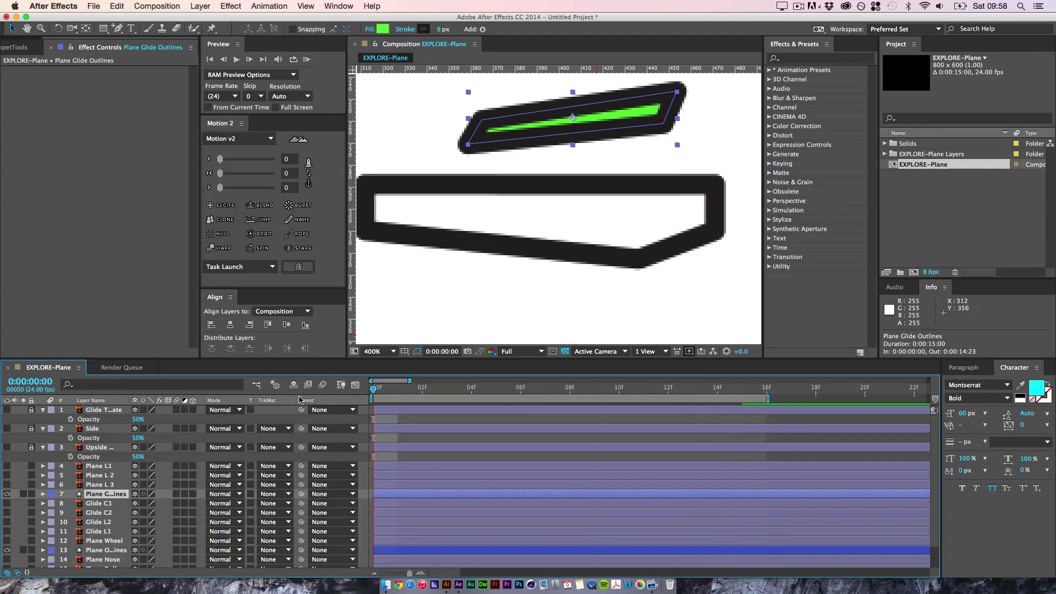
{"action": "left_click", "coordinate": [43, 494]}
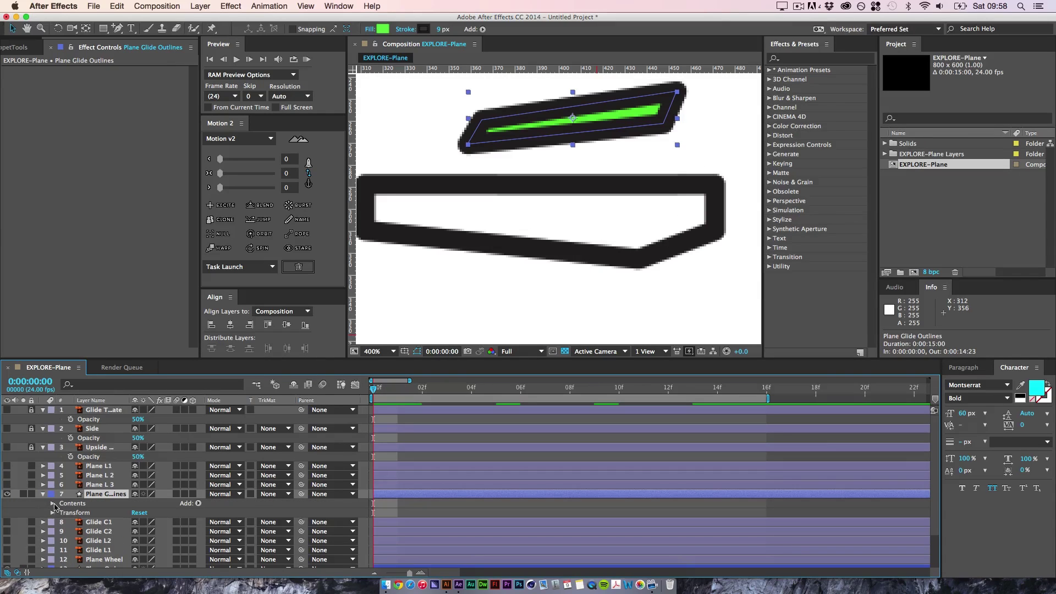
{"action": "left_click", "coordinate": [52, 504]}
{"action": "left_click", "coordinate": [62, 513]}
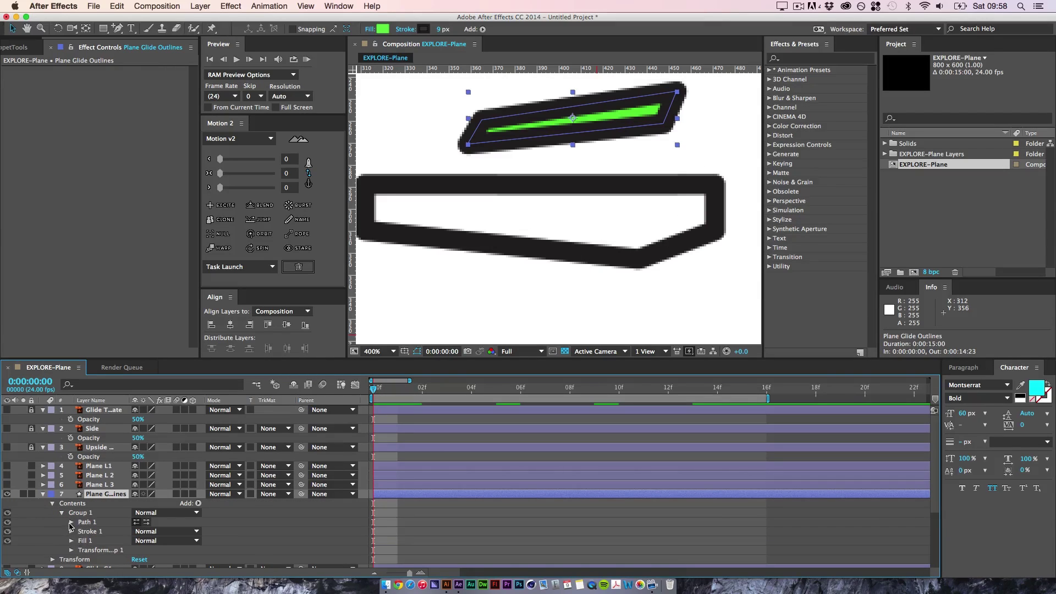
{"action": "left_click", "coordinate": [71, 522]}
{"action": "left_click", "coordinate": [89, 531]}
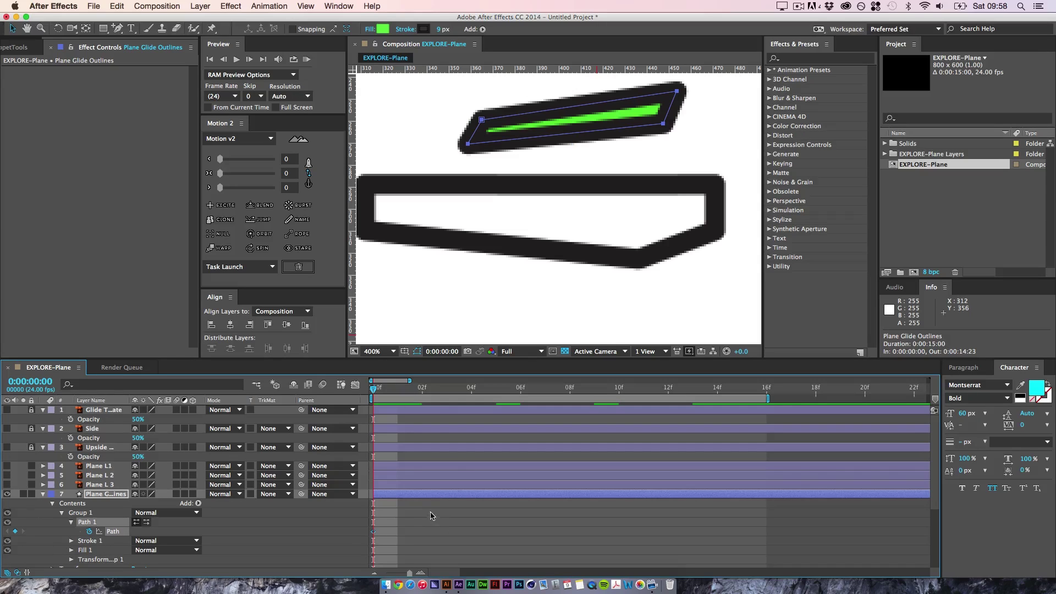
{"action": "key", "text": "u"}
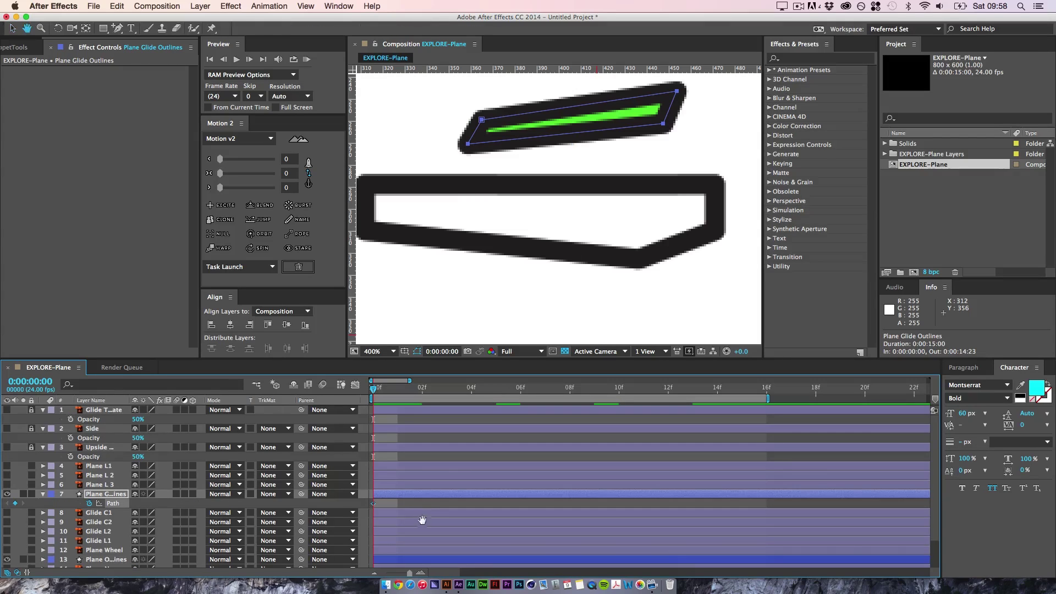
- Reveal the path keyframes of the Plane Outline Outlines layer and go to 0:00:00:05
{"action": "scroll", "coordinate": [436, 484], "scroll_direction": "down", "scroll_amount": 2}
{"action": "left_click", "coordinate": [110, 525]}
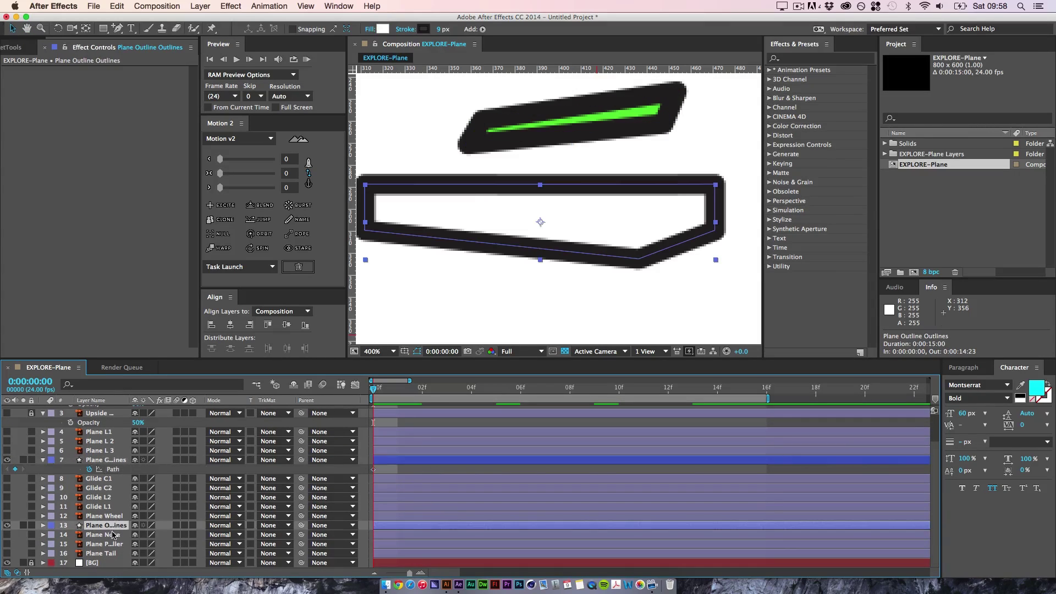
{"action": "key", "text": "u"}
{"action": "left_click", "coordinate": [504, 389]}
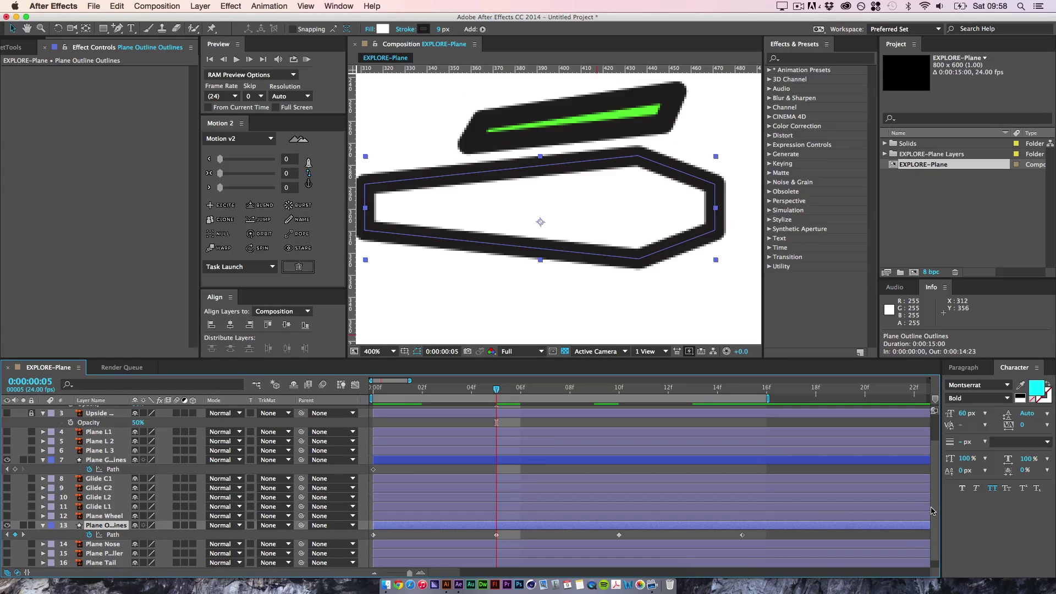
- Show the semi-transparent glide reference layer and add a path keyframe to Plane Glide Outlines at 0:00:00:05
{"action": "scroll", "coordinate": [934, 510], "scroll_direction": "up", "scroll_amount": 3}
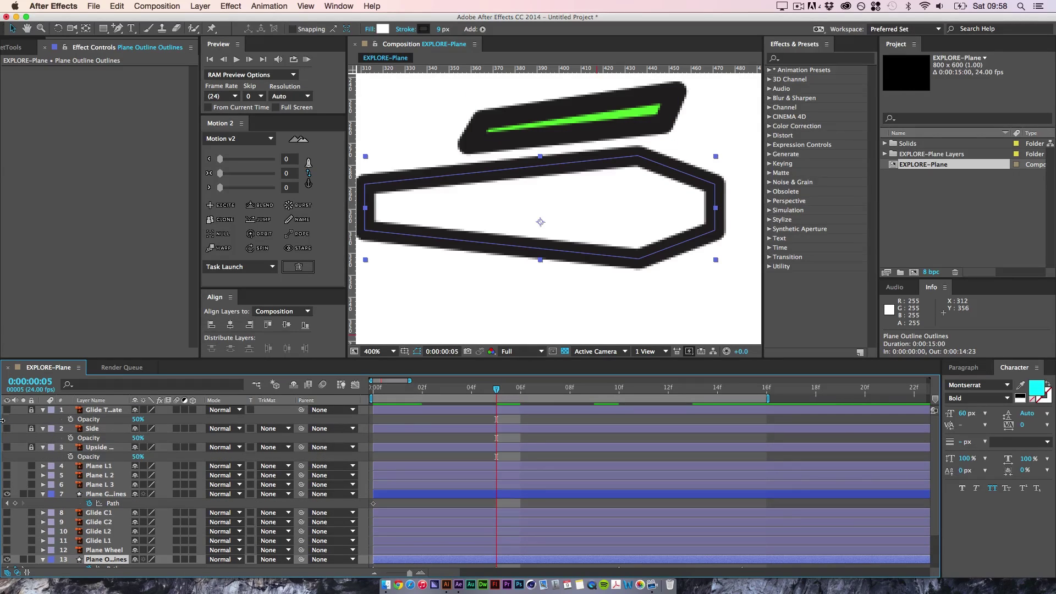
{"action": "left_click", "coordinate": [8, 411]}
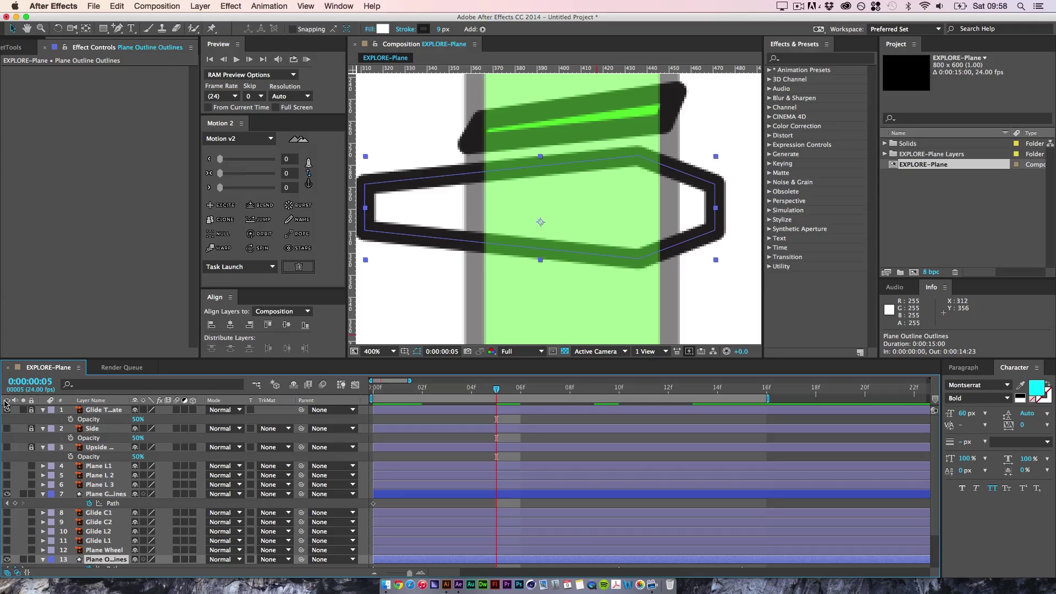
{"action": "key", "text": "comma"}
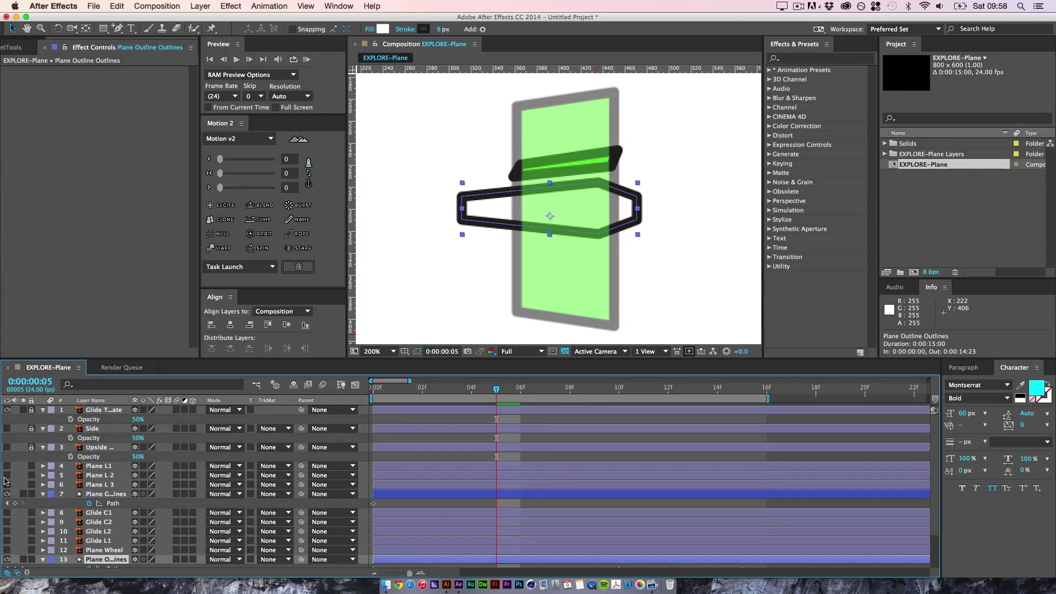
{"action": "left_click", "coordinate": [15, 503]}
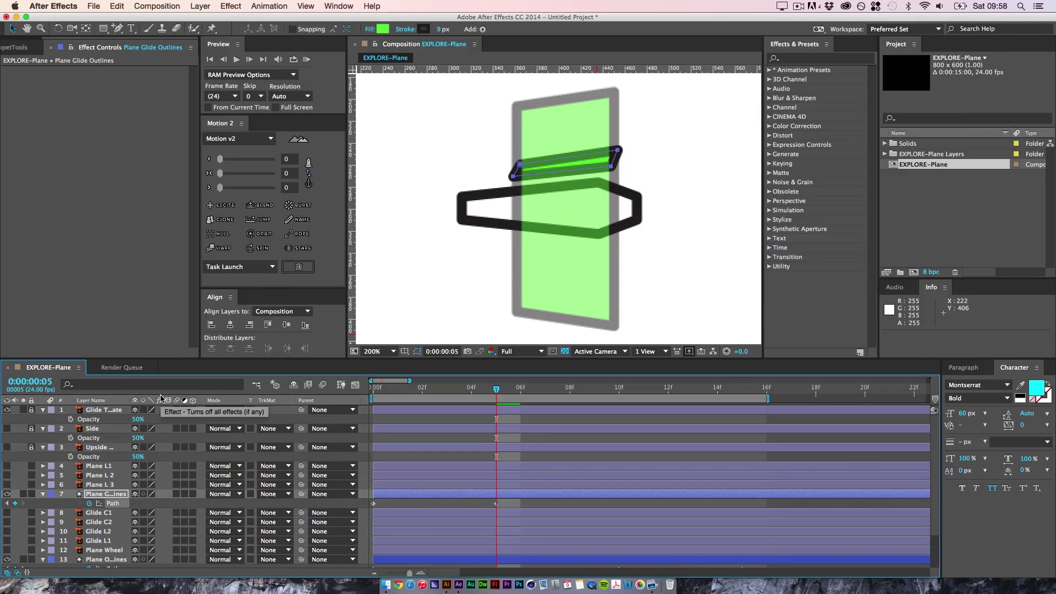
- Move the glide shape's two upper vertices up to match the top corners of the green reference wing
{"action": "key", "text": "period"}
{"action": "key", "text": "space"}
{"action": "left_click_drag", "start_coordinate": [538, 126], "coordinate": [536, 268]}
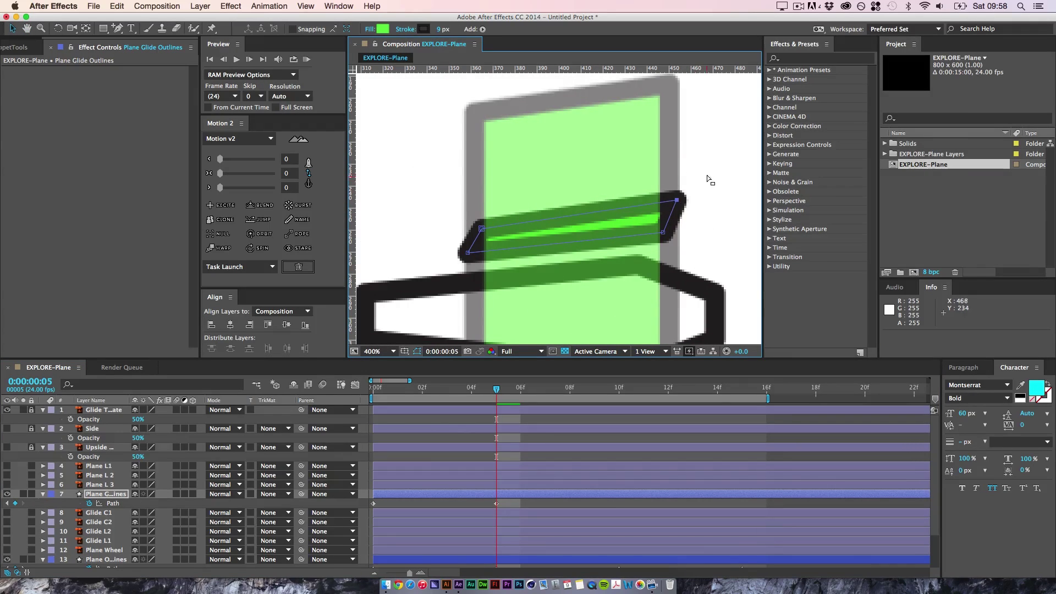
{"action": "left_click_drag", "start_coordinate": [708, 176], "coordinate": [467, 235]}
{"action": "key", "text": "super+t"}
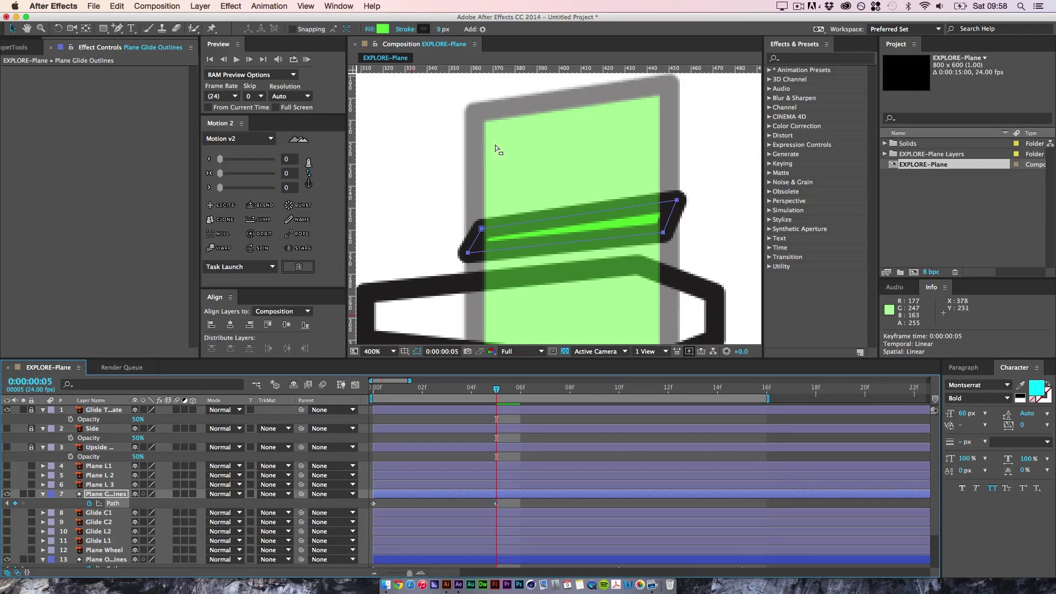
{"action": "left_click_drag", "start_coordinate": [436, 160], "coordinate": [726, 230]}
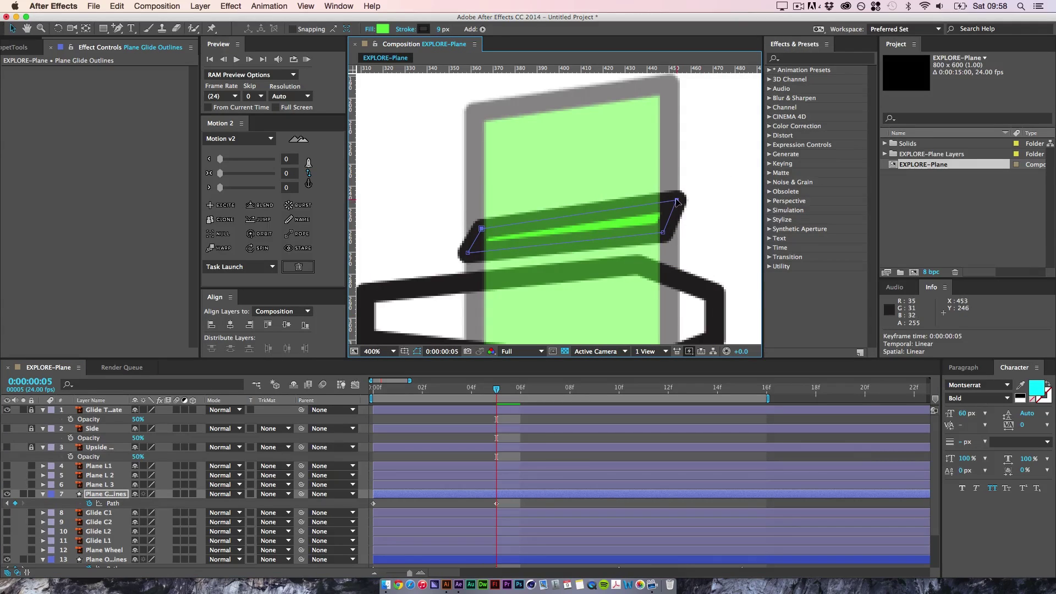
{"action": "left_click_drag", "start_coordinate": [676, 202], "coordinate": [669, 85]}
{"action": "scroll", "coordinate": [682, 176], "scroll_direction": "up", "scroll_amount": 5}
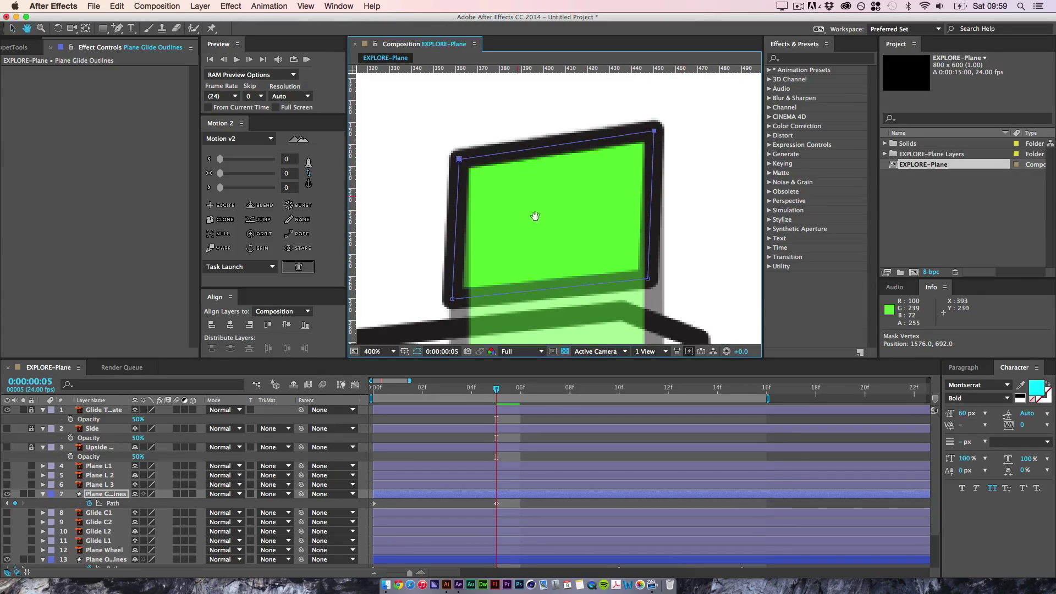
- Move the glide shape's two lower vertices down to match the bottom corners of the green reference wing
{"action": "scroll", "coordinate": [538, 217], "scroll_direction": "down", "scroll_amount": 10}
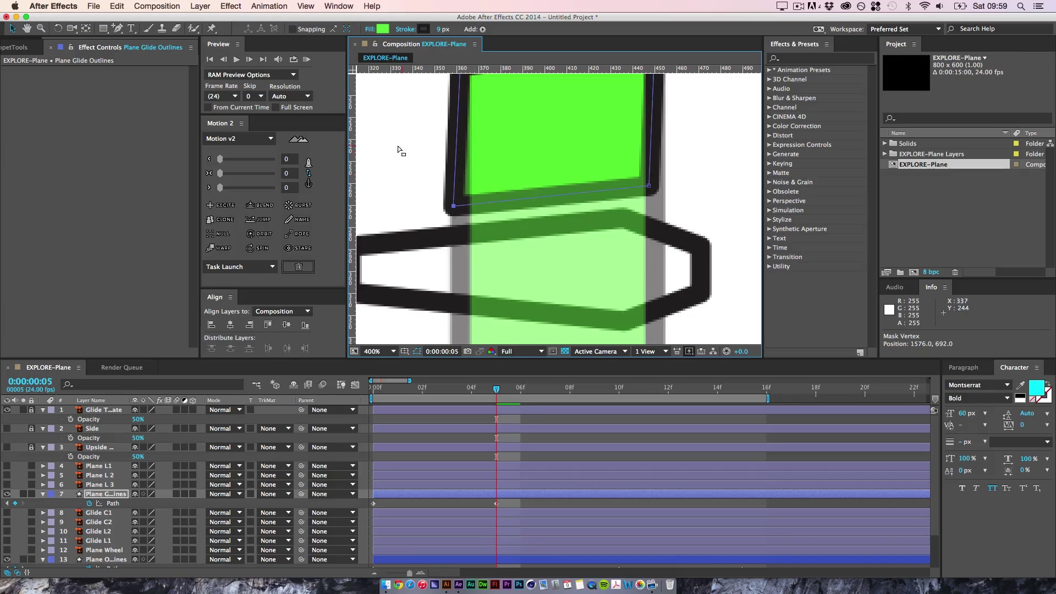
{"action": "left_click_drag", "start_coordinate": [399, 146], "coordinate": [686, 260]}
{"action": "left_click_drag", "start_coordinate": [649, 186], "coordinate": [661, 222]}
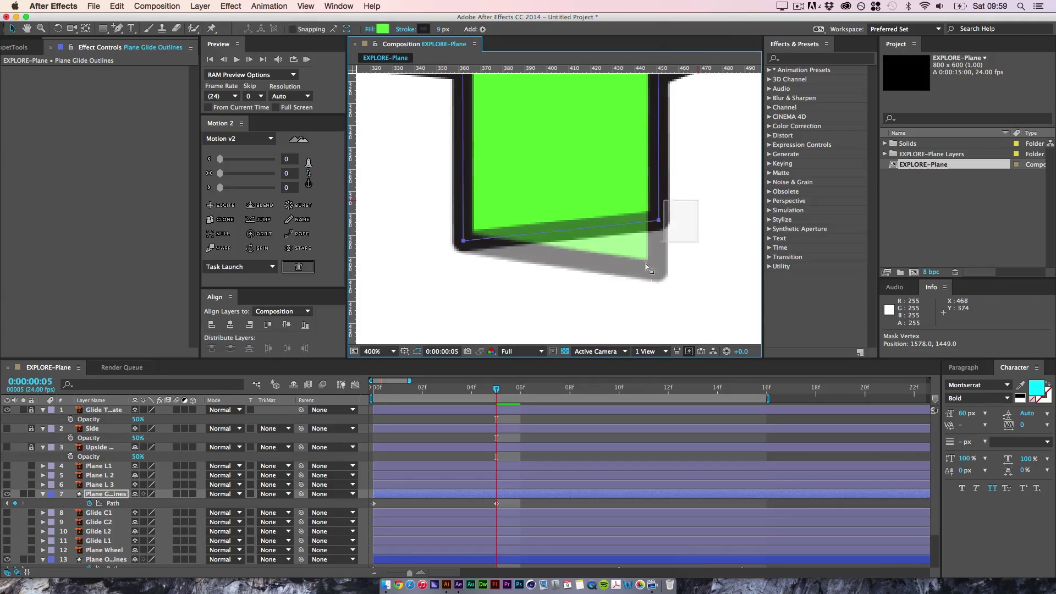
{"action": "left_click_drag", "start_coordinate": [662, 267], "coordinate": [662, 273]}
{"action": "key", "text": "comma"}
{"action": "key", "text": "comma"}
{"action": "key", "text": "period"}
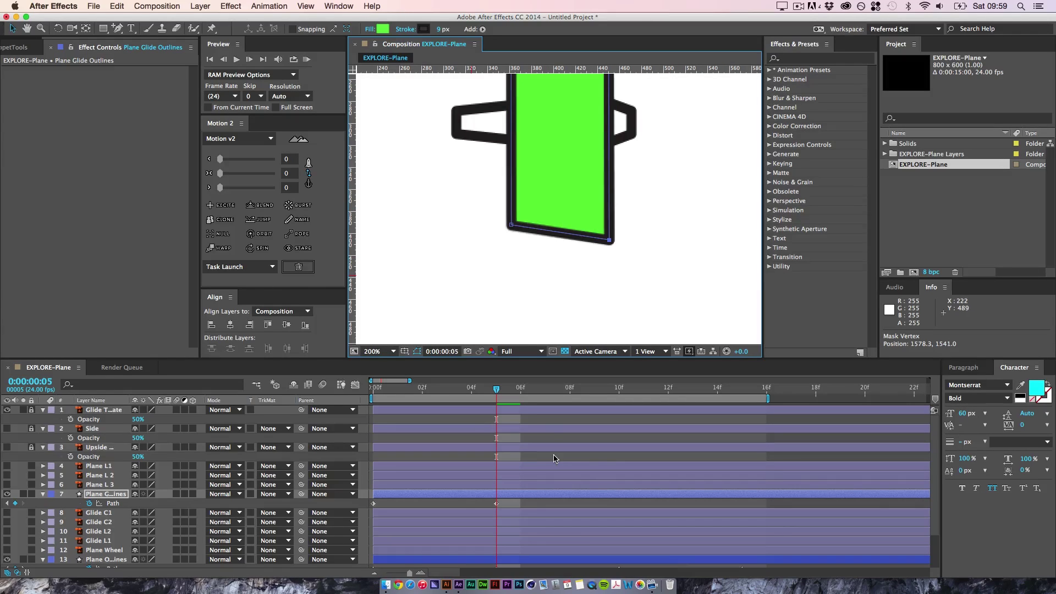
- At 0:00:00:10, paste a copy of the first path keyframe of the Plane Glide Outlines layer
{"action": "left_click", "coordinate": [526, 504]}
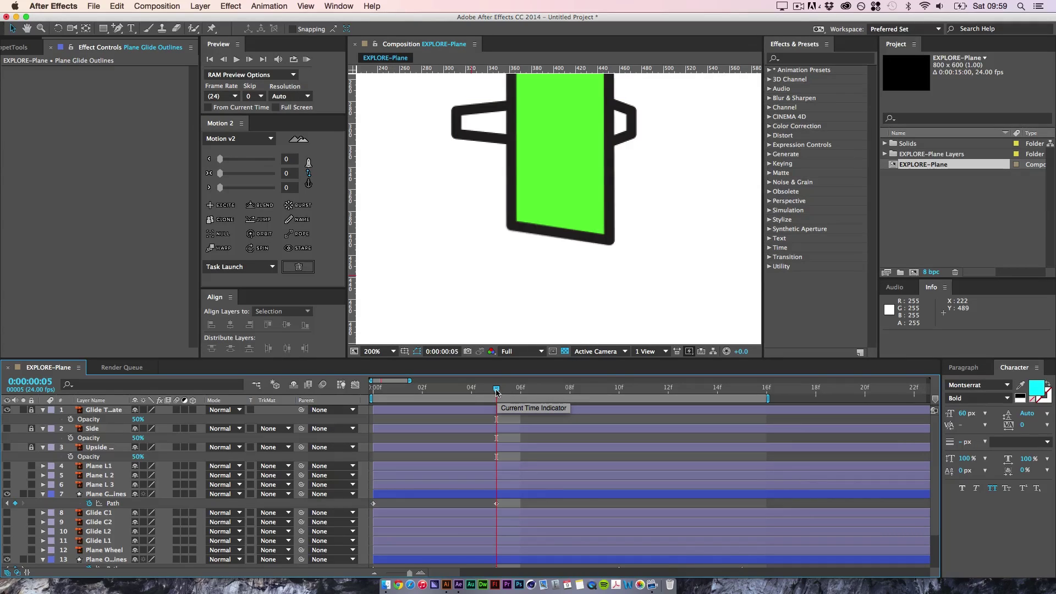
{"action": "left_click_drag", "start_coordinate": [497, 390], "coordinate": [620, 407]}
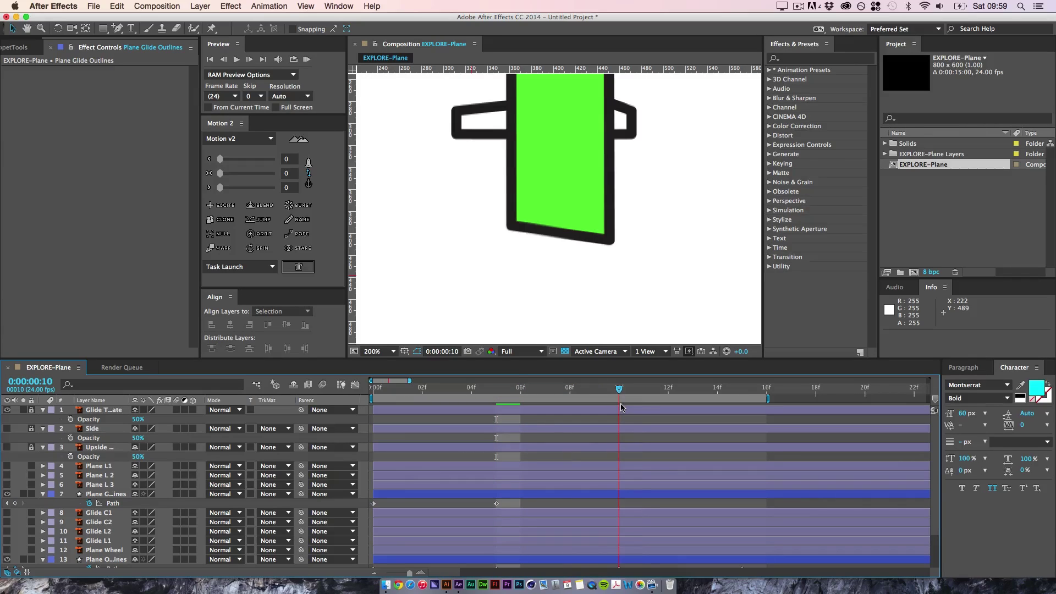
{"action": "left_click", "coordinate": [15, 504]}
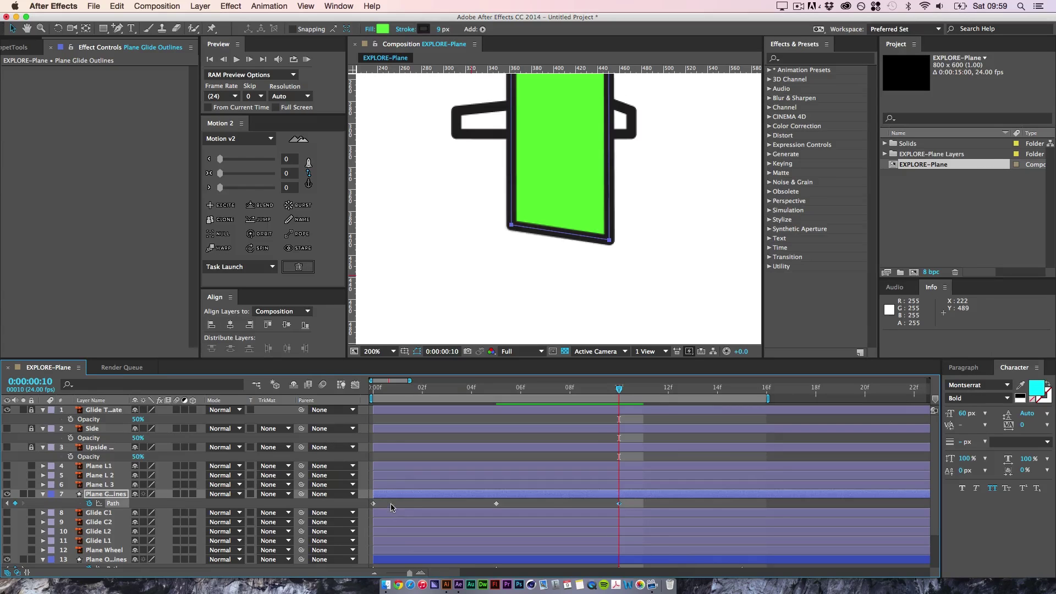
{"action": "left_click_drag", "start_coordinate": [391, 506], "coordinate": [370, 501]}
{"action": "key", "text": "super+v"}
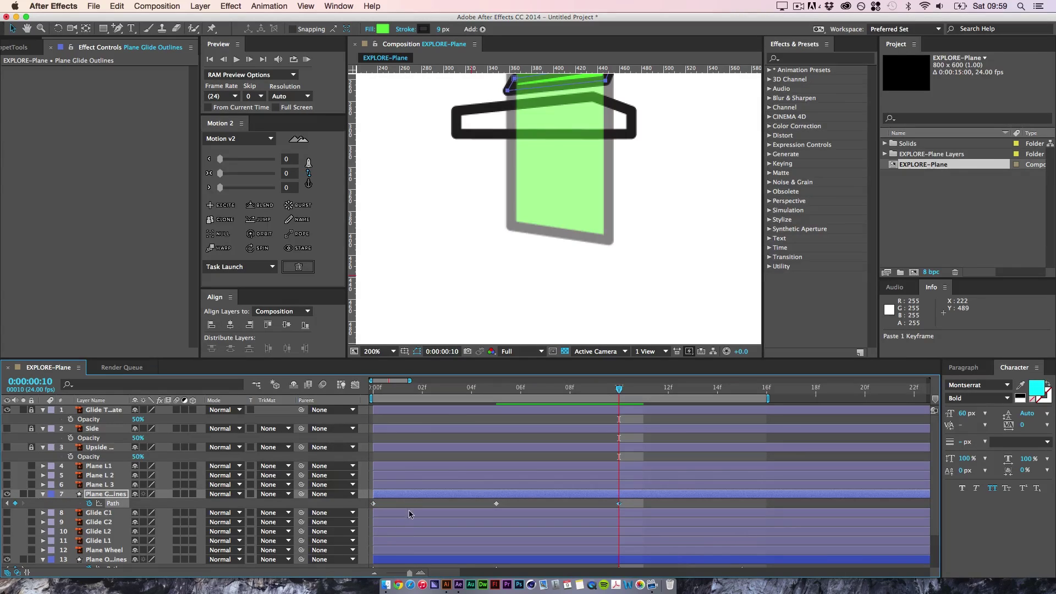
{"action": "left_click", "coordinate": [601, 503]}
- Duplicate the Plane Glide Outlines layer and flip the copy vertically by setting its scale to 100, -100%
{"action": "key", "text": "space"}
{"action": "left_click_drag", "start_coordinate": [601, 237], "coordinate": [603, 298]}
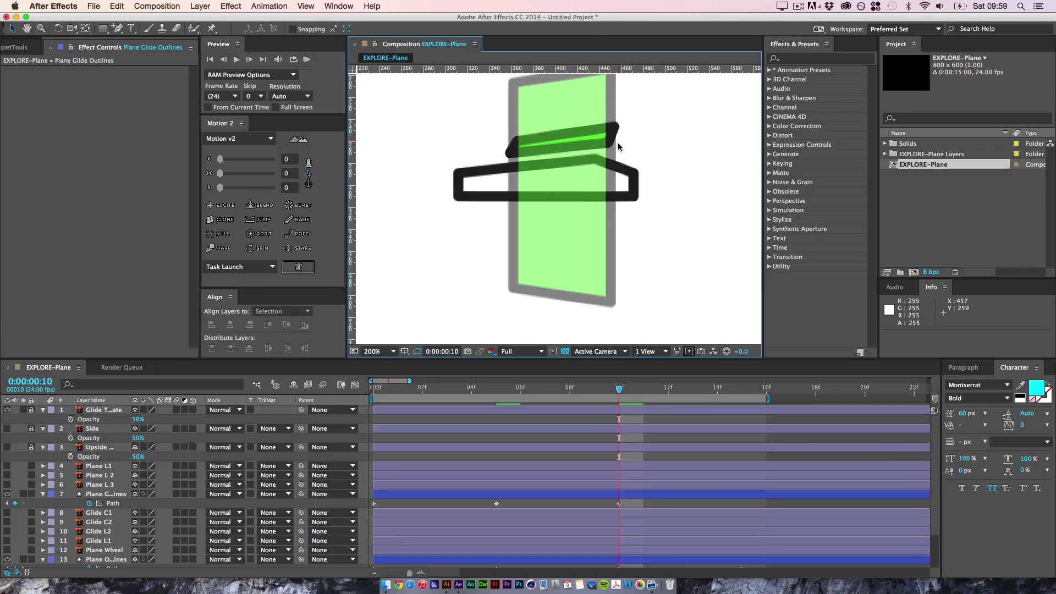
{"action": "left_click", "coordinate": [105, 494]}
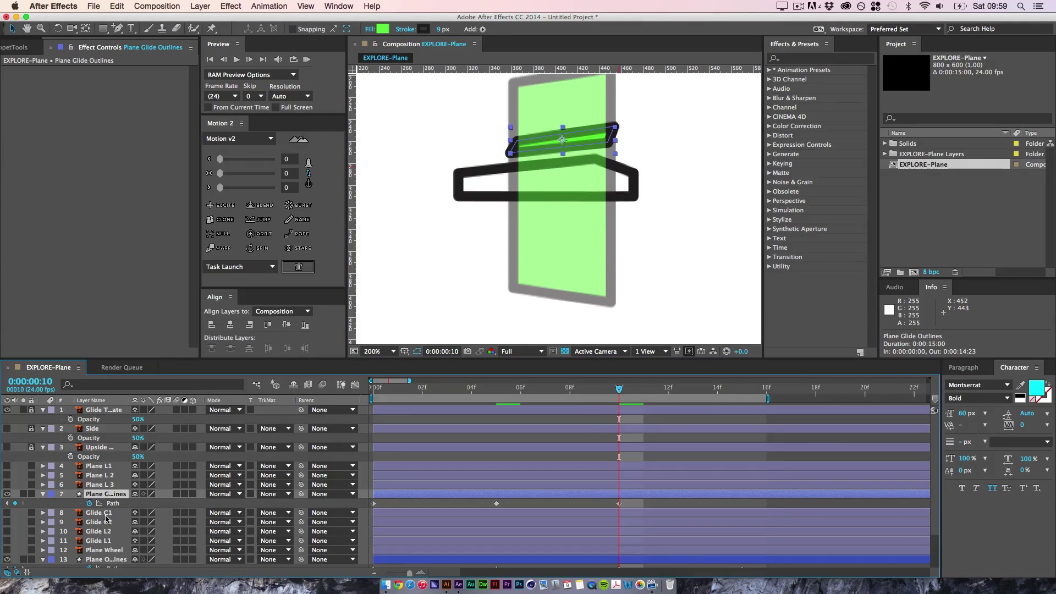
{"action": "key", "text": "super+d"}
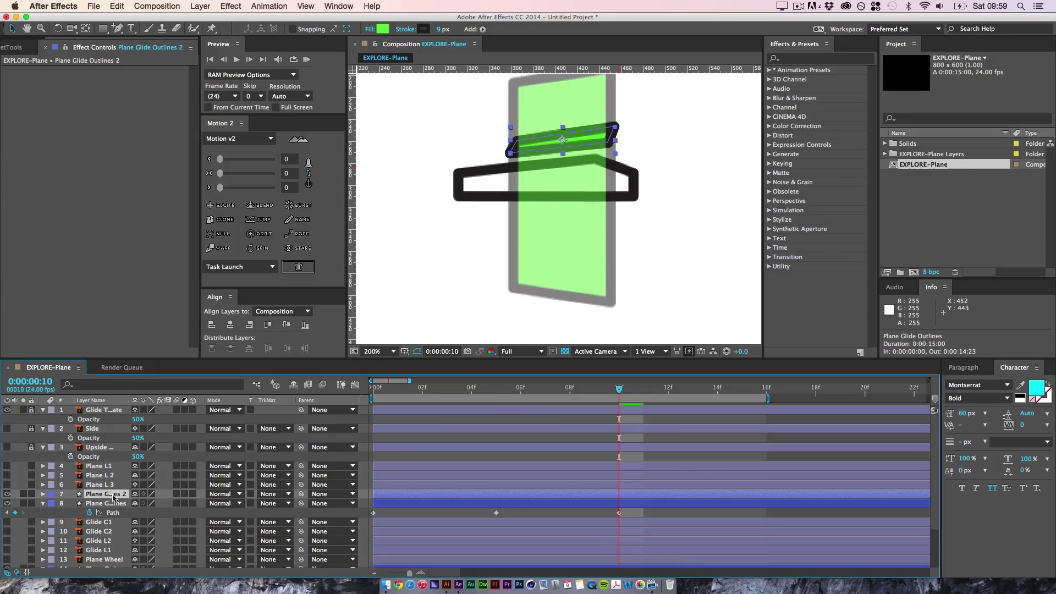
{"action": "key", "text": "s"}
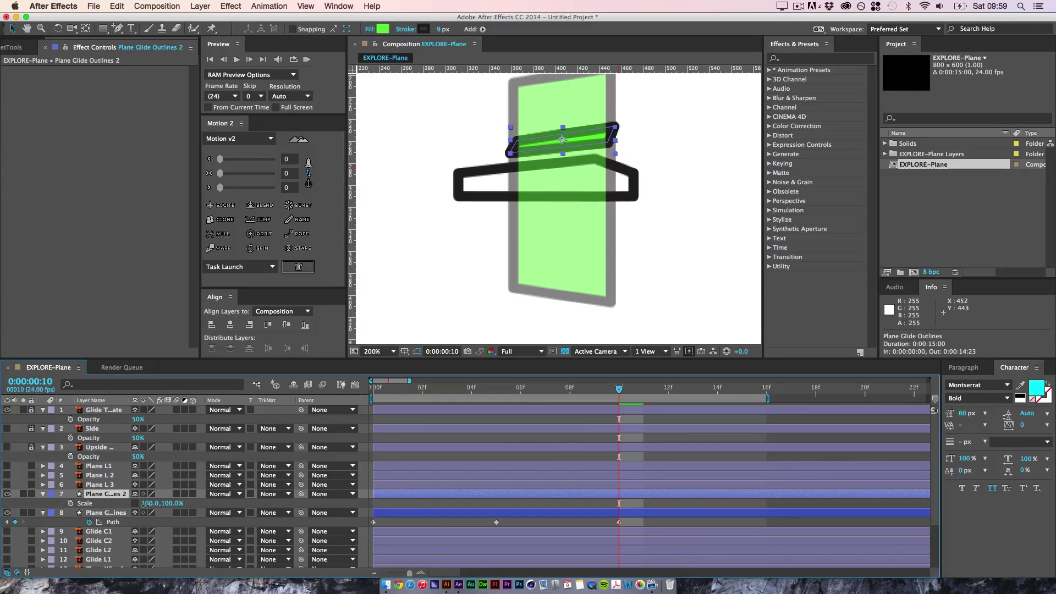
{"action": "left_click", "coordinate": [146, 503]}
{"action": "left_click", "coordinate": [175, 505]}
{"action": "key", "text": "Return"}
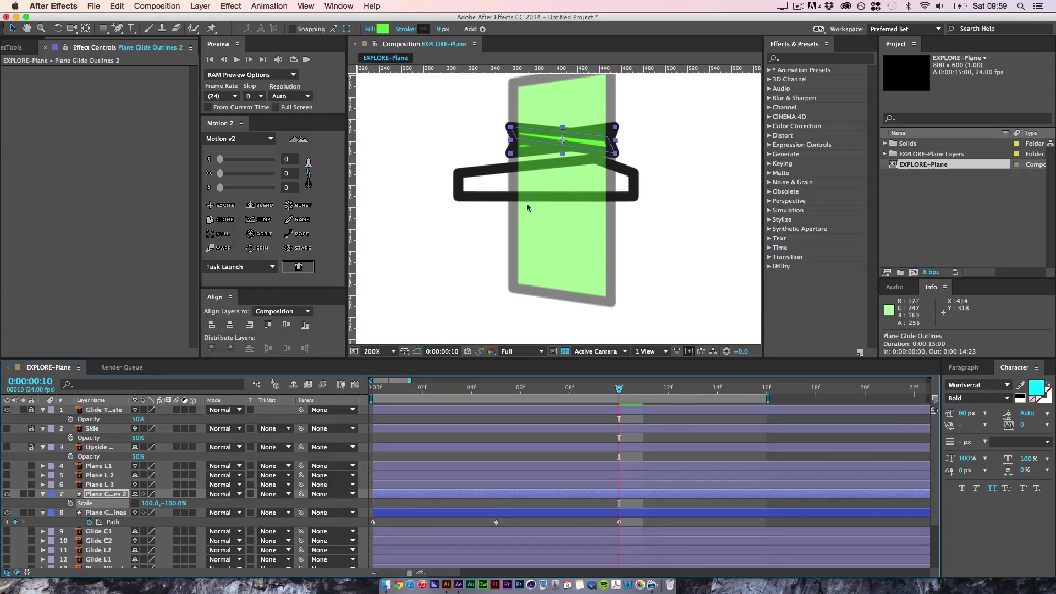
- Move the flipped glide copy straight down by 76.5 px so it sits below the plane body
{"action": "left_click", "coordinate": [10, 29]}
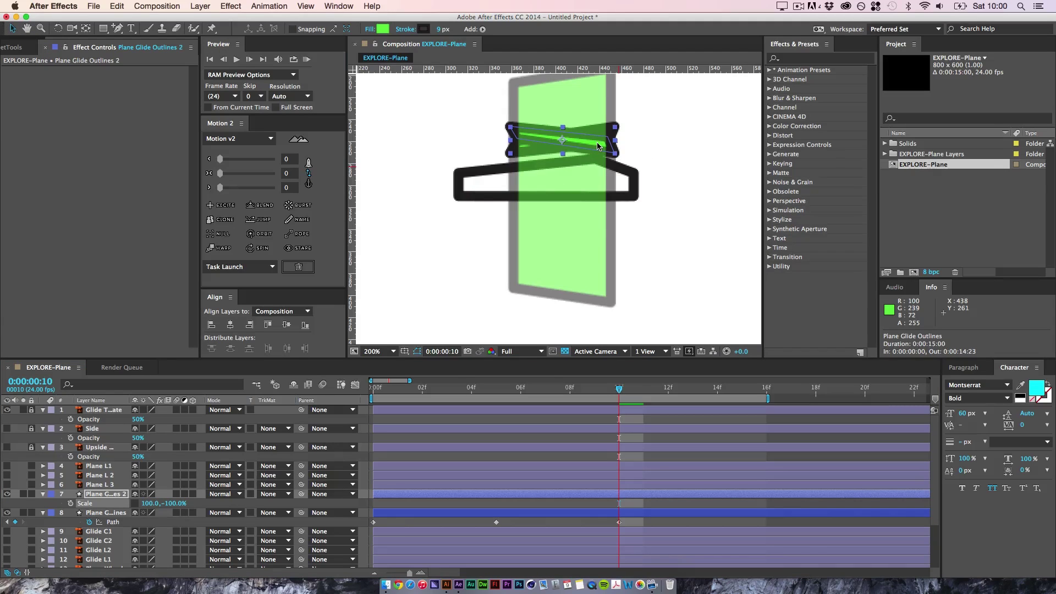
{"action": "left_click_drag", "start_coordinate": [600, 147], "coordinate": [601, 230]}
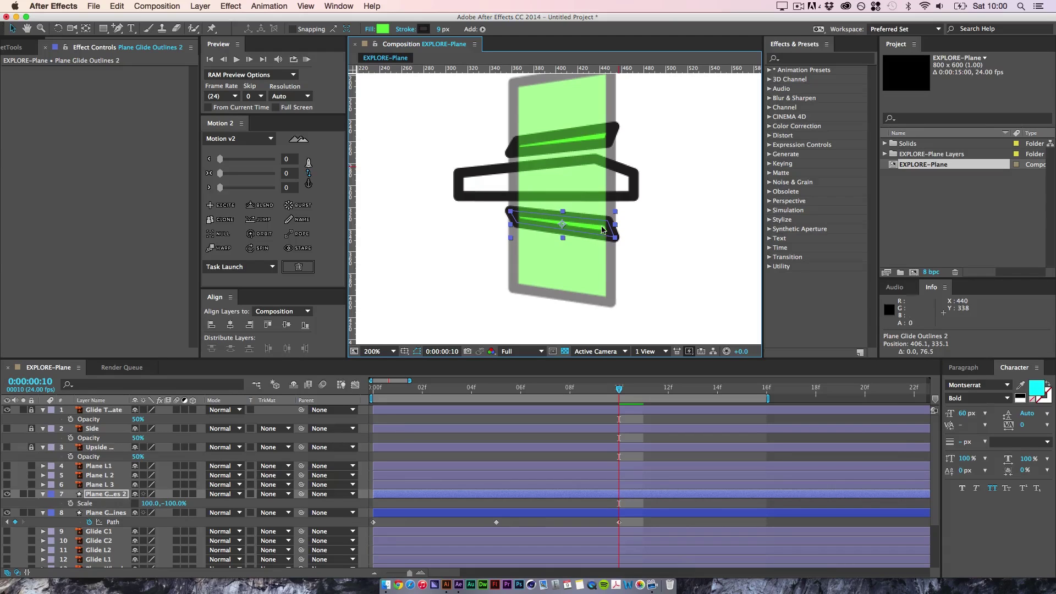
{"action": "left_click", "coordinate": [631, 505]}
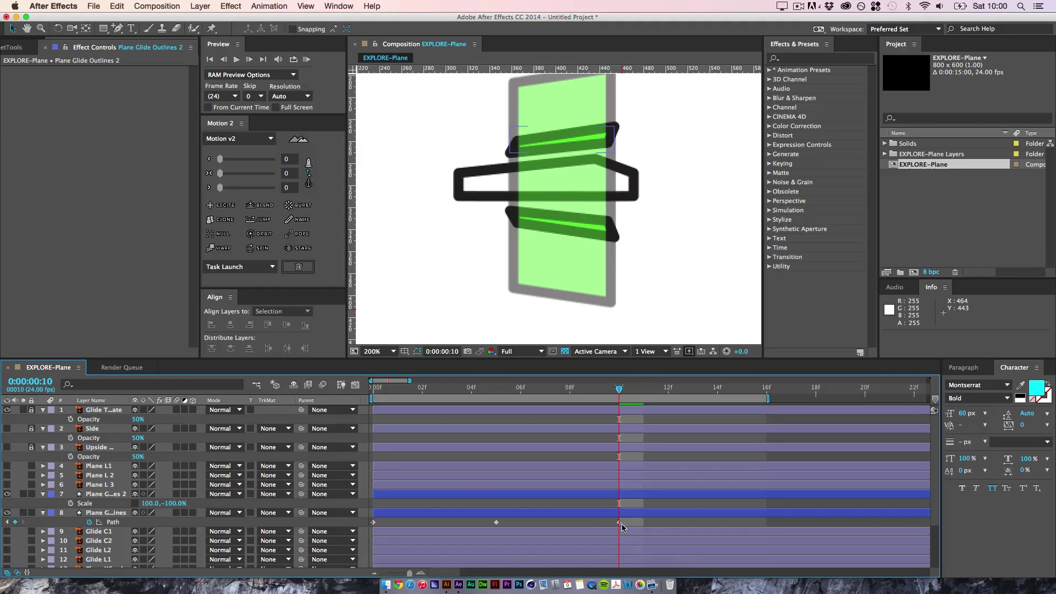
- Shift the whole original glide path down at 0:00:00:10 until its lowest corner meets the flipped copy's upper corner
{"action": "left_click", "coordinate": [620, 523]}
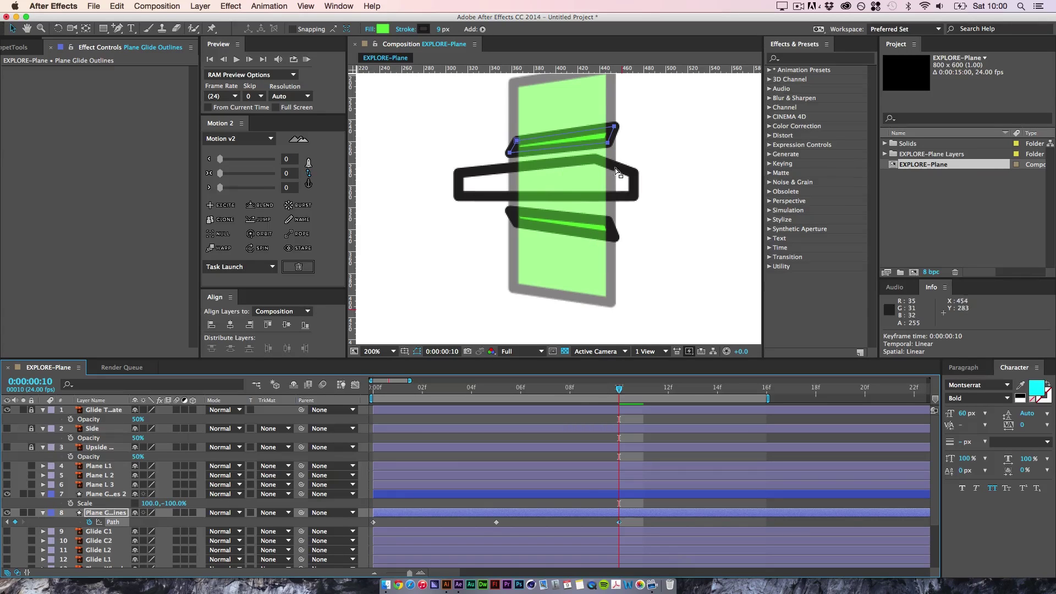
{"action": "key", "text": "period"}
{"action": "left_click_drag", "start_coordinate": [532, 131], "coordinate": [532, 213]}
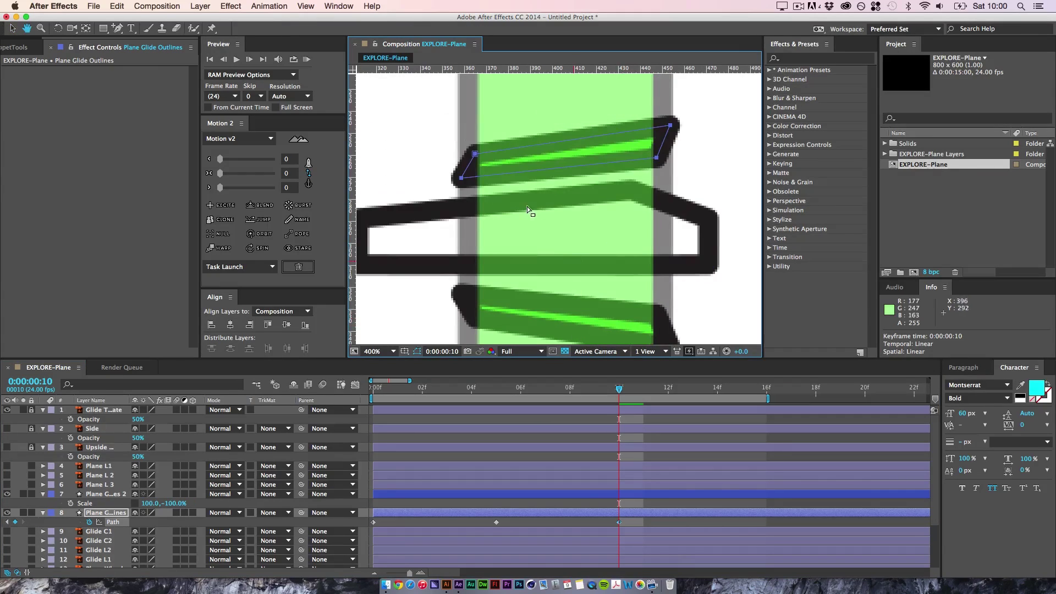
{"action": "mouse_move", "coordinate": [431, 120]}
{"action": "left_mouse_down"}
{"action": "mouse_move", "coordinate": [607, 155]}
{"action": "mouse_move", "coordinate": [690, 187]}
{"action": "mouse_move", "coordinate": [657, 274]}
{"action": "left_mouse_up"}
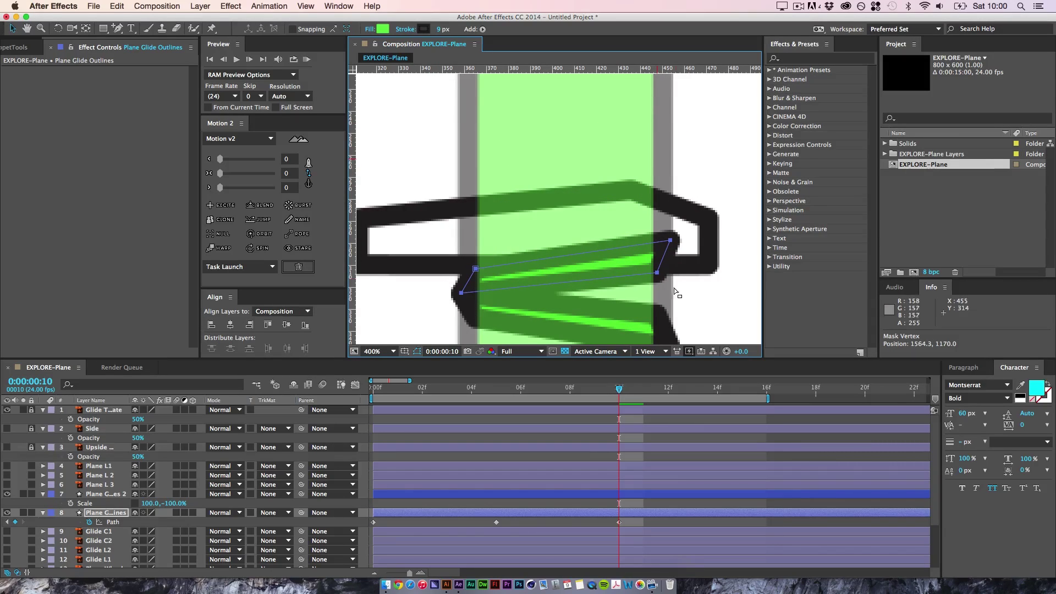
- Set the flipped glide copy's opacity to 20% and hide the green glide template layer
{"action": "left_click", "coordinate": [110, 495]}
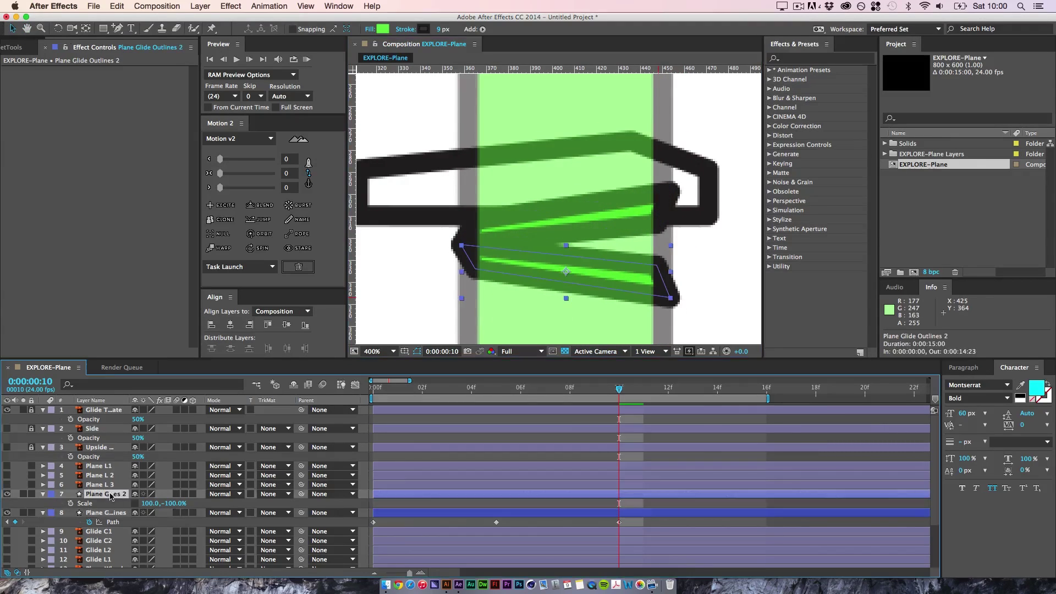
{"action": "key", "text": "t"}
{"action": "left_click", "coordinate": [150, 503]}
{"action": "type", "text": "20"}
{"action": "key", "text": "Return"}
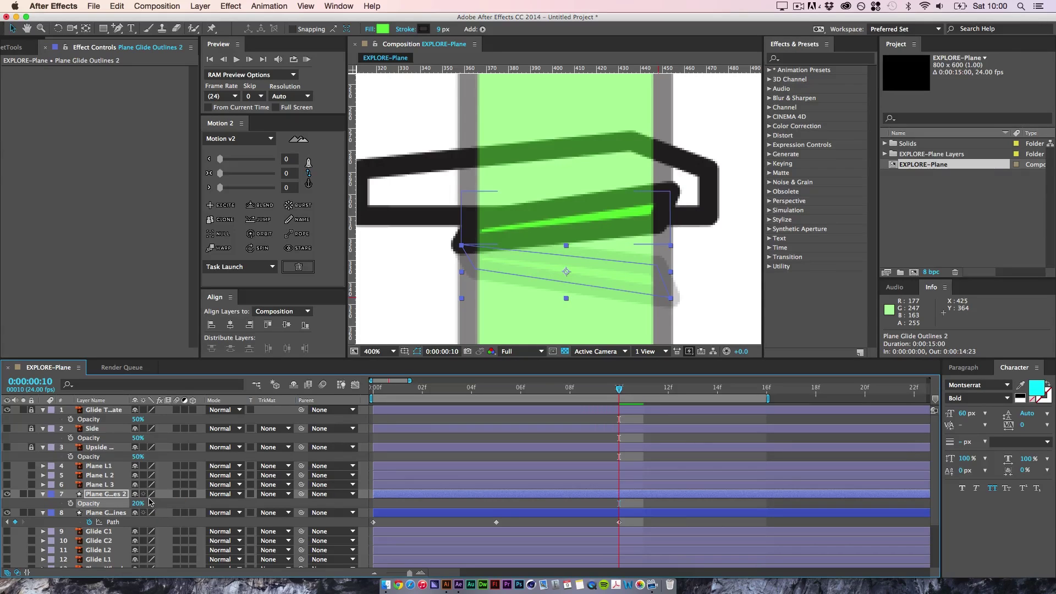
{"action": "left_click", "coordinate": [6, 410]}
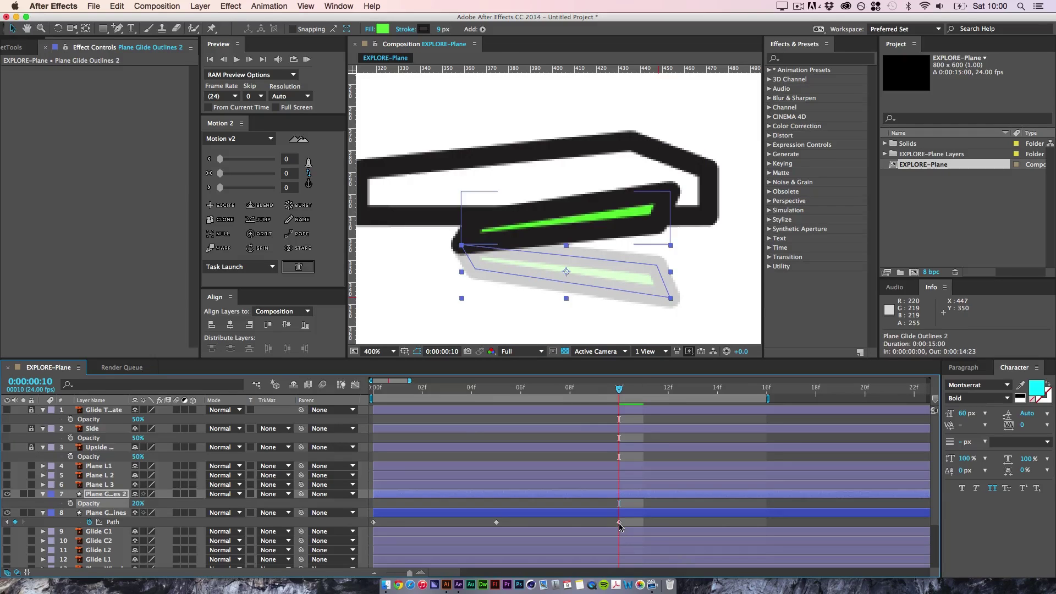
- Reshape the Plane Glide Outlines path at 0:00:00:10 by moving its vertices onto the corners of the faded flipped copy
{"action": "left_click", "coordinate": [619, 522]}
{"action": "left_click_drag", "start_coordinate": [638, 254], "coordinate": [658, 267]}
{"action": "left_click_drag", "start_coordinate": [696, 177], "coordinate": [618, 218]}
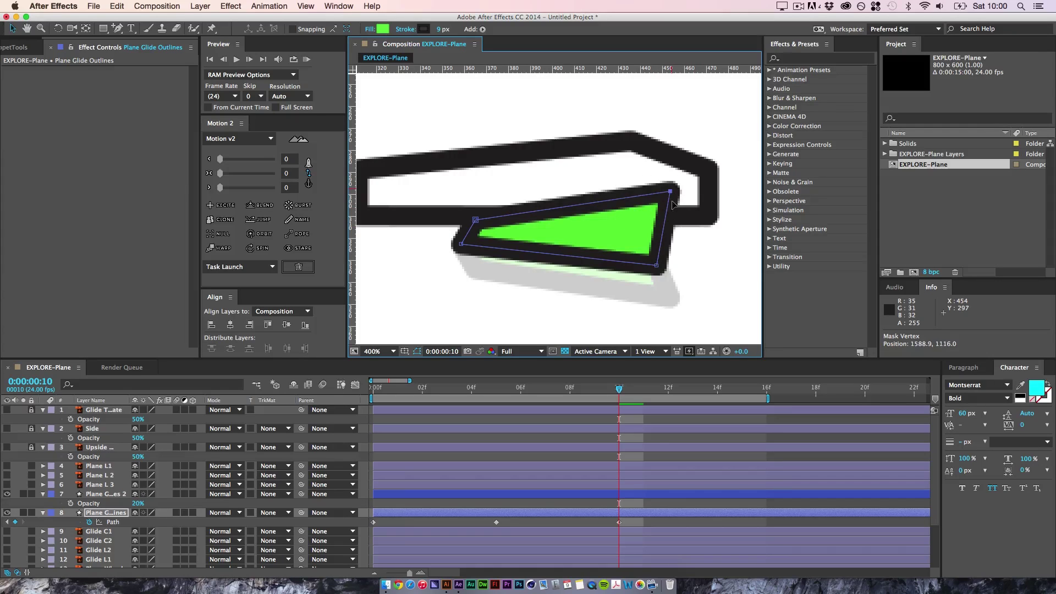
{"action": "left_click_drag", "start_coordinate": [671, 189], "coordinate": [665, 294]}
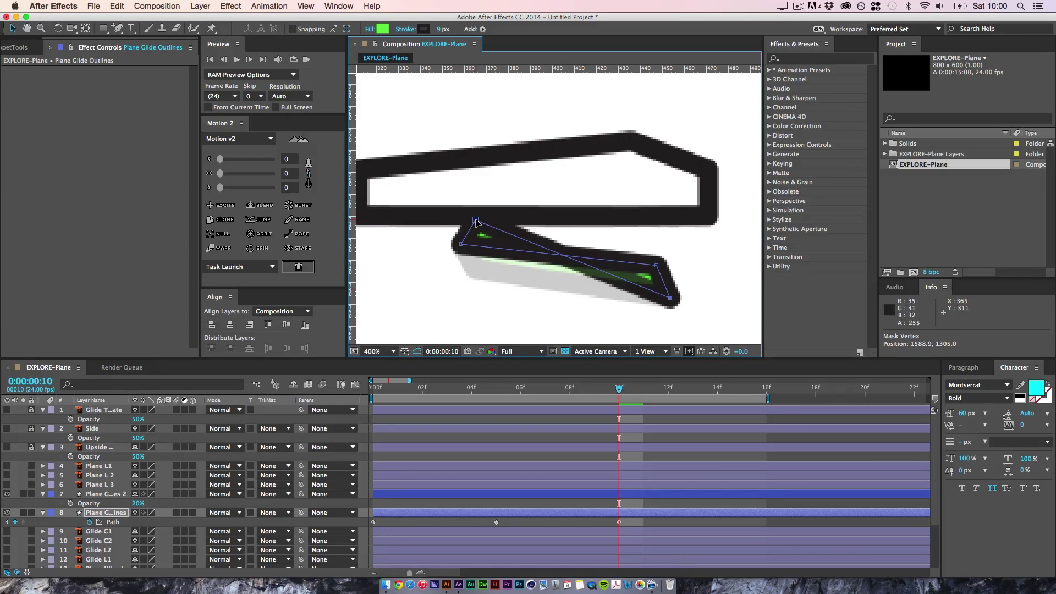
{"action": "left_click_drag", "start_coordinate": [476, 220], "coordinate": [477, 270]}
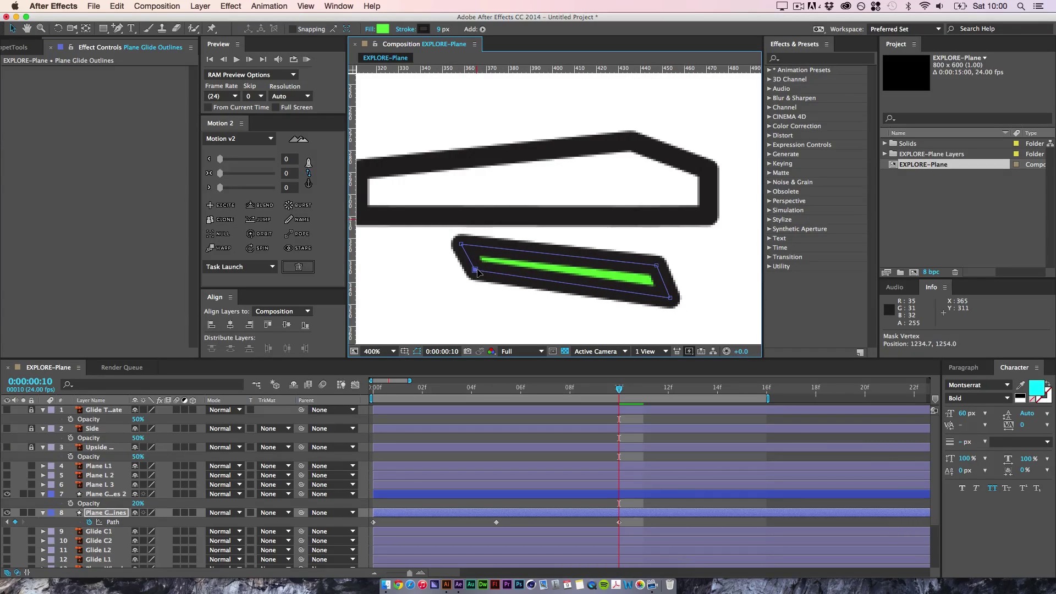
{"action": "left_click", "coordinate": [681, 505]}
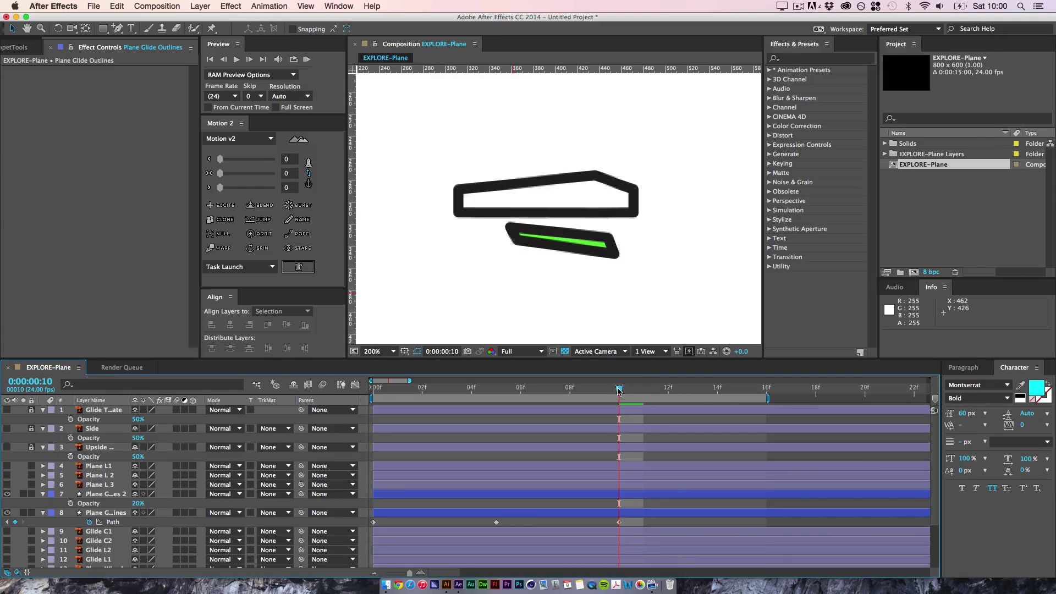
- At 0:00:00:15, paste a copy of the first path keyframe of the Plane Glide Outlines layer
{"action": "left_click_drag", "start_coordinate": [619, 391], "coordinate": [753, 408]}
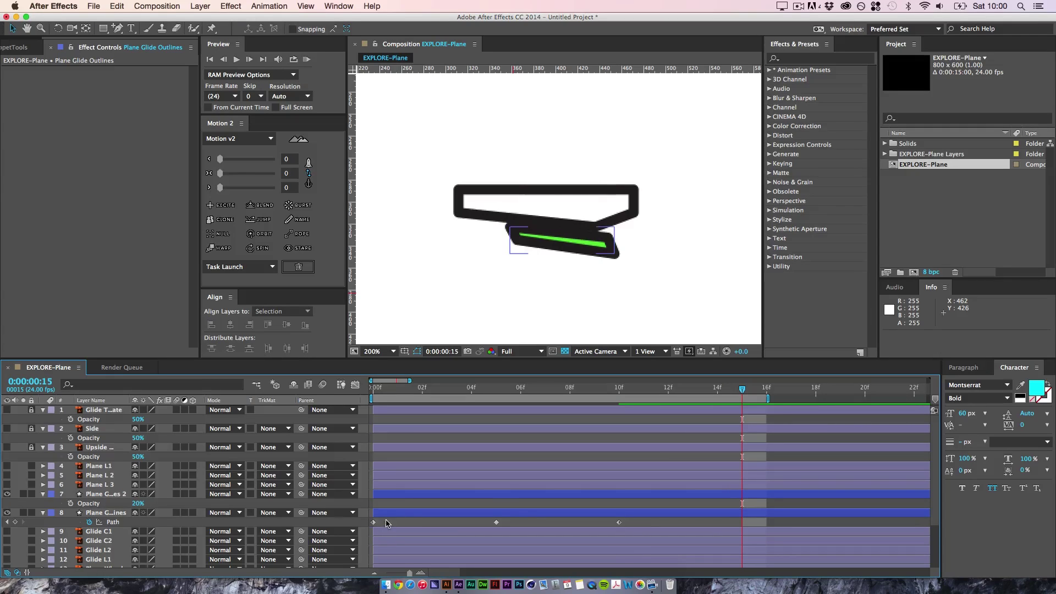
{"action": "left_click_drag", "start_coordinate": [387, 520], "coordinate": [373, 535]}
{"action": "key", "text": "super+v"}
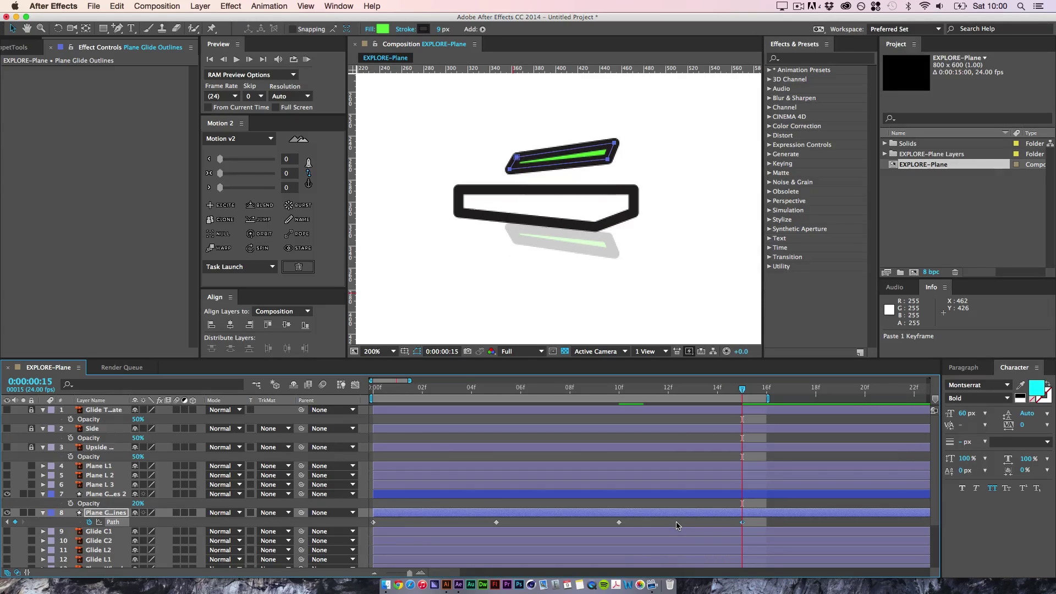
{"action": "left_click", "coordinate": [676, 527]}
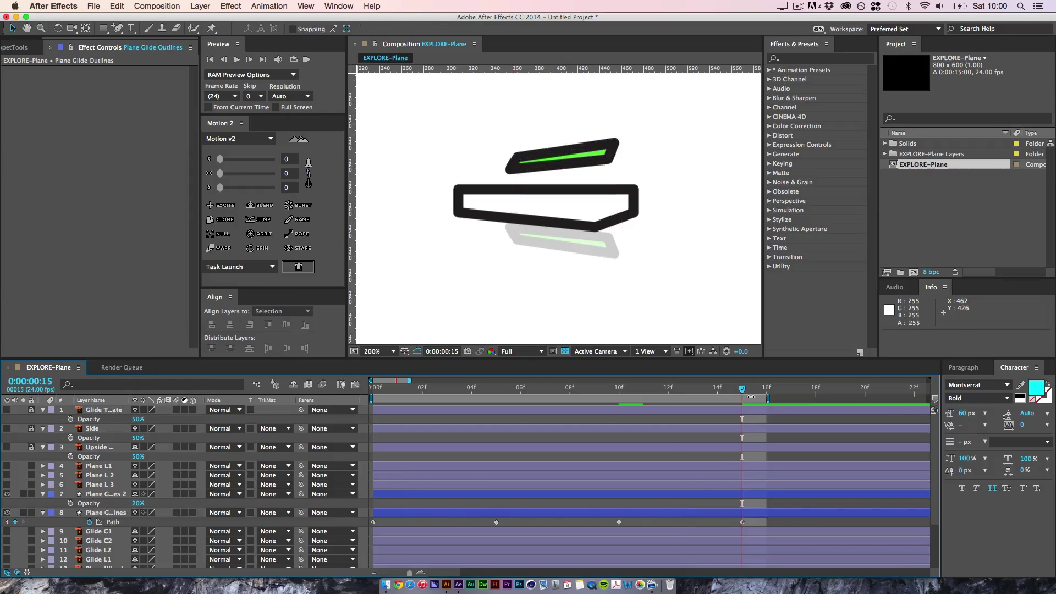
- Move the last path keyframes of Plane Glide Outlines and Plane Outline Outlines to 0:00:00:20
{"action": "left_click_drag", "start_coordinate": [744, 390], "coordinate": [744, 453]}
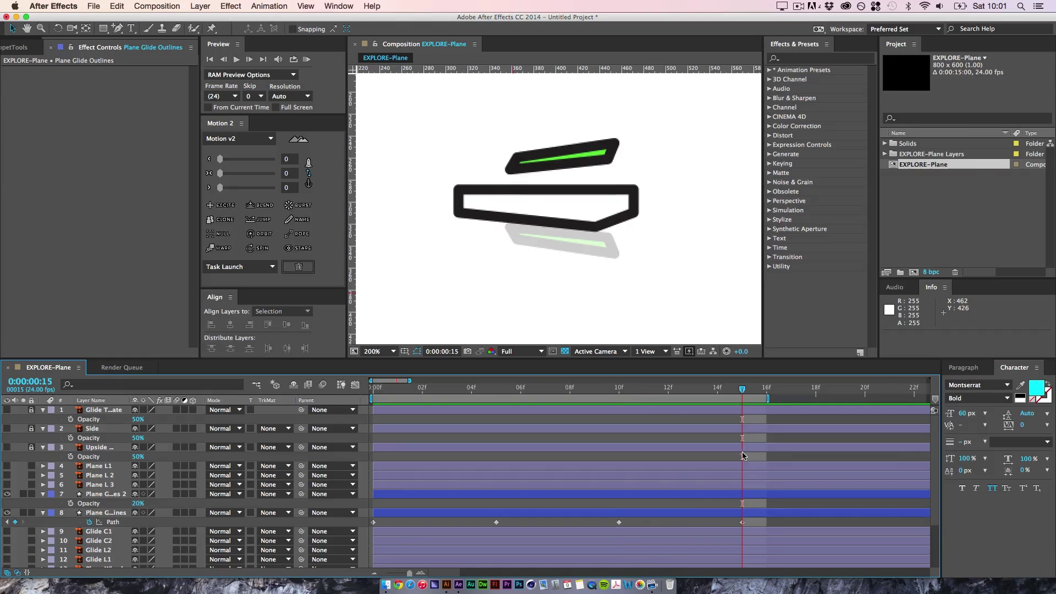
{"action": "left_click", "coordinate": [743, 523]}
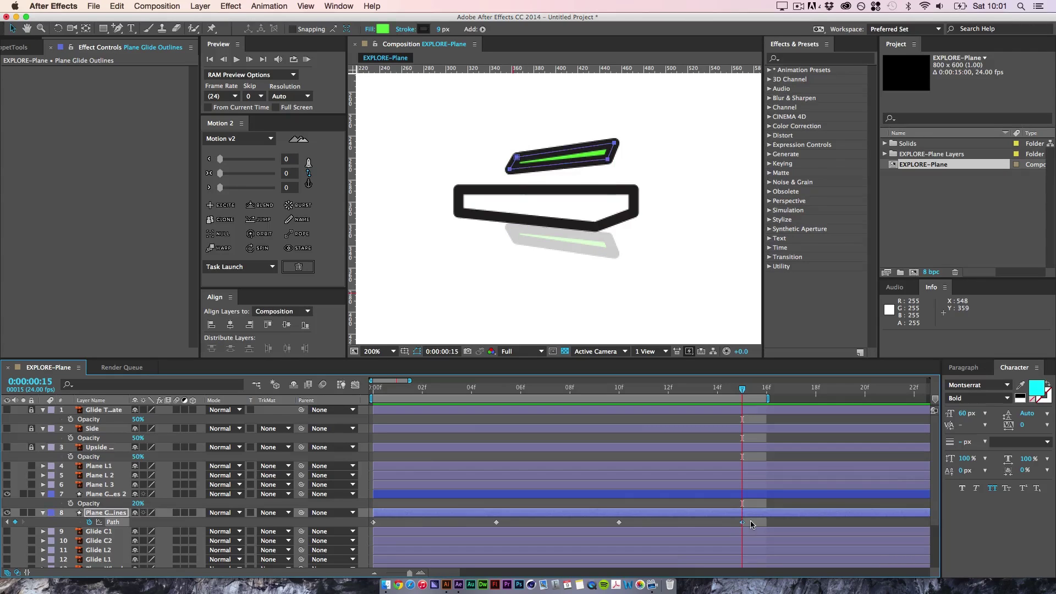
{"action": "scroll", "coordinate": [741, 481], "scroll_direction": "right", "scroll_amount": 3}
{"action": "scroll", "coordinate": [741, 481], "scroll_direction": "down", "scroll_amount": 1}
{"action": "left_click", "coordinate": [810, 389]}
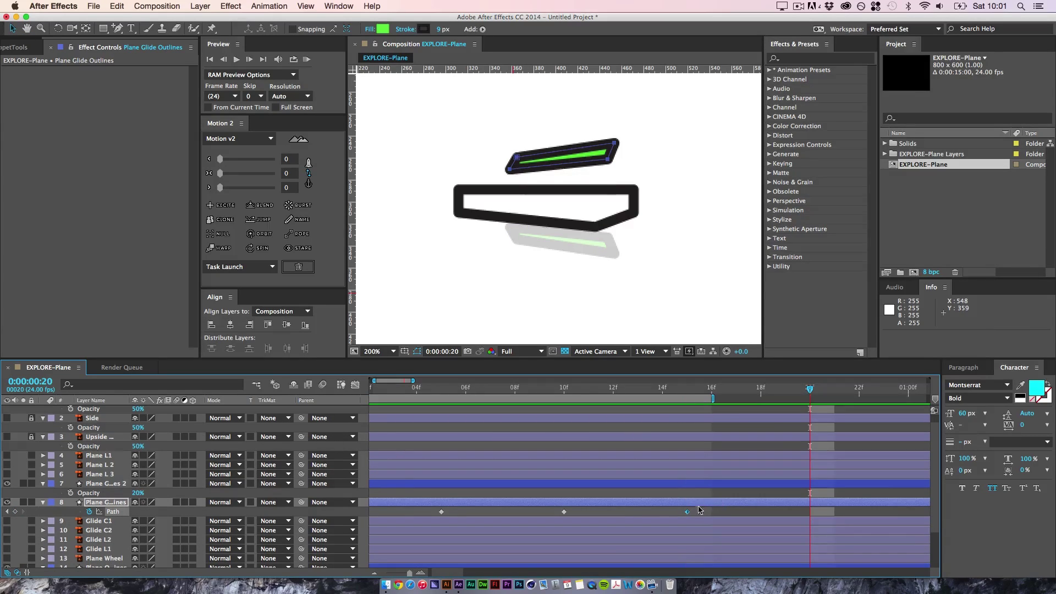
{"action": "left_click_drag", "start_coordinate": [687, 512], "coordinate": [810, 512]}
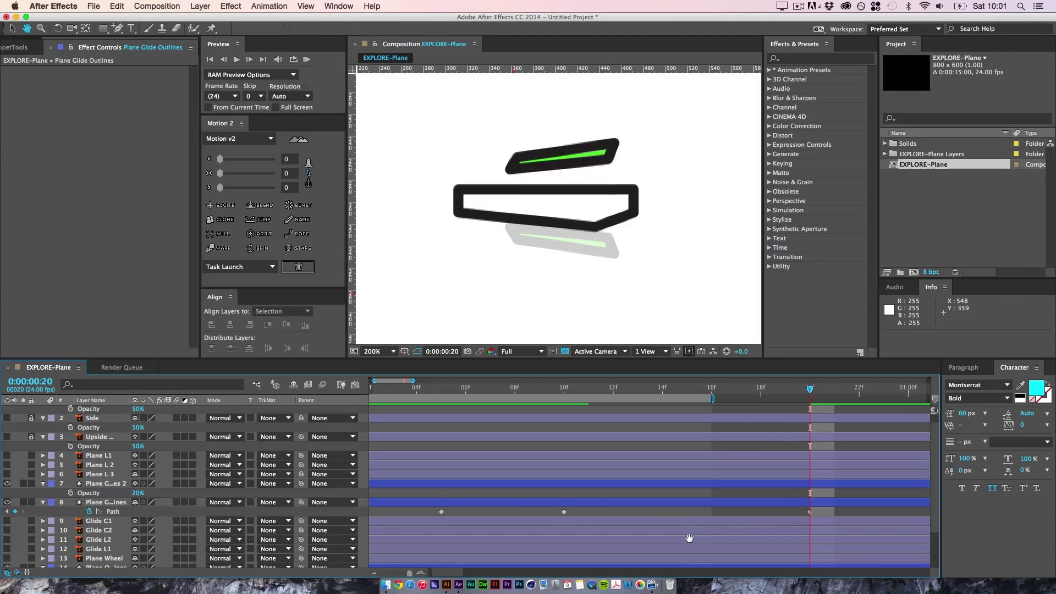
{"action": "left_click_drag", "start_coordinate": [691, 539], "coordinate": [829, 531]}
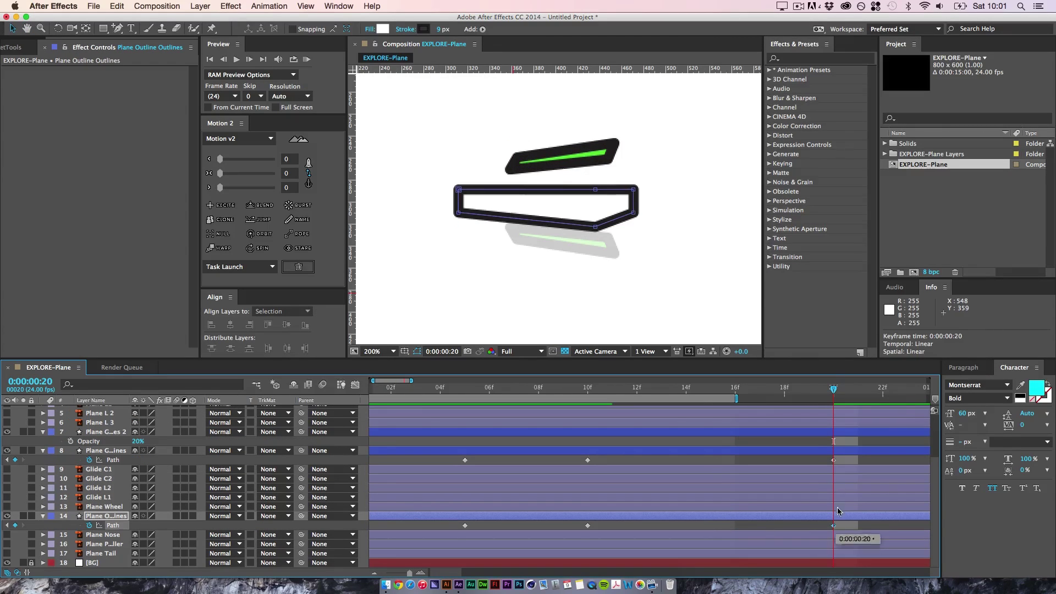
- Copy the Plane Outline Outlines path keyframe from 0:00:00:05 and paste it at 0:00:00:15
{"action": "left_click_drag", "start_coordinate": [833, 389], "coordinate": [707, 403]}
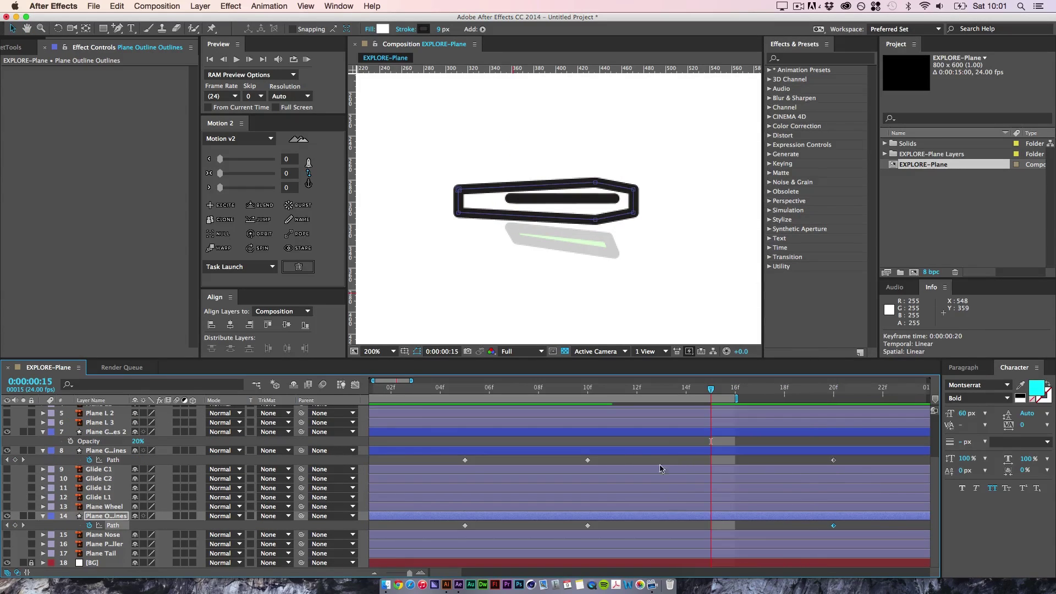
{"action": "left_click", "coordinate": [731, 527]}
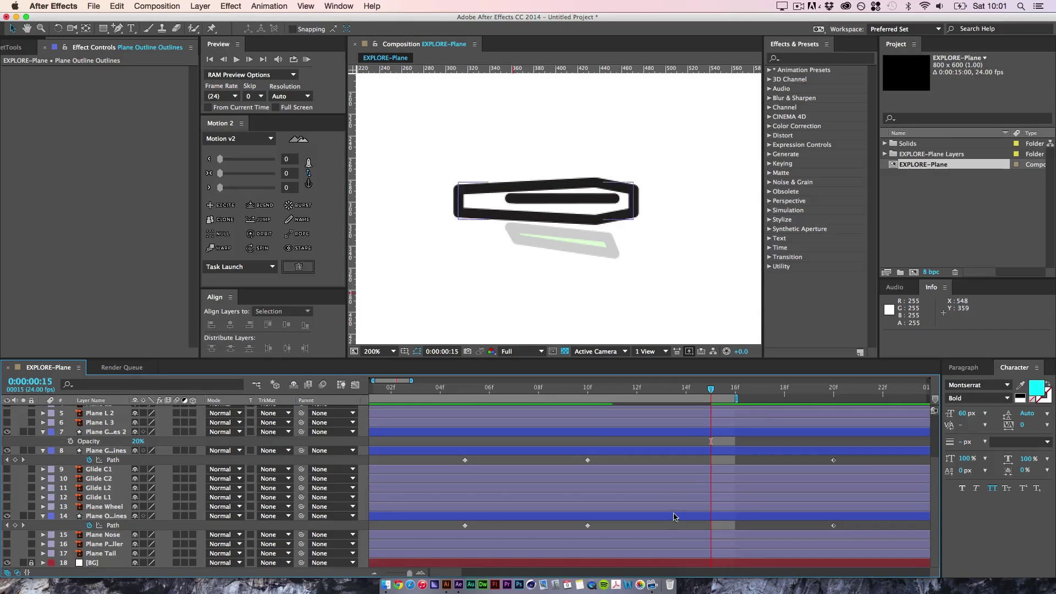
{"action": "mouse_move", "coordinate": [489, 535]}
{"action": "left_mouse_down"}
{"action": "mouse_move", "coordinate": [570, 524]}
{"action": "mouse_move", "coordinate": [486, 536]}
{"action": "mouse_move", "coordinate": [499, 547]}
{"action": "left_mouse_up"}
{"action": "key", "text": "super+v"}
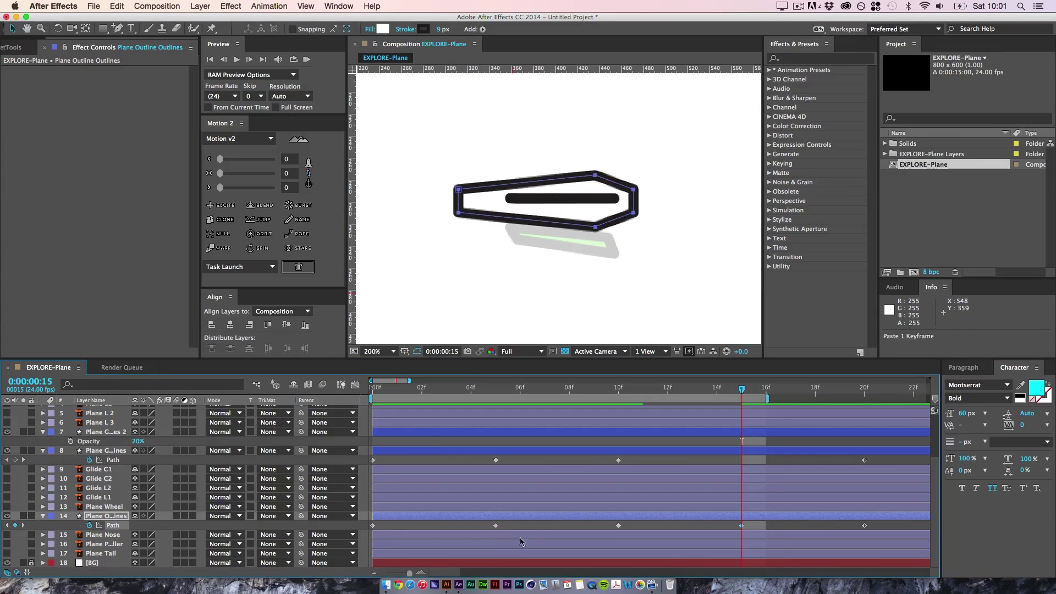
{"action": "left_click", "coordinate": [711, 525]}
{"action": "left_click_drag", "start_coordinate": [743, 389], "coordinate": [741, 410]}
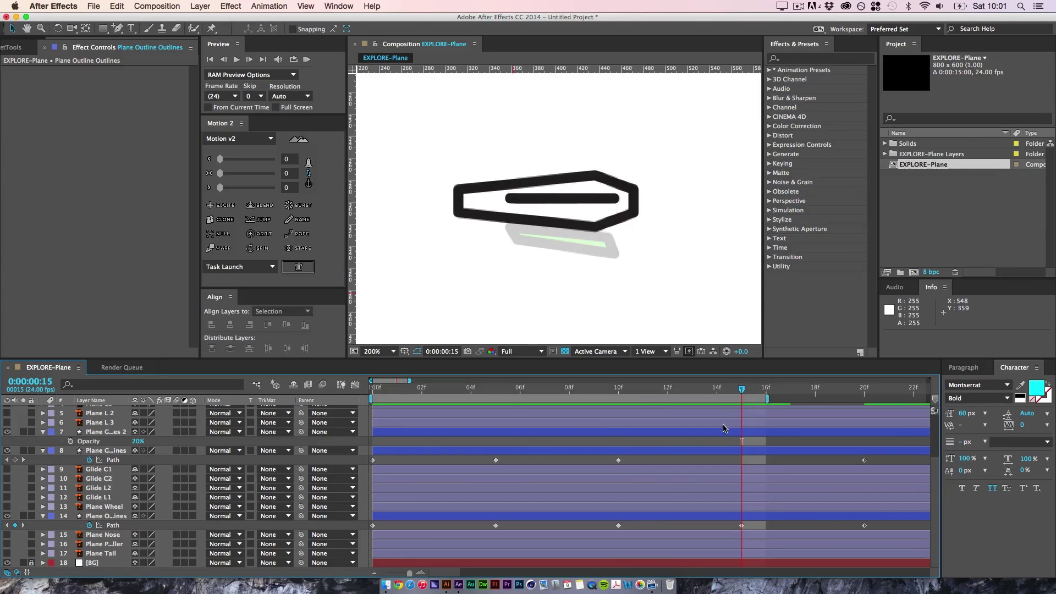
- Copy the Plane Glide Outlines path keyframe from 0:00:00:05 and paste it at 0:00:00:15
{"action": "left_click", "coordinate": [496, 460]}
{"action": "key", "text": "super+c"}
{"action": "key", "text": "super+v"}
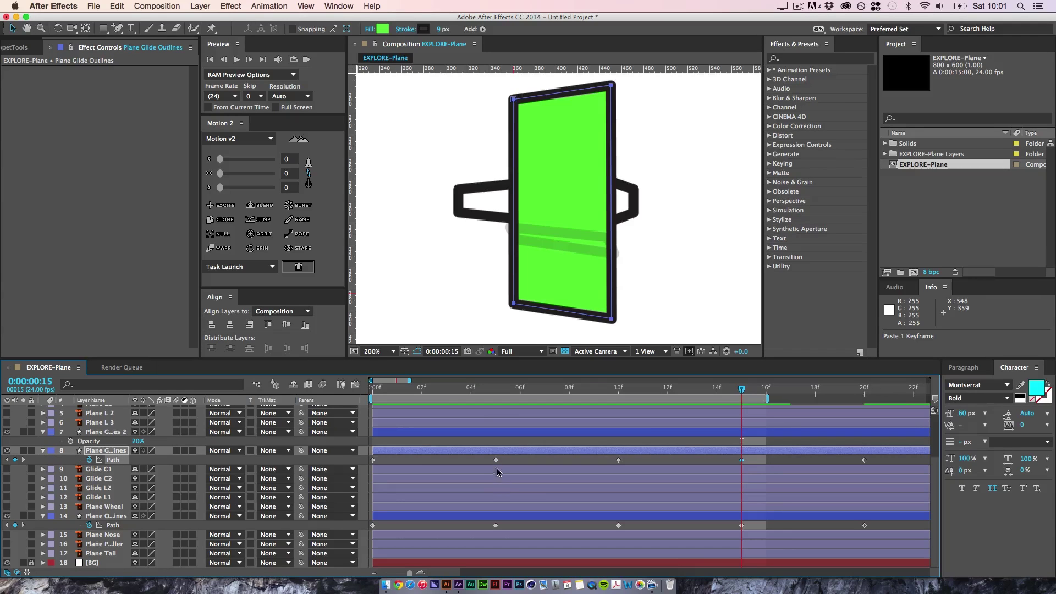
- Return to 0:00:00:00, show the whole plane and hide the Plane Glide Outlines 2 layer
{"action": "left_click", "coordinate": [774, 459]}
{"action": "left_click_drag", "start_coordinate": [742, 391], "coordinate": [347, 396]}
{"action": "key", "text": "comma"}
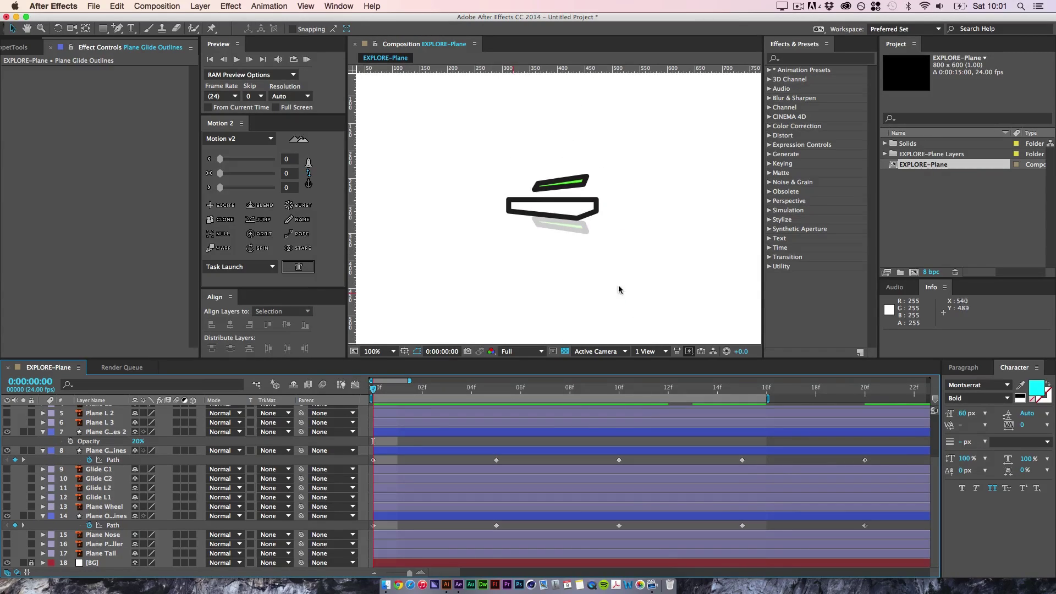
{"action": "left_click", "coordinate": [110, 433]}
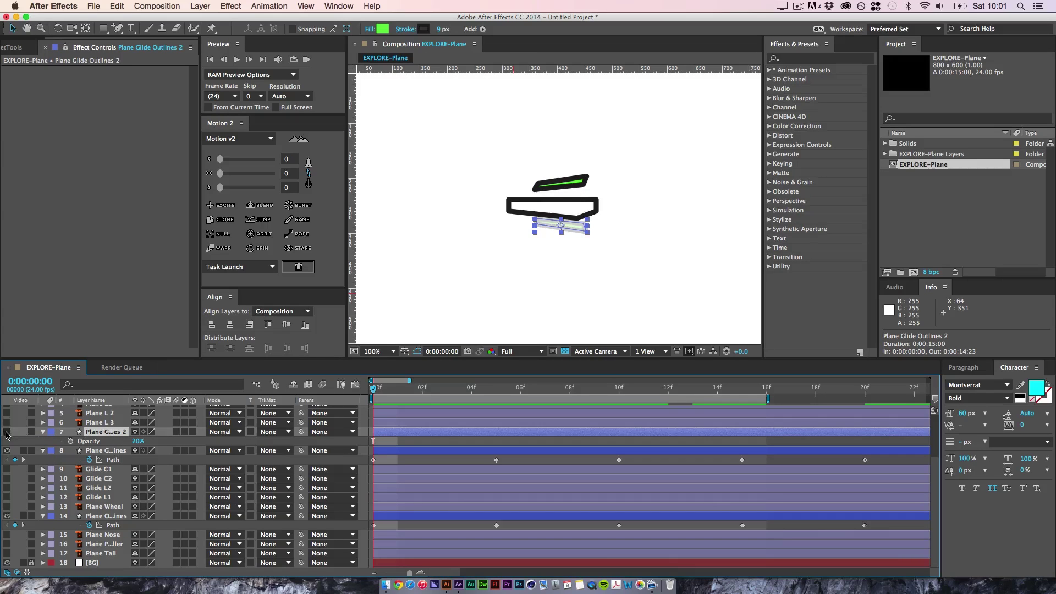
{"action": "left_click", "coordinate": [7, 433]}
{"action": "left_click", "coordinate": [538, 459]}
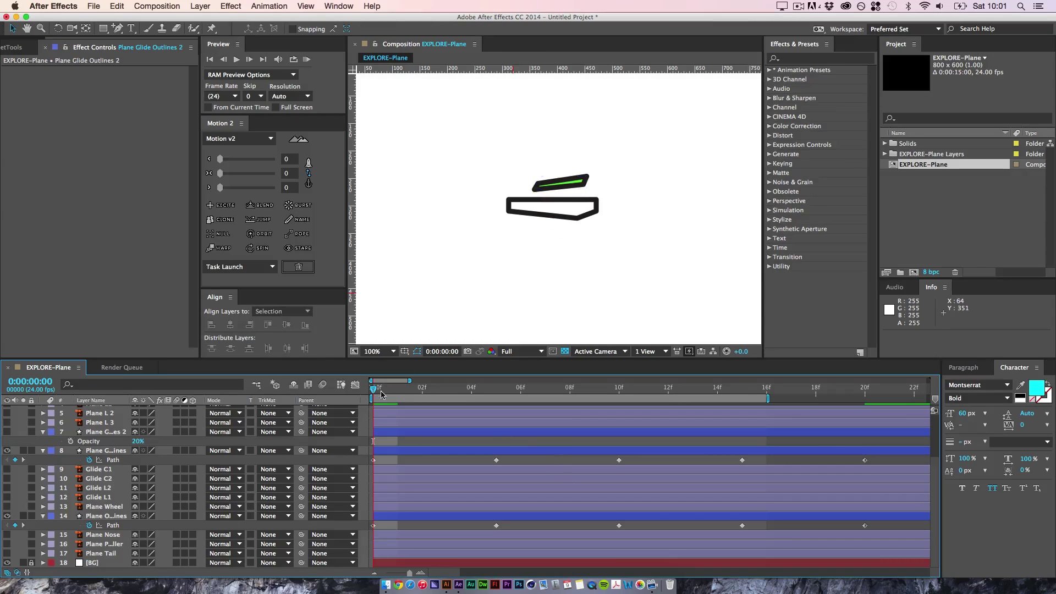
- Review the roll up to 0:00:00:20 and set the work area to end at that frame
{"action": "left_click_drag", "start_coordinate": [377, 390], "coordinate": [856, 440]}
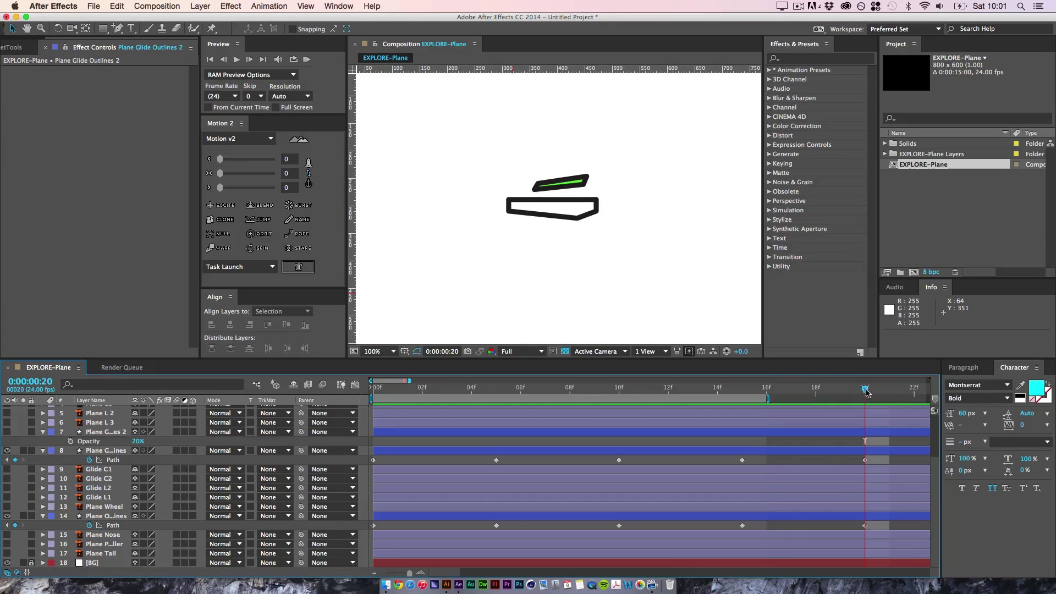
{"action": "key", "text": "space"}
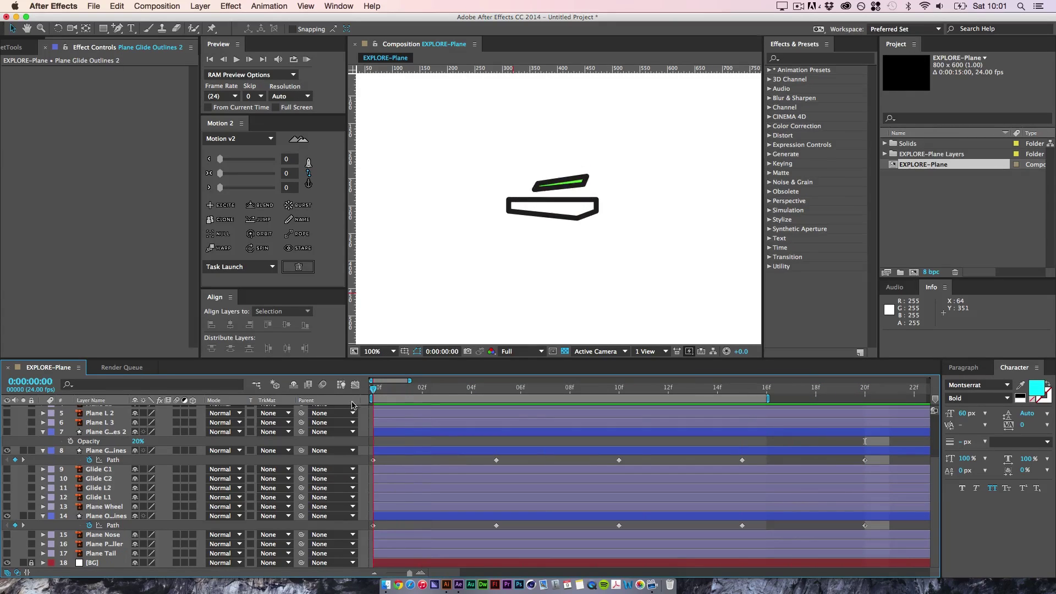
{"action": "left_click_drag", "start_coordinate": [488, 400], "coordinate": [864, 446]}
{"action": "key", "text": "n"}
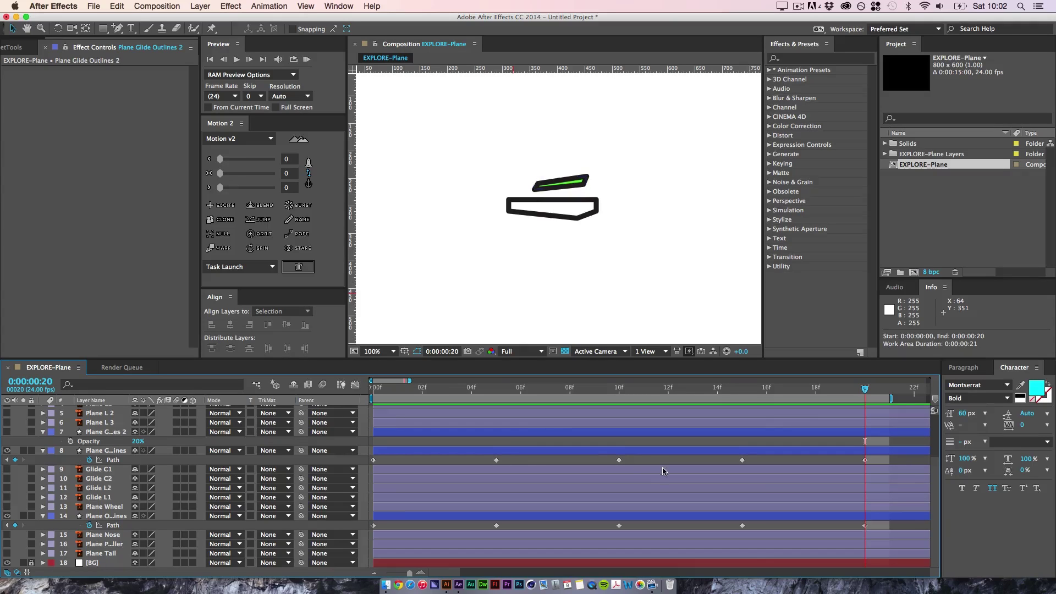
- Delete the Plane Glide Outlines 2 layer and duplicate Plane Glide Outlines with its path keyframes displayed
{"action": "left_click", "coordinate": [117, 432]}
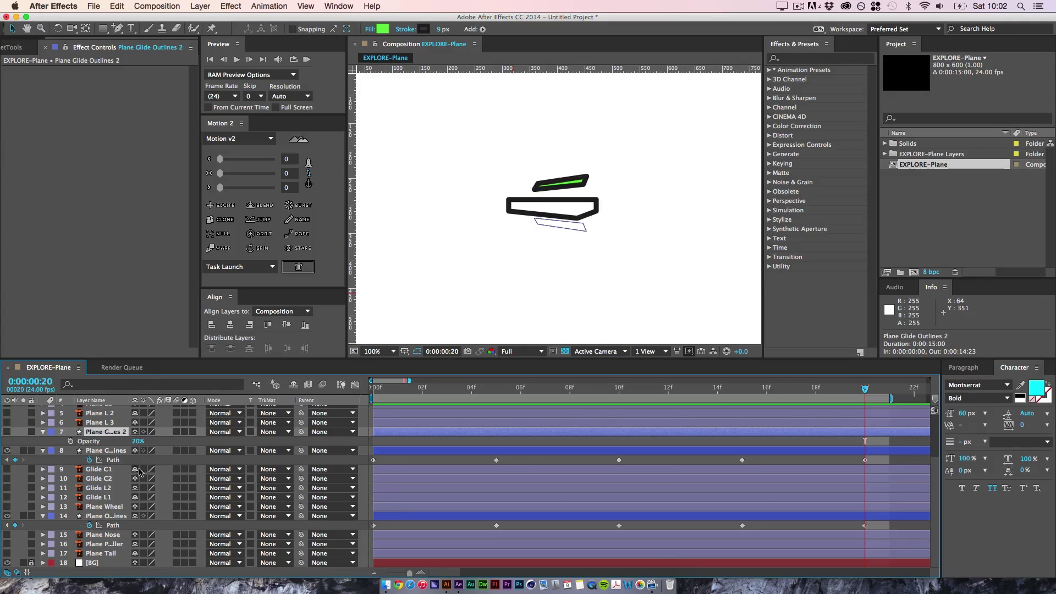
{"action": "key", "text": "Delete"}
{"action": "left_click", "coordinate": [115, 451]}
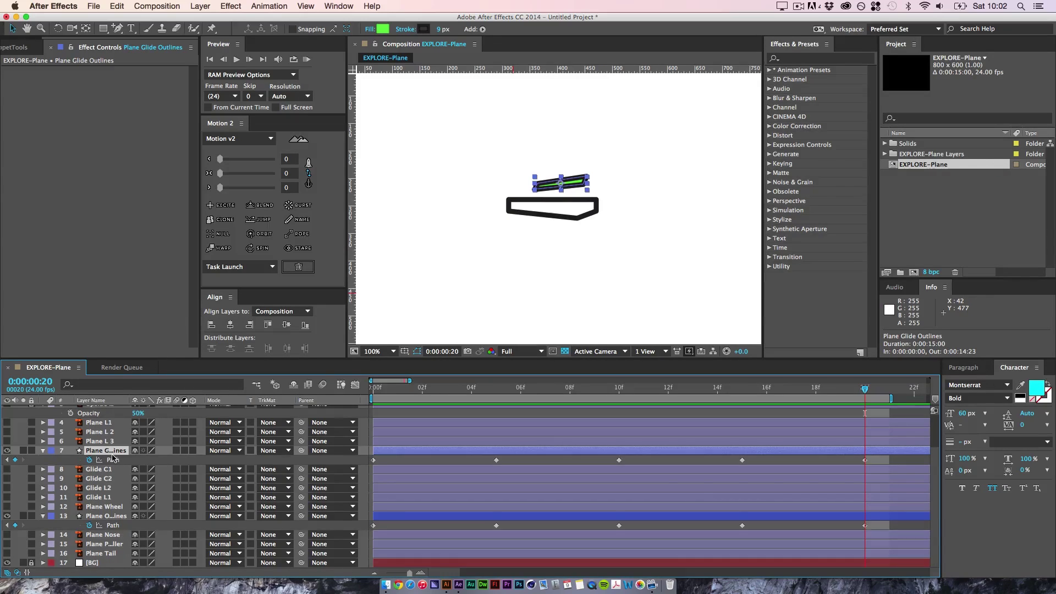
{"action": "key", "text": "super+d"}
{"action": "key", "text": "u"}
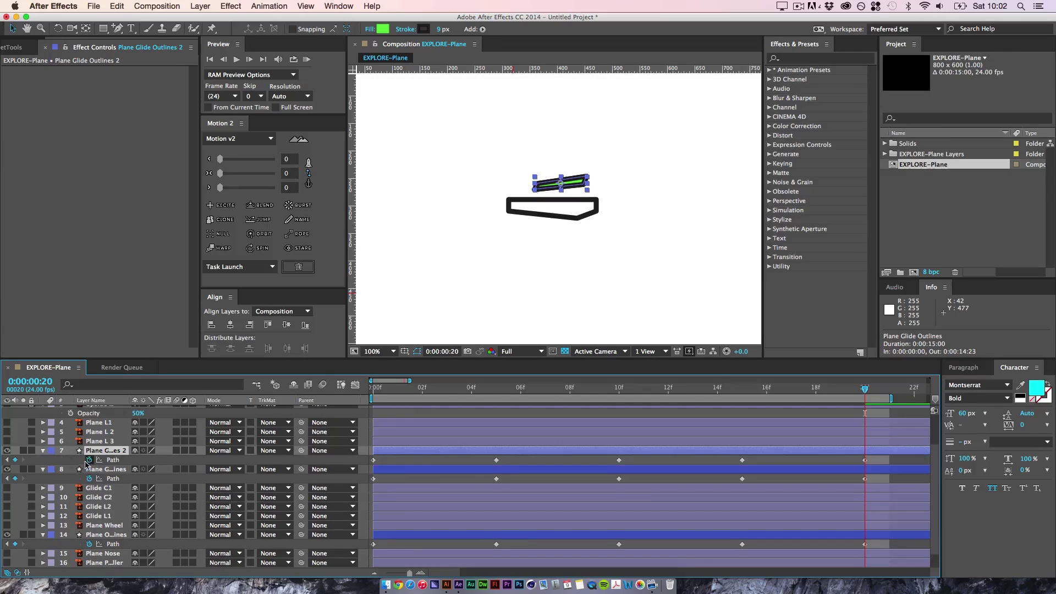
{"action": "left_click", "coordinate": [402, 459]}
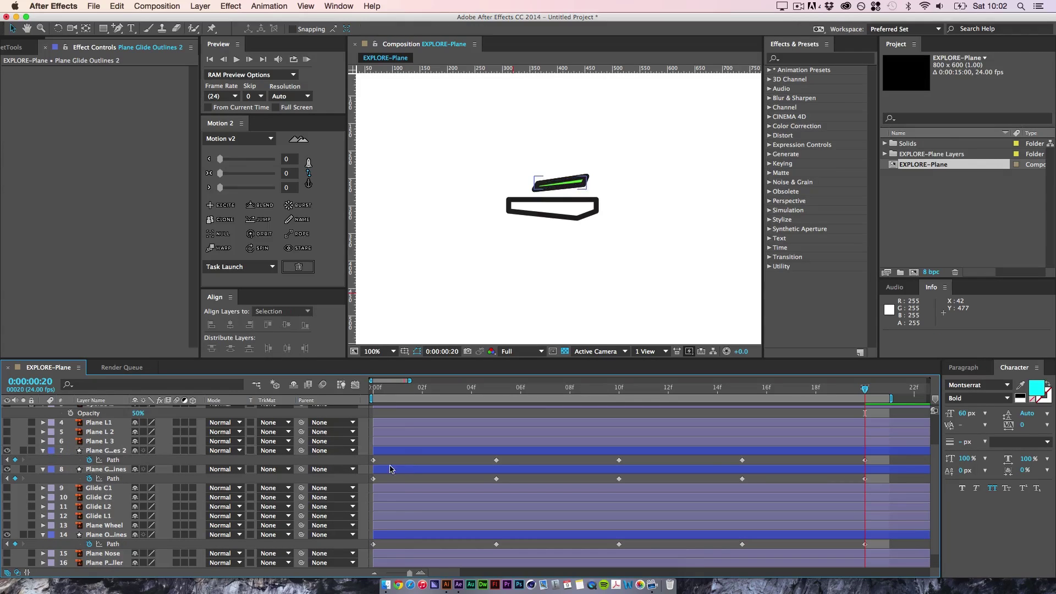
- Remove the path keyframes of Plane Glide Outlines and link its path by expression to the path of Plane Glide Outlines 2
{"action": "left_click", "coordinate": [100, 470]}
{"action": "key", "text": "Home"}
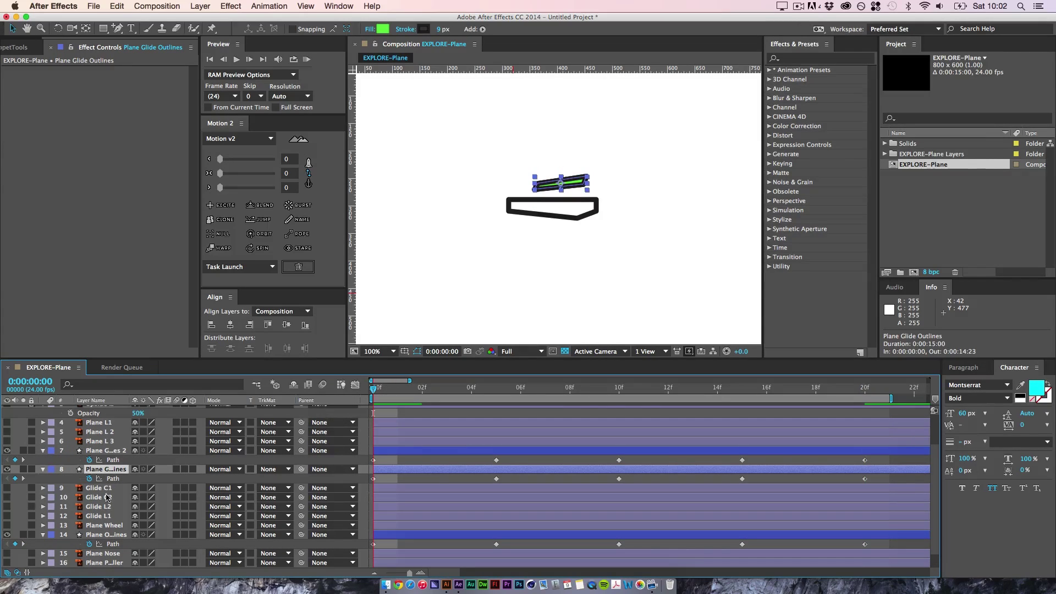
{"action": "left_click", "coordinate": [90, 479]}
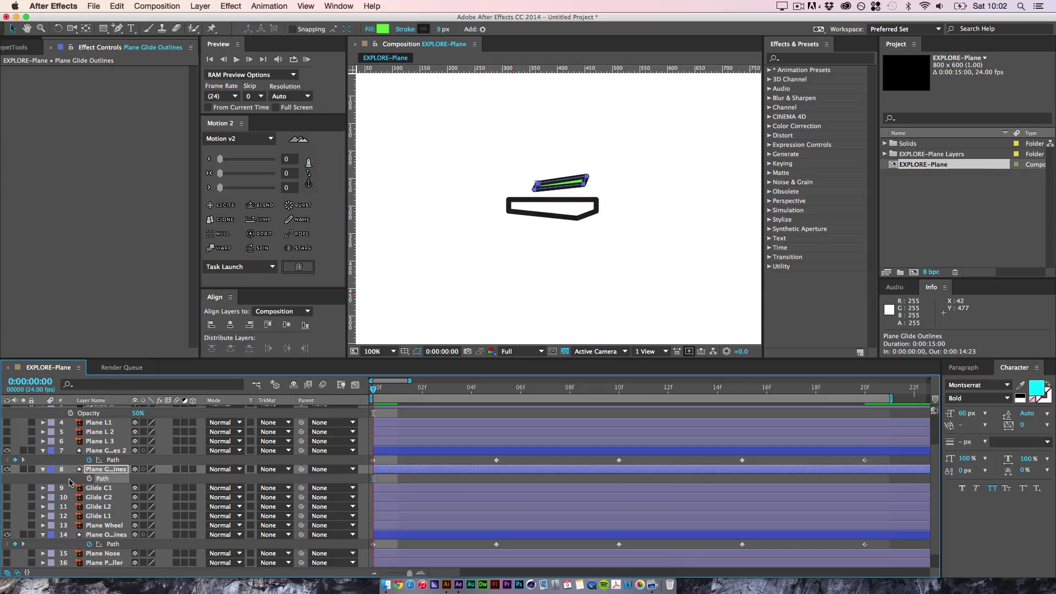
{"action": "left_click", "coordinate": [90, 479], "text": "alt"}
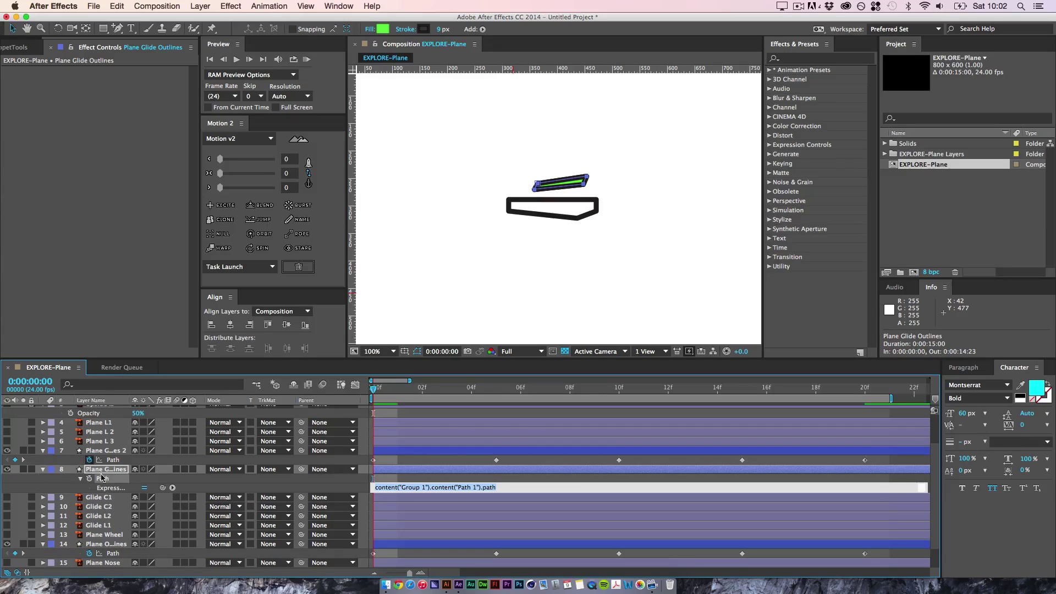
{"action": "left_click_drag", "start_coordinate": [161, 488], "coordinate": [120, 463]}
{"action": "left_click", "coordinate": [244, 487]}
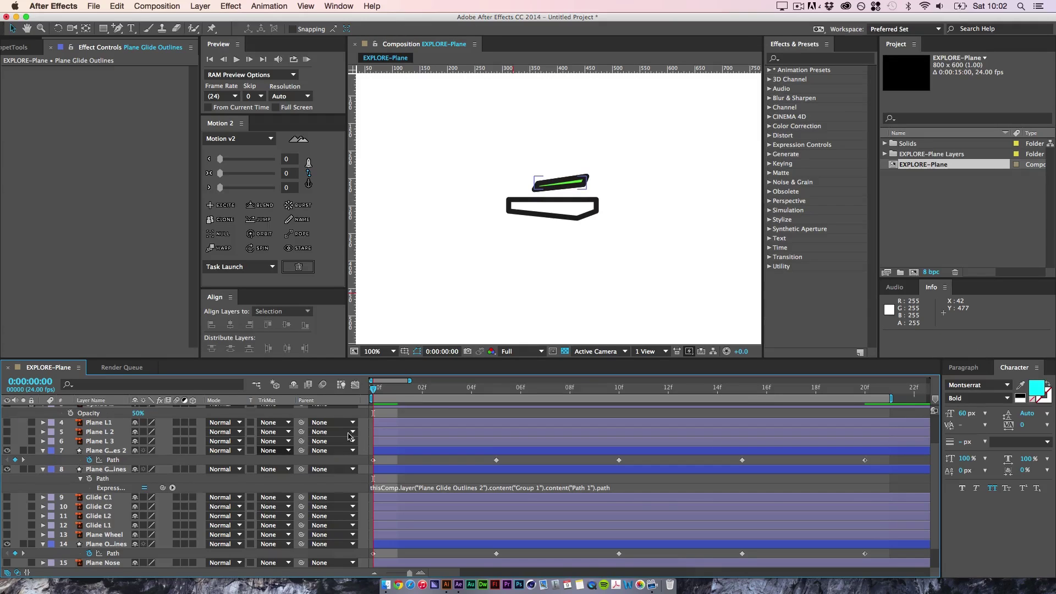
- Move the Plane Glide Outlines layer below Plane Tail, directly above the BG layer
{"action": "left_click", "coordinate": [413, 451]}
{"action": "left_click_drag", "start_coordinate": [373, 391], "coordinate": [496, 392]}
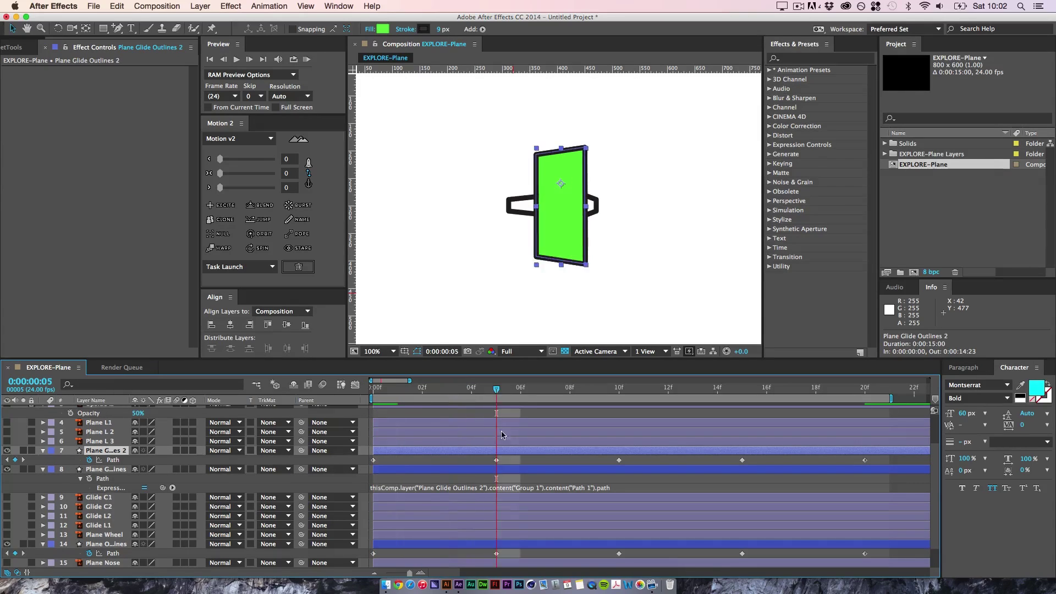
{"action": "left_click", "coordinate": [476, 470]}
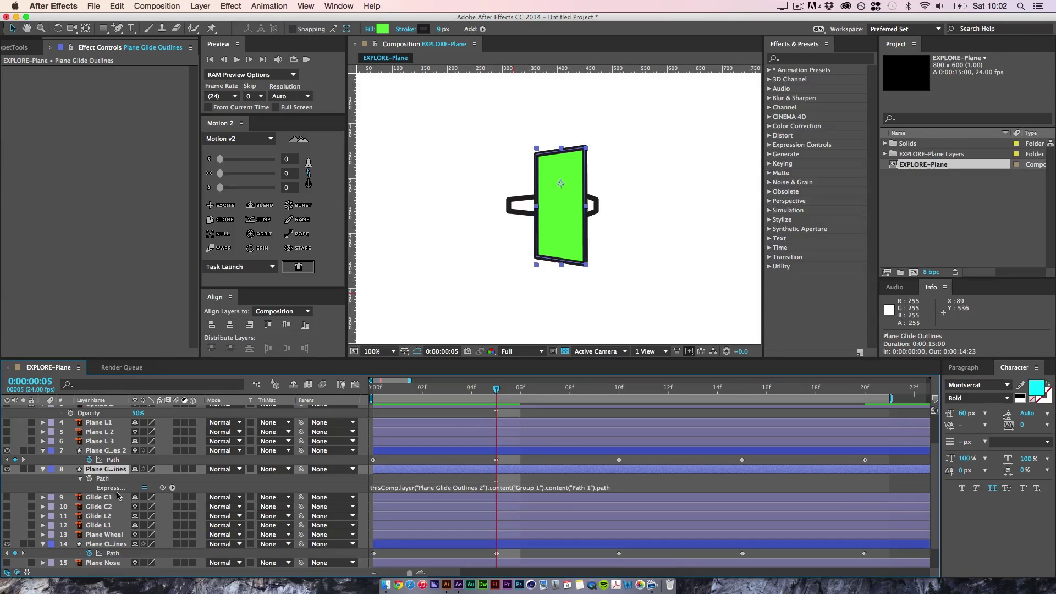
{"action": "scroll", "coordinate": [82, 474], "scroll_direction": "down", "scroll_amount": 1}
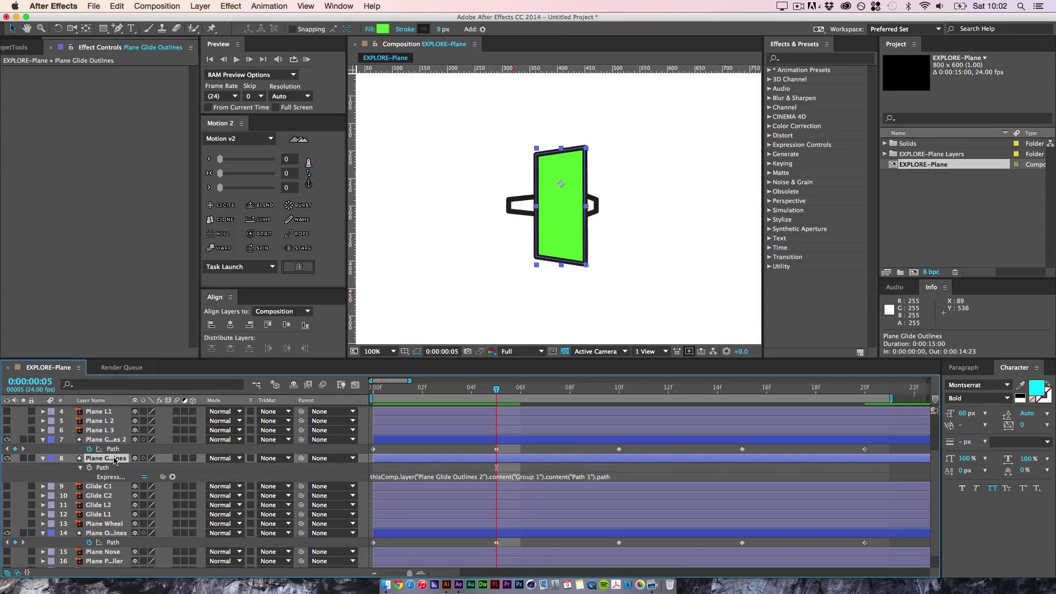
{"action": "left_click_drag", "start_coordinate": [115, 460], "coordinate": [102, 558]}
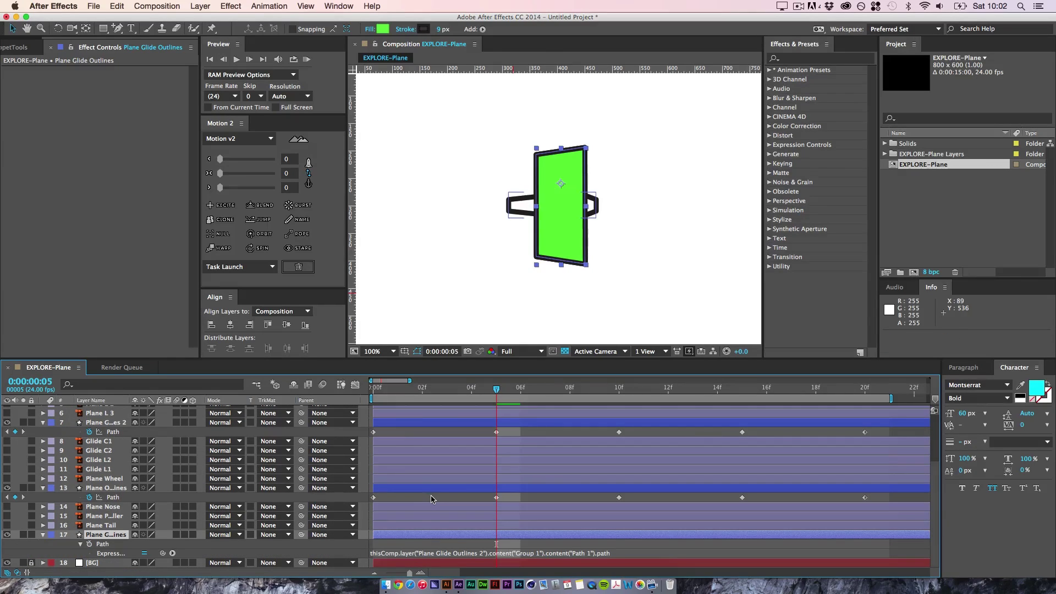
{"action": "left_click", "coordinate": [482, 436]}
- Examine the roll between 0:00:00:15 and 0:00:00:10 with Plane Glide Outlines 2 hidden, and restore the layer's visibility
{"action": "left_click_drag", "start_coordinate": [492, 394], "coordinate": [749, 414]}
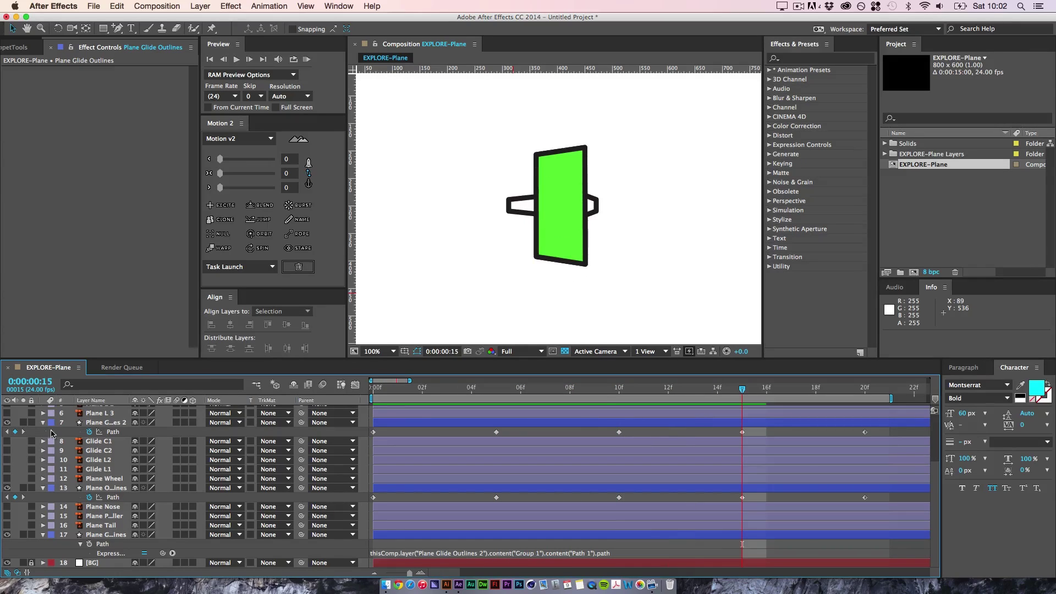
{"action": "left_click", "coordinate": [7, 423]}
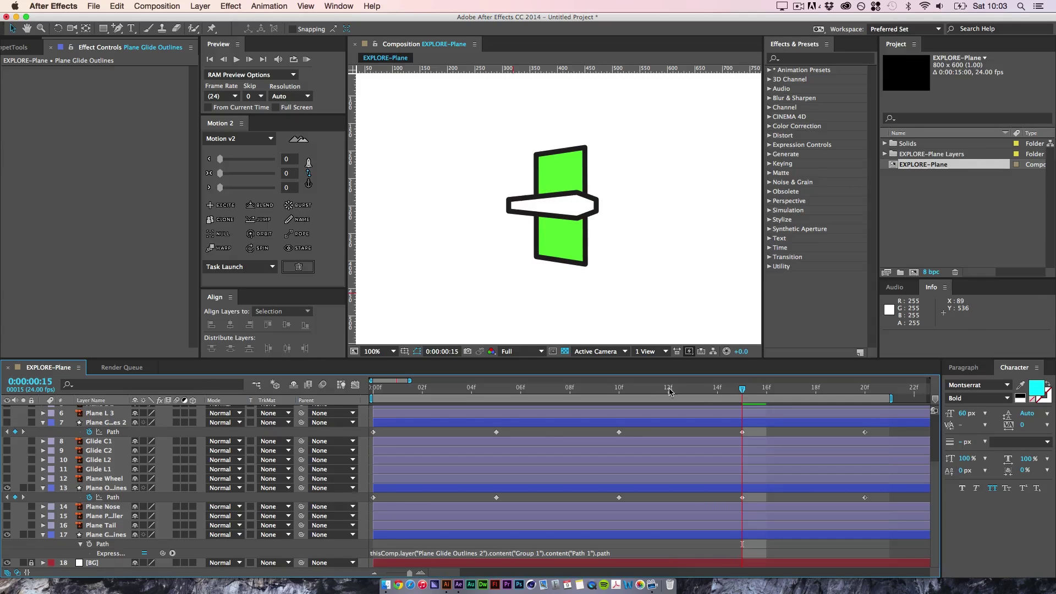
{"action": "left_click_drag", "start_coordinate": [742, 394], "coordinate": [619, 399]}
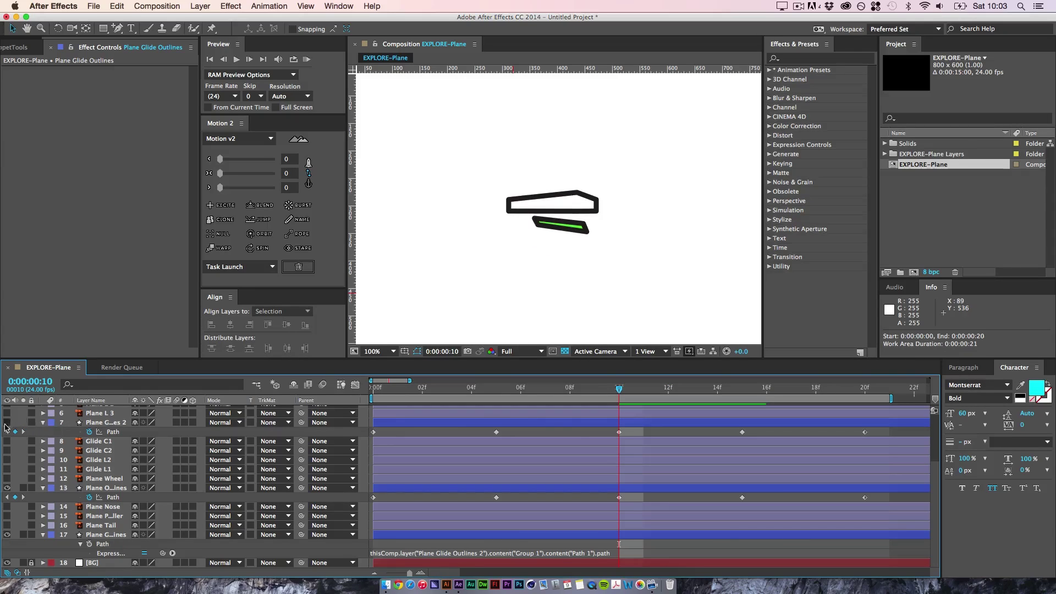
{"action": "left_click", "coordinate": [6, 423]}
- Keyframe the opacity of Plane Glide Outlines 2 at 100% on 0:00:00:10 and 0% on 0:00:00:11
{"action": "left_click", "coordinate": [101, 422]}
{"action": "key", "text": "t"}
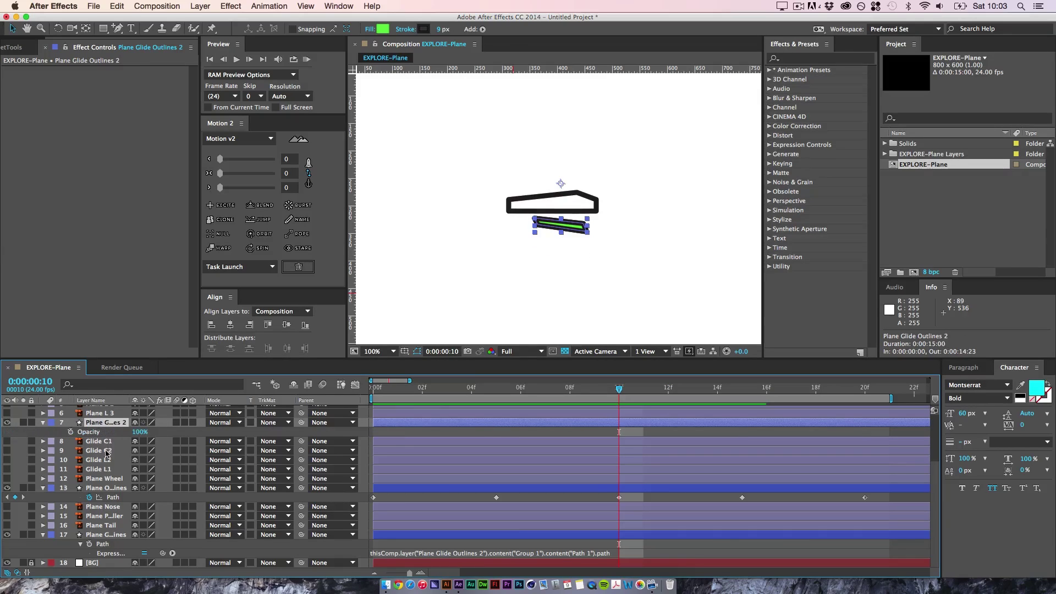
{"action": "left_click", "coordinate": [71, 432]}
{"action": "key", "text": "Page_Down"}
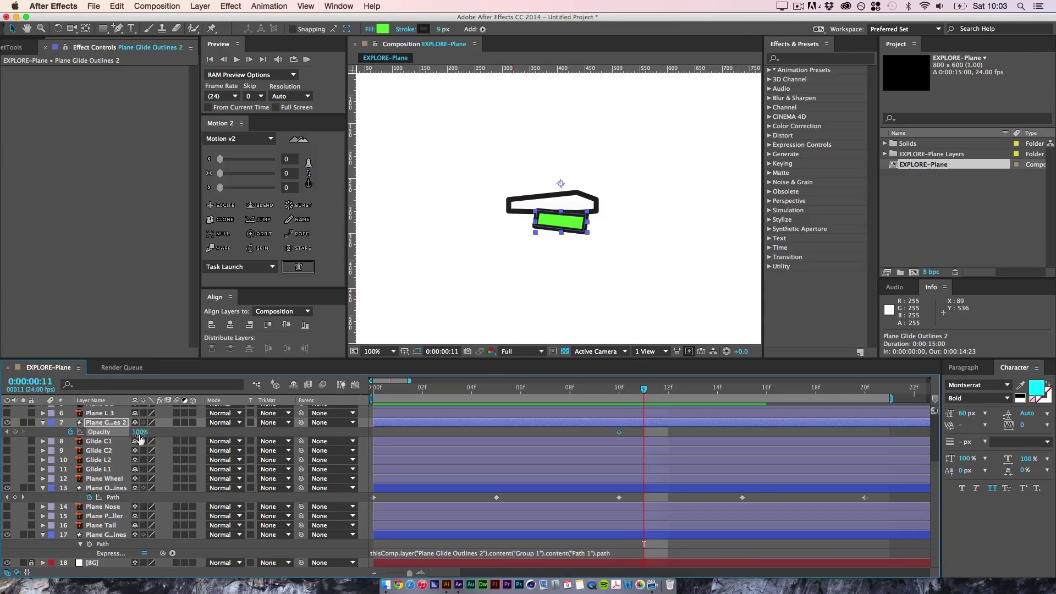
{"action": "left_click", "coordinate": [599, 432]}
- Scrub to 0:00:00:21 and play a RAM preview of the barrel roll
{"action": "left_click_drag", "start_coordinate": [644, 392], "coordinate": [873, 436]}
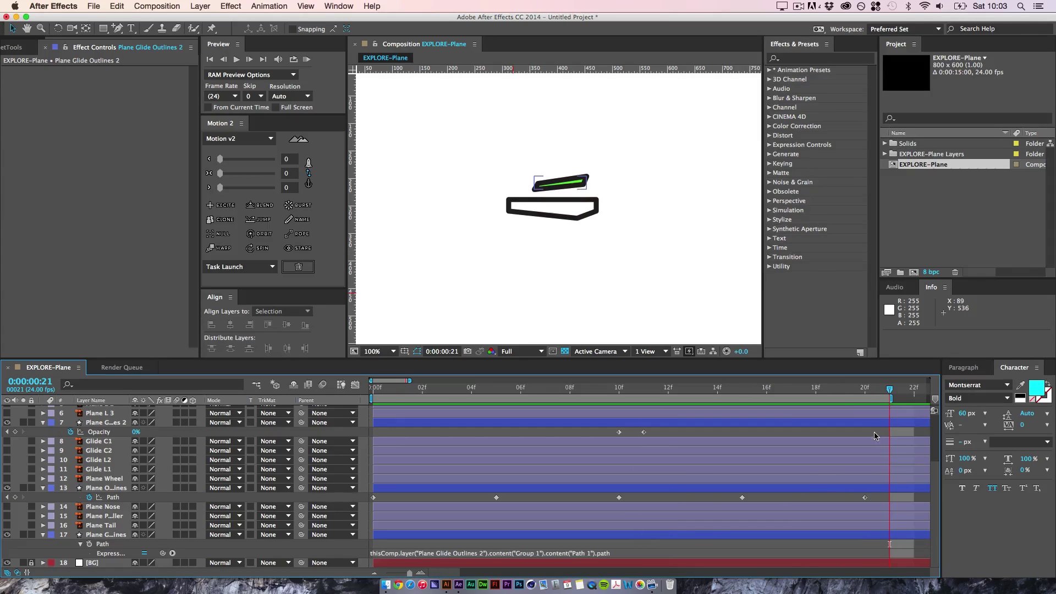
{"action": "left_click", "coordinate": [307, 59]}
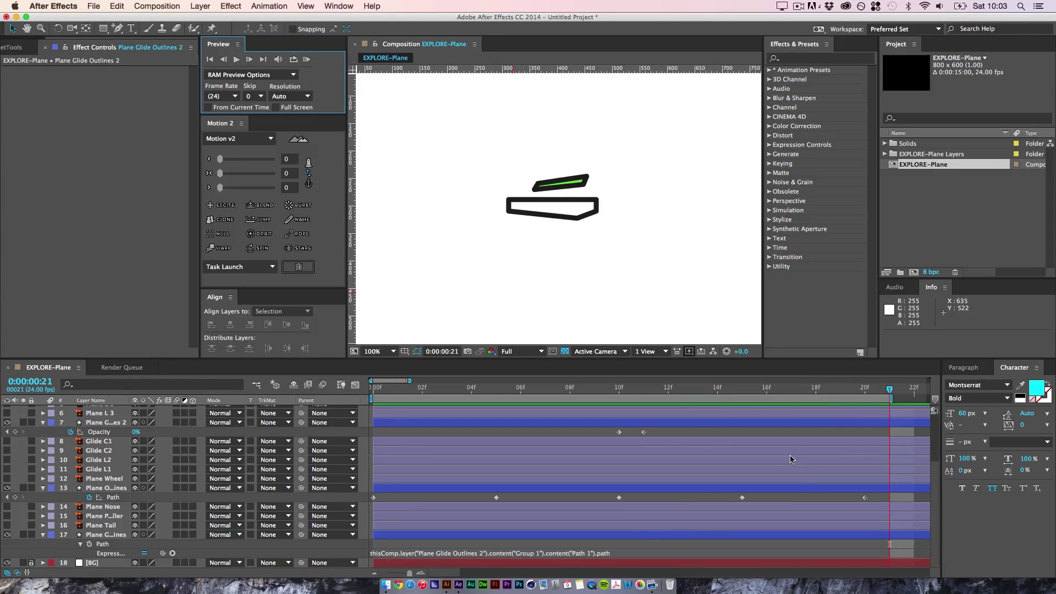
{"action": "left_click", "coordinate": [307, 60]}
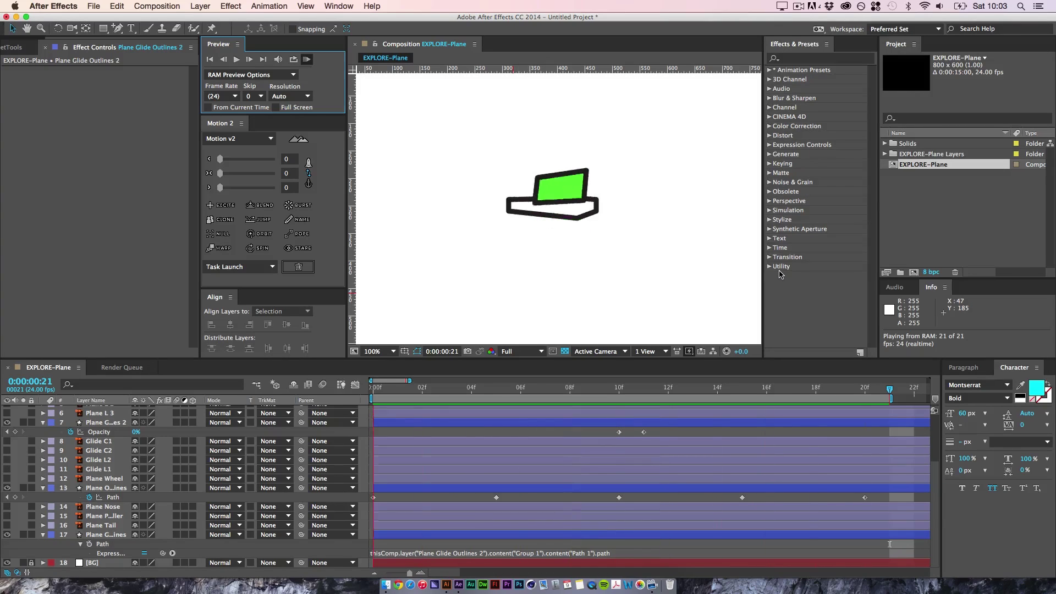
{"action": "key", "text": "space"}
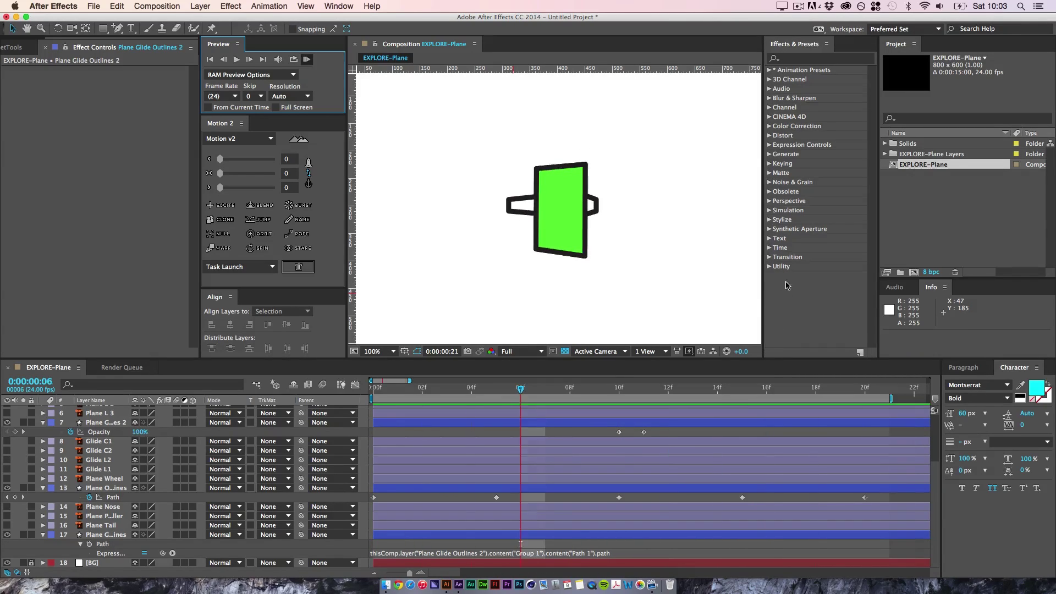
- At 0:00:00:00, show the Plane Wheel layer and create shapes from this vector layer
{"action": "left_click_drag", "start_coordinate": [521, 390], "coordinate": [373, 389]}
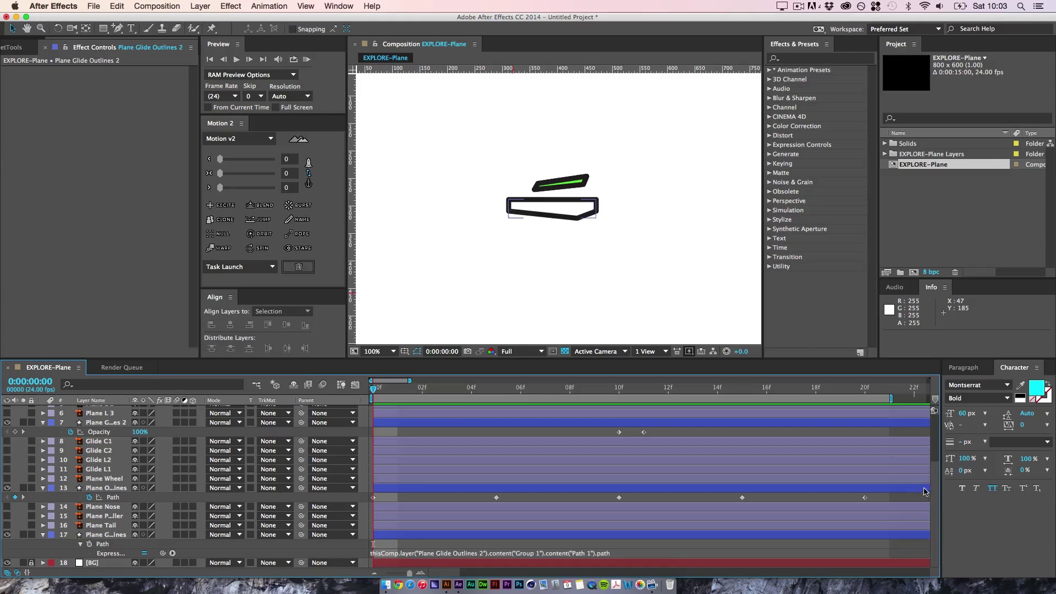
{"action": "left_click", "coordinate": [8, 479]}
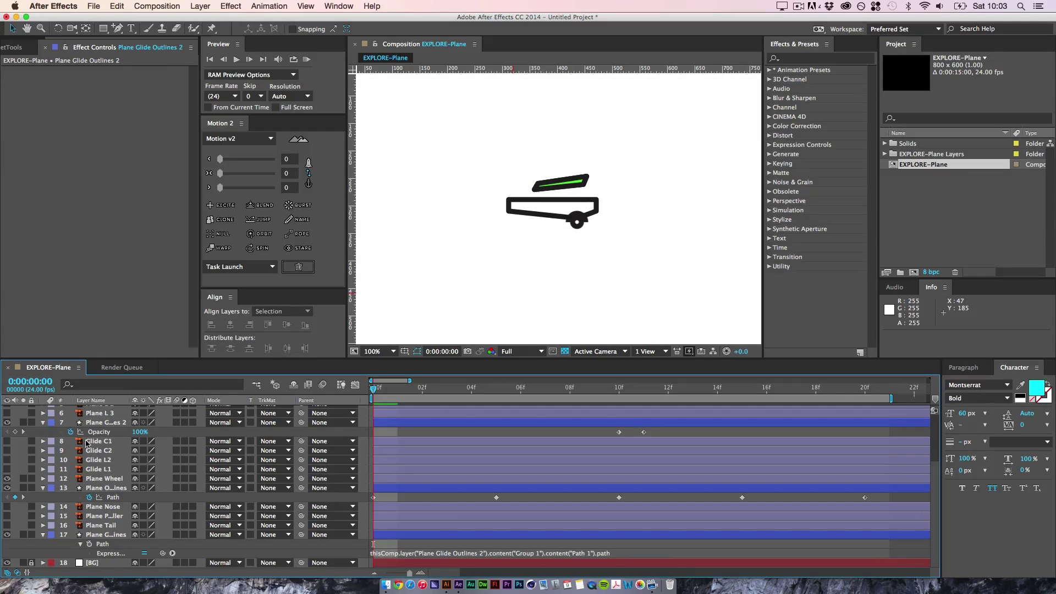
{"action": "right_click", "coordinate": [106, 482]}
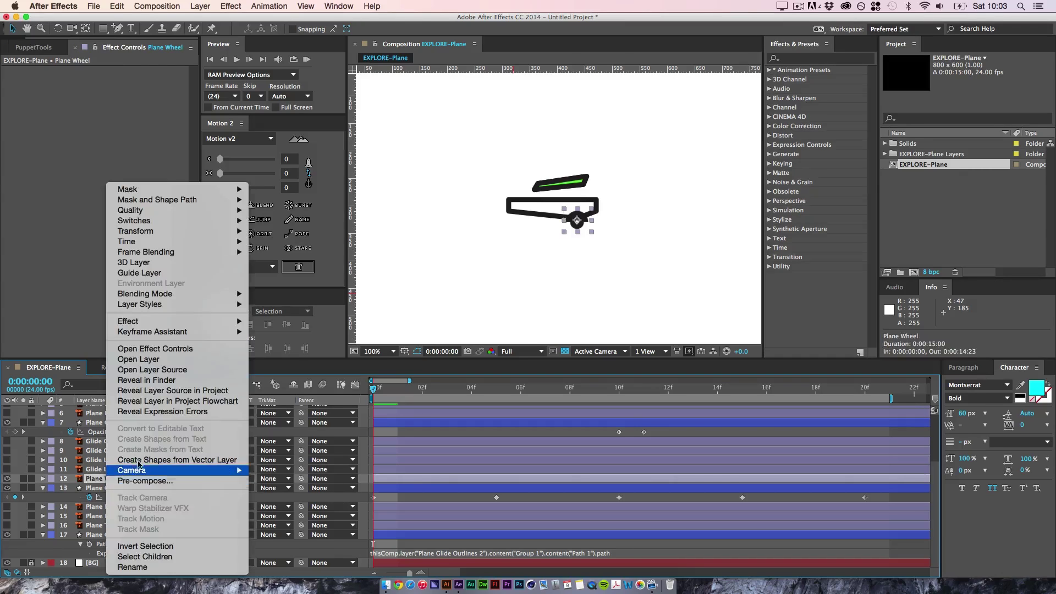
{"action": "left_click", "coordinate": [190, 458]}
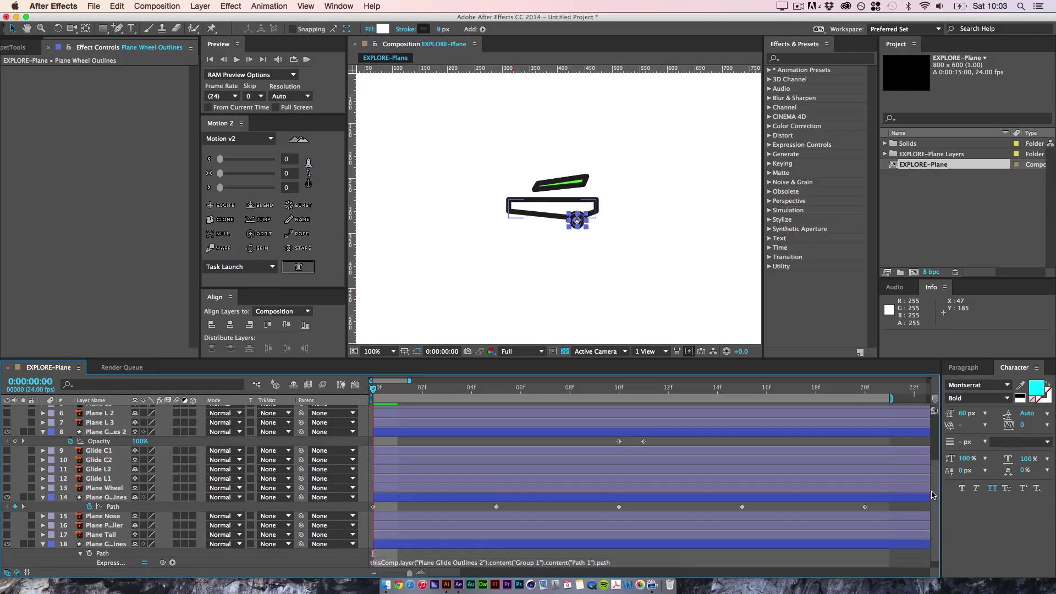
- Move the Plane Wheel Outlines layer directly above Plane Wheel and delete the original Plane Wheel layer
{"action": "scroll", "coordinate": [289, 438], "scroll_direction": "up", "scroll_amount": 3}
{"action": "left_click_drag", "start_coordinate": [106, 412], "coordinate": [119, 561]}
{"action": "left_click", "coordinate": [115, 560]}
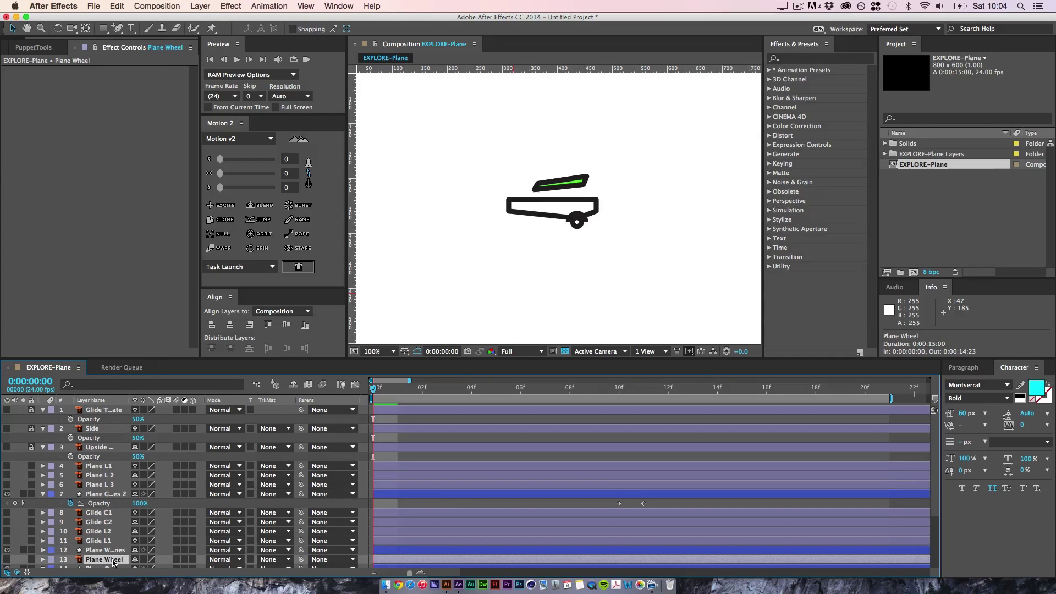
{"action": "key", "text": "Delete"}
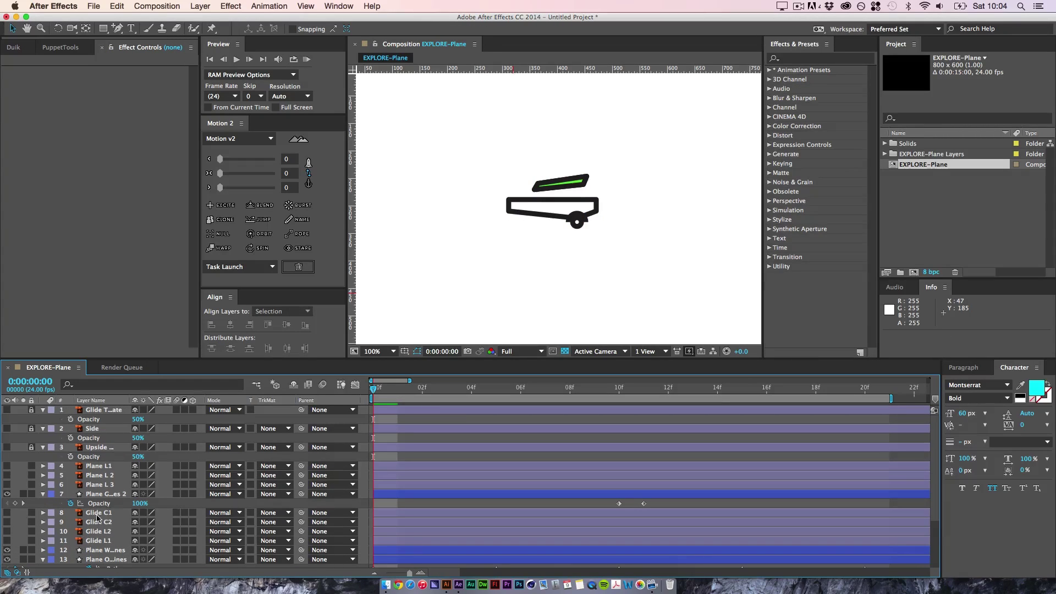
- Set Path keyframes for Group 1 and Group 2 of Plane Wheel Outlines at 0:00:00:00 and reveal only the keyframed properties
{"action": "scroll", "coordinate": [104, 506], "scroll_direction": "down", "scroll_amount": 4}
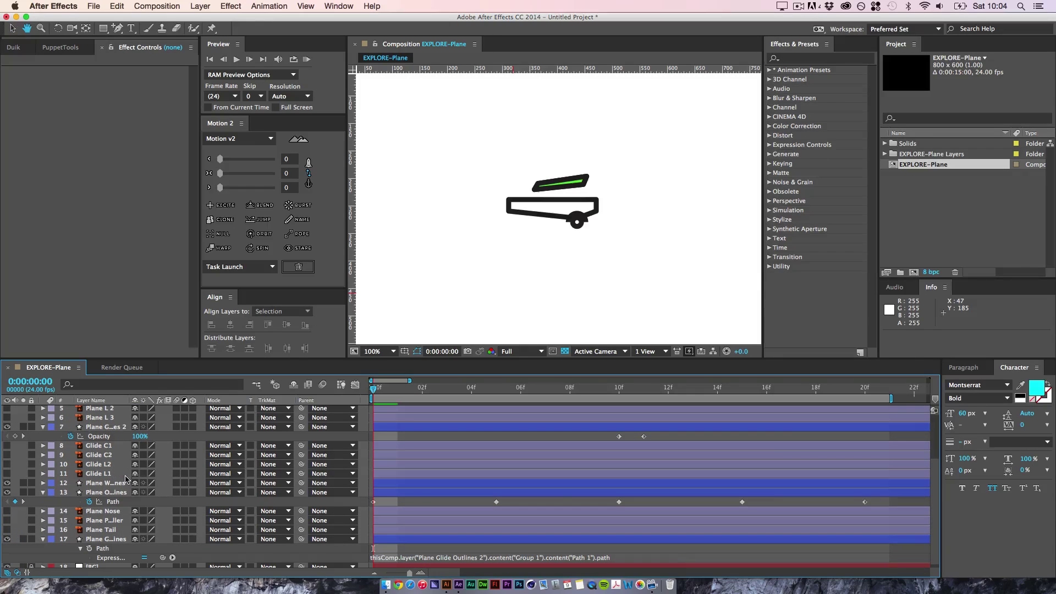
{"action": "left_click", "coordinate": [126, 481]}
{"action": "left_click", "coordinate": [43, 483]}
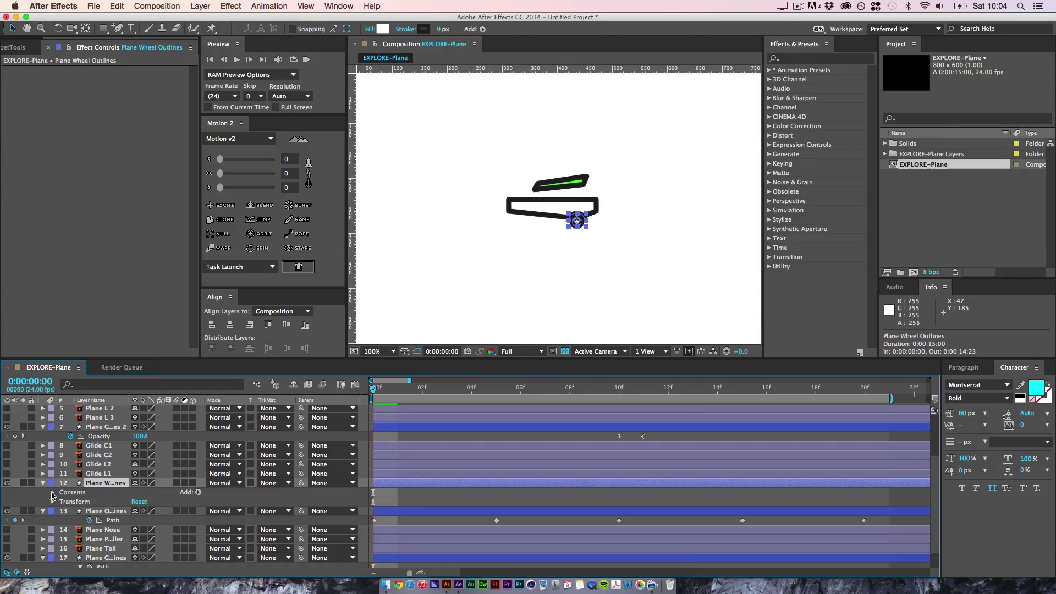
{"action": "left_click", "coordinate": [52, 493]}
{"action": "left_click", "coordinate": [61, 502]}
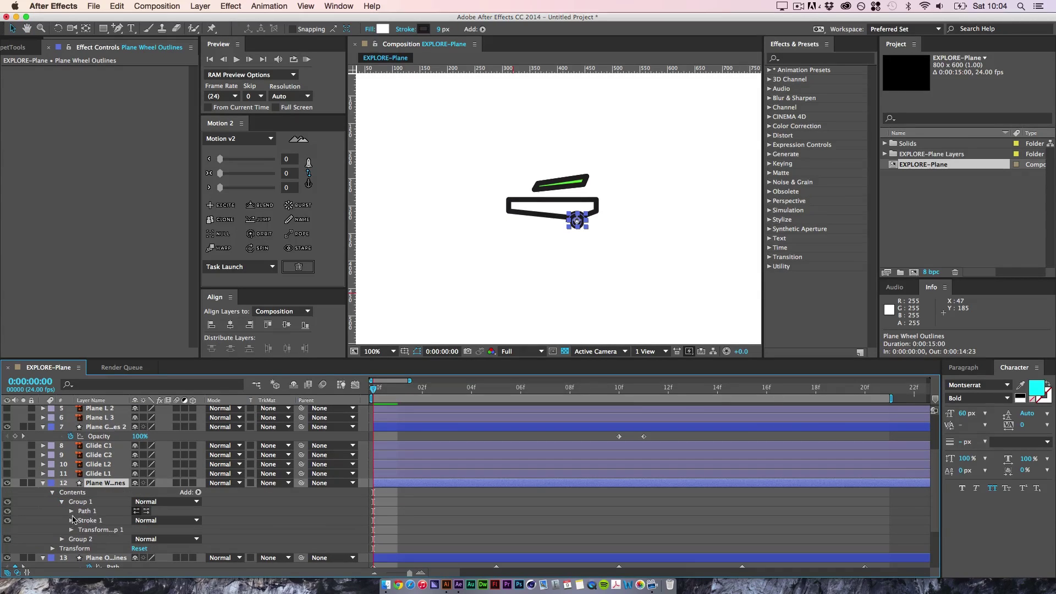
{"action": "left_click", "coordinate": [71, 512]}
{"action": "left_click", "coordinate": [89, 521]}
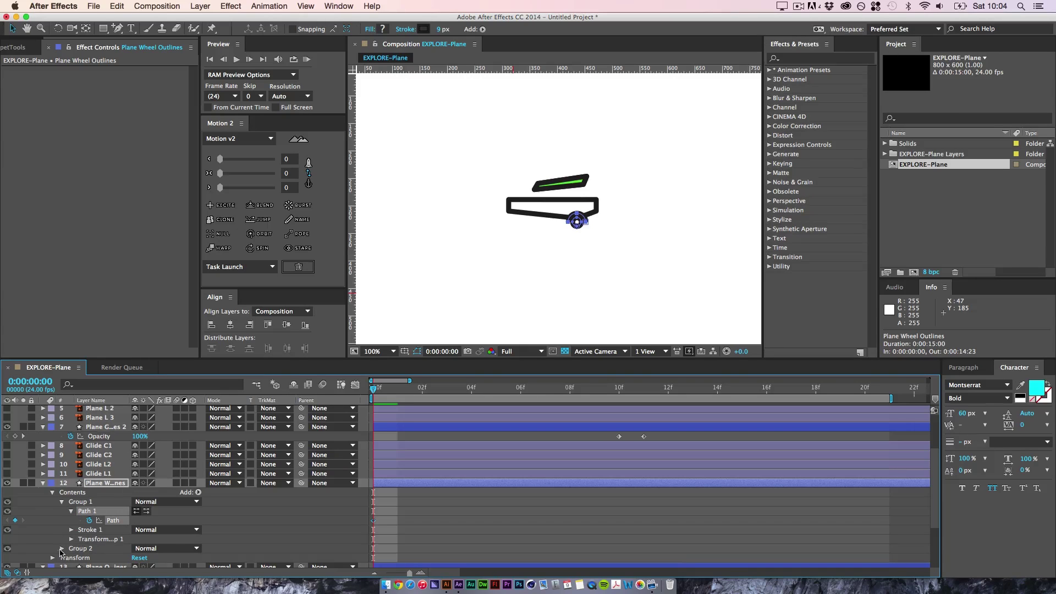
{"action": "left_click", "coordinate": [61, 549]}
{"action": "scroll", "coordinate": [69, 557], "scroll_direction": "down", "scroll_amount": 2}
{"action": "left_click", "coordinate": [71, 535]}
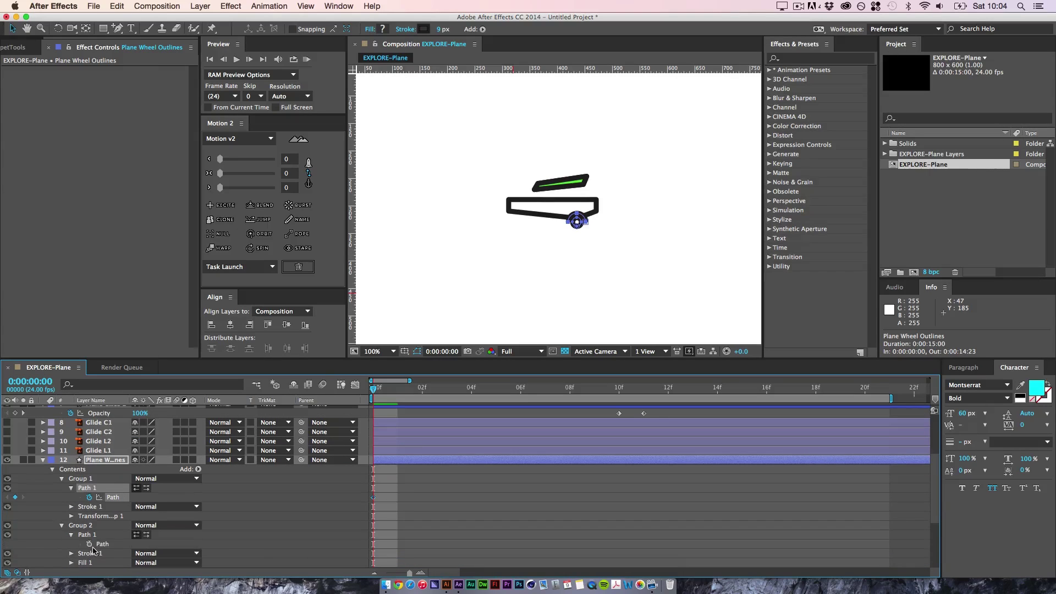
{"action": "left_click", "coordinate": [89, 544]}
{"action": "key", "text": "u"}
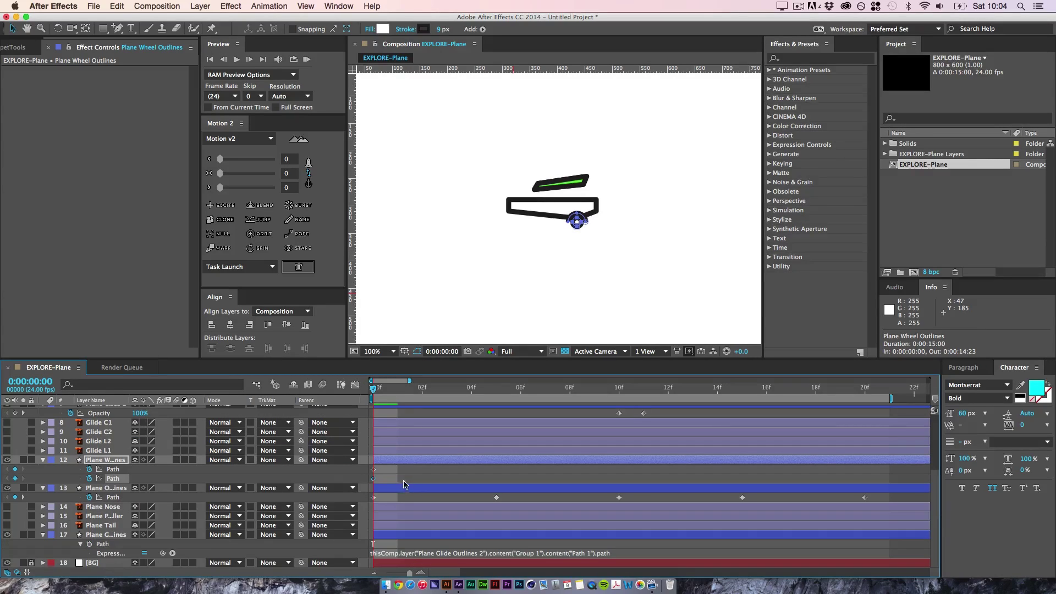
- Move to 0:00:00:05 and hide the Plane Glide Outlines 2 and Plane Glide Outlines layers
{"action": "left_click_drag", "start_coordinate": [379, 390], "coordinate": [488, 403]}
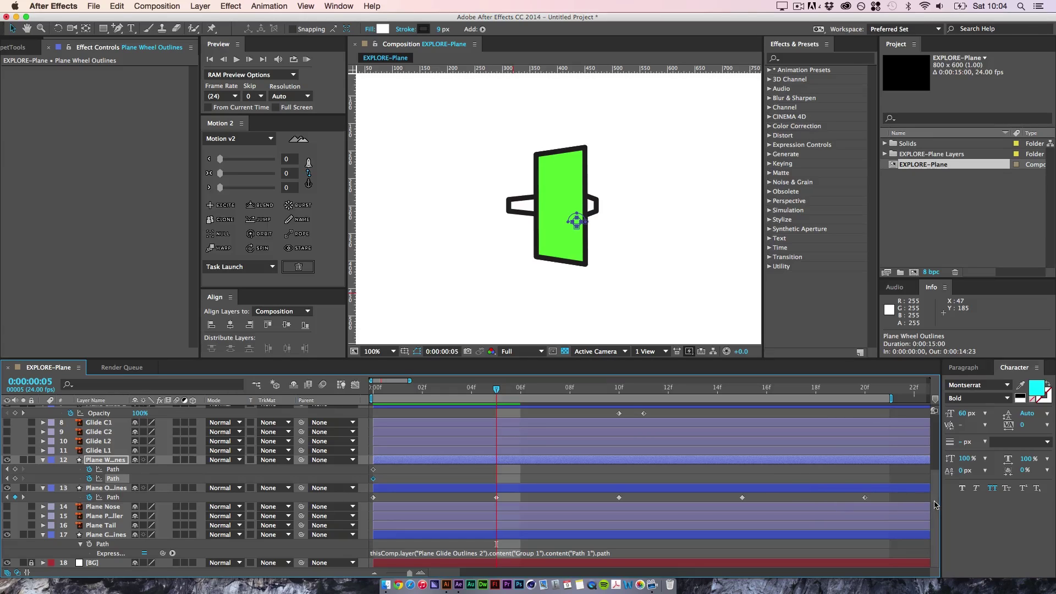
{"action": "left_click_drag", "start_coordinate": [936, 505], "coordinate": [936, 472]}
{"action": "left_click", "coordinate": [7, 460]}
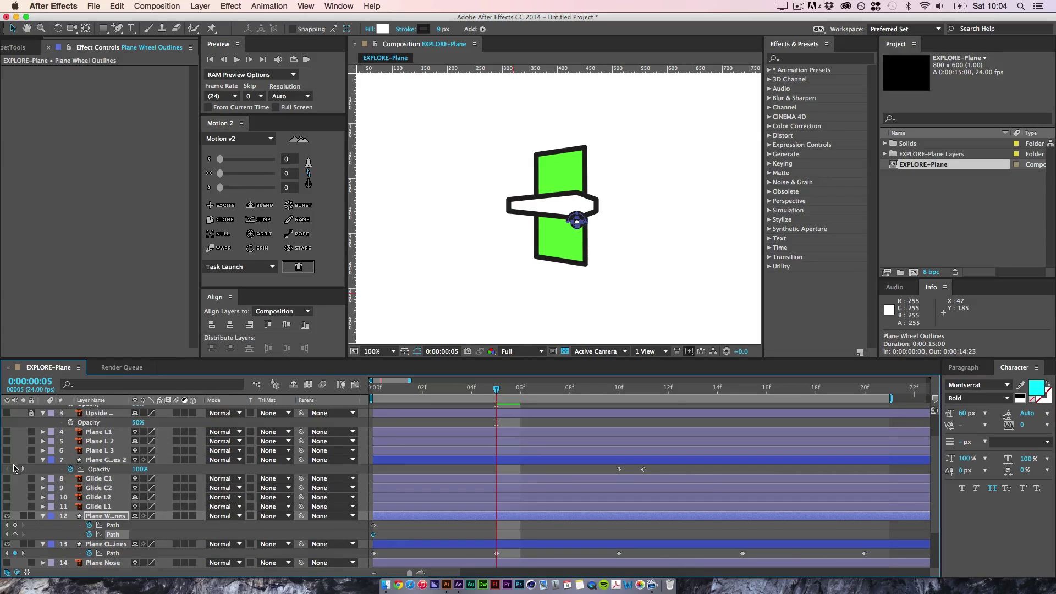
{"action": "left_click_drag", "start_coordinate": [935, 505], "coordinate": [930, 569]}
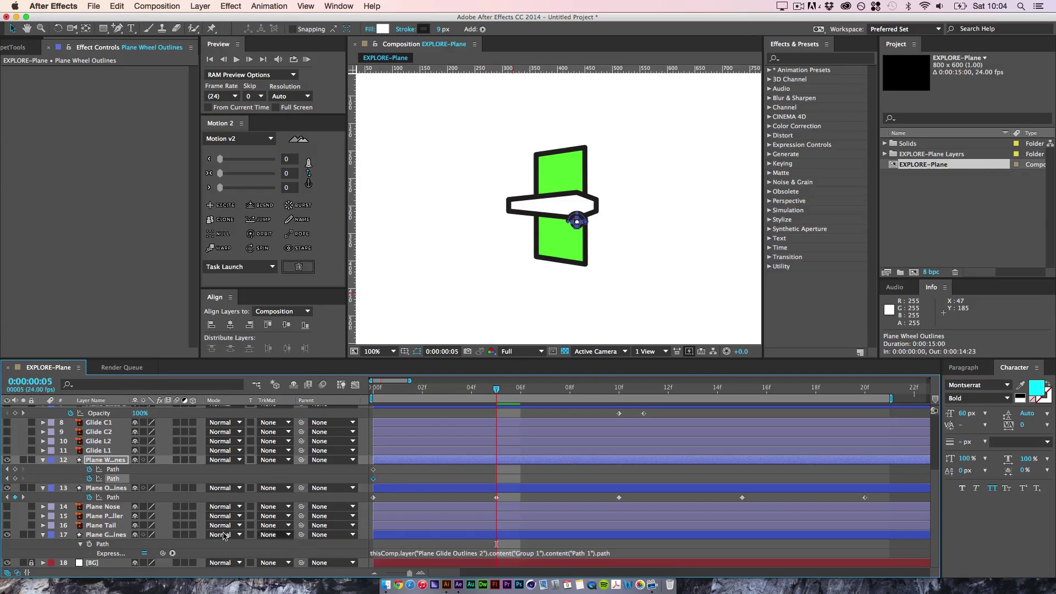
{"action": "left_click", "coordinate": [7, 534]}
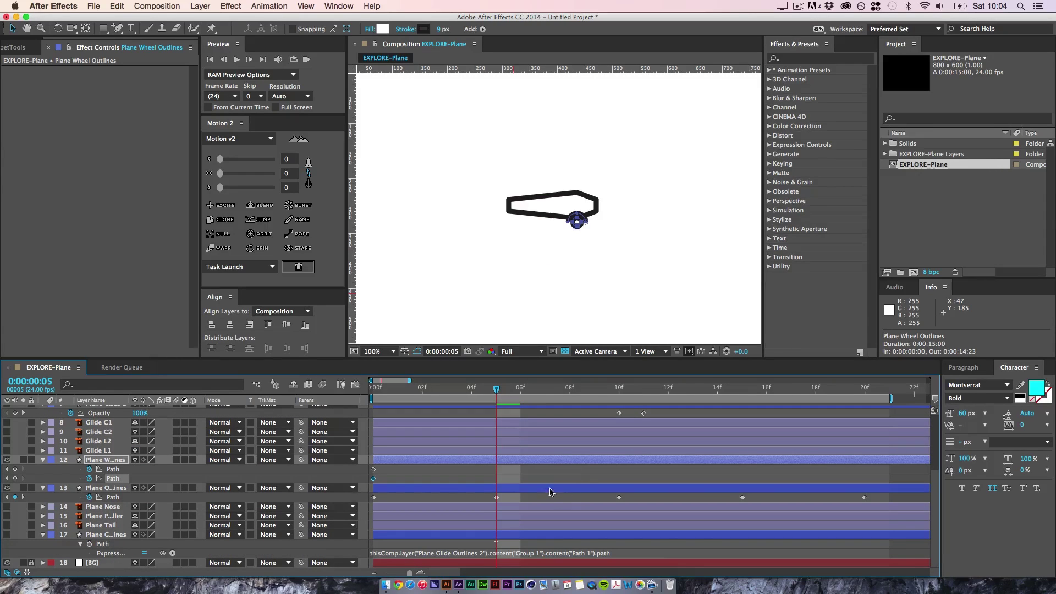
- At 0:00:00:05, raise all three points of the wheel's arch so its ends sit just inside the body's lower edge
{"action": "key", "text": "period"}
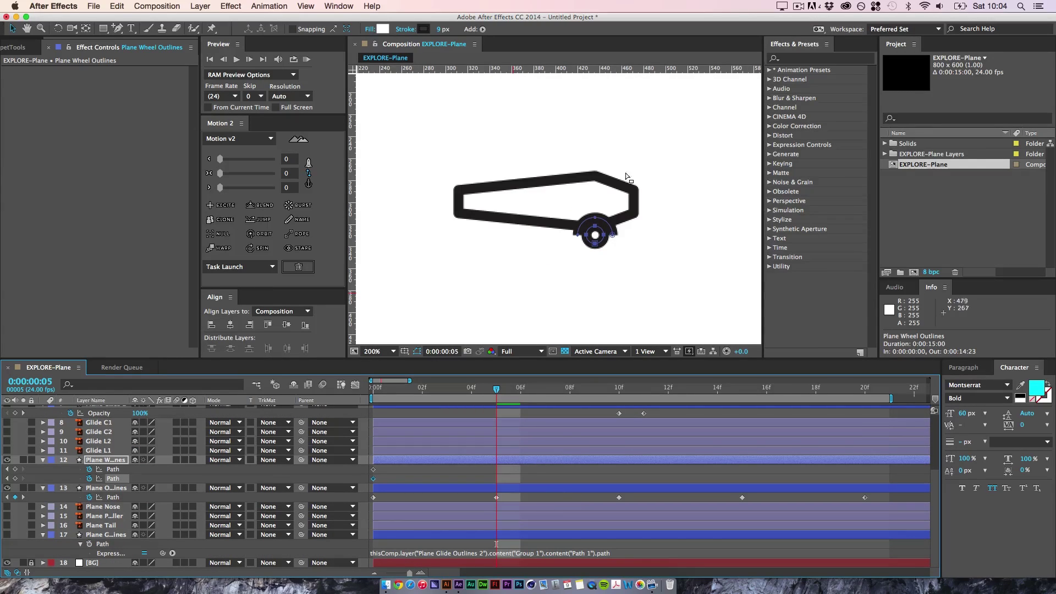
{"action": "left_click", "coordinate": [595, 228]}
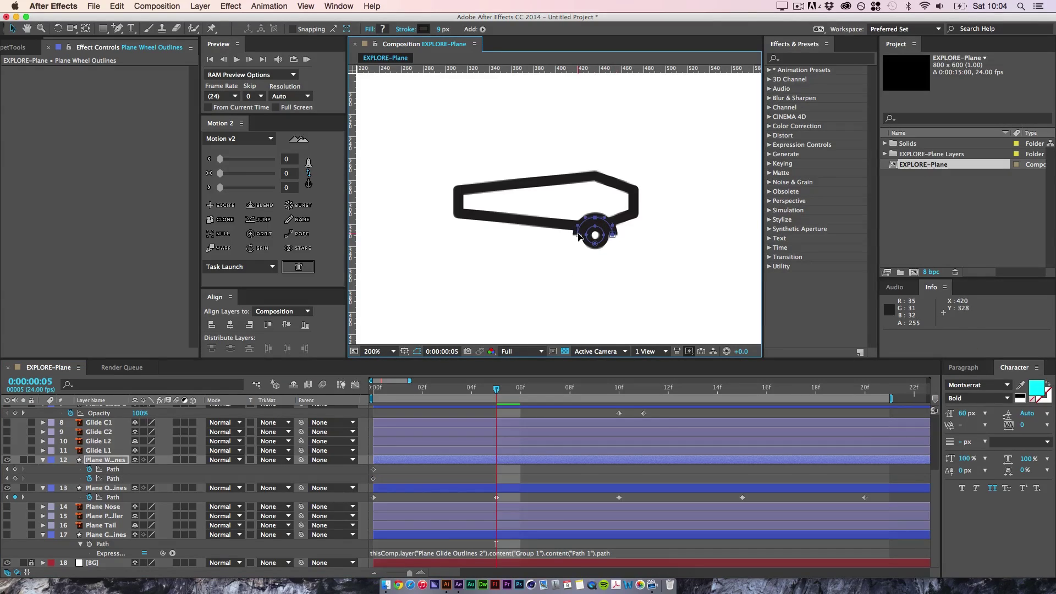
{"action": "left_click", "coordinate": [578, 235], "text": "shift"}
{"action": "left_click", "coordinate": [613, 234], "text": "shift"}
{"action": "left_click_drag", "start_coordinate": [613, 235], "coordinate": [614, 220]}
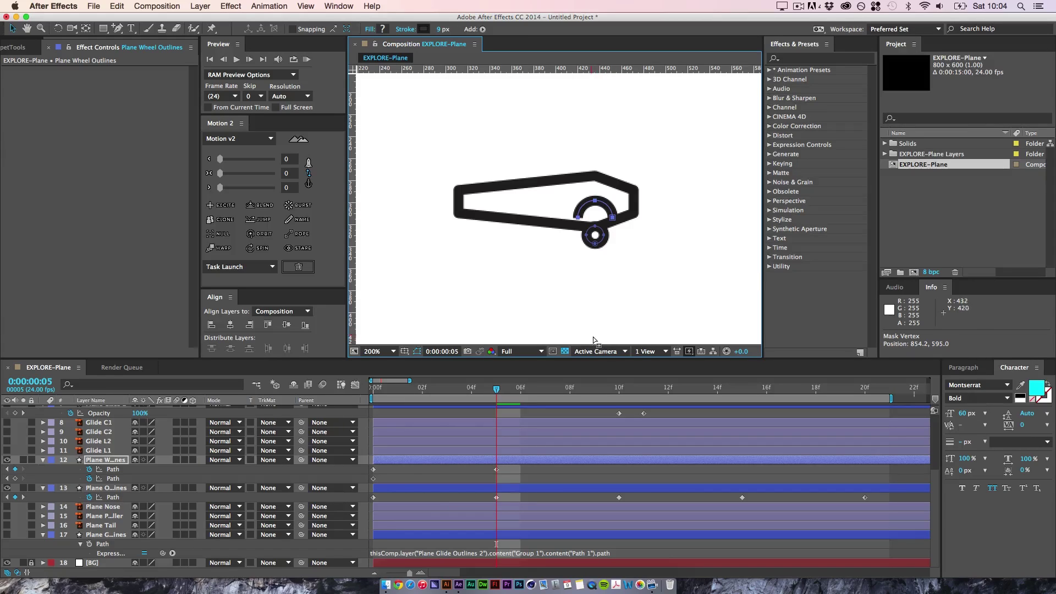
- Convert the arch's top vertex to a corner and lower it level with the end points to flatten the arch
{"action": "left_click", "coordinate": [118, 30]}
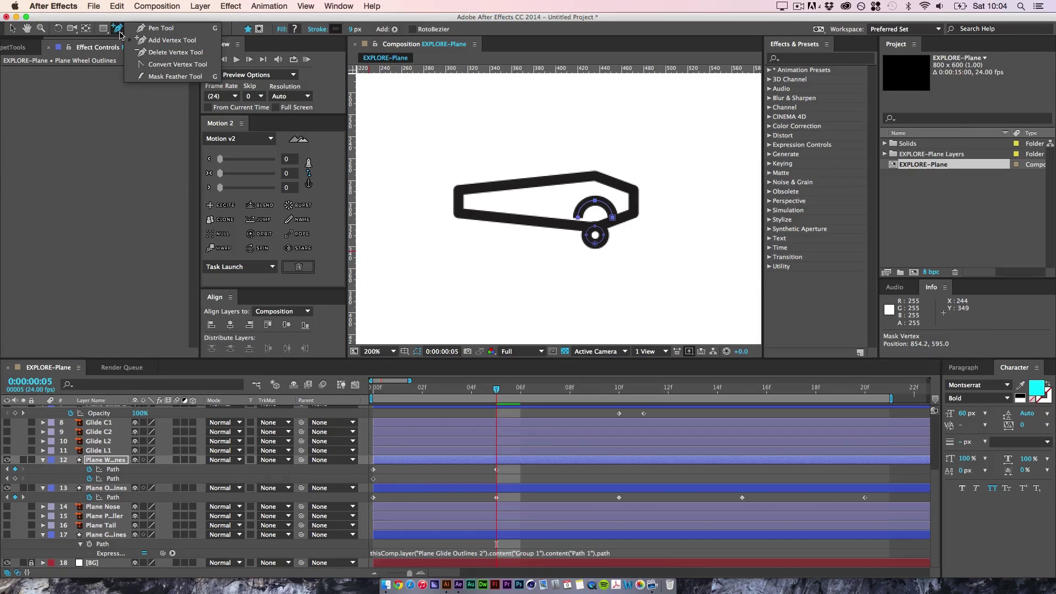
{"action": "left_click", "coordinate": [202, 66]}
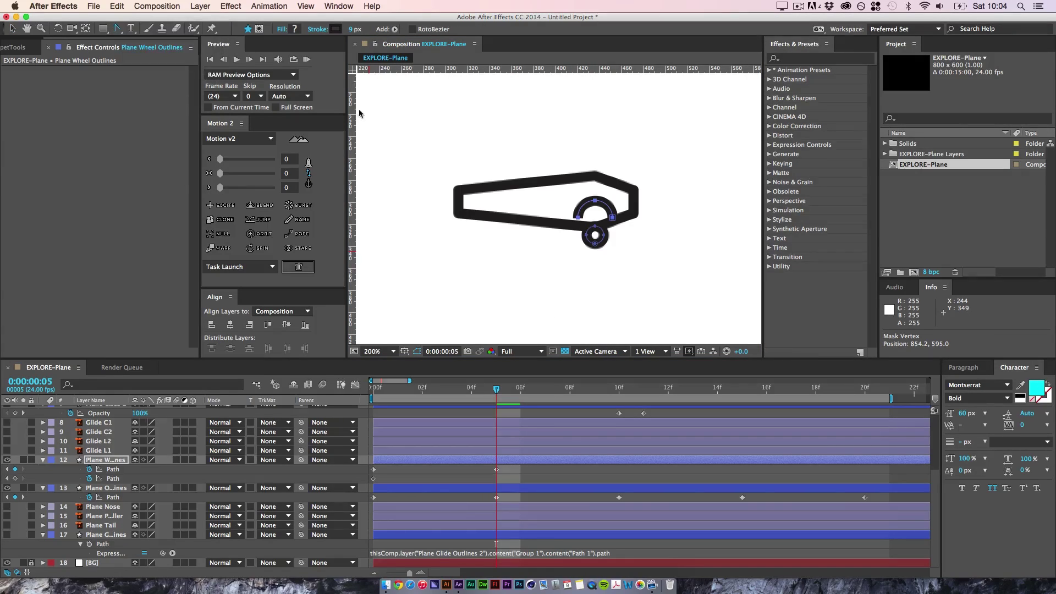
{"action": "left_click", "coordinate": [595, 203]}
{"action": "key", "text": "v"}
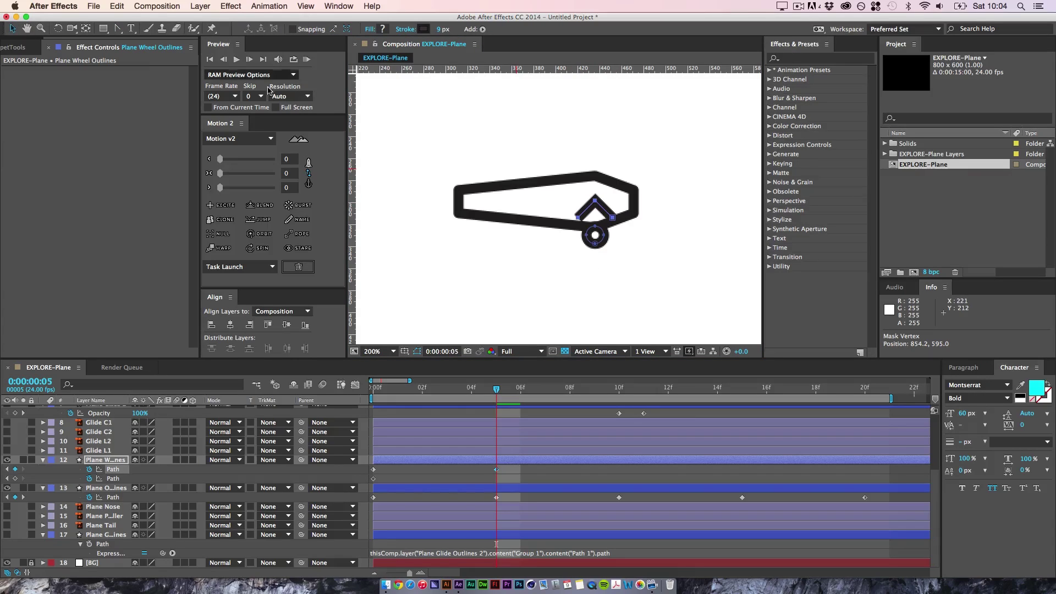
{"action": "left_click", "coordinate": [596, 202]}
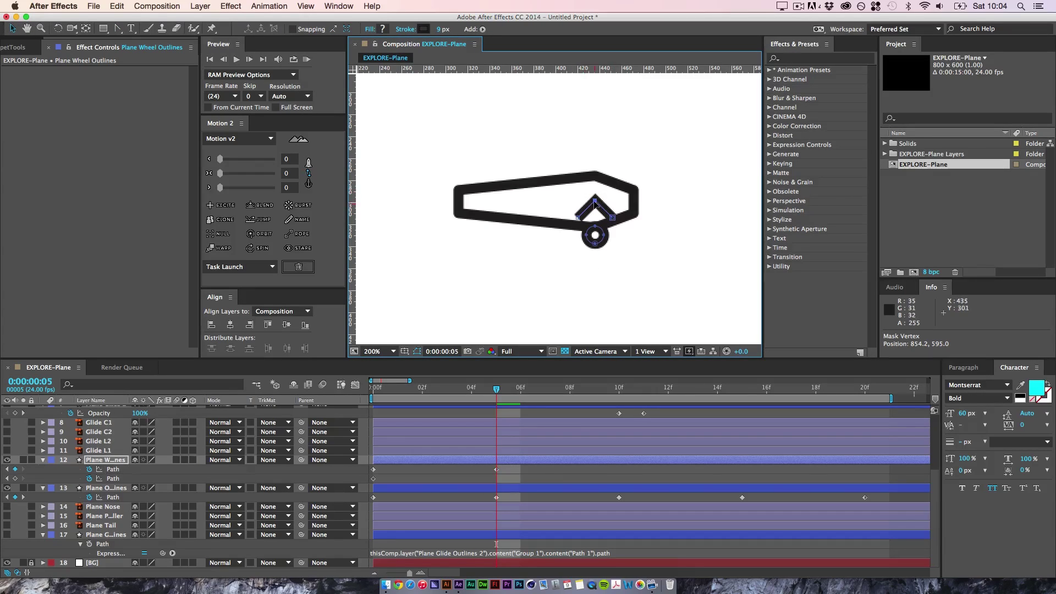
{"action": "left_click_drag", "start_coordinate": [596, 205], "coordinate": [597, 215]}
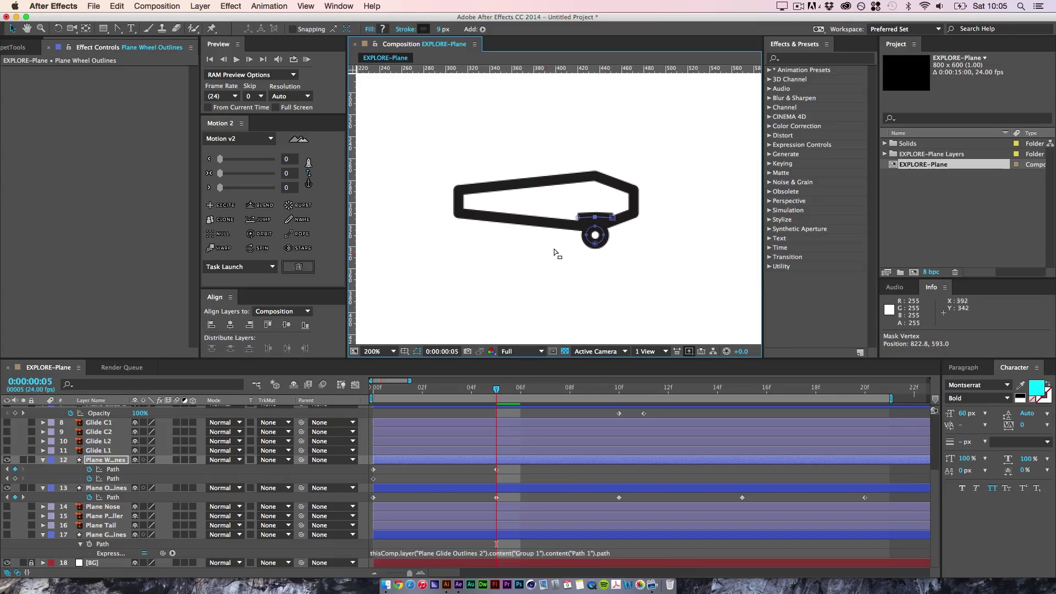
- Convert the wheel circle's vertices to corner points at 0:00:00:05, giving a straight-sided diamond
{"action": "left_click_drag", "start_coordinate": [570, 261], "coordinate": [619, 225]}
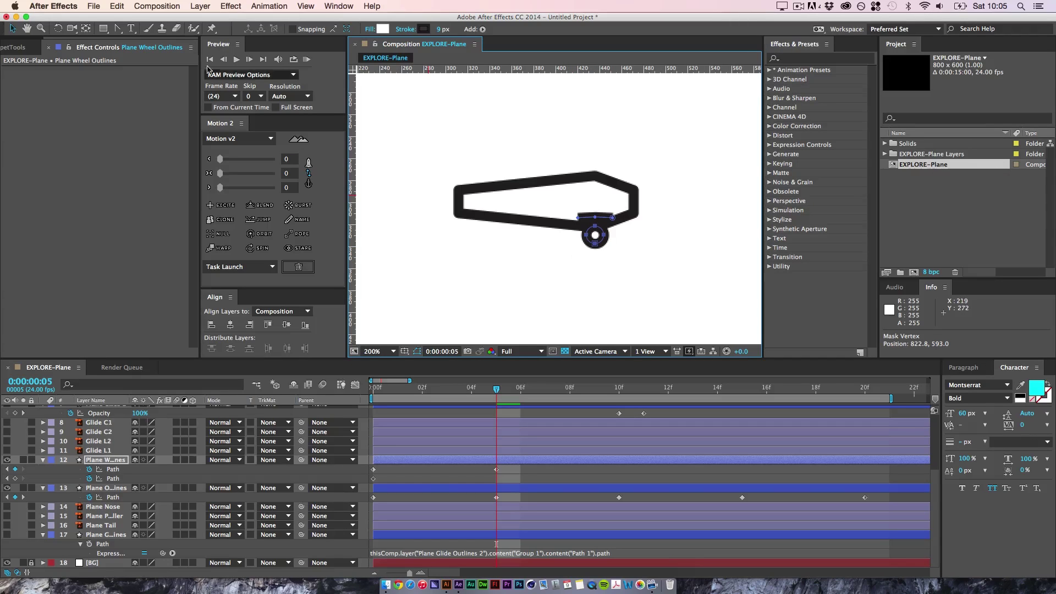
{"action": "left_click", "coordinate": [119, 30]}
{"action": "left_click", "coordinate": [595, 244], "text": "alt"}
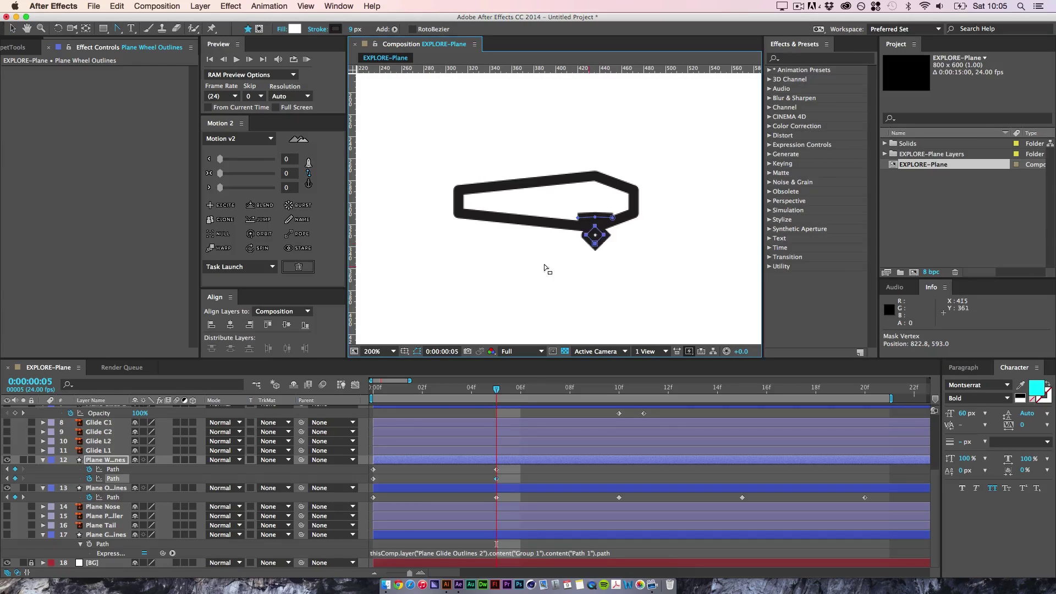
{"action": "left_click", "coordinate": [12, 30]}
- Align the flattened arch's middle vertex with its ends and collapse all four wheel diamond vertices onto that line
{"action": "key", "text": "period"}
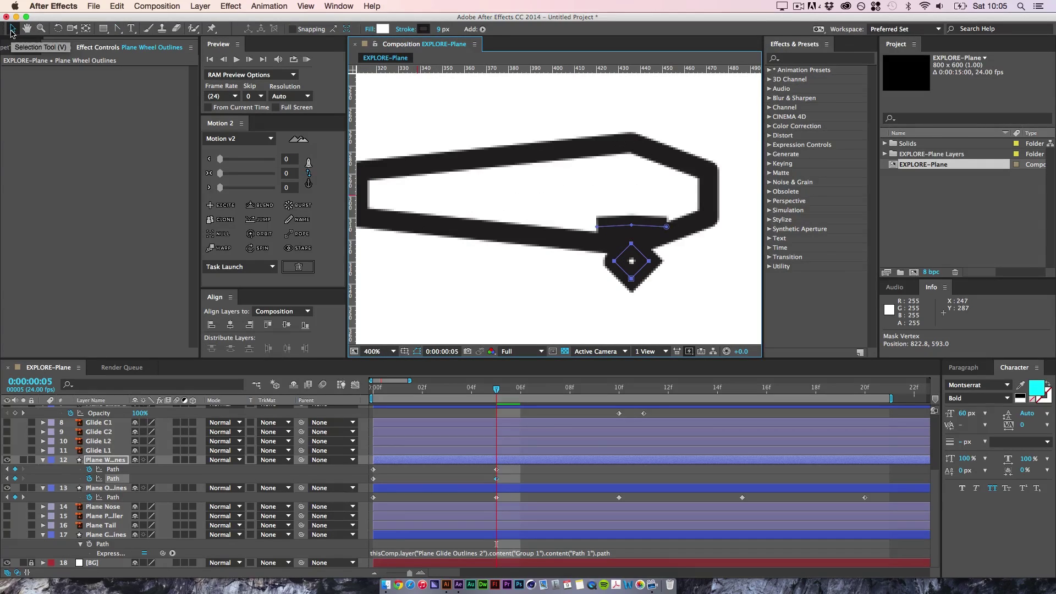
{"action": "left_click", "coordinate": [631, 225]}
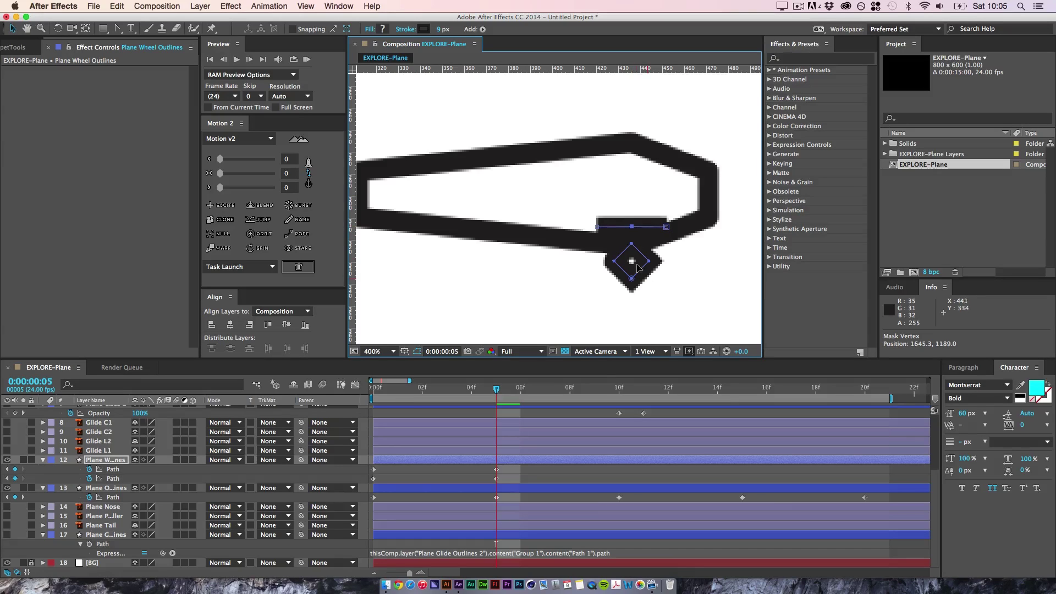
{"action": "mouse_move", "coordinate": [622, 239]}
{"action": "left_mouse_down"}
{"action": "mouse_move", "coordinate": [641, 251]}
{"action": "mouse_move", "coordinate": [634, 226]}
{"action": "left_mouse_up"}
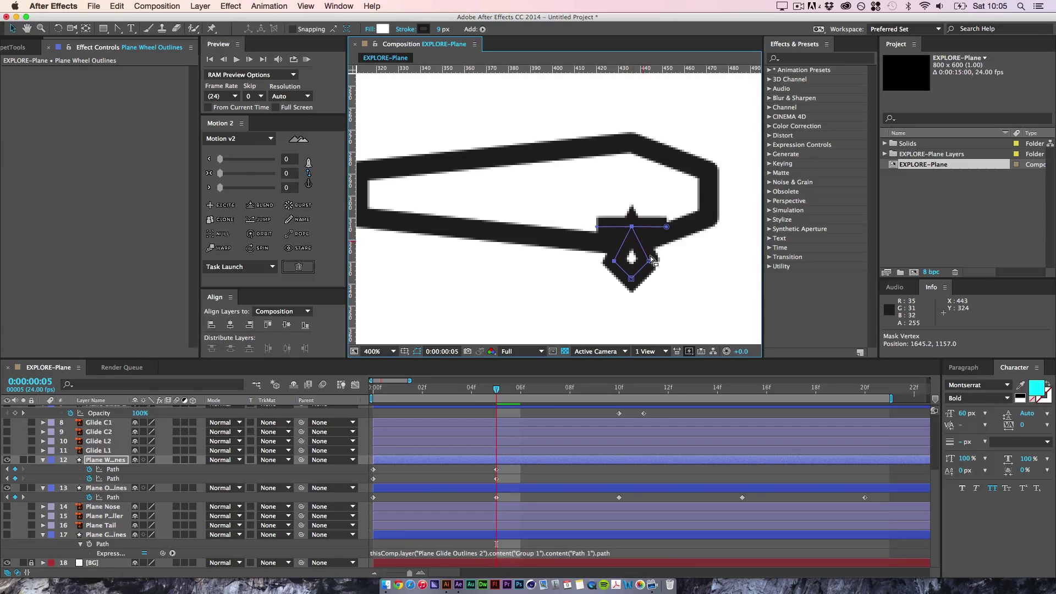
{"action": "left_click_drag", "start_coordinate": [650, 266], "coordinate": [620, 231]}
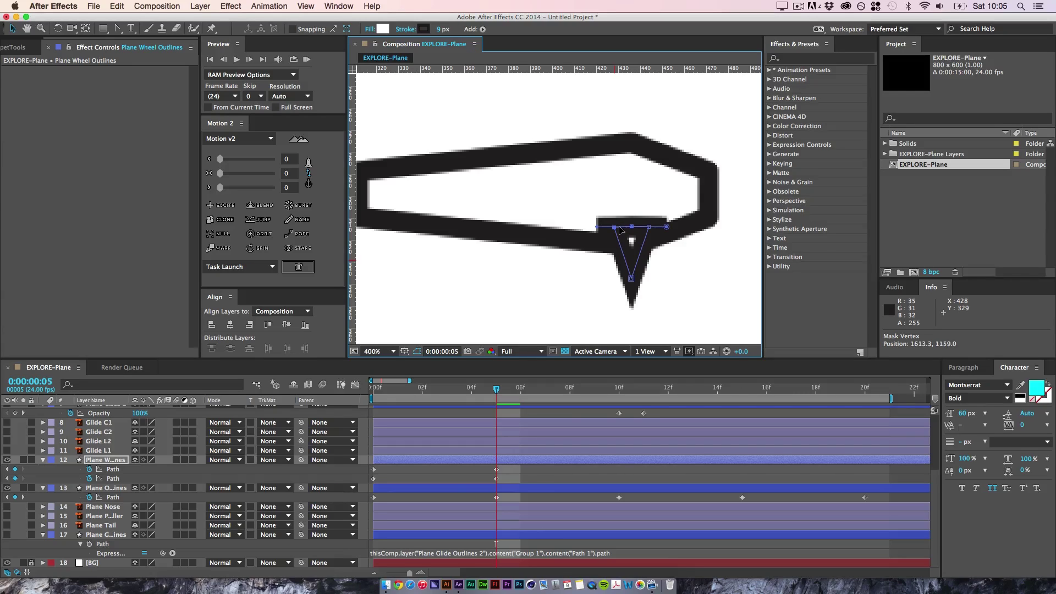
{"action": "left_click_drag", "start_coordinate": [631, 275], "coordinate": [633, 227]}
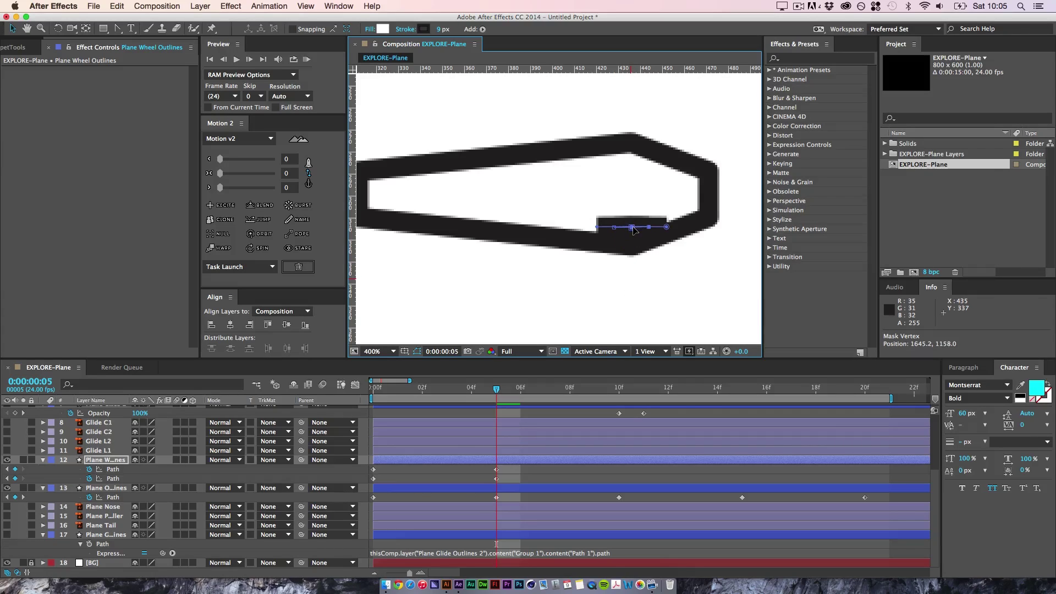
- Deselect the wheel paths and move the current time to 0:00:00:10
{"action": "left_click", "coordinate": [535, 480]}
{"action": "left_click_drag", "start_coordinate": [493, 393], "coordinate": [622, 398]}
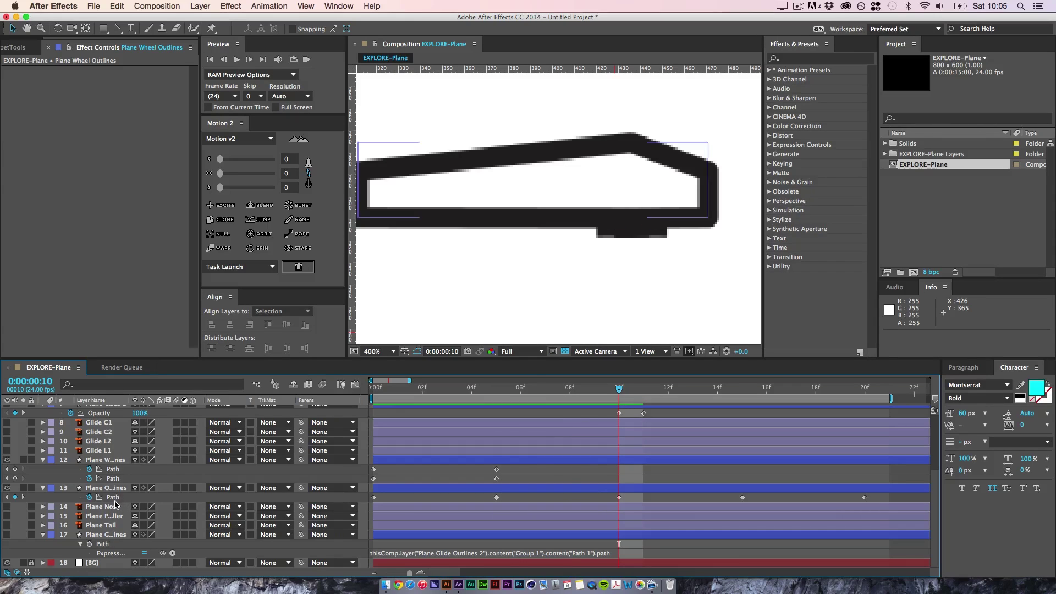
{"action": "left_click", "coordinate": [387, 498]}
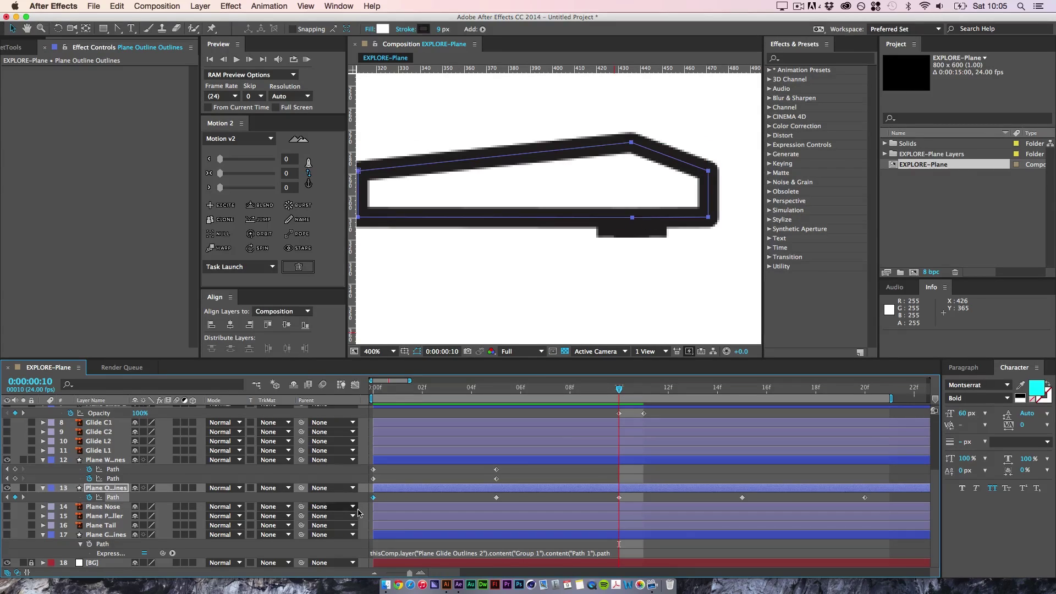
{"action": "key", "text": "super+v"}
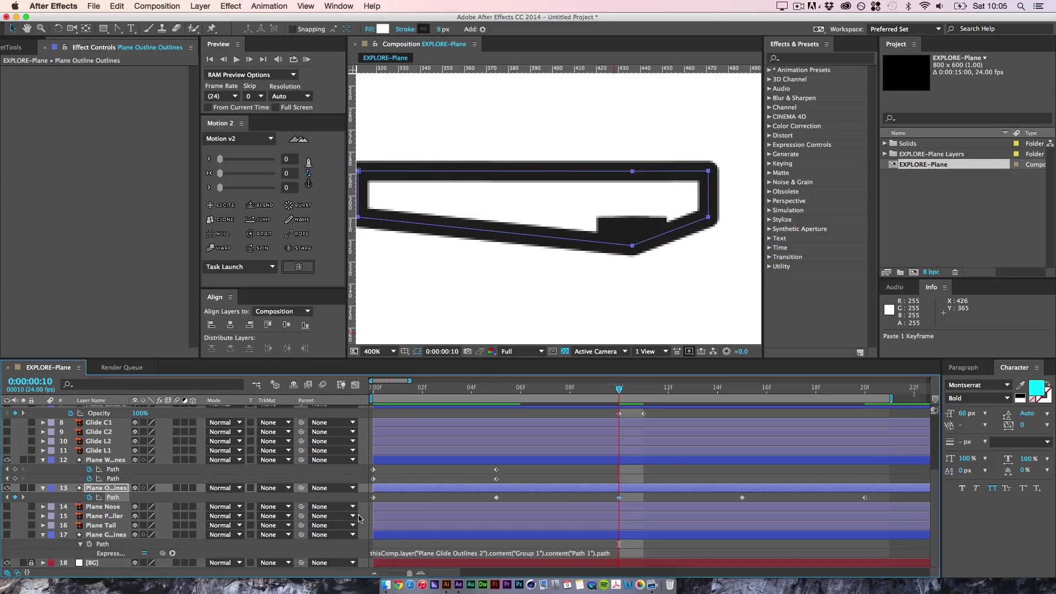
{"action": "key", "text": "super+z"}
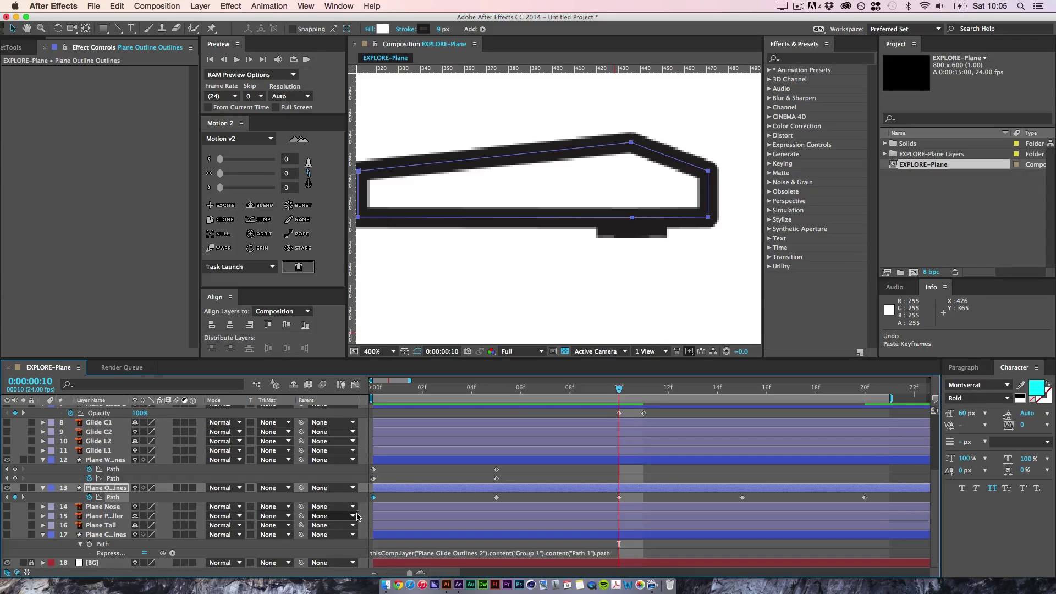
- Copy both Path keyframes of Plane Wheel Outlines from 0:00:00:00 and paste them at 0:00:00:10
{"action": "left_click", "coordinate": [120, 463]}
{"action": "left_click_drag", "start_coordinate": [376, 474], "coordinate": [379, 484]}
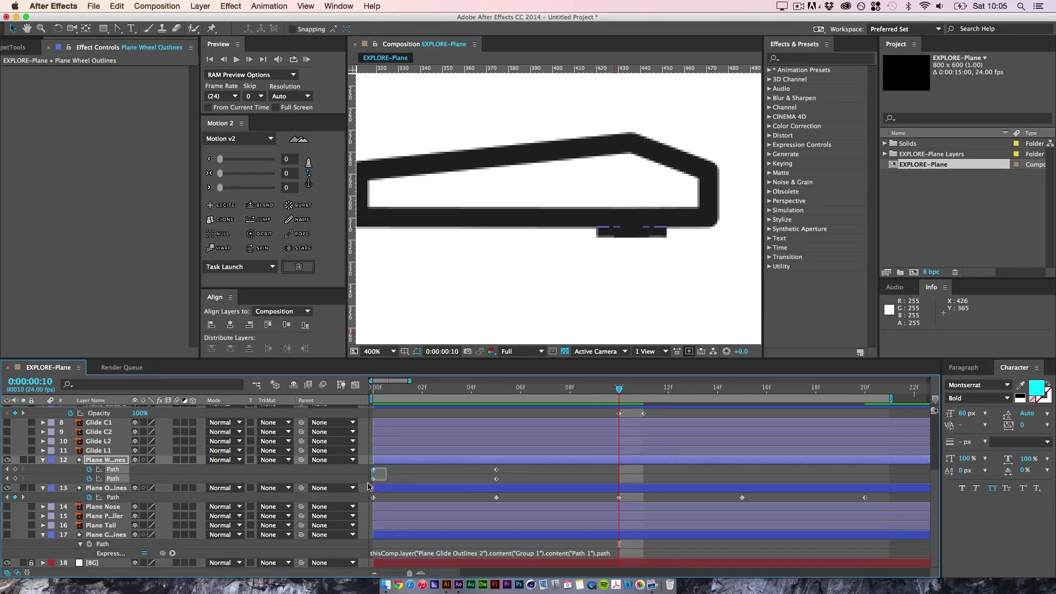
{"action": "key", "text": "super+c"}
{"action": "key", "text": "super+v"}
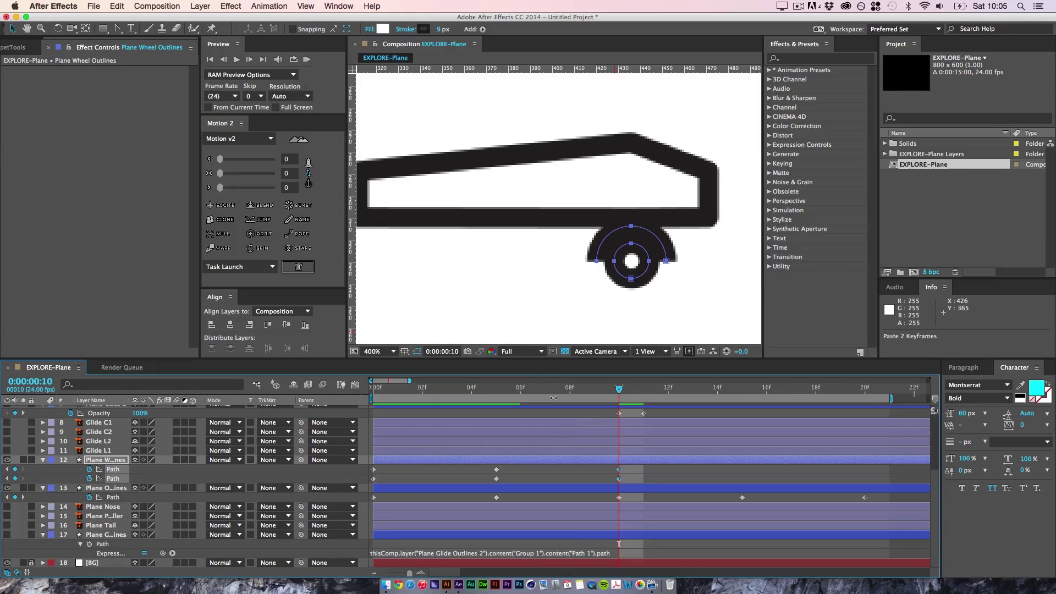
{"action": "left_click", "coordinate": [574, 480]}
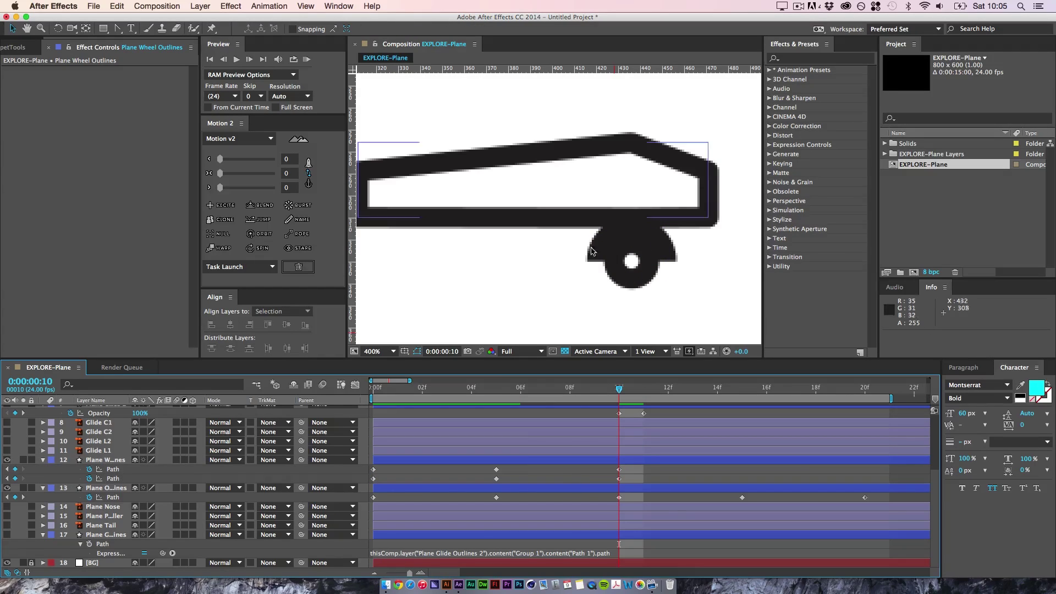
- Duplicate Plane Wheel Outlines and flip the copy vertically by unlinking its scale and setting it to 100, -100%
{"action": "left_click", "coordinate": [526, 465]}
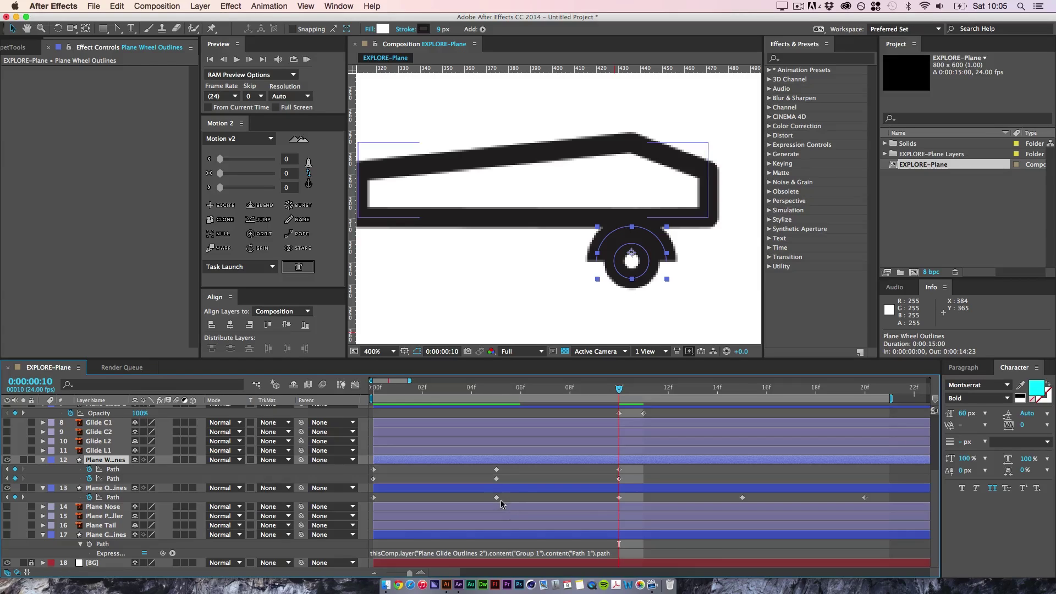
{"action": "key", "text": "super+d"}
{"action": "key", "text": "s"}
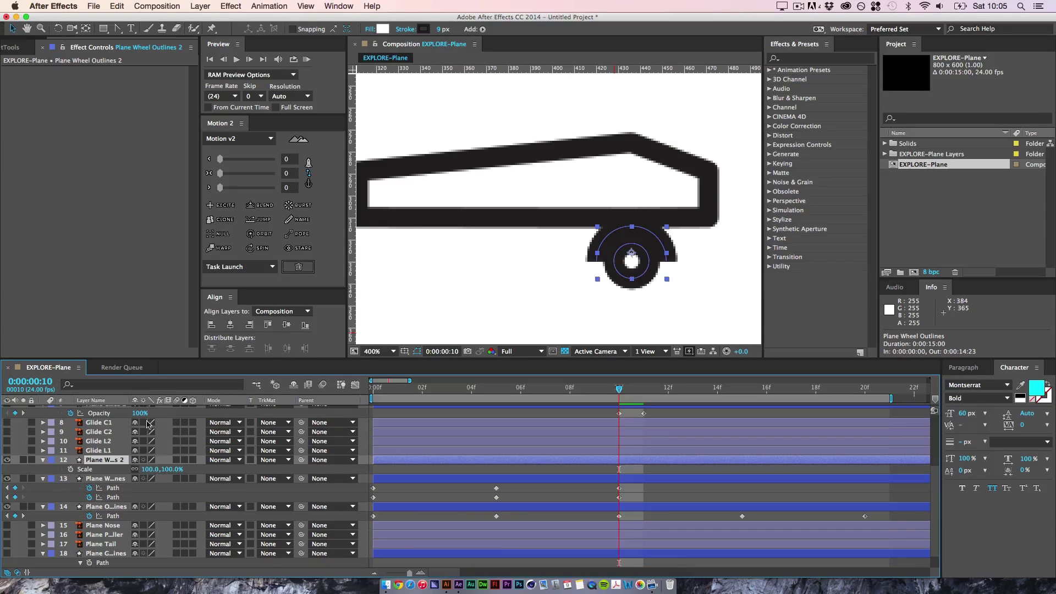
{"action": "left_click", "coordinate": [169, 471]}
{"action": "left_click", "coordinate": [135, 470]}
{"action": "left_click", "coordinate": [169, 469]}
{"action": "key", "text": "Return"}
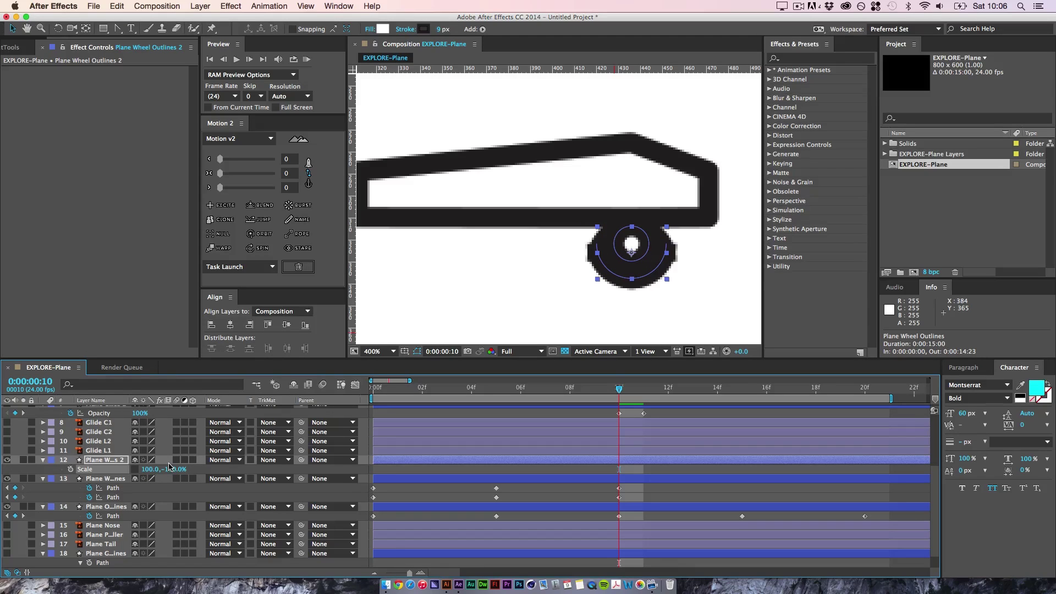
- Move the flipped Plane Wheel Outlines 2 straight up about 52 px onto the plane body's upper edge
{"action": "left_click", "coordinate": [120, 459]}
{"action": "left_click_drag", "start_coordinate": [647, 252], "coordinate": [647, 135]}
{"action": "mouse_move", "coordinate": [624, 381]}
{"action": "left_mouse_down"}
{"action": "mouse_move", "coordinate": [352, 398]}
{"action": "mouse_move", "coordinate": [617, 384]}
{"action": "left_mouse_up"}
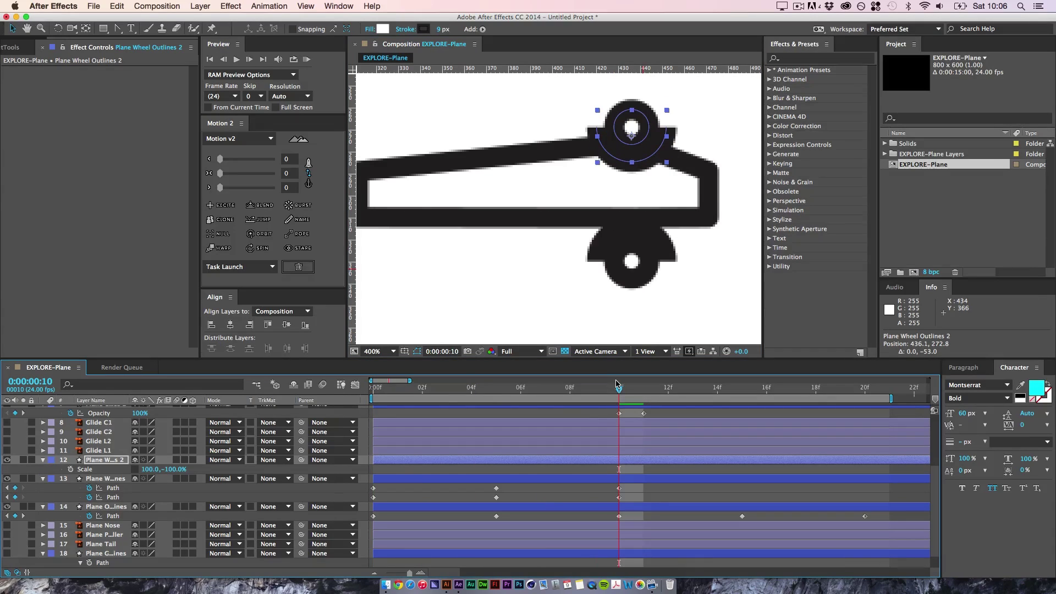
{"action": "left_click_drag", "start_coordinate": [631, 142], "coordinate": [631, 143]}
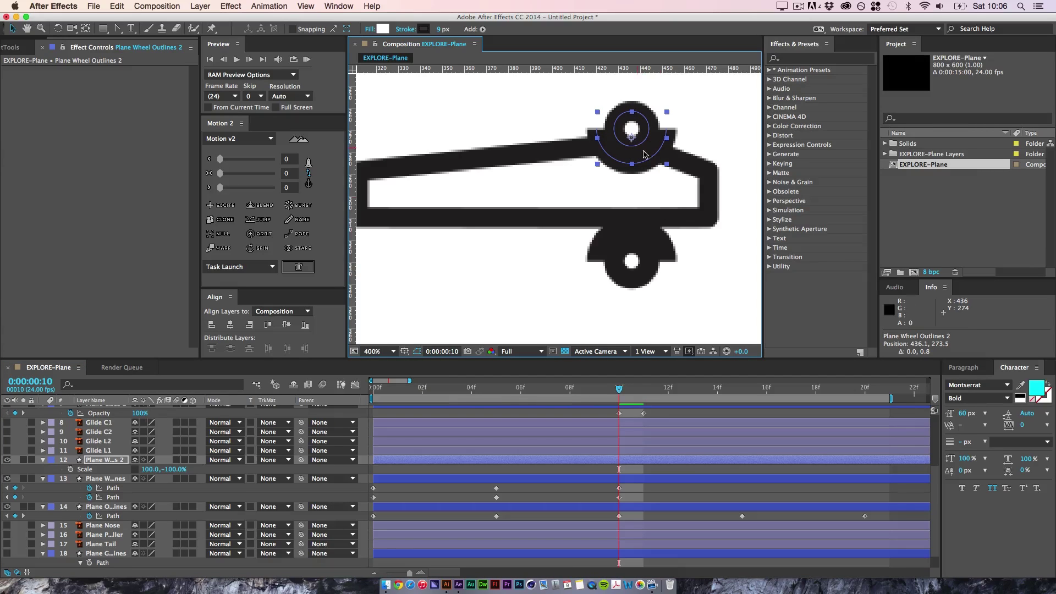
- In Plane Wheel Outlines at 0:00:00:10, move the wheel circle path up to match the circle of the flipped copy
{"action": "left_click", "coordinate": [619, 498]}
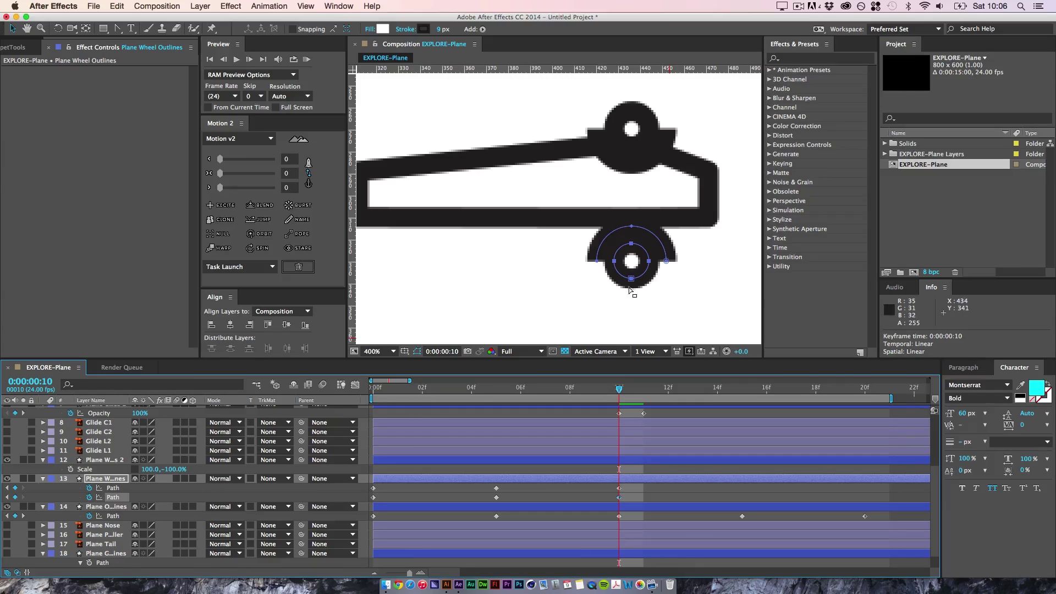
{"action": "left_click_drag", "start_coordinate": [615, 298], "coordinate": [659, 243]}
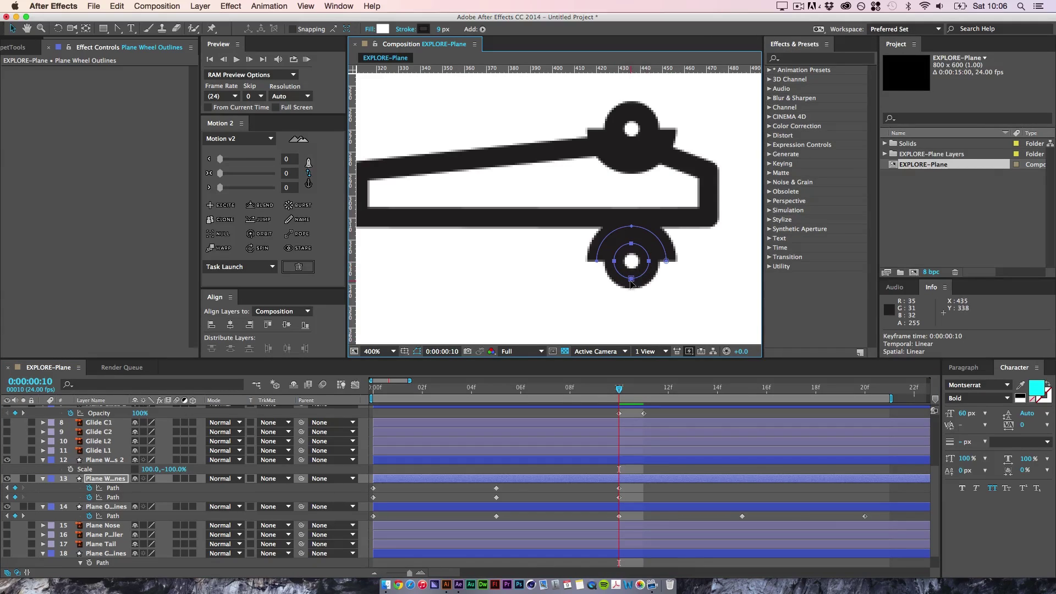
{"action": "left_click_drag", "start_coordinate": [631, 283], "coordinate": [644, 152]}
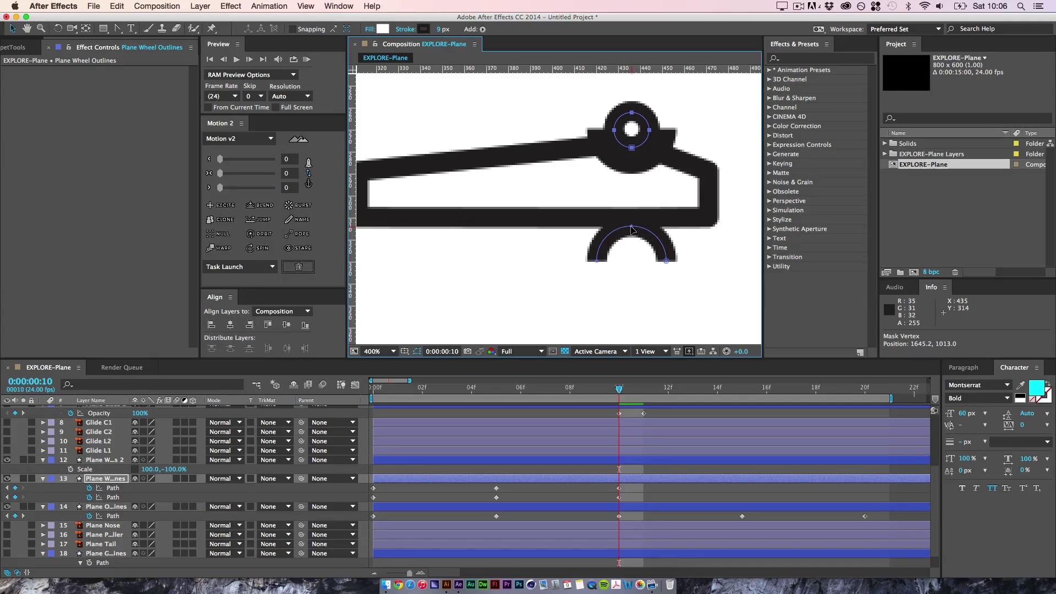
- Flip the wheel arch by moving its middle vertex and end handles downward, and align it with the flipped copy's arch
{"action": "left_click_drag", "start_coordinate": [632, 229], "coordinate": [631, 286]}
{"action": "left_click_drag", "start_coordinate": [667, 242], "coordinate": [667, 278]}
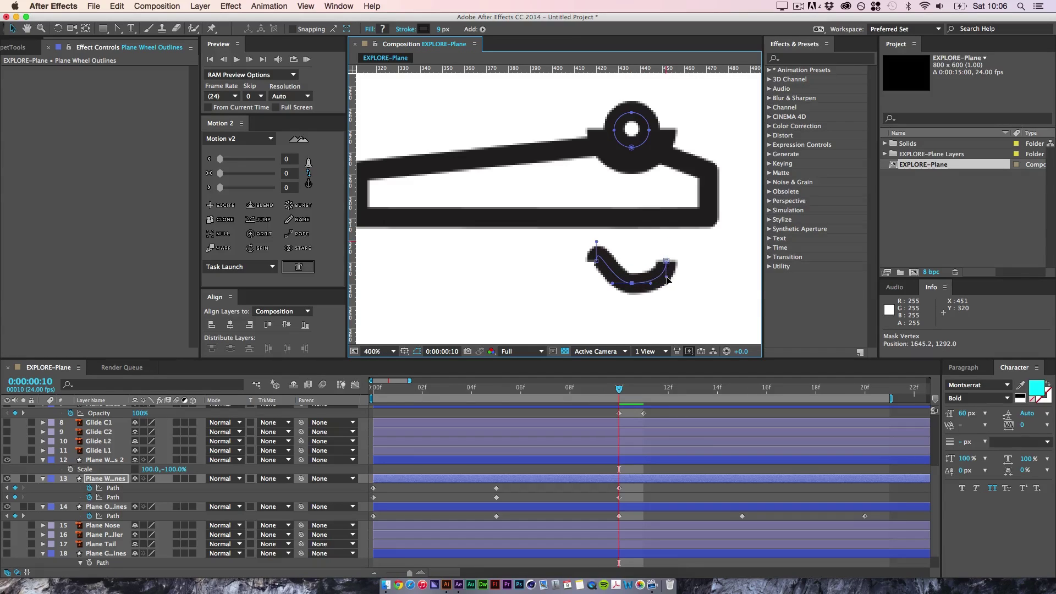
{"action": "left_click_drag", "start_coordinate": [597, 245], "coordinate": [674, 136]}
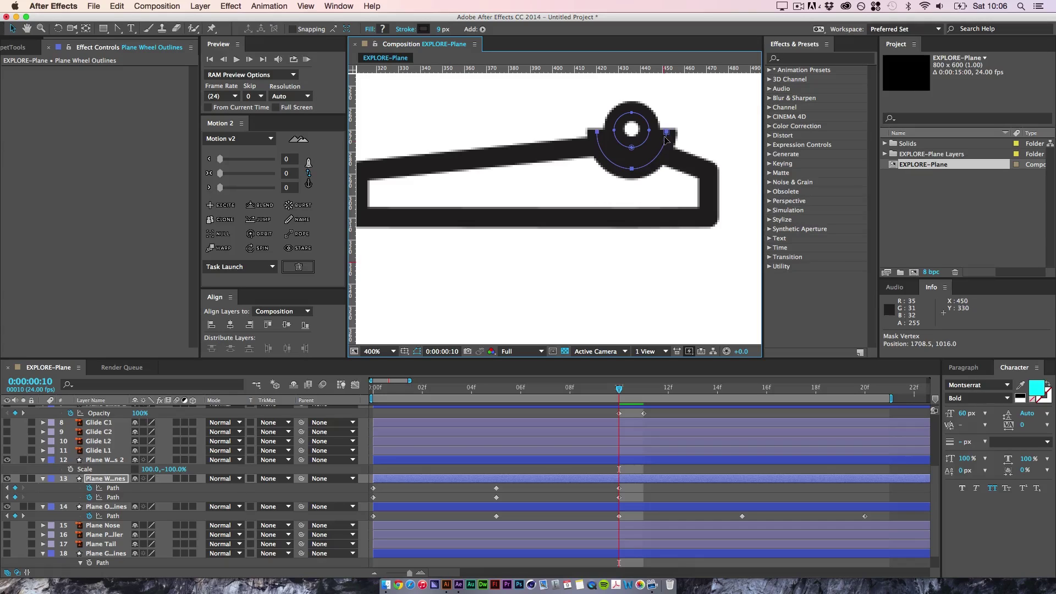
{"action": "left_click", "coordinate": [634, 171]}
{"action": "mouse_move", "coordinate": [631, 178]}
{"action": "left_mouse_down"}
{"action": "mouse_move", "coordinate": [631, 205]}
{"action": "mouse_move", "coordinate": [631, 164]}
{"action": "left_mouse_up"}
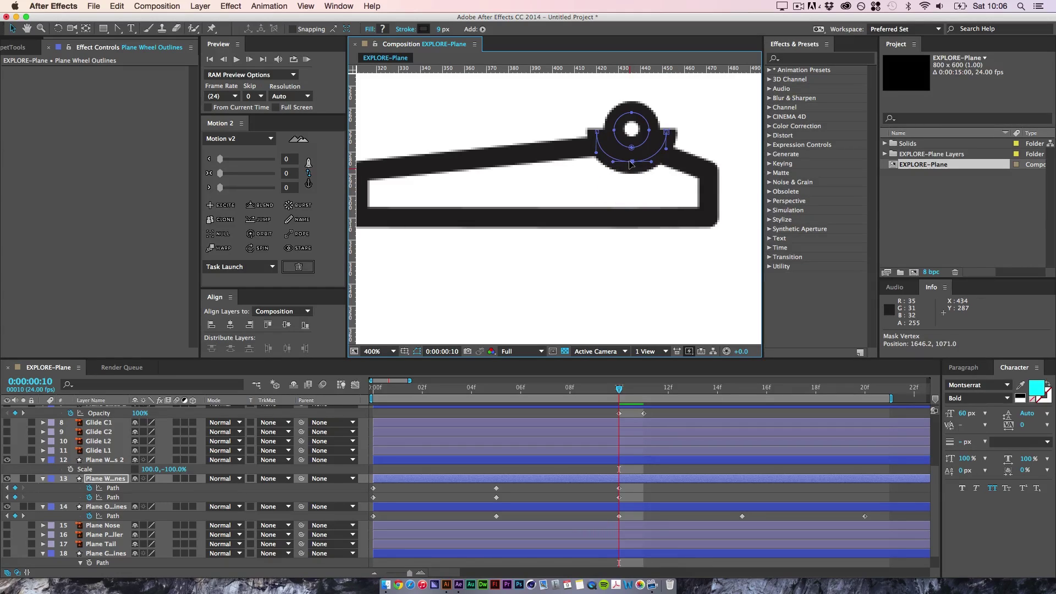
{"action": "left_click", "coordinate": [662, 472]}
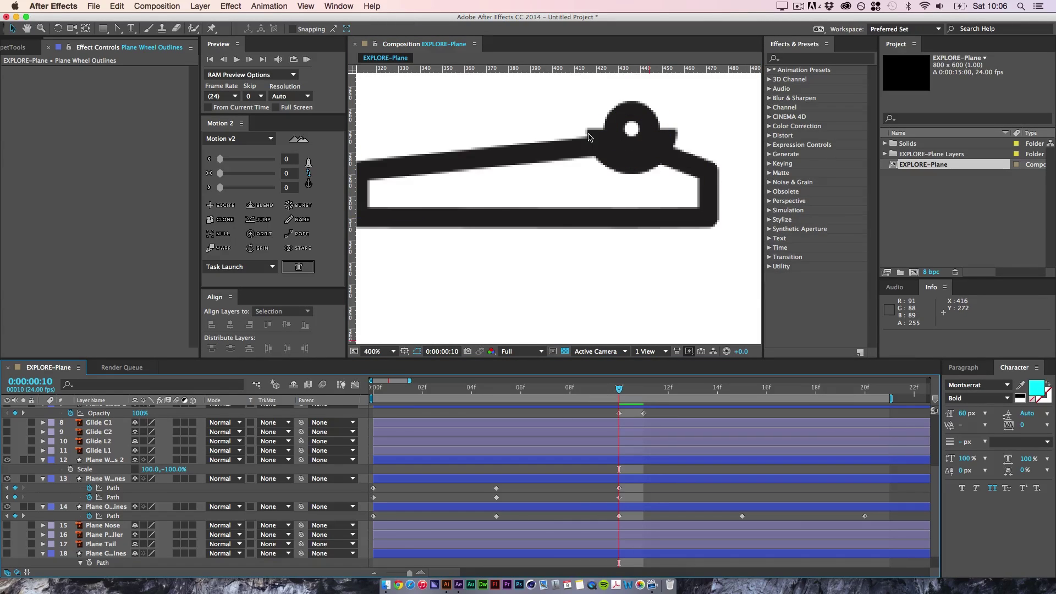
- Copy both Path keyframes of Plane Wheel Outlines from 0:00:00:05 and paste them at 0:00:00:15
{"action": "key", "text": "comma"}
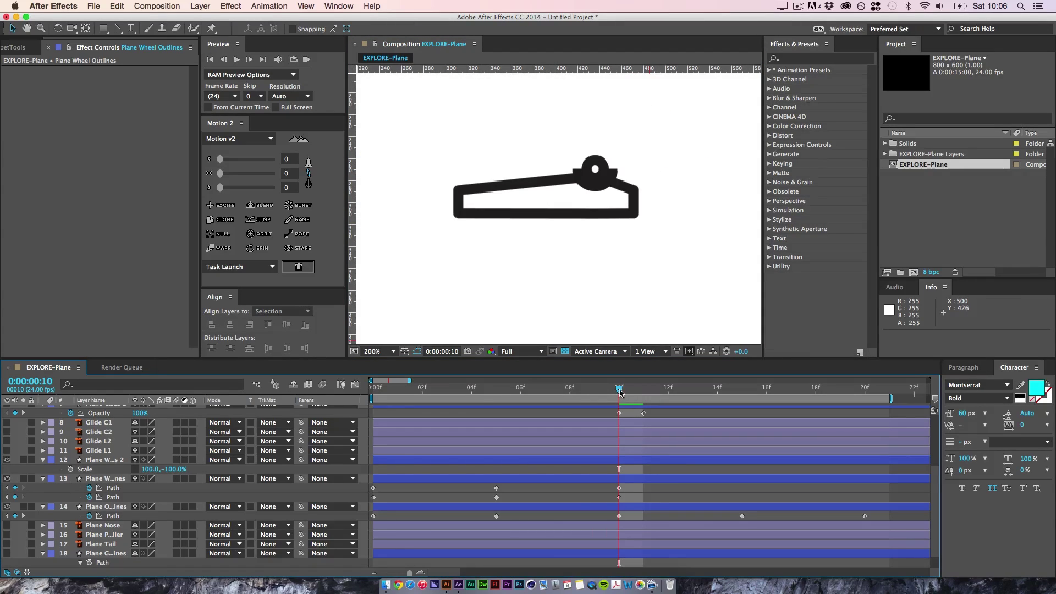
{"action": "left_click_drag", "start_coordinate": [618, 390], "coordinate": [746, 399]}
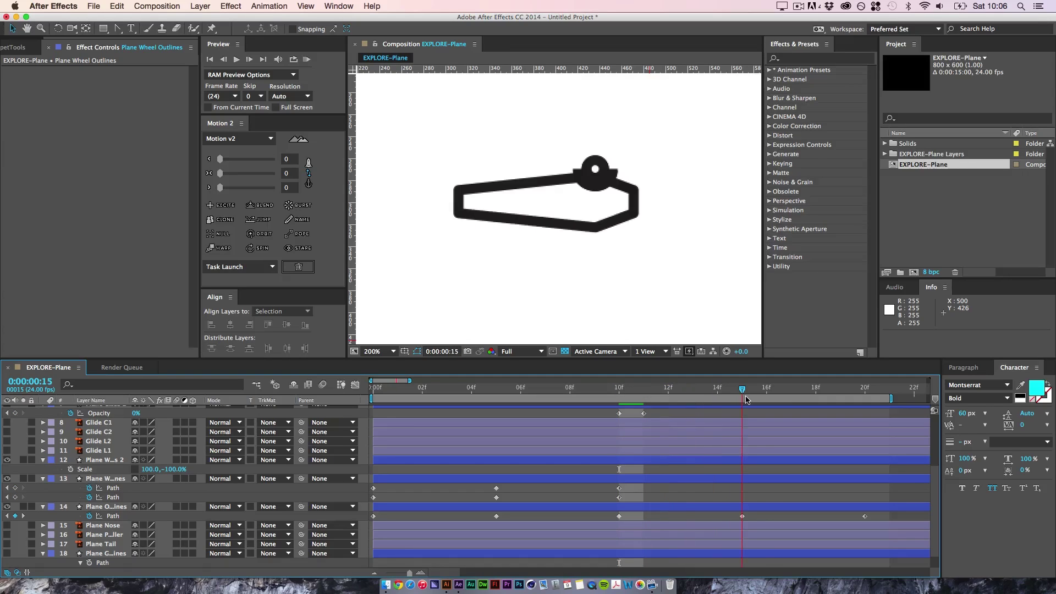
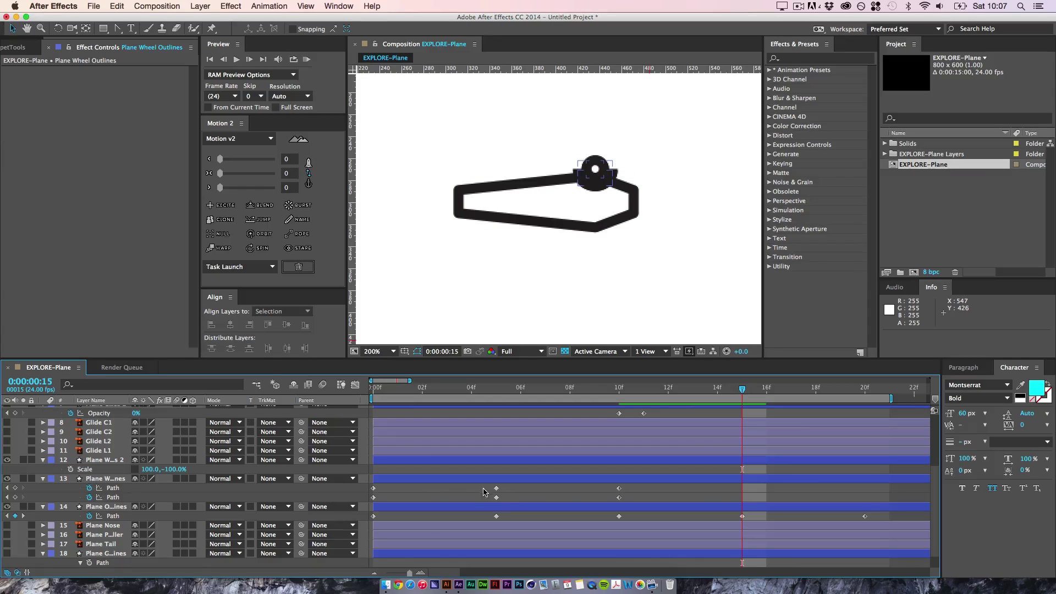
{"action": "left_click_drag", "start_coordinate": [510, 486], "coordinate": [490, 503]}
{"action": "key", "text": "super+c"}
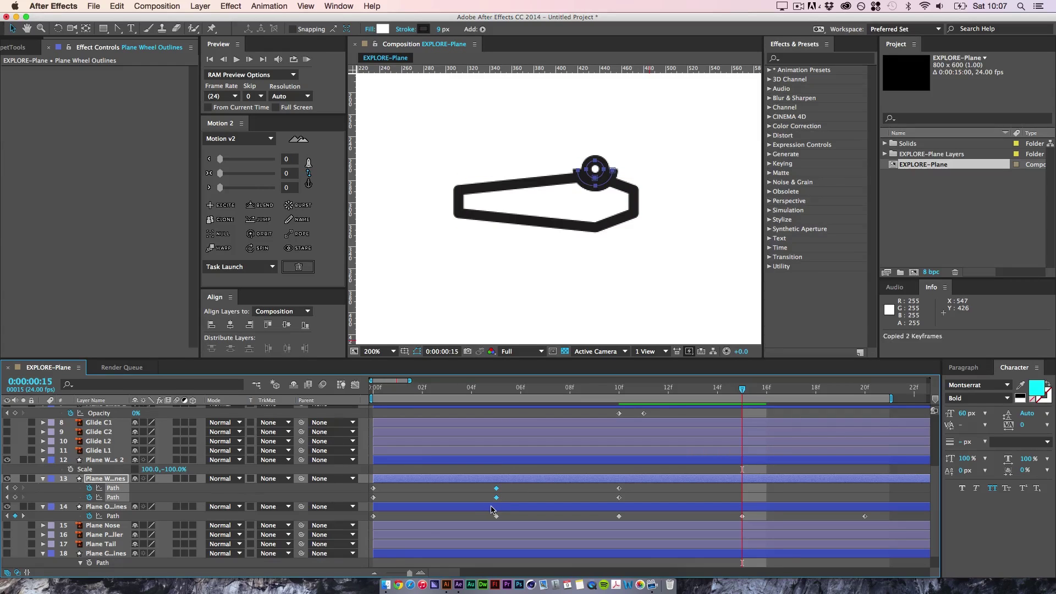
{"action": "key", "text": "super+v"}
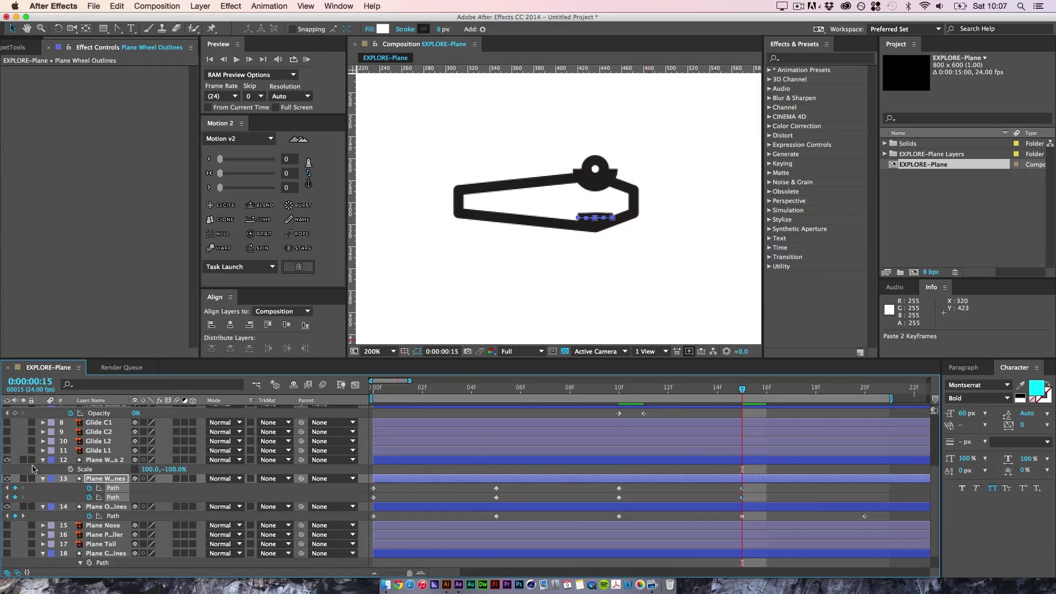
- Hide Plane Wheel Outlines 2 and move the flattened wheel paths at 0:00:00:15 up to just inside the body's upper edge
{"action": "left_click", "coordinate": [2, 464]}
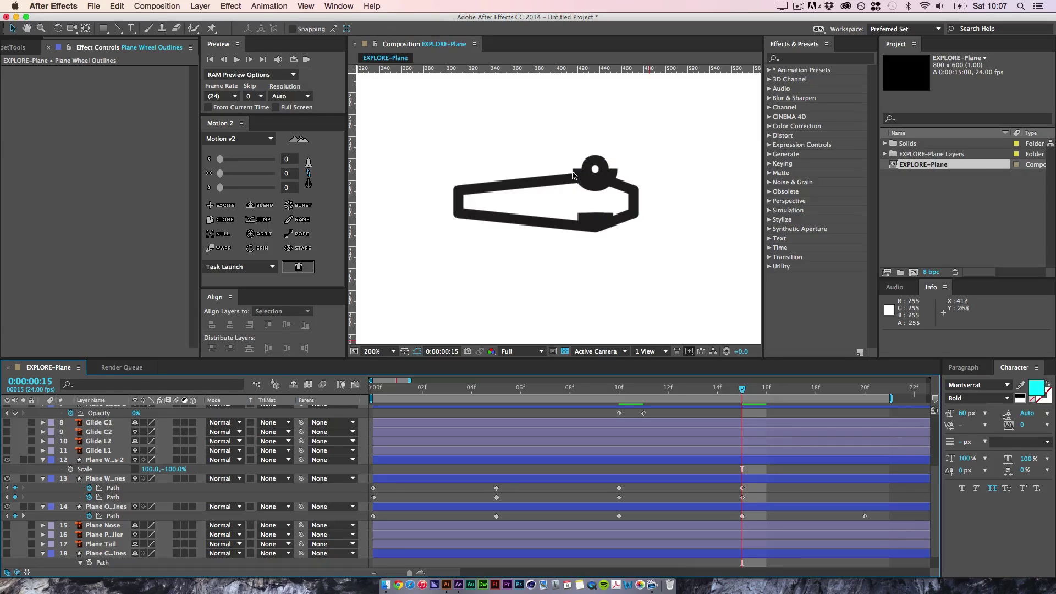
{"action": "left_click", "coordinate": [7, 460]}
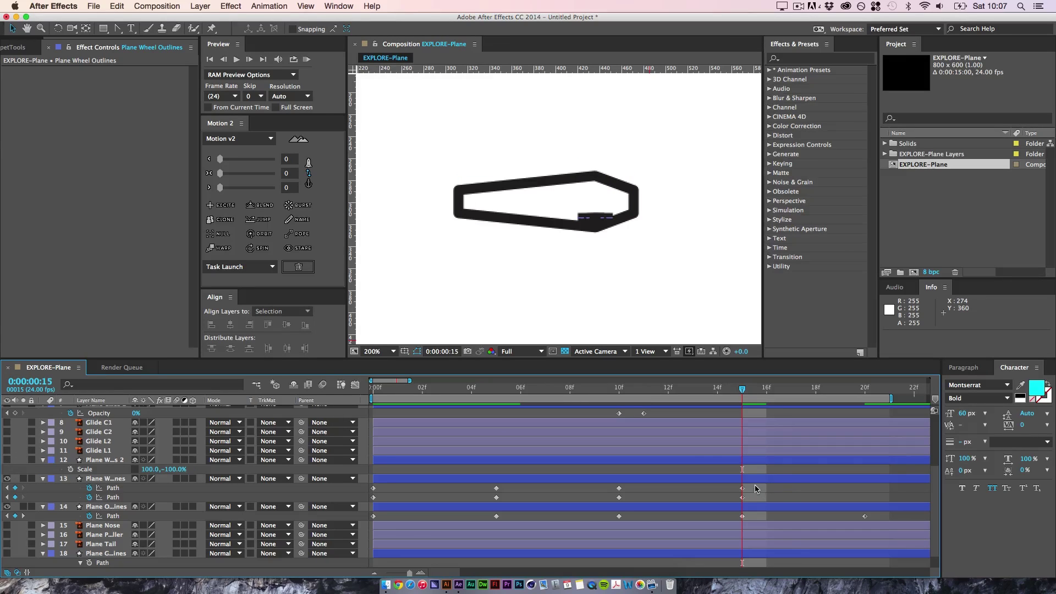
{"action": "left_click_drag", "start_coordinate": [755, 486], "coordinate": [736, 501]}
{"action": "left_click_drag", "start_coordinate": [596, 216], "coordinate": [596, 188]}
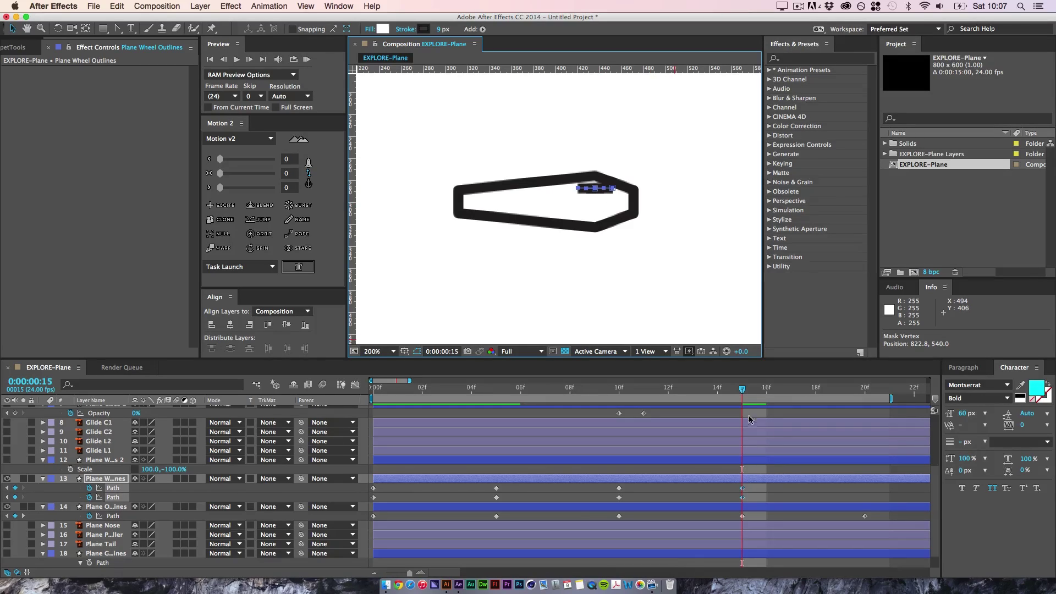
- Paste the original wheel's two Path keyframes from 0:00:00:00 into Plane Wheel Outlines at 0:00:00:20
{"action": "left_click_drag", "start_coordinate": [744, 393], "coordinate": [868, 408]}
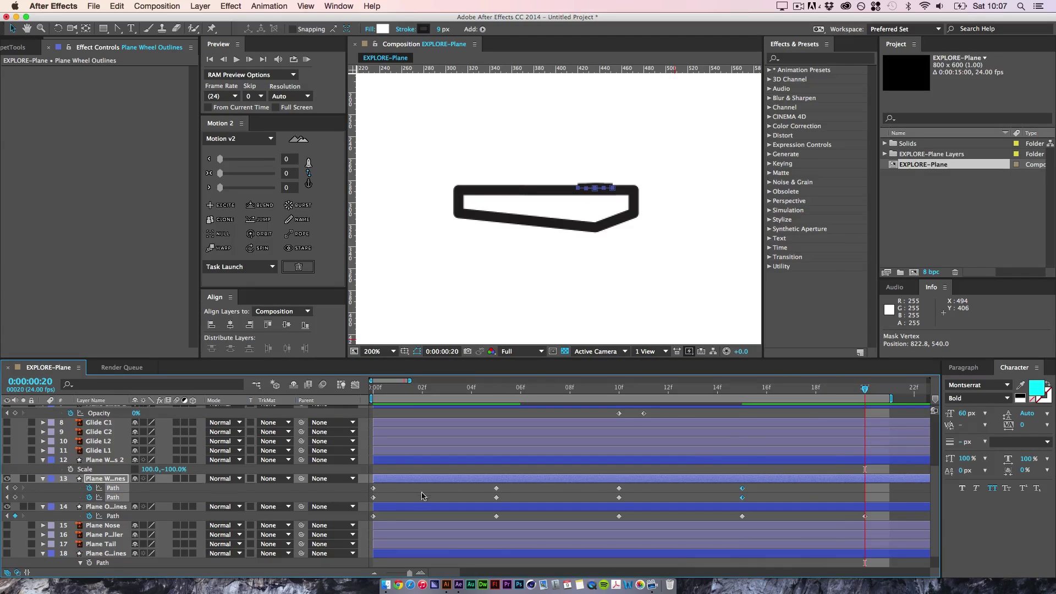
{"action": "key", "text": "ctrl+v"}
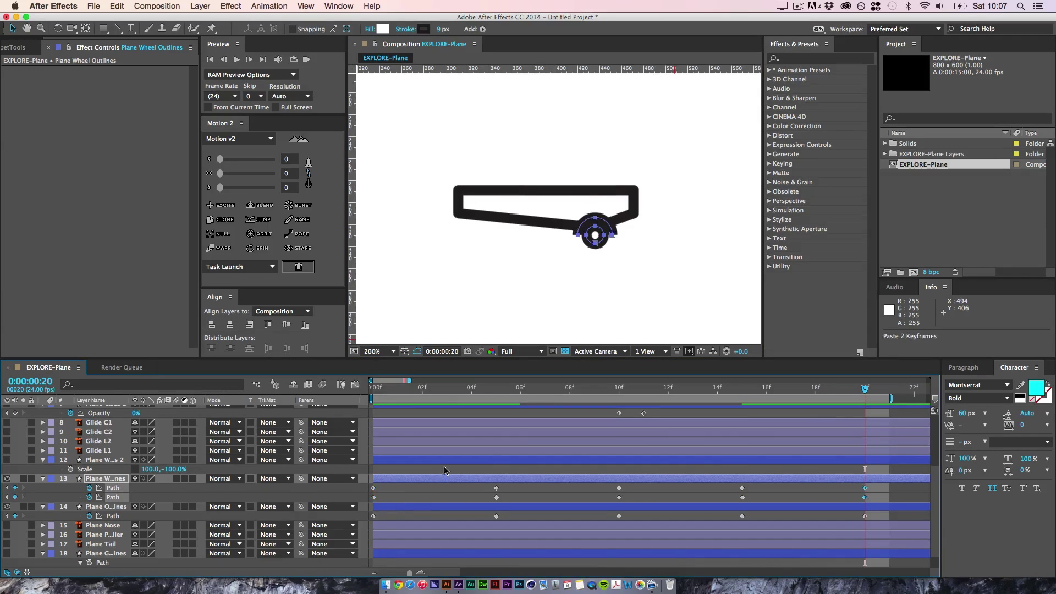
{"action": "left_click", "coordinate": [845, 498]}
- Return to 0:00:00:10 and make the wing layers Plane Glide Outlines and Plane Glide Outlines 2 visible
{"action": "mouse_move", "coordinate": [856, 392]}
{"action": "left_mouse_down"}
{"action": "mouse_move", "coordinate": [372, 406]}
{"action": "mouse_move", "coordinate": [669, 400]}
{"action": "mouse_move", "coordinate": [618, 412]}
{"action": "left_mouse_up"}
{"action": "left_click_drag", "start_coordinate": [935, 505], "coordinate": [925, 542]}
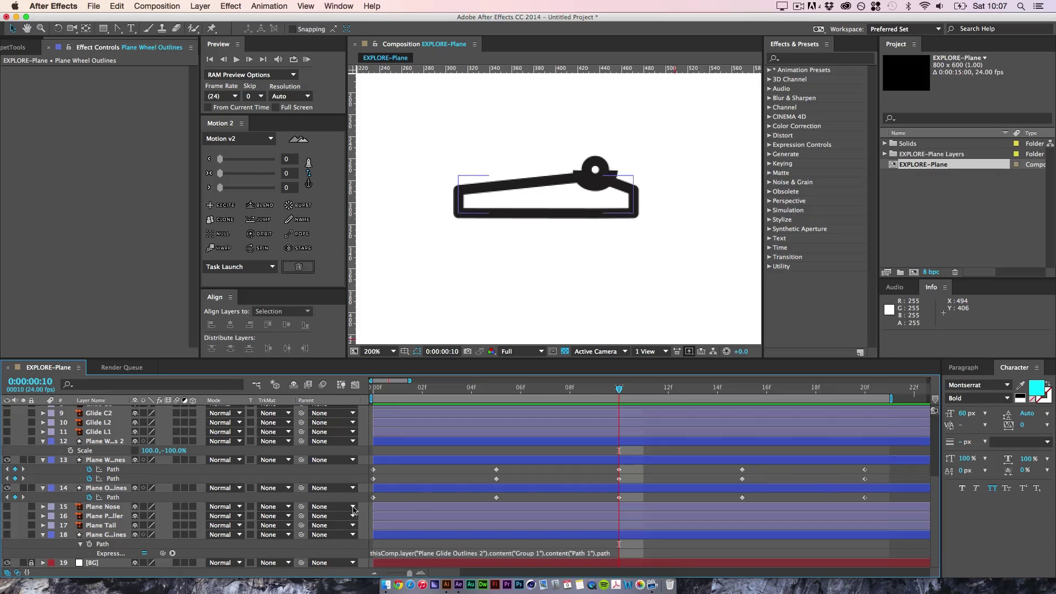
{"action": "left_click", "coordinate": [6, 535]}
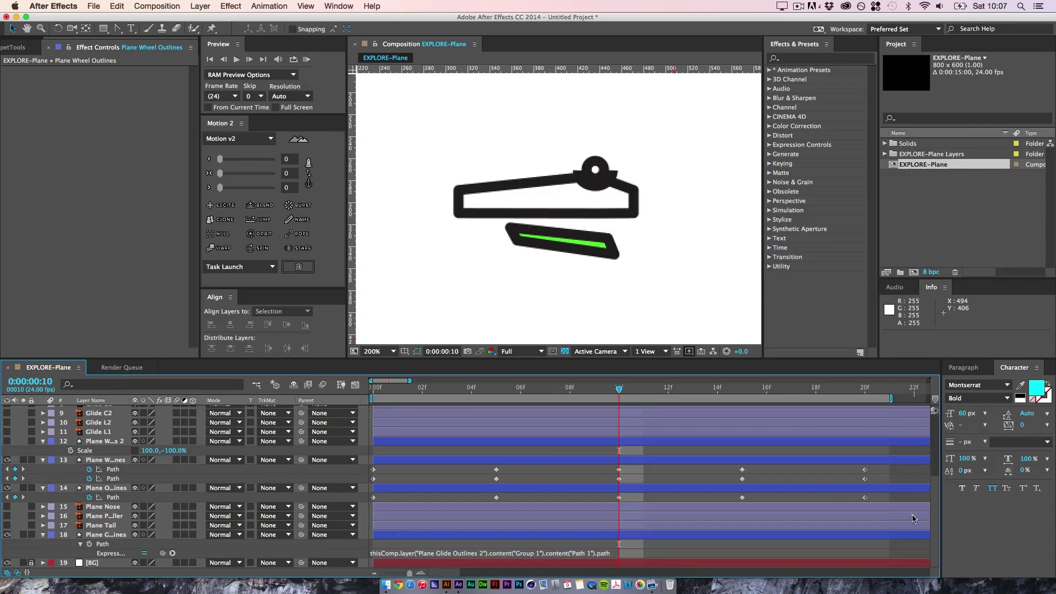
{"action": "scroll", "coordinate": [938, 506], "scroll_direction": "up", "scroll_amount": 5}
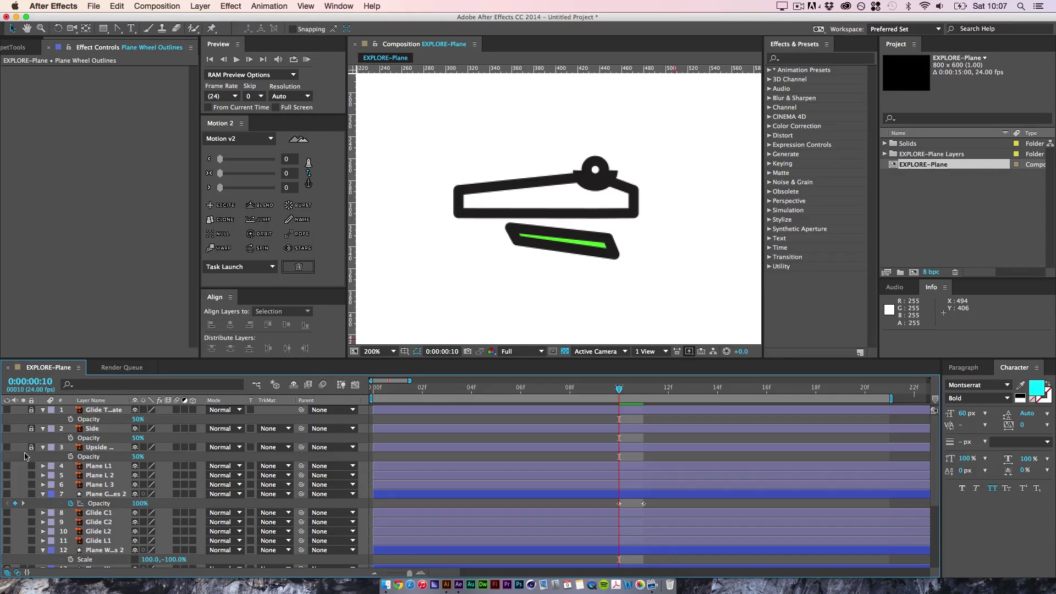
{"action": "left_click", "coordinate": [7, 494]}
- Preview the roll with wing and wheel together, and check the wheel's motion between 0:00:00:14 and 0:00:00:18
{"action": "left_click_drag", "start_coordinate": [621, 397], "coordinate": [885, 421]}
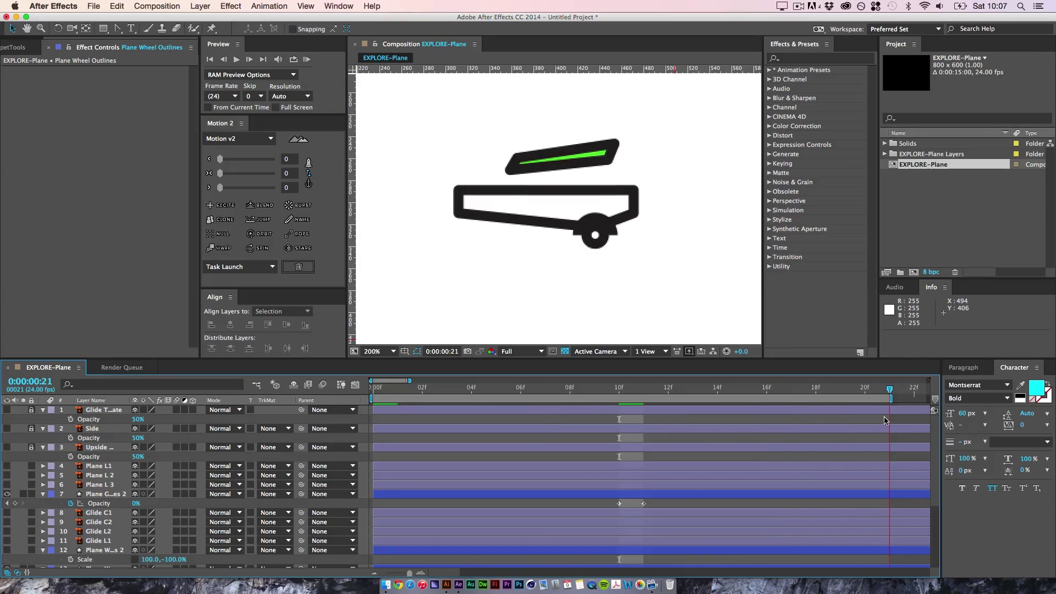
{"action": "key", "text": "space"}
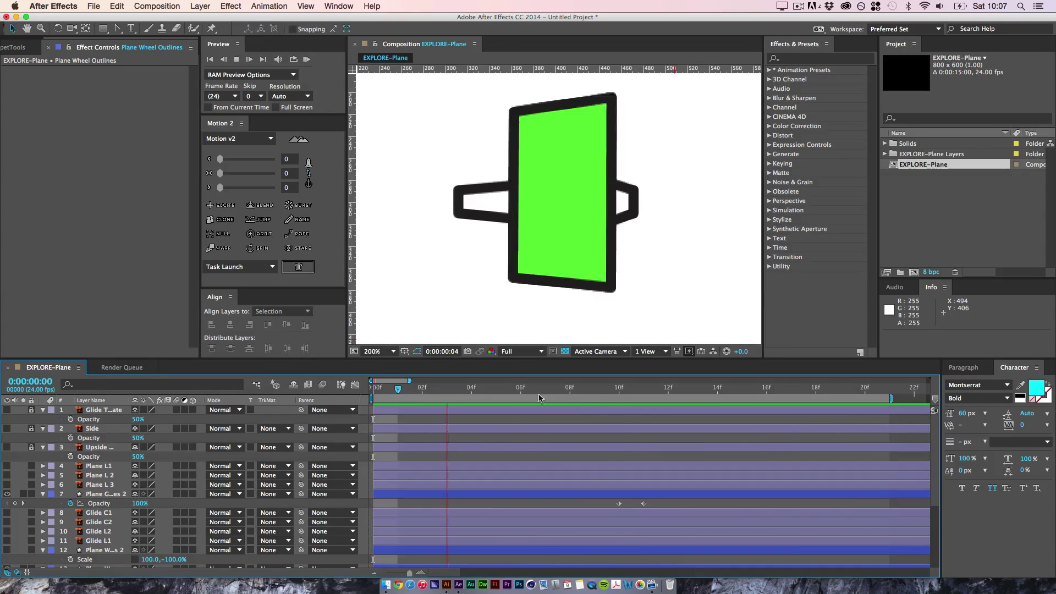
{"action": "key", "text": "space"}
{"action": "key", "text": "space"}
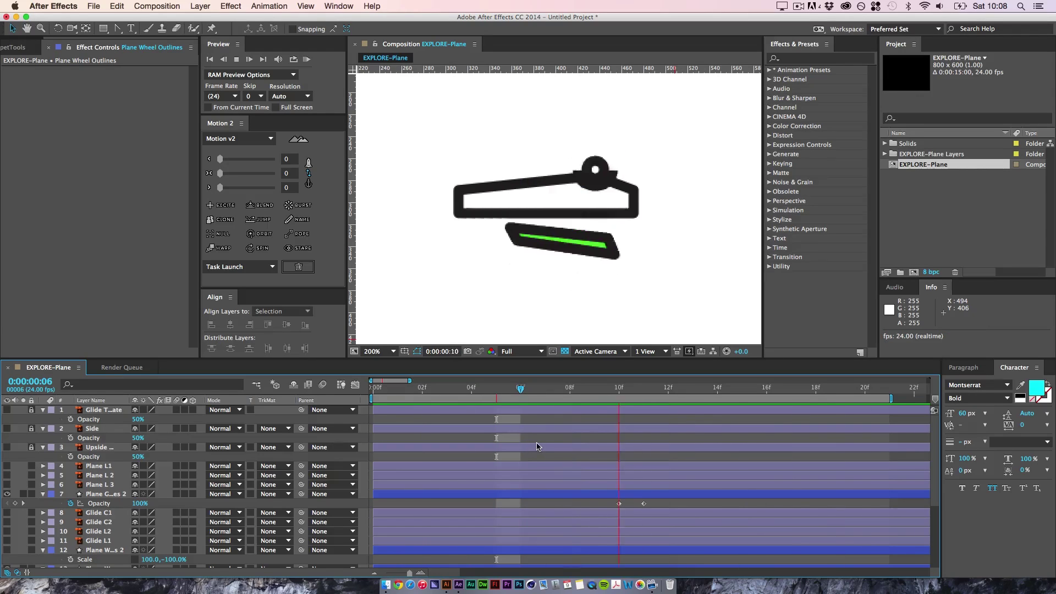
{"action": "key", "text": "space"}
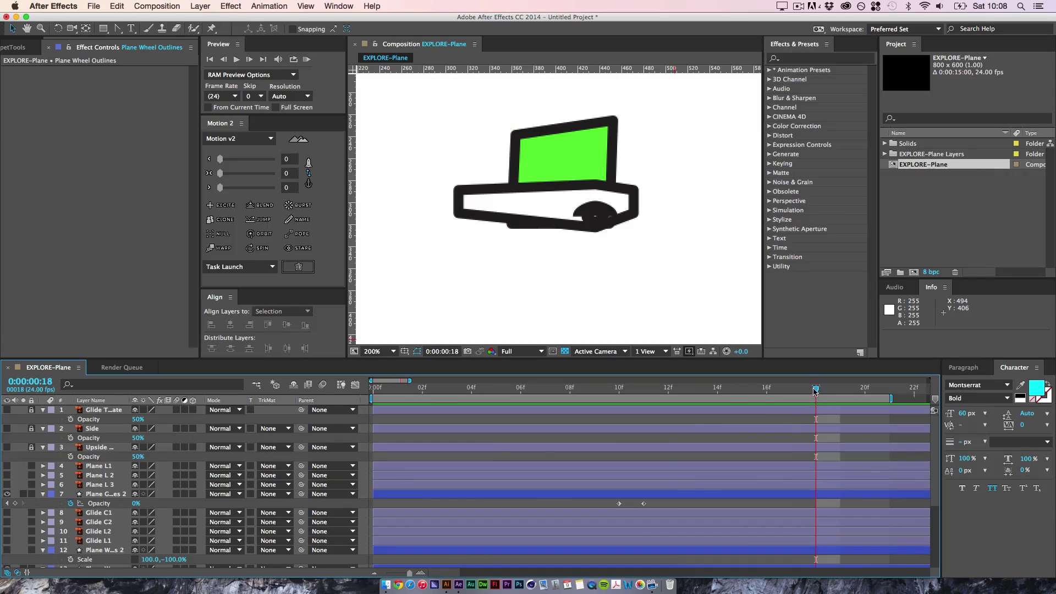
{"action": "left_click_drag", "start_coordinate": [815, 392], "coordinate": [737, 398]}
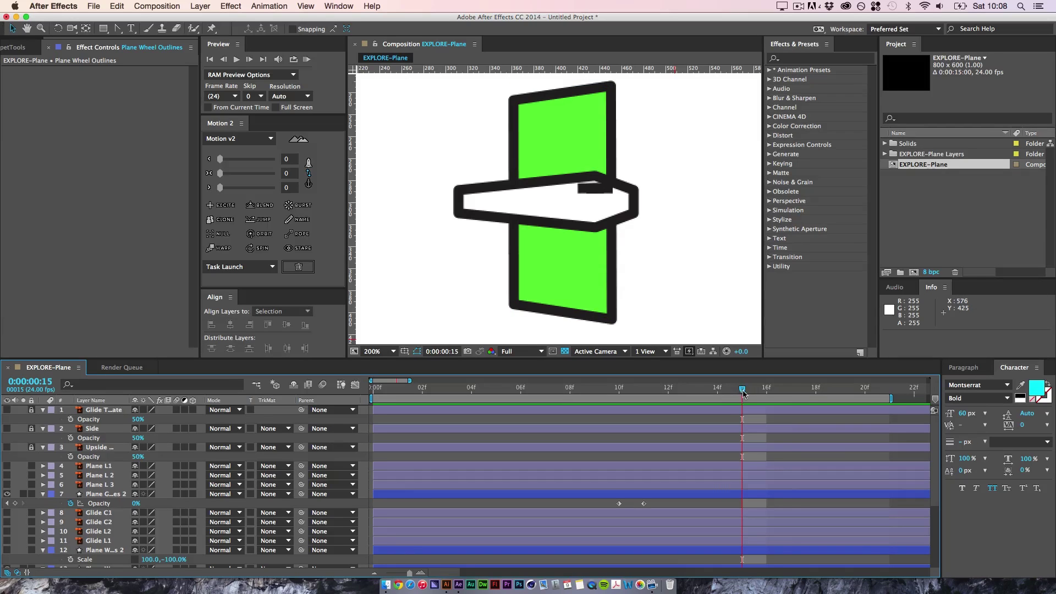
{"action": "left_click_drag", "start_coordinate": [743, 393], "coordinate": [728, 413]}
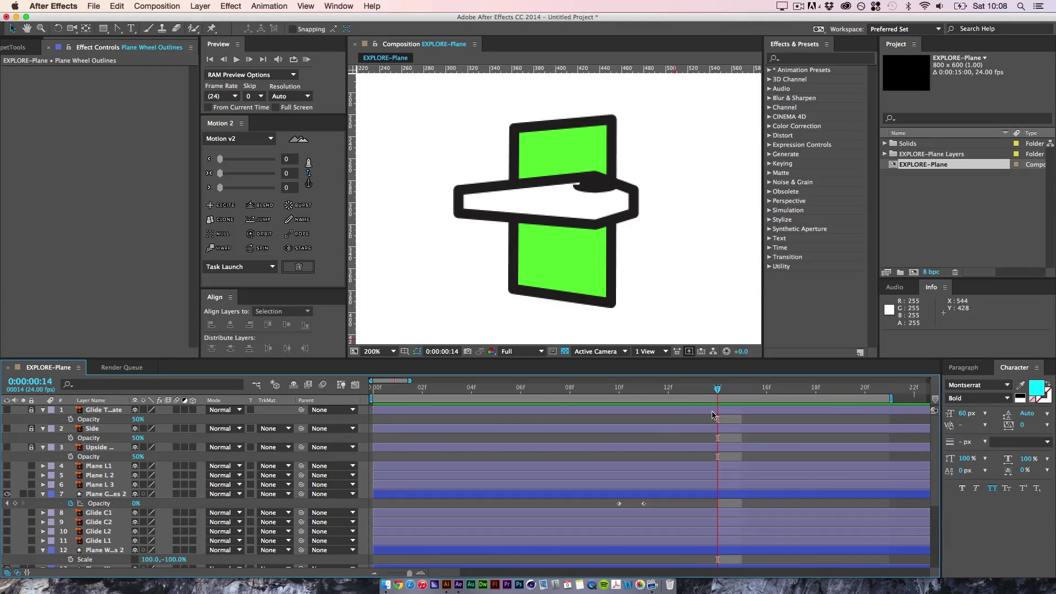
- Move the current time to 0:00:00:00 and make the Plane Tail layer visible
{"action": "key", "text": "comma"}
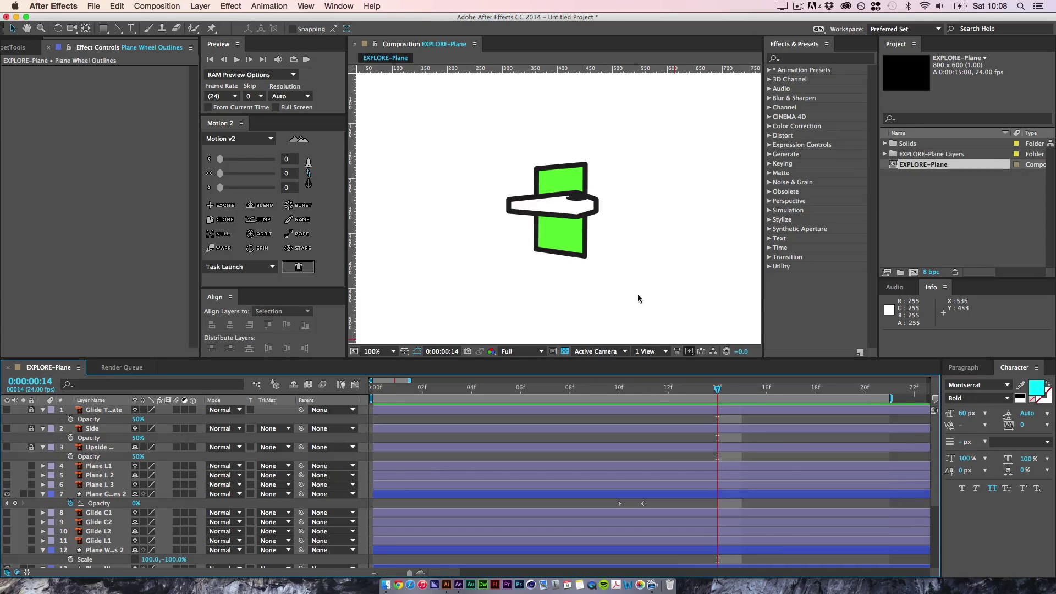
{"action": "left_click_drag", "start_coordinate": [717, 390], "coordinate": [365, 378]}
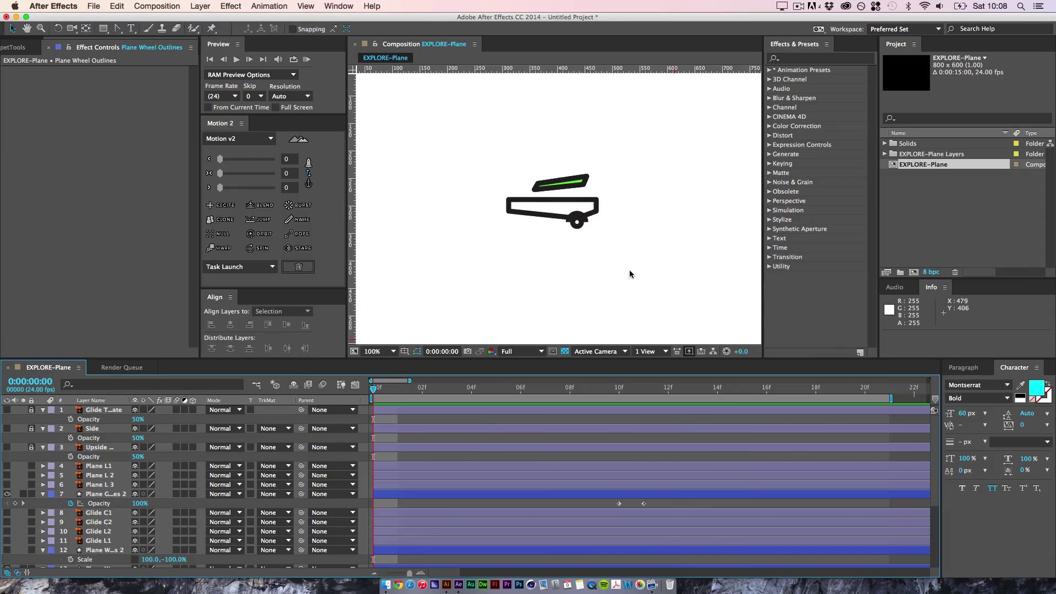
{"action": "left_click_drag", "start_coordinate": [937, 485], "coordinate": [937, 542]}
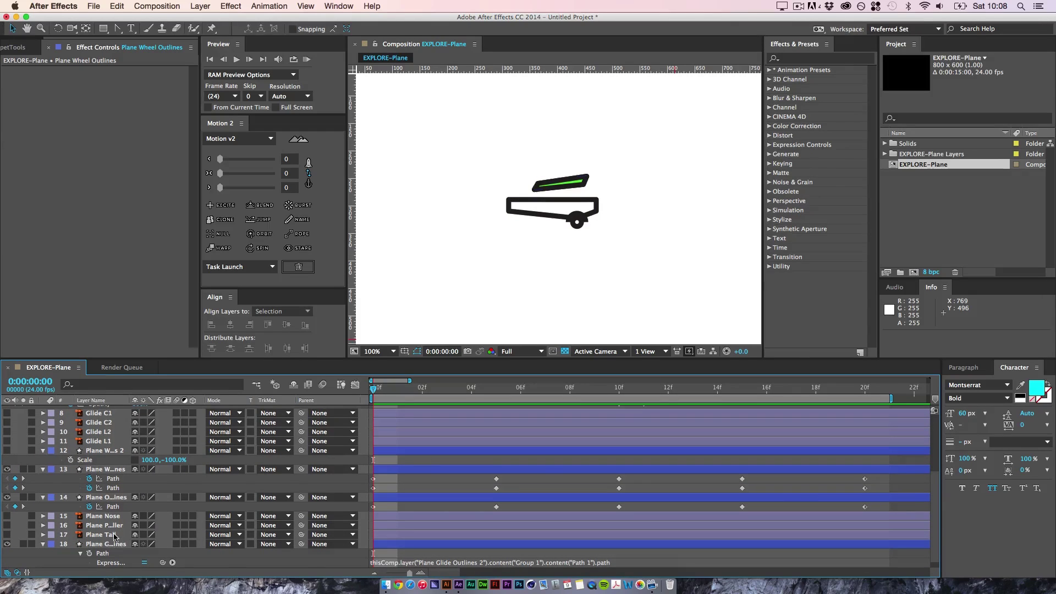
{"action": "scroll", "coordinate": [114, 536], "scroll_direction": "down", "scroll_amount": 1}
{"action": "left_click", "coordinate": [7, 525]}
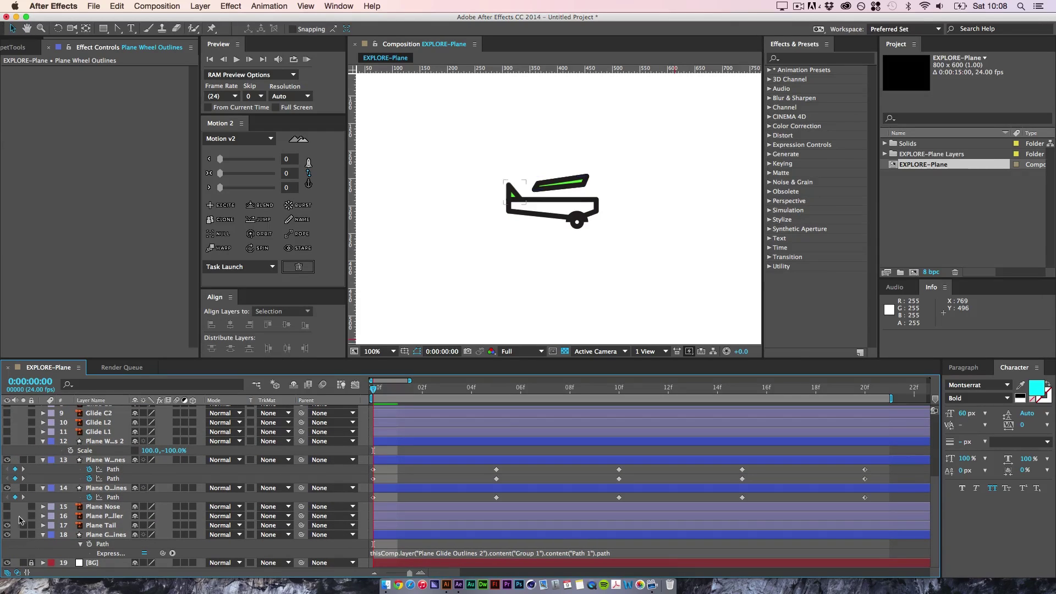
- Create shapes from the Plane Tail vector layer and place the resulting outlines layer directly below Plane Tail
{"action": "right_click", "coordinate": [103, 529]}
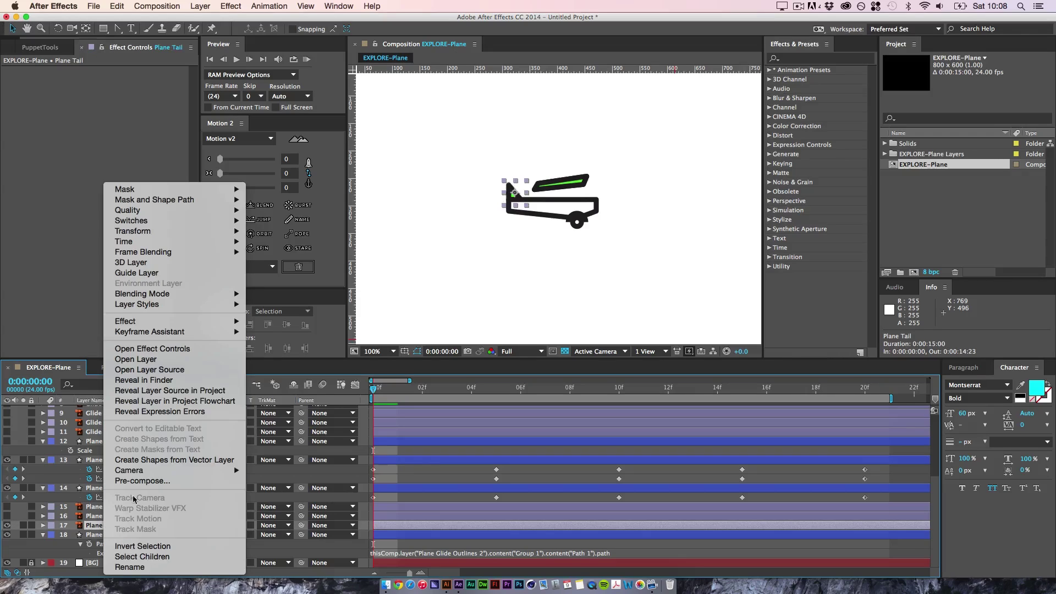
{"action": "left_click", "coordinate": [218, 462]}
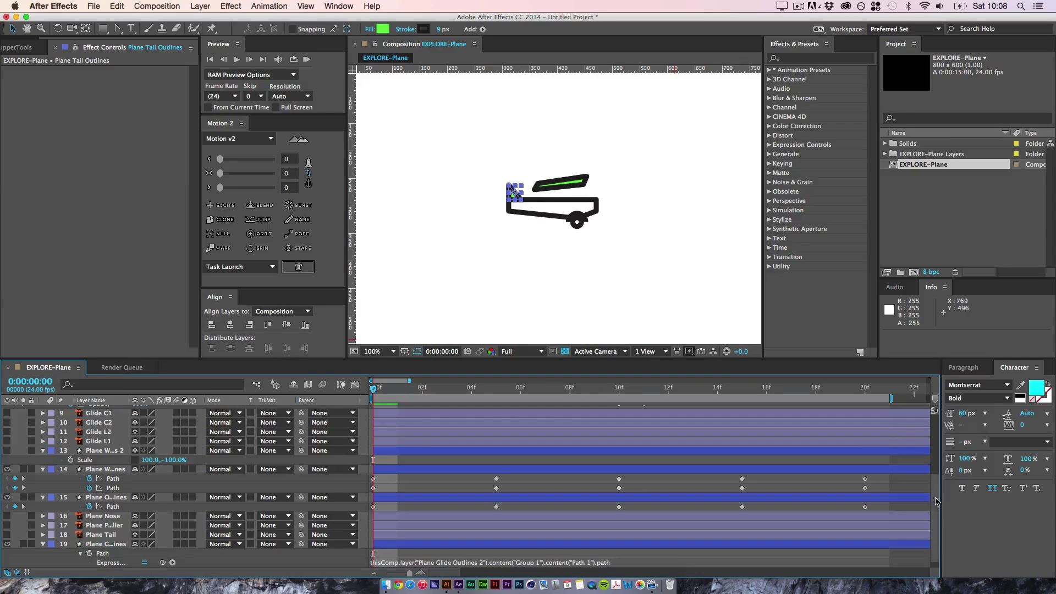
{"action": "scroll", "coordinate": [880, 451], "scroll_direction": "up", "scroll_amount": 5}
{"action": "left_click_drag", "start_coordinate": [105, 409], "coordinate": [117, 547]}
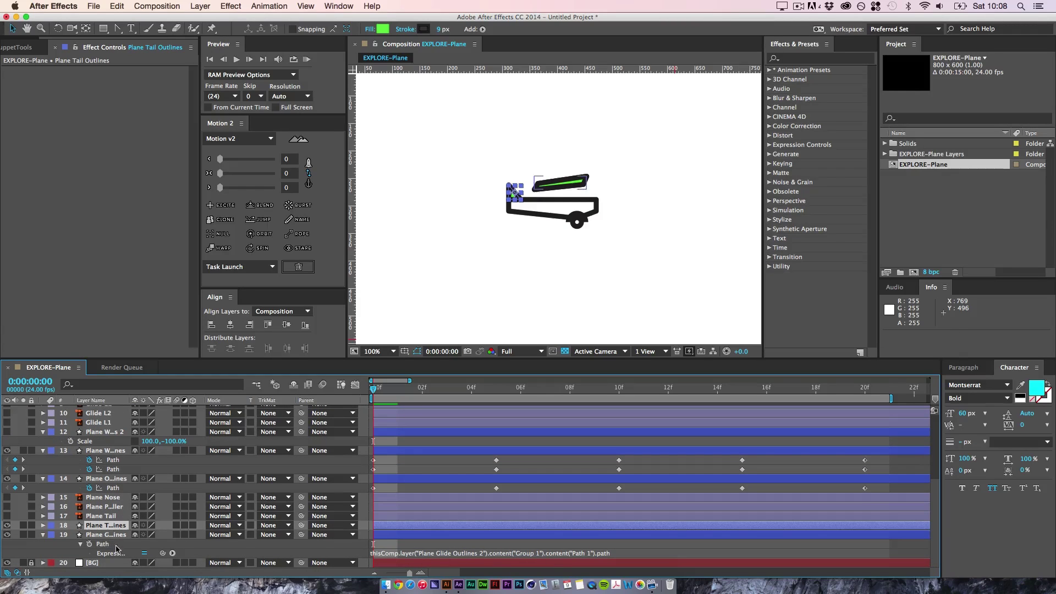
- Delete the Plane Tail vector layer and set a Path keyframe on Plane Tail Outlines at 0:00:00:00
{"action": "left_click", "coordinate": [108, 517]}
{"action": "key", "text": "Delete"}
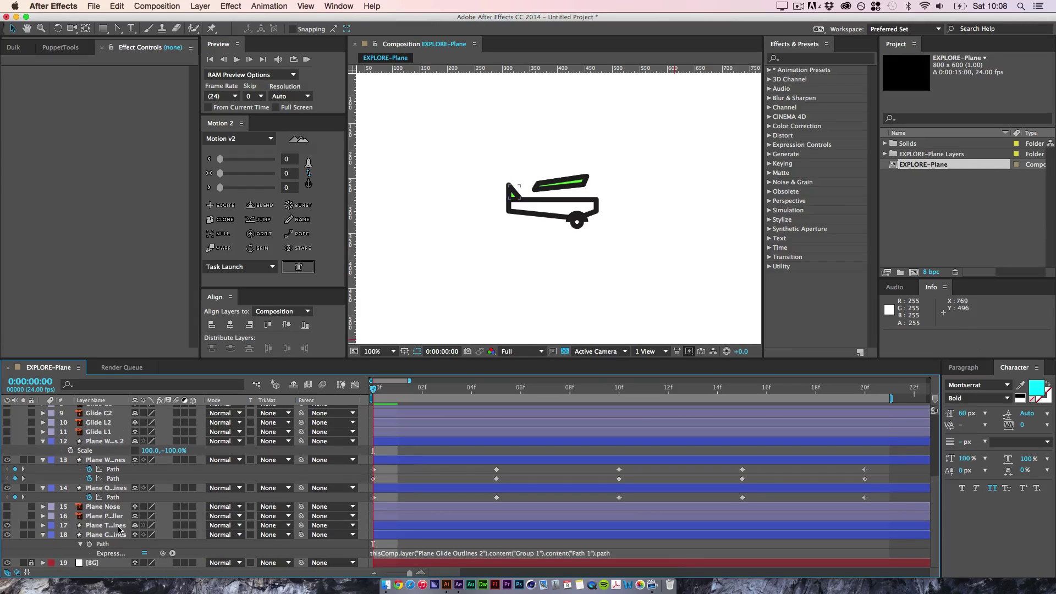
{"action": "left_click", "coordinate": [43, 525]}
{"action": "left_click", "coordinate": [52, 535]}
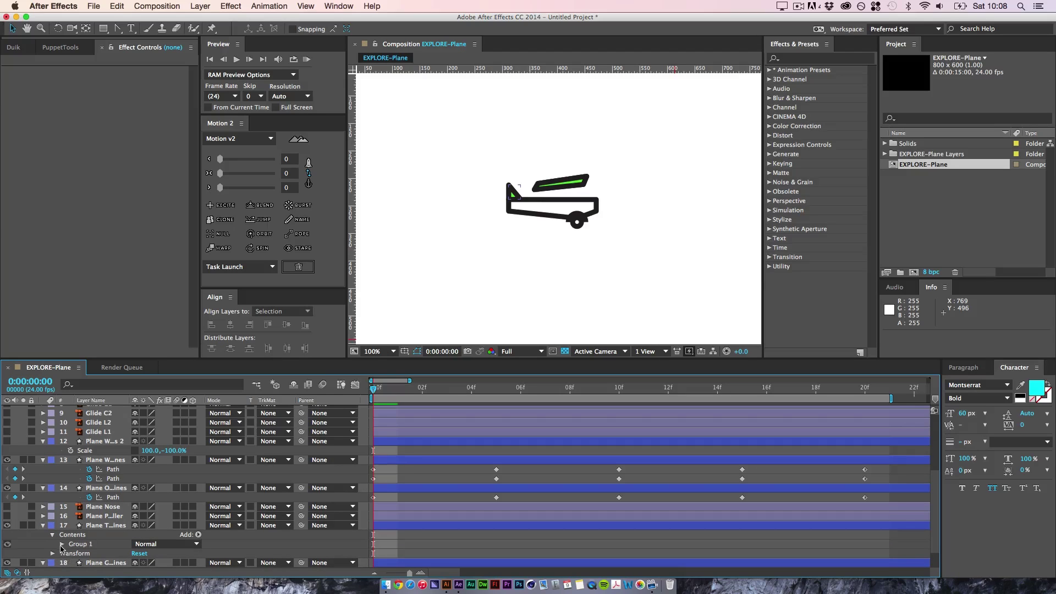
{"action": "left_click", "coordinate": [61, 545]}
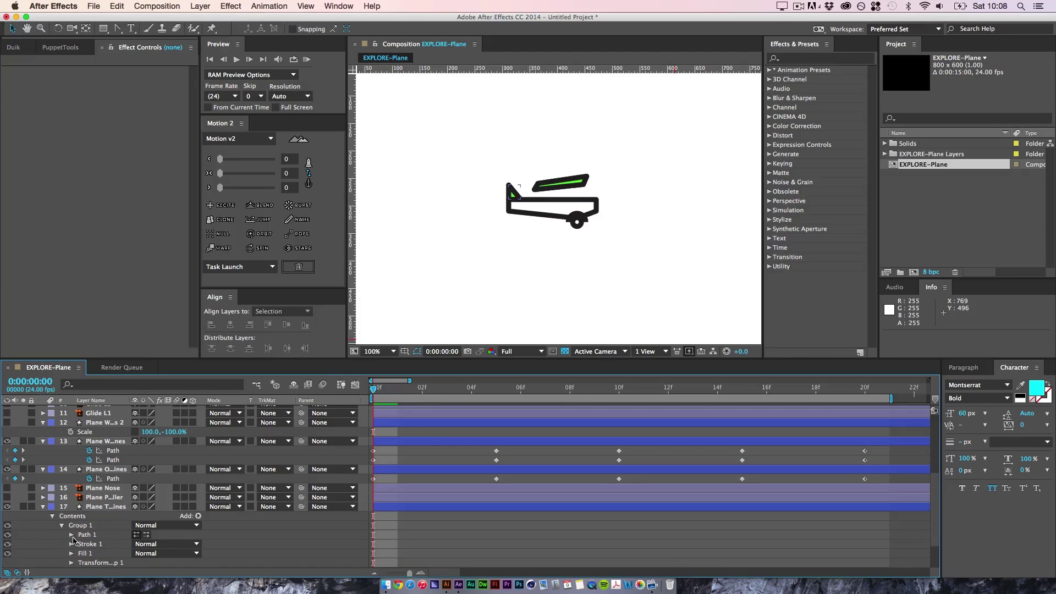
{"action": "left_click", "coordinate": [71, 535]}
{"action": "left_click", "coordinate": [89, 544]}
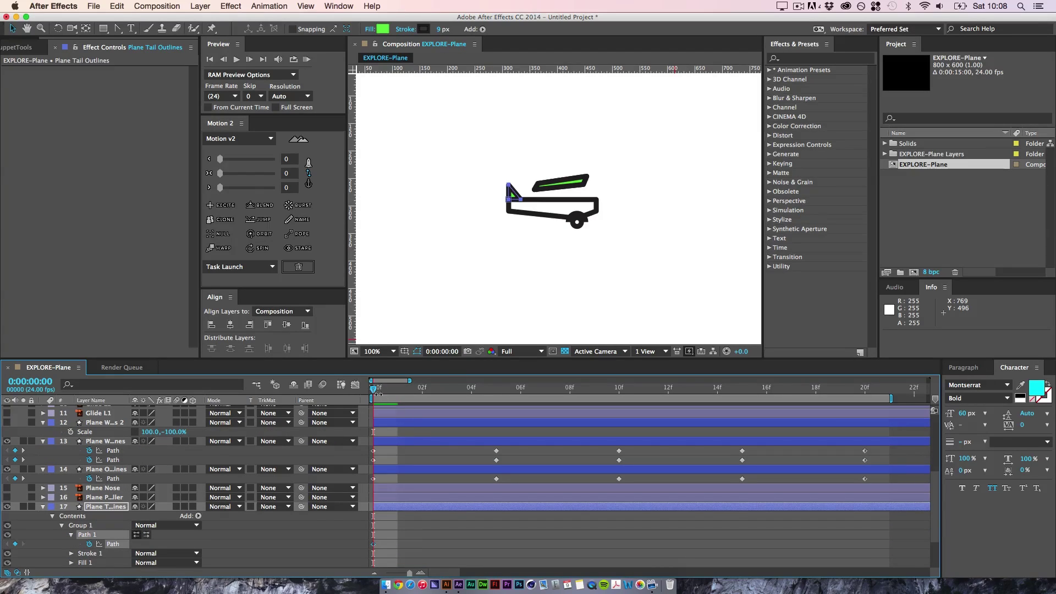
- At 0:00:00:05, lower the tail path to the middle of the body and flatten it into a horizontal line
{"action": "left_click_drag", "start_coordinate": [379, 394], "coordinate": [484, 410]}
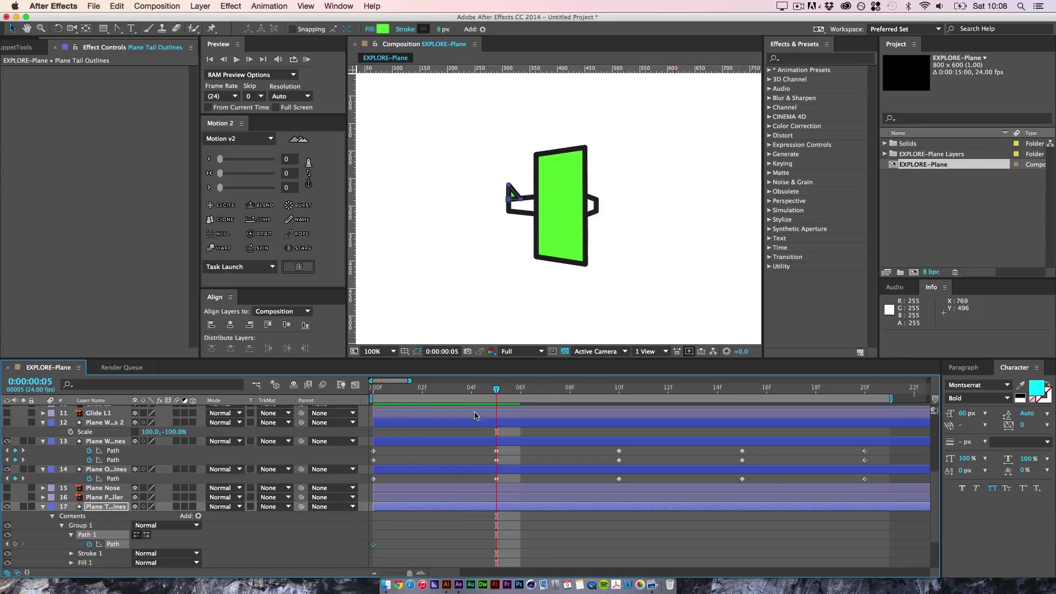
{"action": "key", "text": "period"}
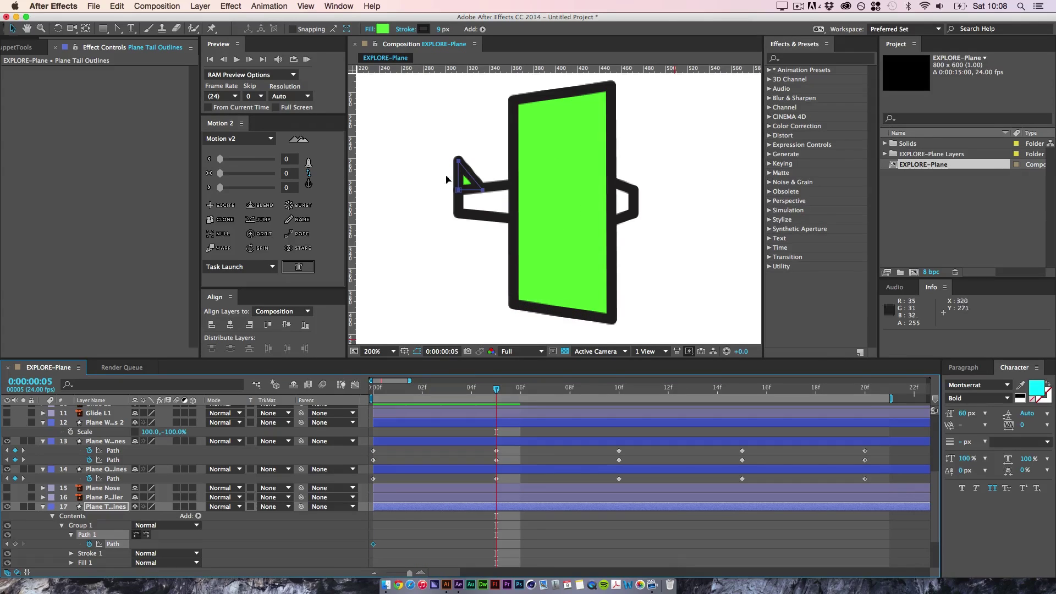
{"action": "left_click_drag", "start_coordinate": [432, 142], "coordinate": [485, 206]}
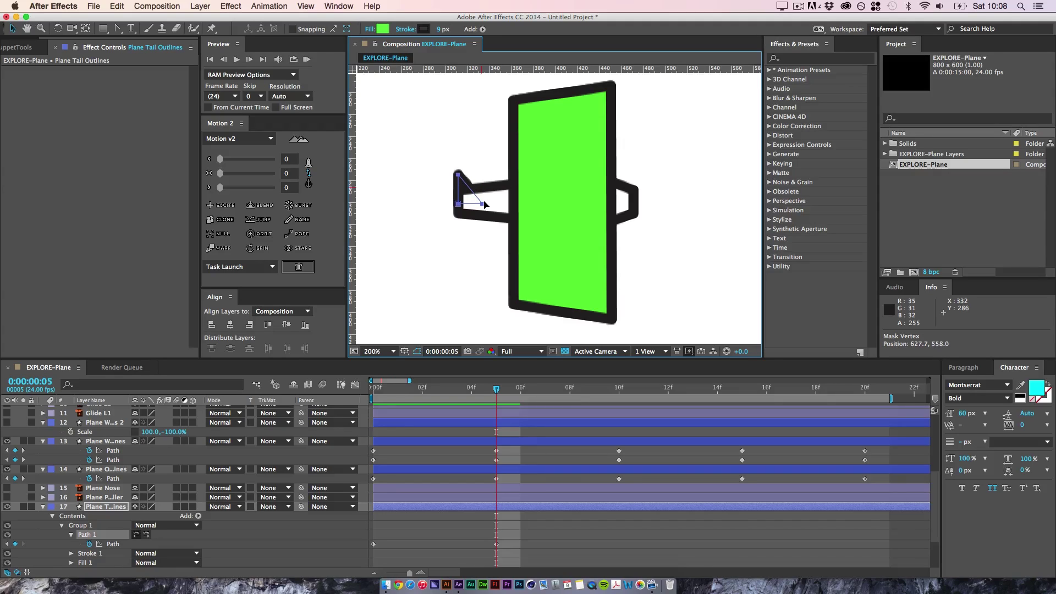
{"action": "left_click_drag", "start_coordinate": [441, 162], "coordinate": [459, 195]}
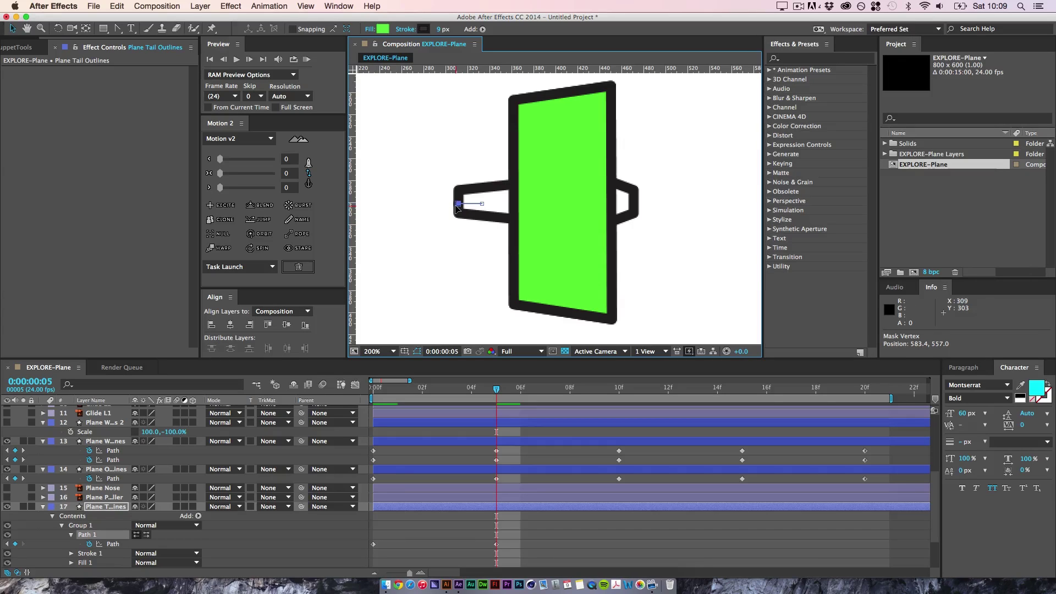
{"action": "key", "text": "period"}
{"action": "key", "text": "space"}
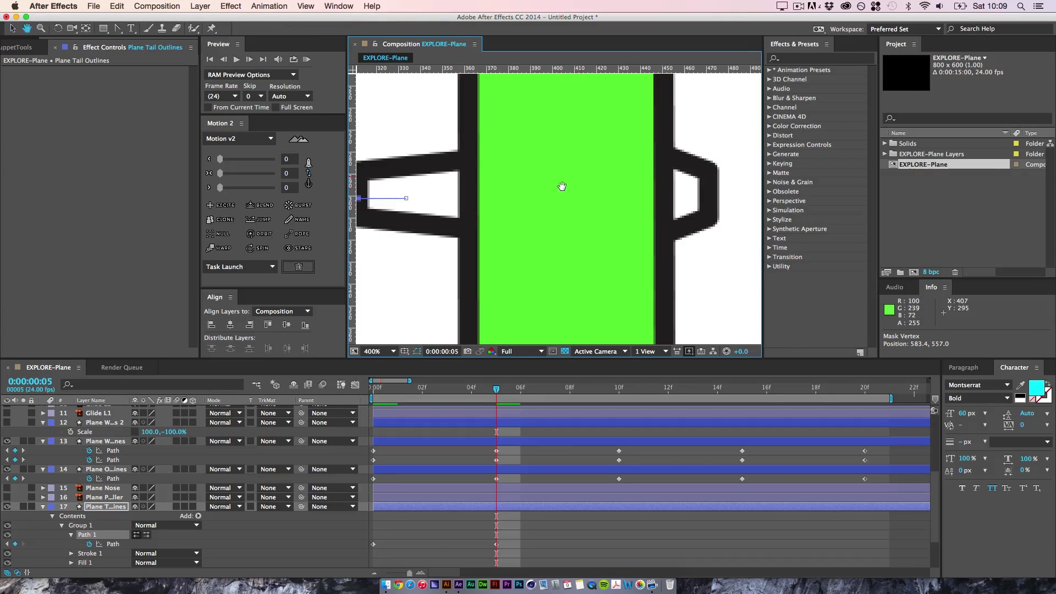
{"action": "left_click_drag", "start_coordinate": [428, 186], "coordinate": [533, 197]}
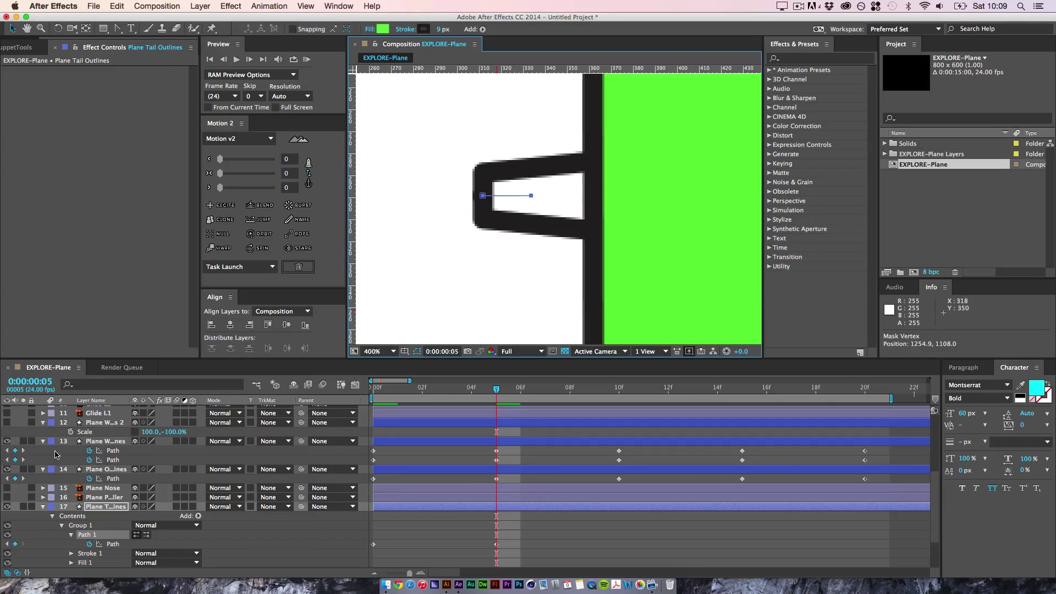
{"action": "left_click", "coordinate": [450, 535]}
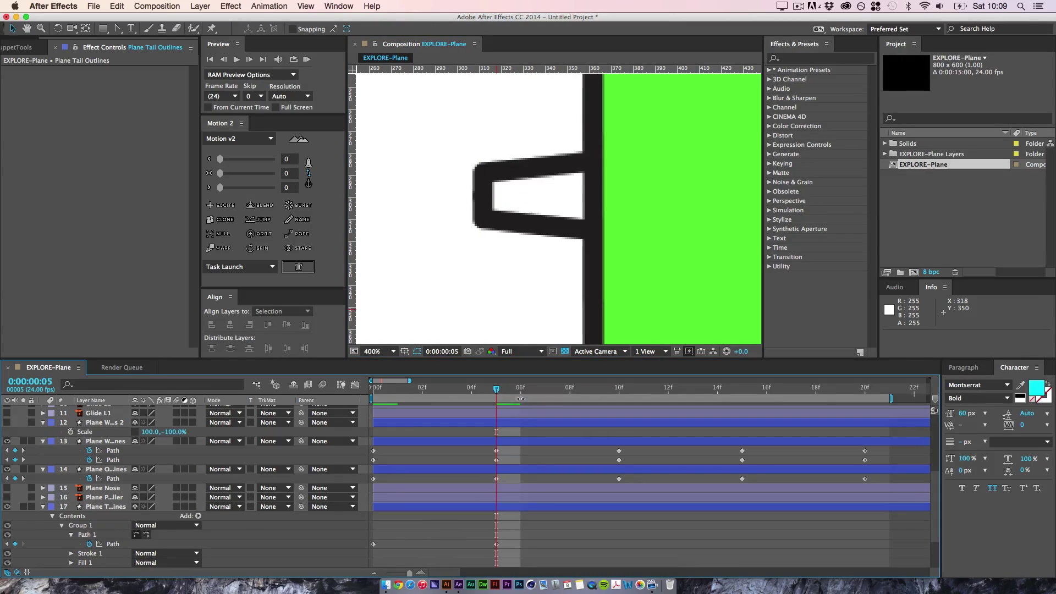
- At 0:00:00:10, paste the tail's first Path keyframe and reshape it to hang upside down from the body's lower edge
{"action": "left_click_drag", "start_coordinate": [497, 393], "coordinate": [619, 393]}
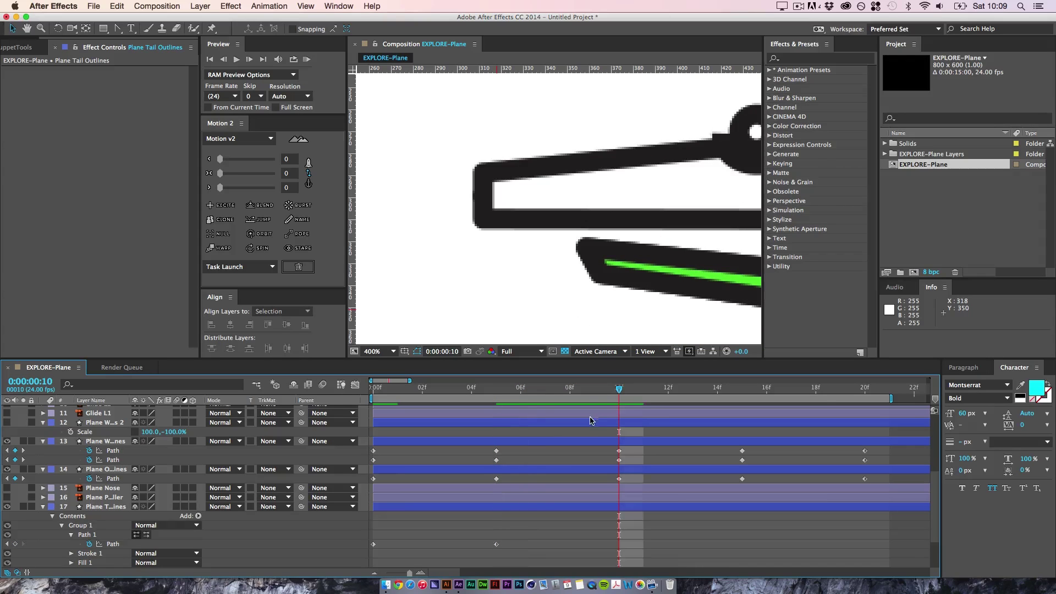
{"action": "left_click", "coordinate": [374, 545]}
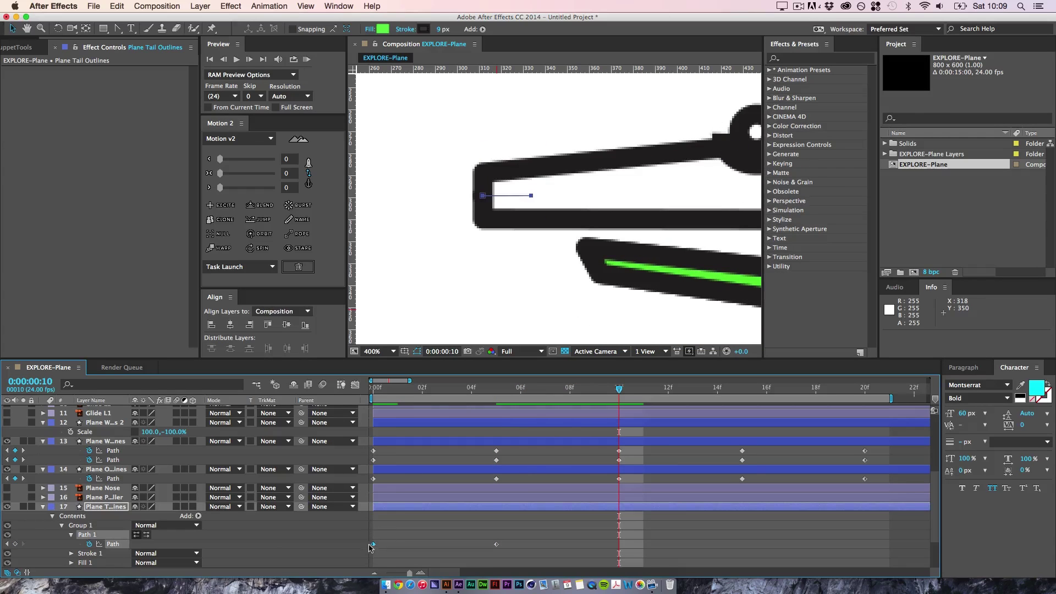
{"action": "key", "text": "super+v"}
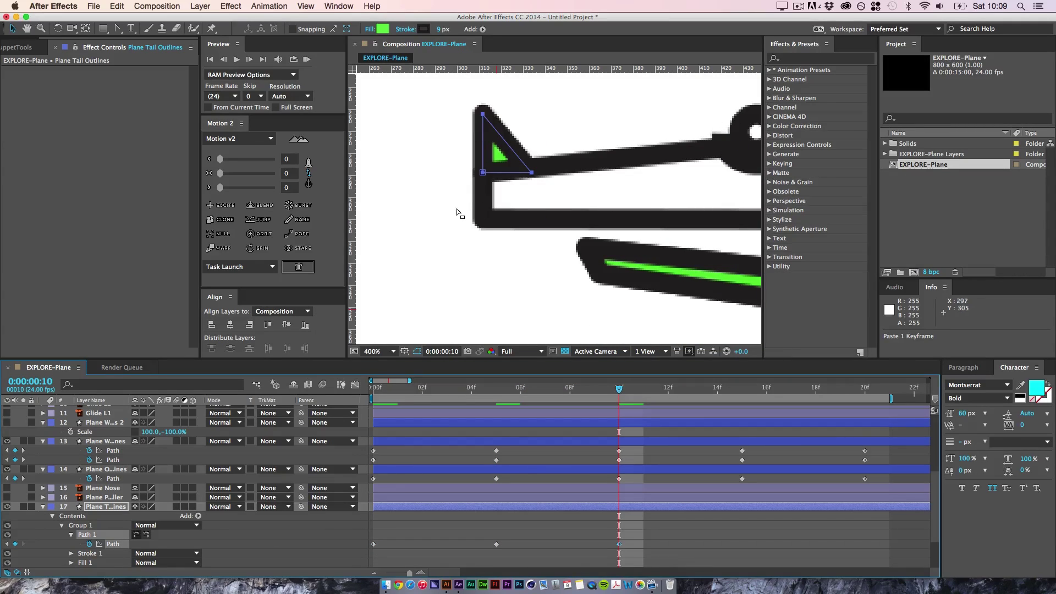
{"action": "left_click_drag", "start_coordinate": [452, 211], "coordinate": [536, 112]}
{"action": "left_click_drag", "start_coordinate": [532, 172], "coordinate": [533, 222]}
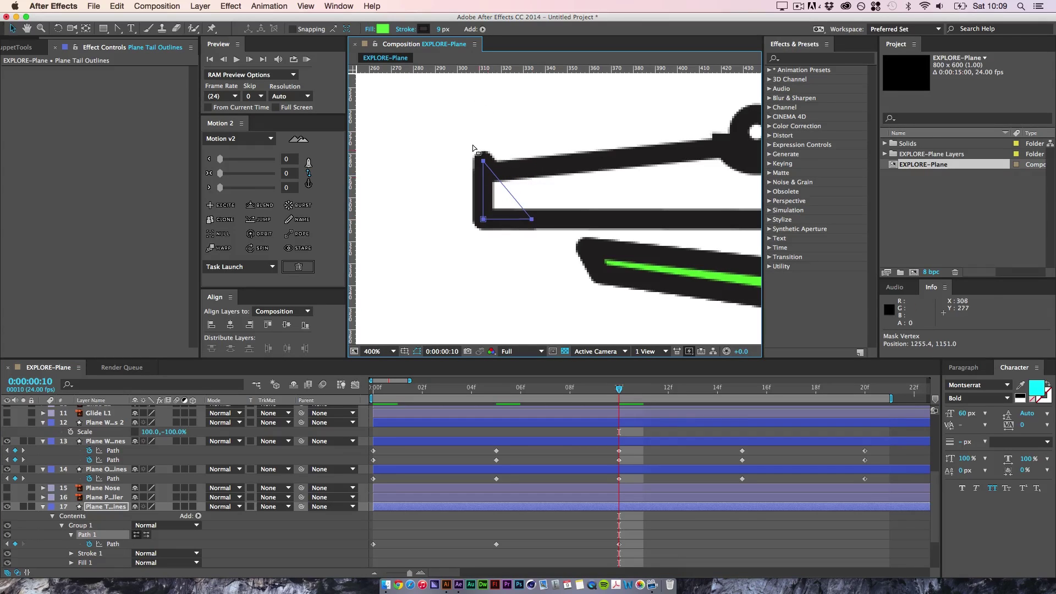
{"action": "left_click", "coordinate": [482, 161]}
{"action": "left_click_drag", "start_coordinate": [482, 162], "coordinate": [499, 291]}
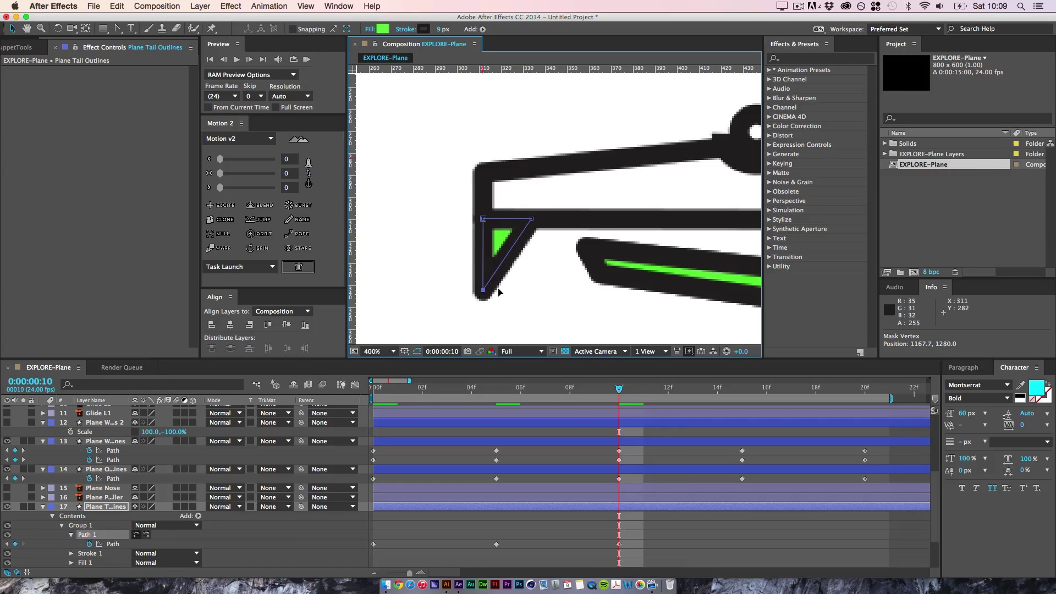
{"action": "key", "text": "comma"}
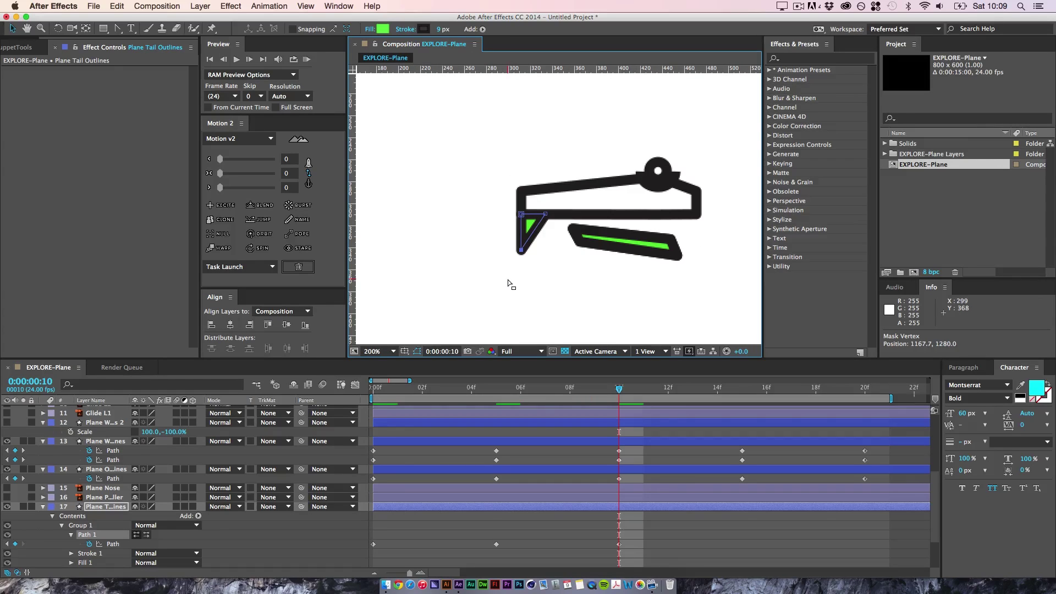
- Check the tail's roll between its Path keyframes up to 0:00:00:10
{"action": "left_click", "coordinate": [621, 433]}
{"action": "left_click_drag", "start_coordinate": [619, 388], "coordinate": [399, 388]}
{"action": "key", "text": "k"}
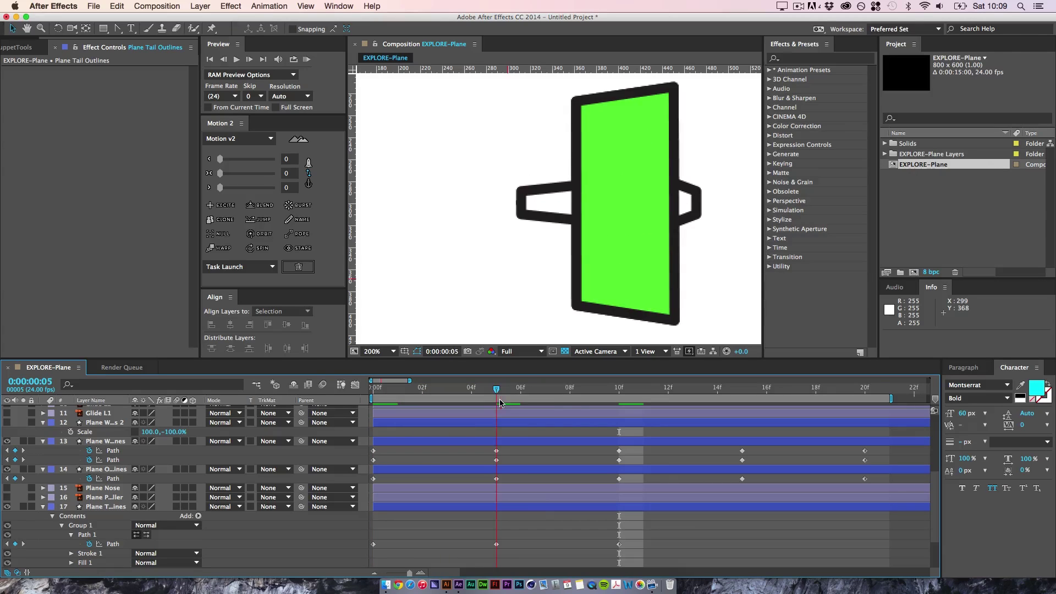
{"action": "key", "text": "k"}
{"action": "scroll", "coordinate": [664, 547], "scroll_direction": "down", "scroll_amount": 3}
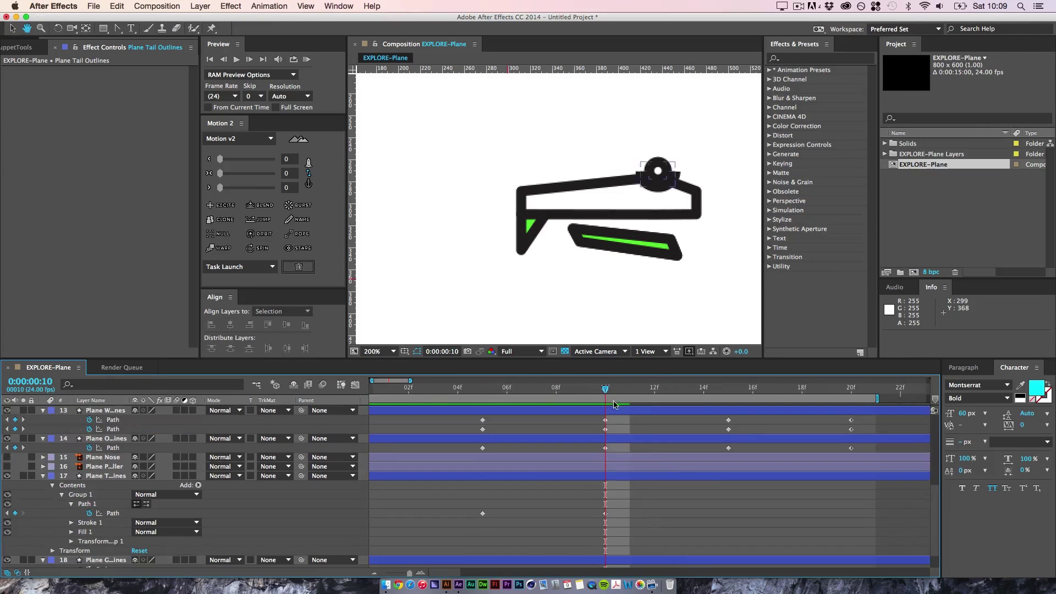
- Copy the tail's flattened Path keyframe from 0:00:00:05 to 0:00:00:15
{"action": "key", "text": "k"}
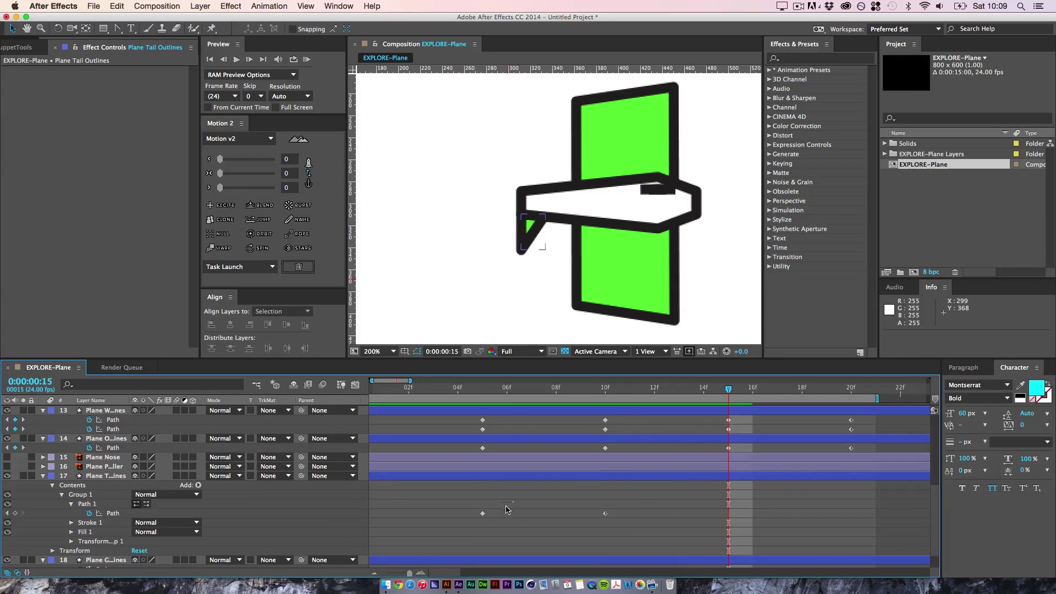
{"action": "left_click_drag", "start_coordinate": [505, 506], "coordinate": [473, 522]}
{"action": "key", "text": "super+c"}
{"action": "key", "text": "super+v"}
{"action": "left_click", "coordinate": [789, 500]}
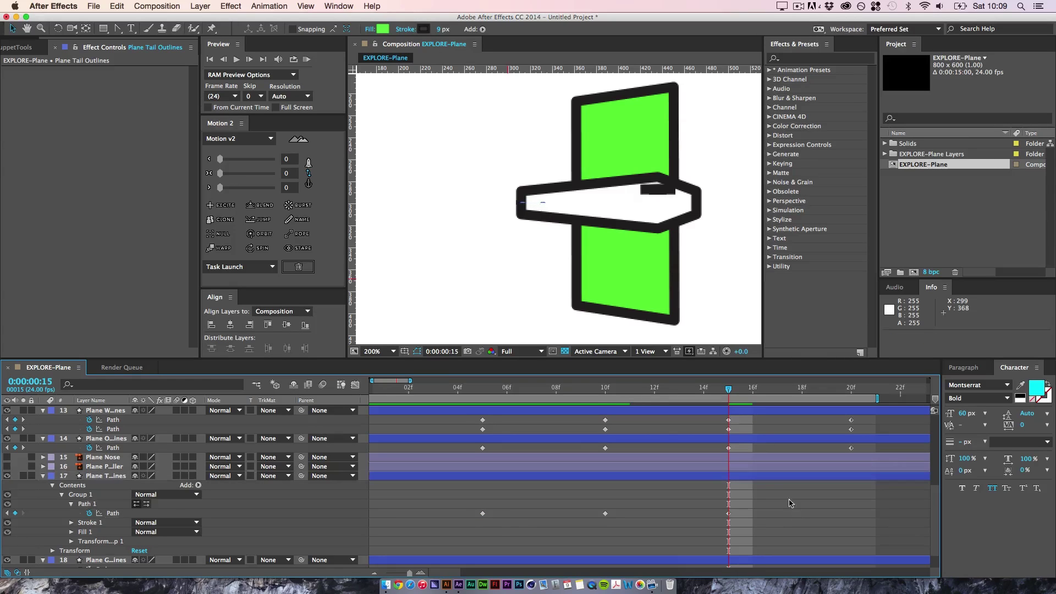
- Copy the tail's upright Path keyframe from 0:00:00:00 to 0:00:00:20
{"action": "left_click_drag", "start_coordinate": [730, 397], "coordinate": [852, 401]}
{"action": "key", "text": "space"}
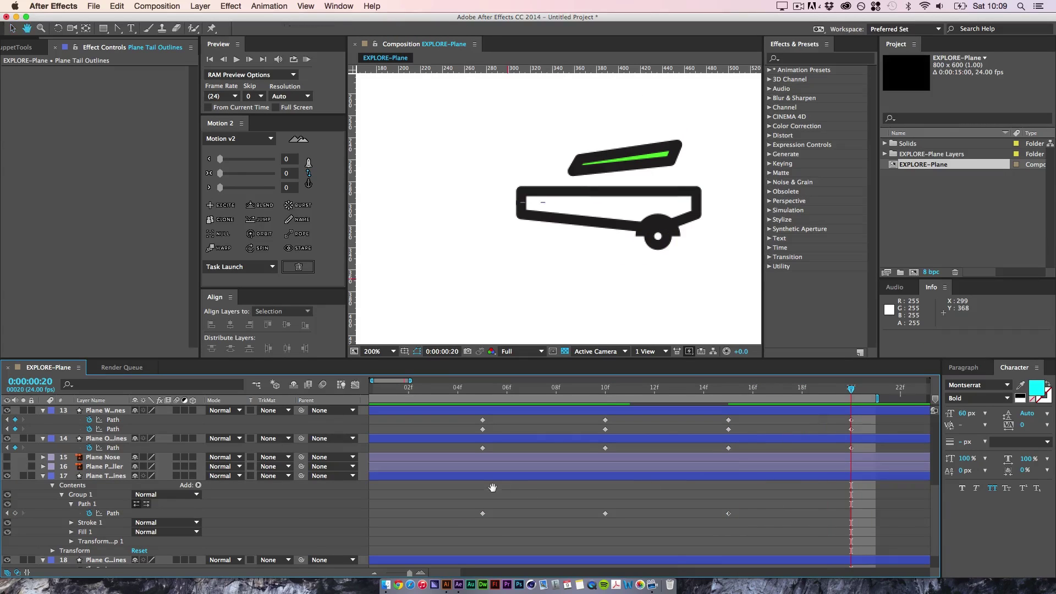
{"action": "left_click_drag", "start_coordinate": [492, 488], "coordinate": [510, 478]}
{"action": "left_click_drag", "start_coordinate": [407, 491], "coordinate": [371, 516]}
{"action": "key", "text": "super+c"}
{"action": "key", "text": "super+v"}
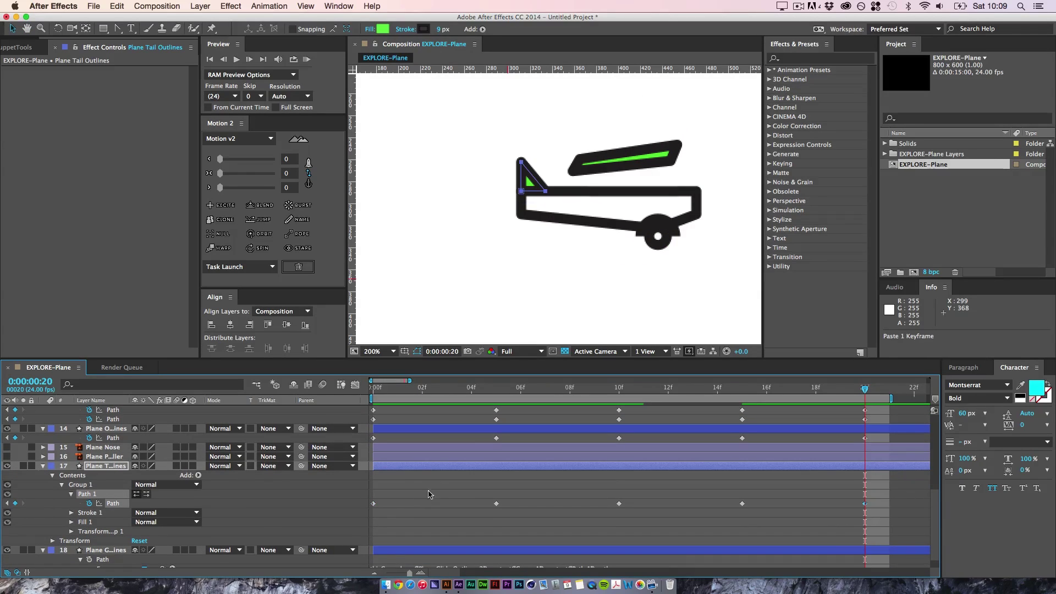
{"action": "left_click", "coordinate": [433, 498]}
- Duplicate the Plane Tail Outlines layer and show only the keyframed Path property on both tail layers
{"action": "left_click", "coordinate": [117, 468]}
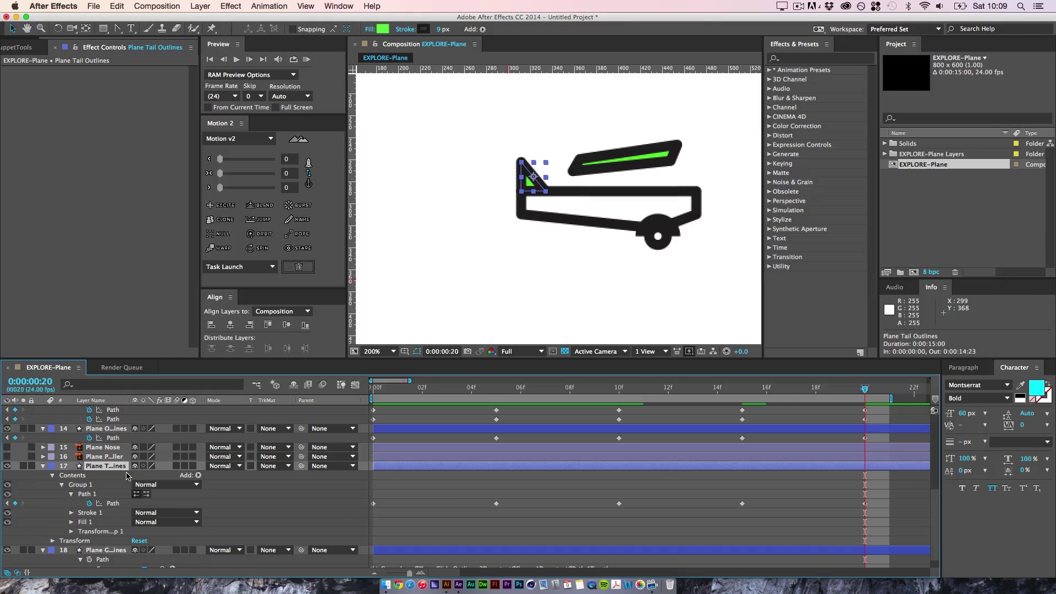
{"action": "key", "text": "super+d"}
{"action": "key", "text": "u"}
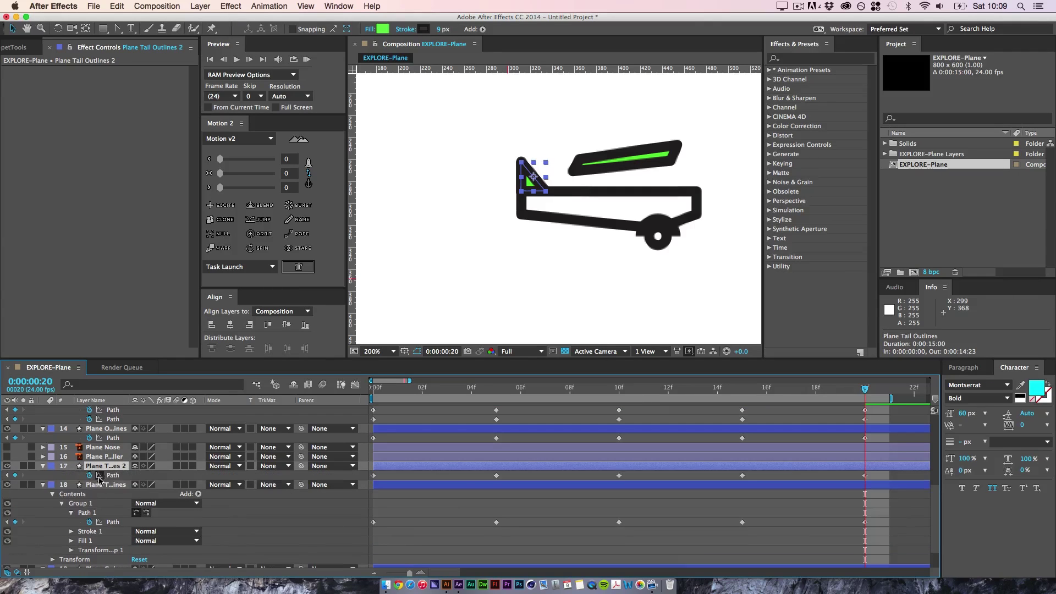
{"action": "left_click", "coordinate": [101, 485]}
{"action": "key", "text": "u"}
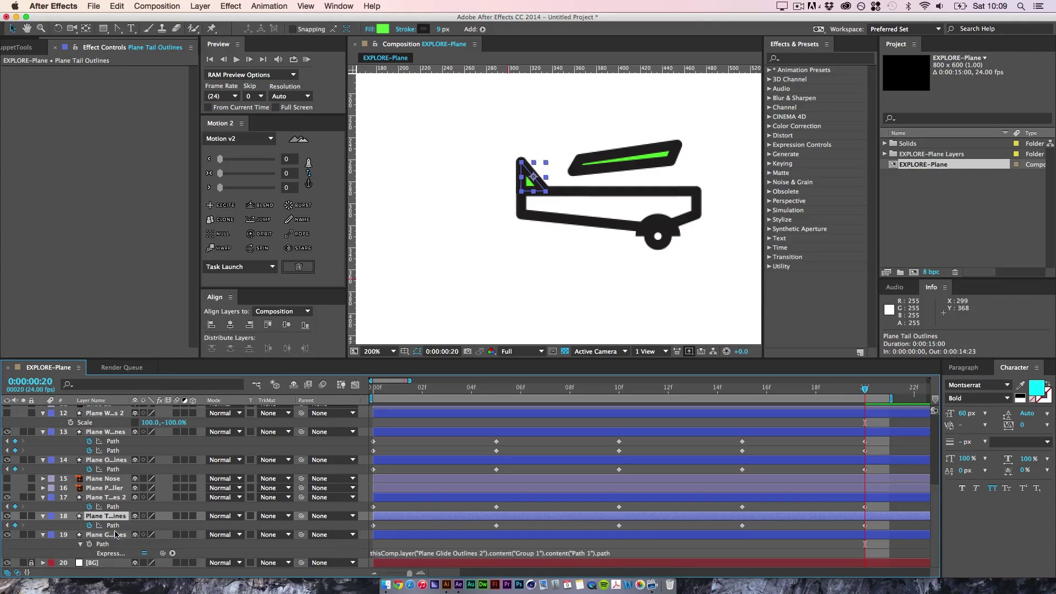
- Replace Plane Tail Outlines' Path keyframes with an expression linked to Plane Tail Outlines 2's Path, and move Plane Tail Outlines 2 directly above Plane Outline Outlines
{"action": "left_click", "coordinate": [374, 388]}
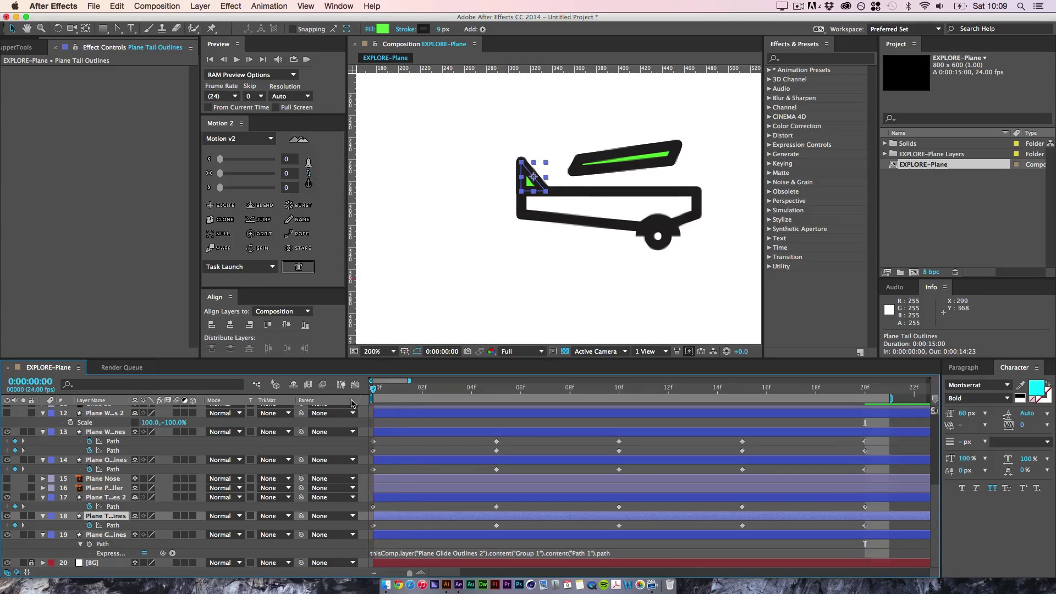
{"action": "left_click", "coordinate": [89, 525]}
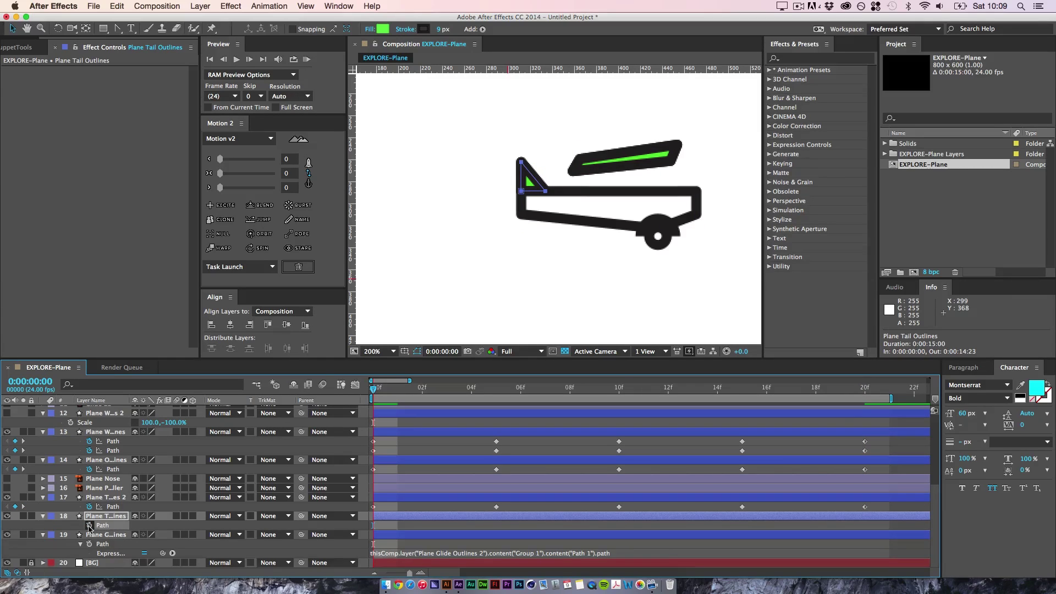
{"action": "left_click", "coordinate": [89, 526], "text": "alt"}
{"action": "left_click_drag", "start_coordinate": [163, 535], "coordinate": [110, 459]}
{"action": "left_click", "coordinate": [163, 511]}
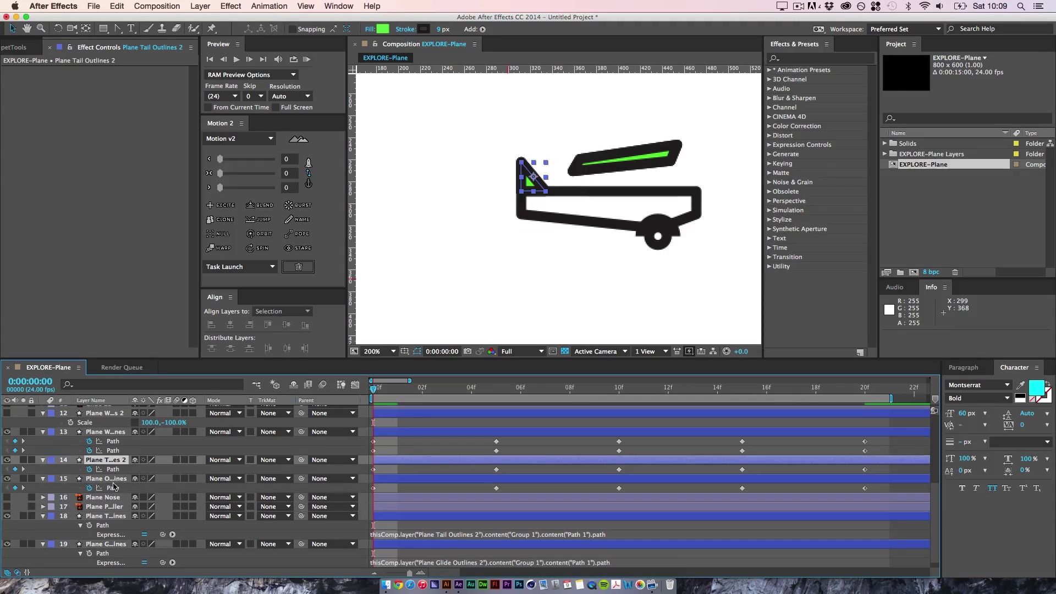
- Keyframe Plane Tail Outlines 2's Opacity at 100% on 0:00:00:10 and 0% on 0:00:00:11, and check the tail at 0:00:00:05
{"action": "left_click", "coordinate": [391, 443]}
{"action": "left_click_drag", "start_coordinate": [371, 392], "coordinate": [619, 426]}
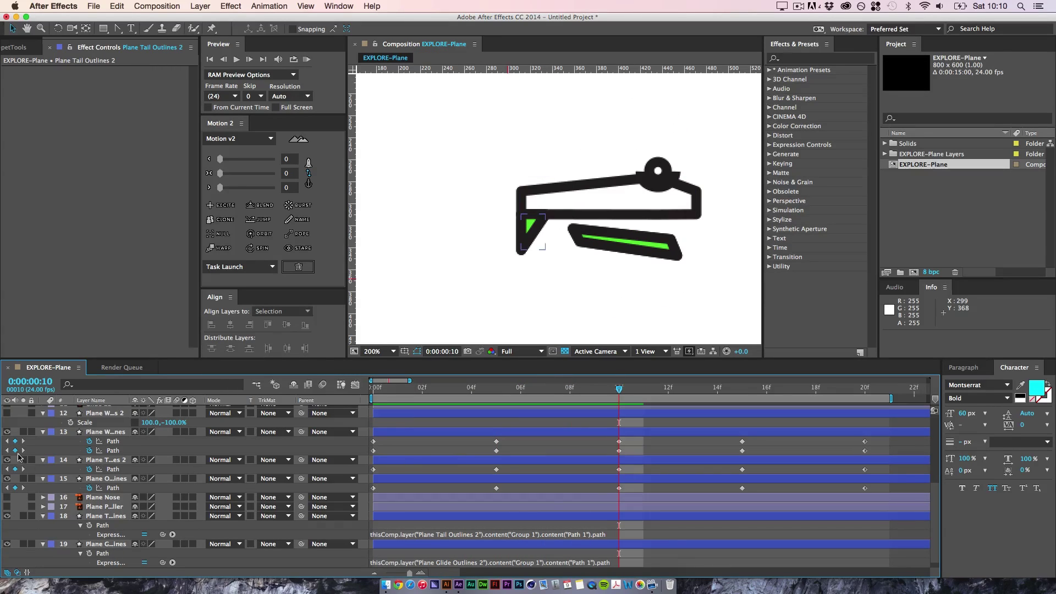
{"action": "left_click", "coordinate": [105, 479]}
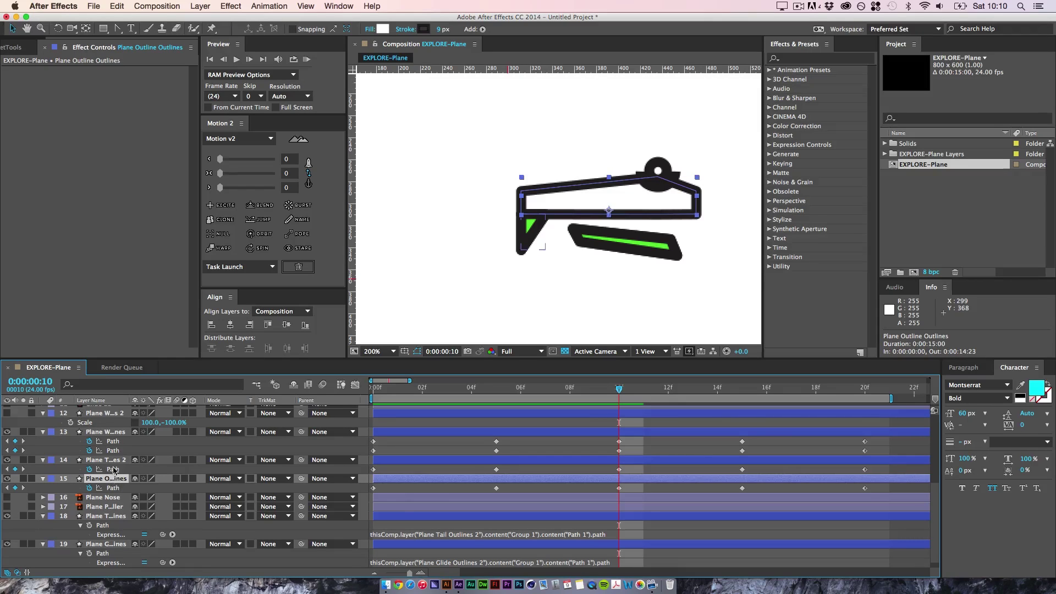
{"action": "left_click", "coordinate": [113, 469]}
{"action": "key", "text": "t"}
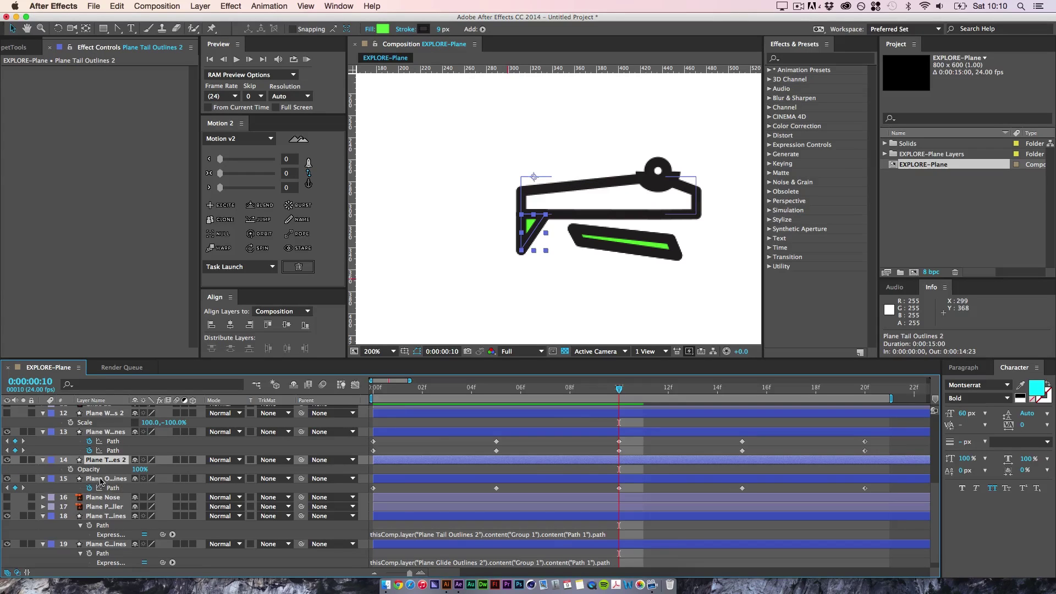
{"action": "left_click", "coordinate": [70, 470]}
{"action": "key", "text": "Page_Down"}
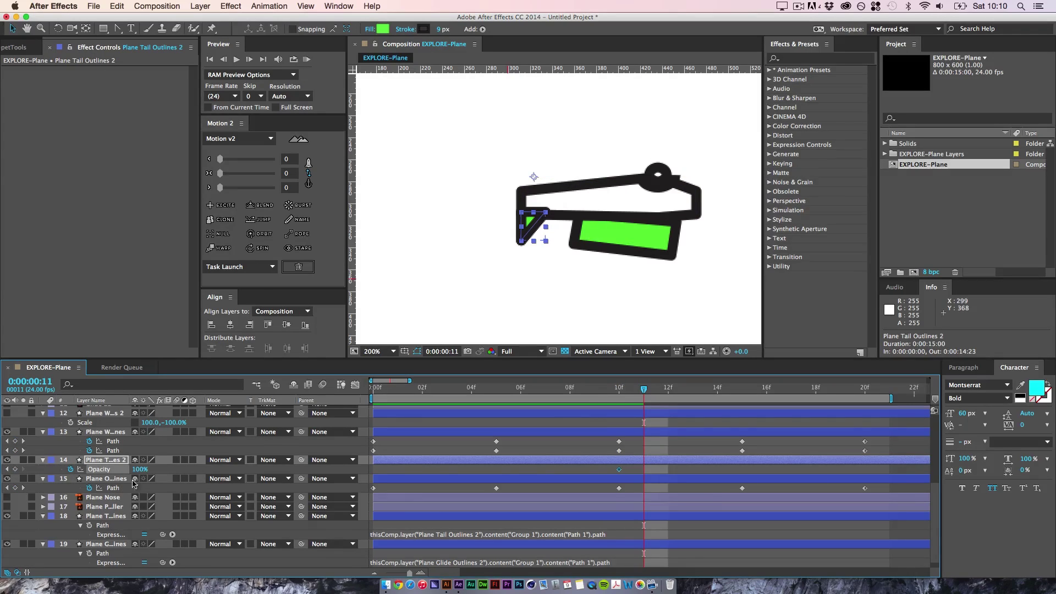
{"action": "type", "text": "0"}
{"action": "key", "text": "Return"}
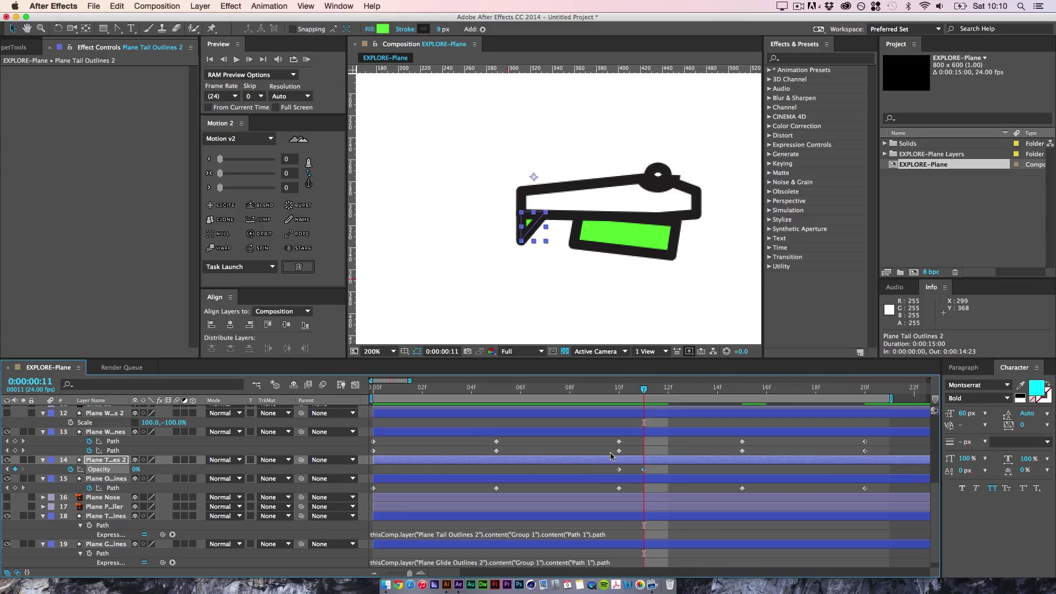
{"action": "left_click", "coordinate": [588, 473]}
{"action": "left_click_drag", "start_coordinate": [646, 392], "coordinate": [512, 379]}
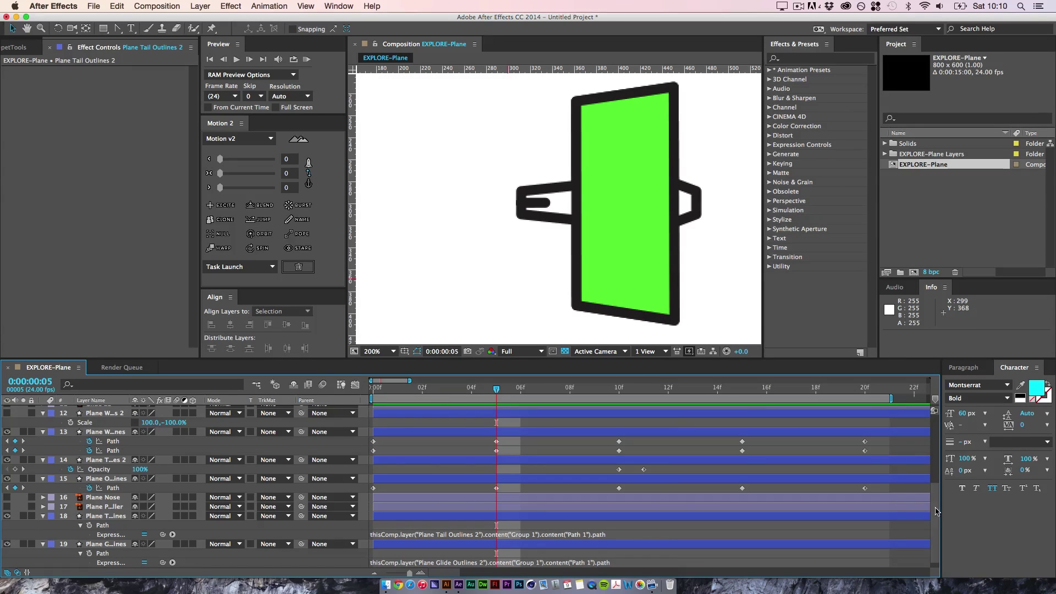
- Scrub the timeline to 0:00:00:20, play back the whole barrel roll, and return to 0:00:00:00
{"action": "left_click_drag", "start_coordinate": [937, 512], "coordinate": [935, 542]}
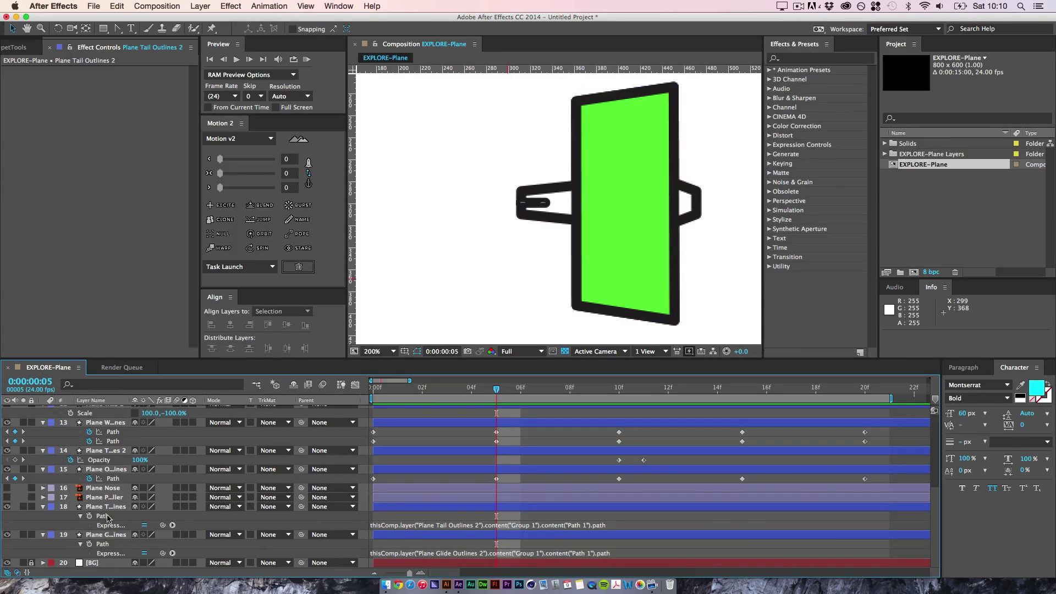
{"action": "left_click", "coordinate": [111, 479]}
{"action": "left_click", "coordinate": [113, 432]}
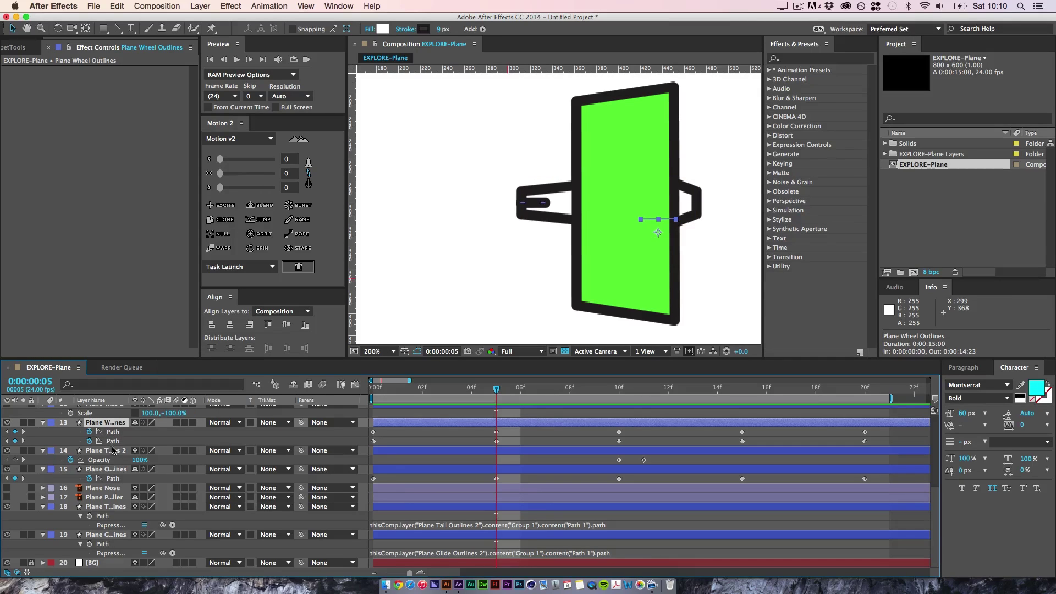
{"action": "left_click_drag", "start_coordinate": [476, 391], "coordinate": [876, 435]}
{"action": "left_click", "coordinate": [878, 430]}
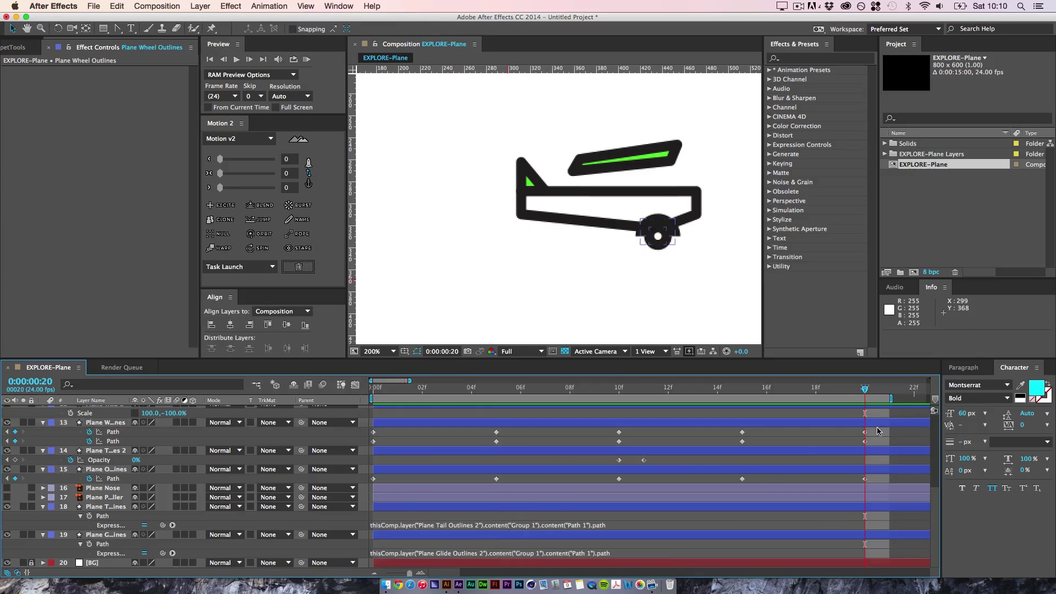
{"action": "key", "text": "space"}
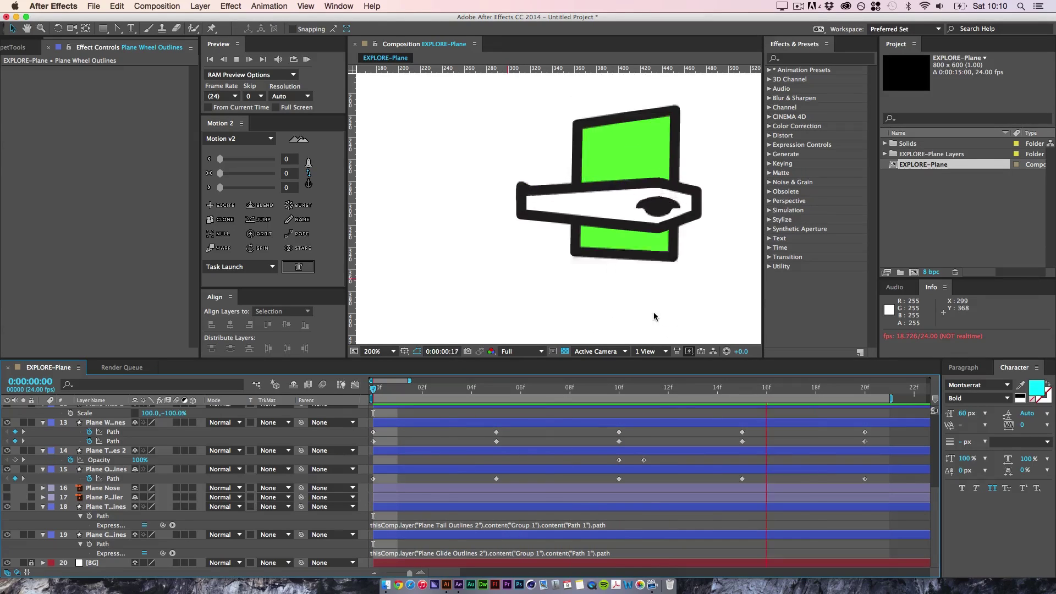
{"action": "key", "text": "Page_Down"}
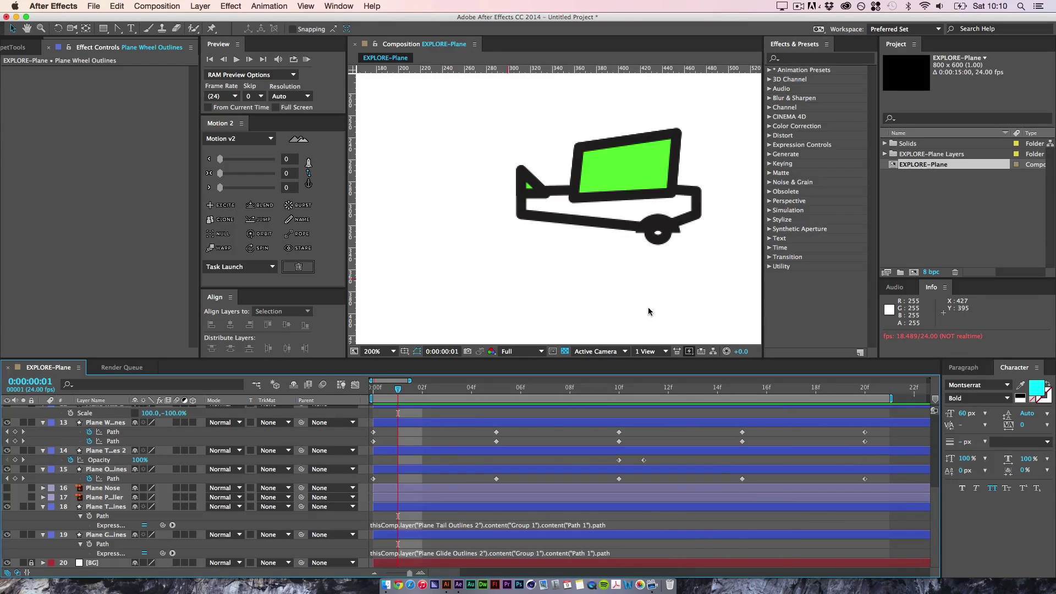
{"action": "key", "text": "comma"}
{"action": "left_click_drag", "start_coordinate": [396, 389], "coordinate": [311, 432]}
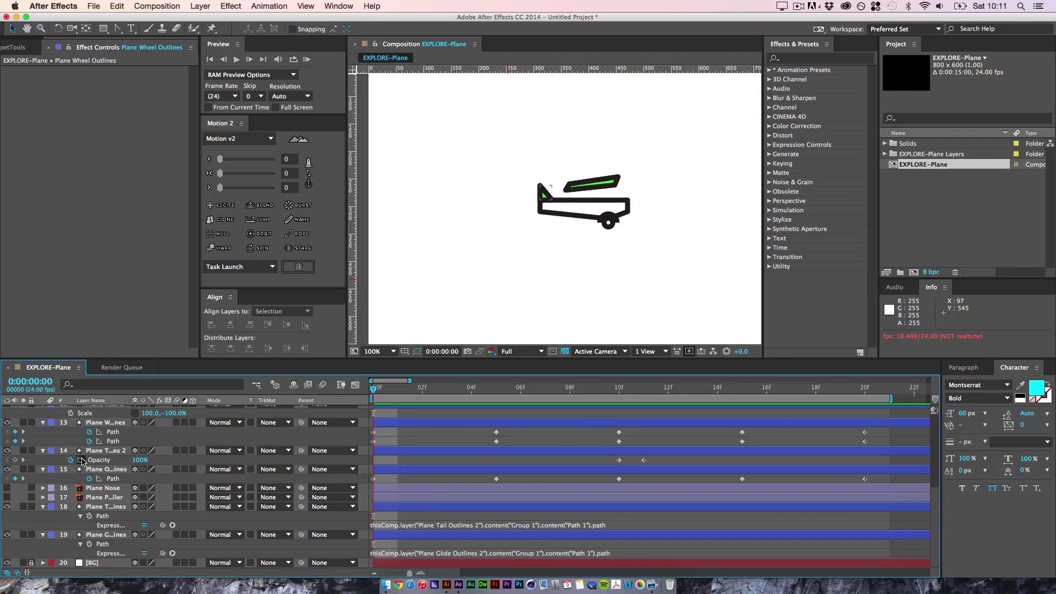
- Delete the unused Plane Nose and Plane Propeller layers
{"action": "left_click", "coordinate": [109, 498]}
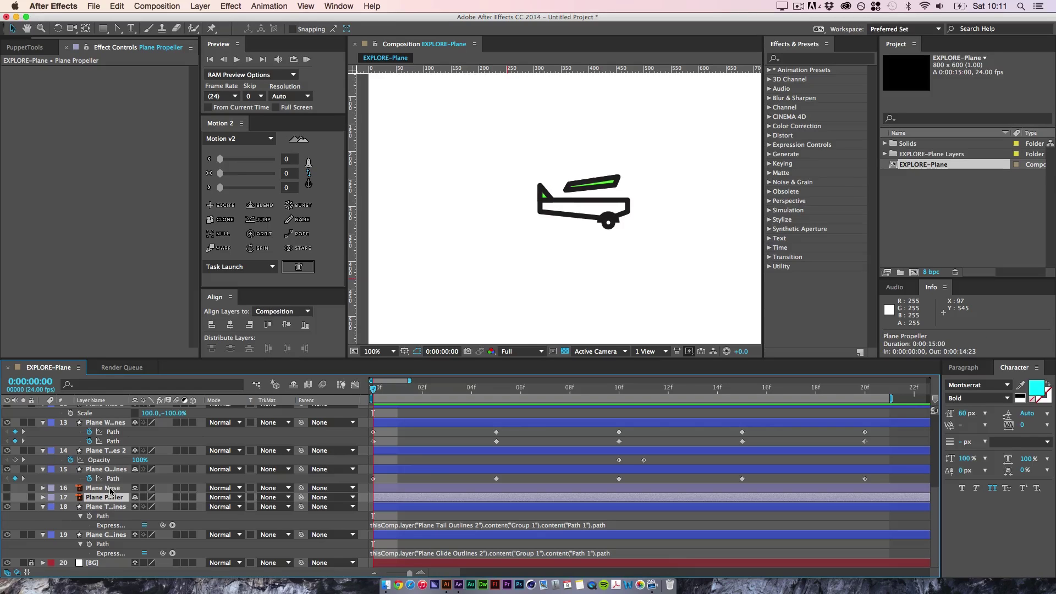
{"action": "left_click", "coordinate": [110, 488], "text": "shift"}
{"action": "key", "text": "Delete"}
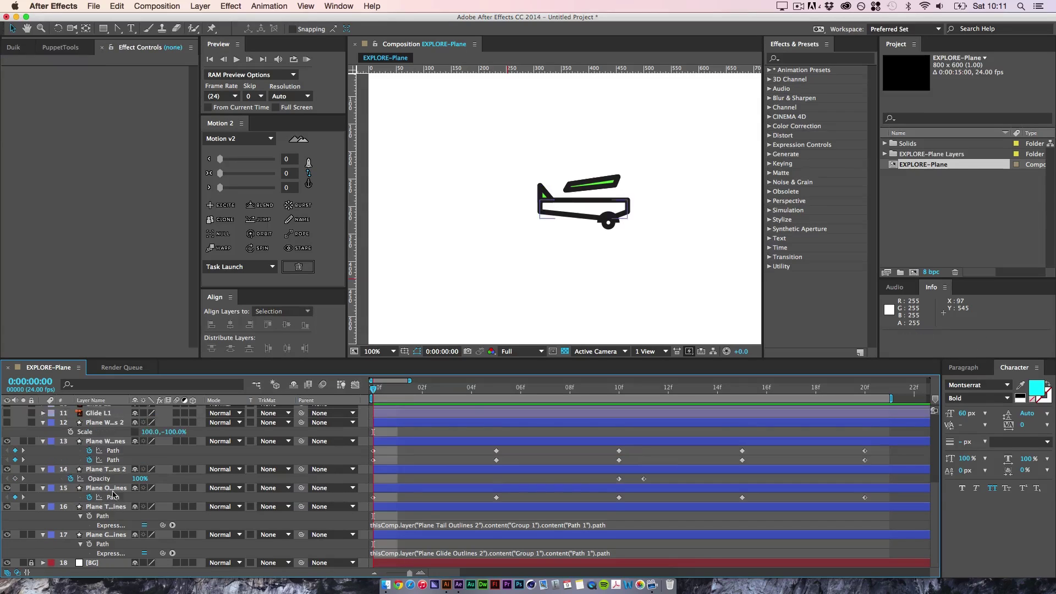
- Delete the unused artwork layers Glide C1, Glide C2, Glide L2 and Glide L1
{"action": "left_click_drag", "start_coordinate": [112, 461], "coordinate": [116, 536]}
{"action": "left_click", "coordinate": [109, 487]}
{"action": "left_click_drag", "start_coordinate": [112, 450], "coordinate": [119, 500]}
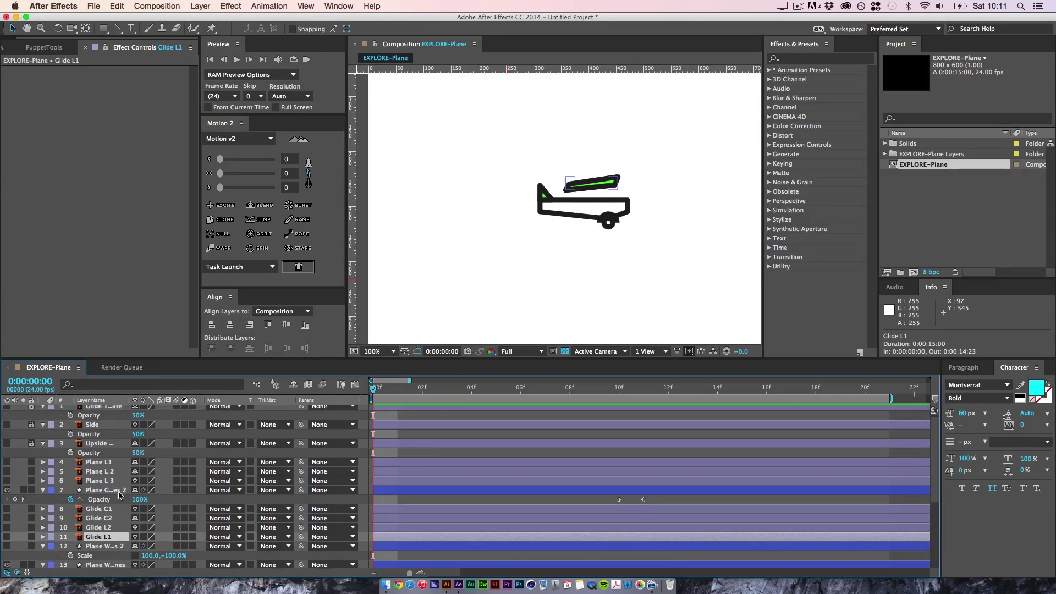
{"action": "left_click", "coordinate": [107, 510], "text": "shift"}
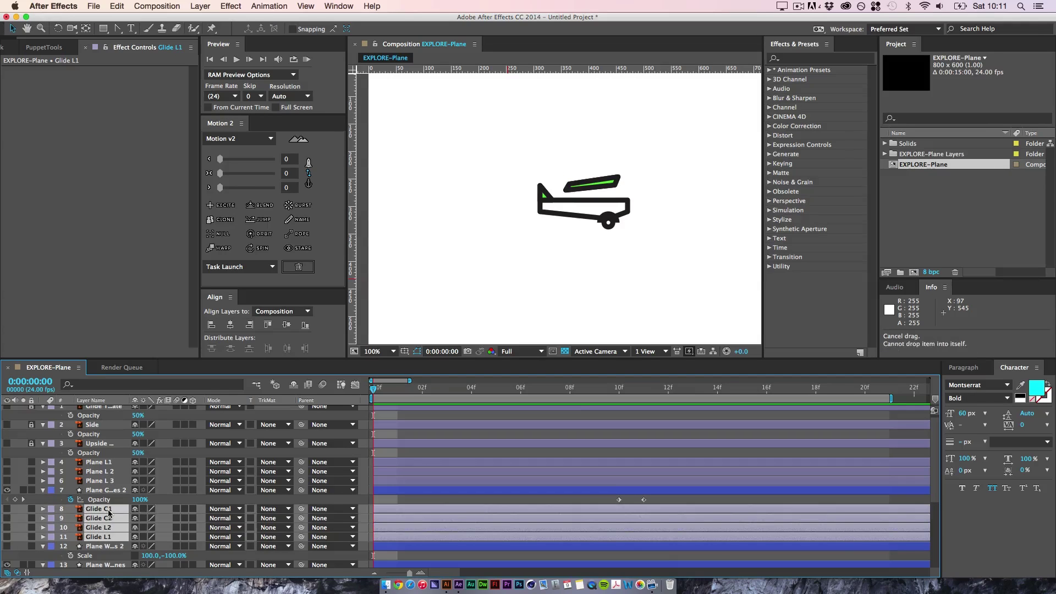
{"action": "key", "text": "Delete"}
- Unlock and delete the three 50% opacity reference layers above Plane L1
{"action": "left_click_drag", "start_coordinate": [99, 454], "coordinate": [115, 504]}
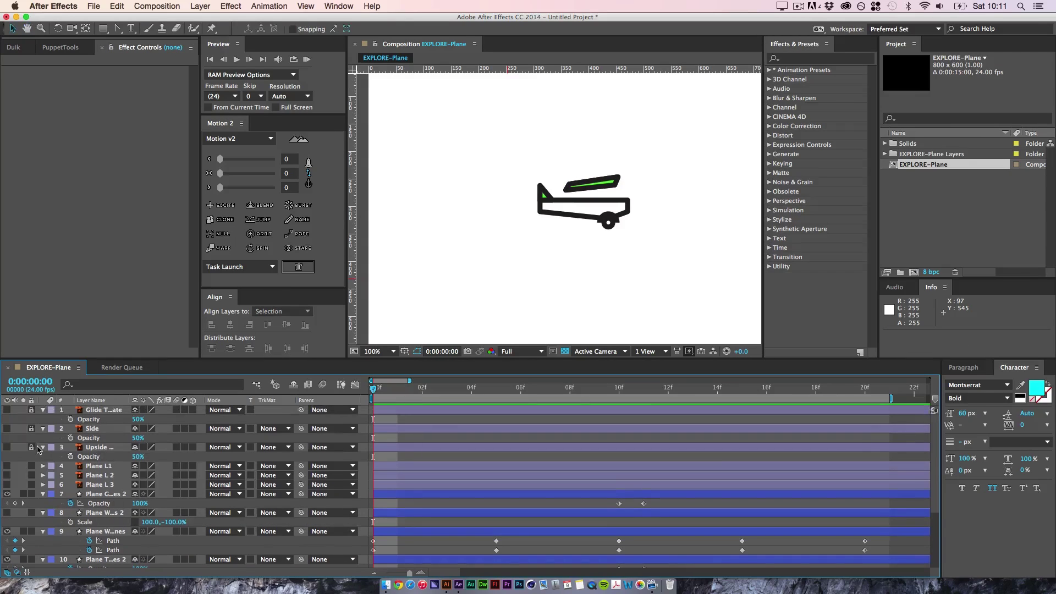
{"action": "left_click_drag", "start_coordinate": [31, 447], "coordinate": [31, 410]}
{"action": "left_click", "coordinate": [91, 448]}
{"action": "left_click", "coordinate": [101, 410], "text": "shift"}
{"action": "key", "text": "Delete"}
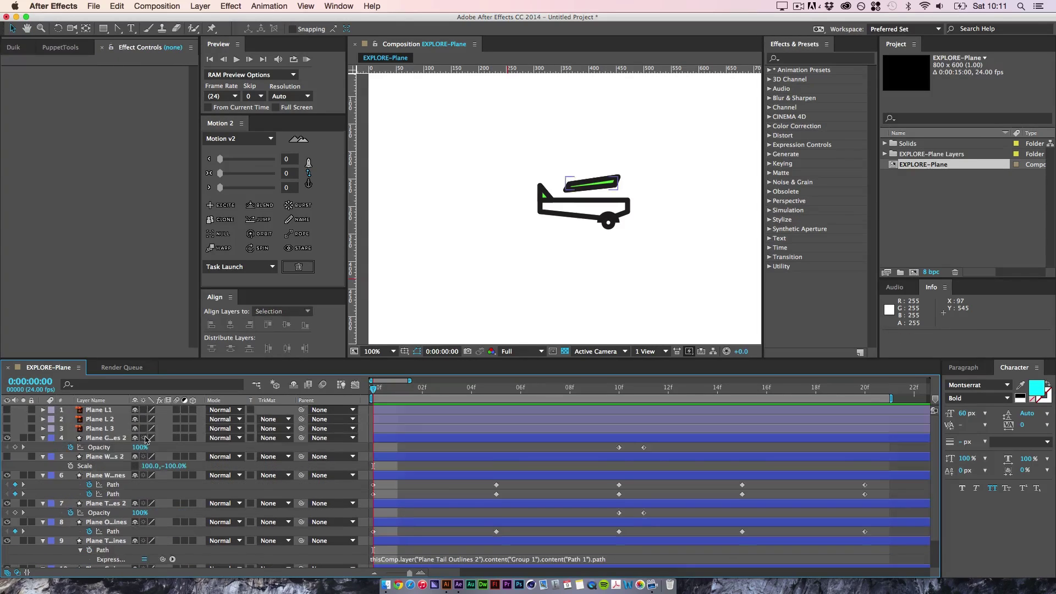
- Parent both wheel layers, both tail layers and Plane Glide Outlines to Plane Outline Outlines
{"action": "left_click", "coordinate": [107, 522]}
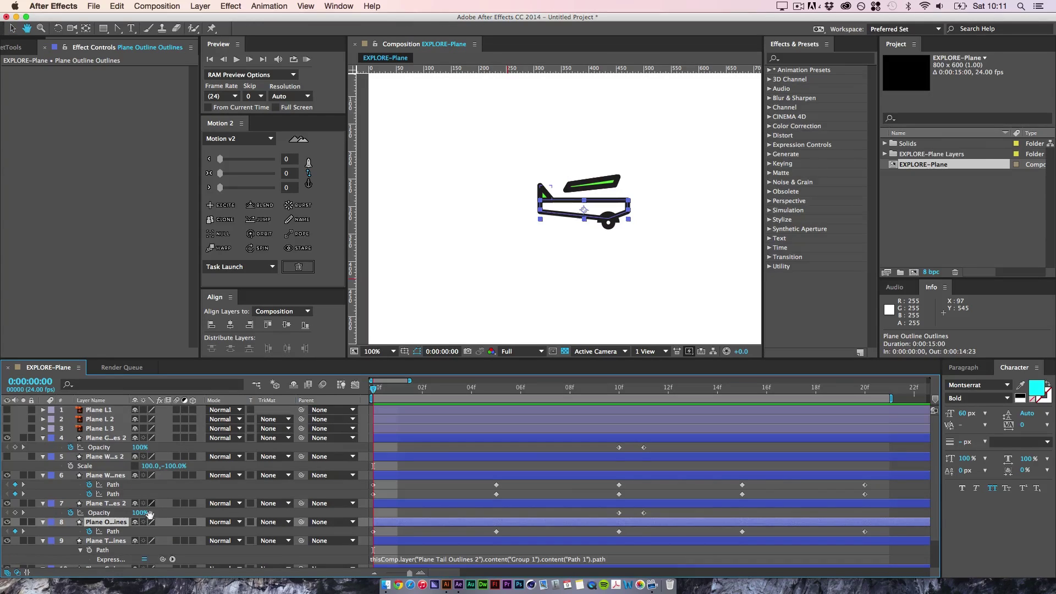
{"action": "scroll", "coordinate": [112, 458], "scroll_direction": "down", "scroll_amount": 3}
{"action": "left_click", "coordinate": [112, 471]}
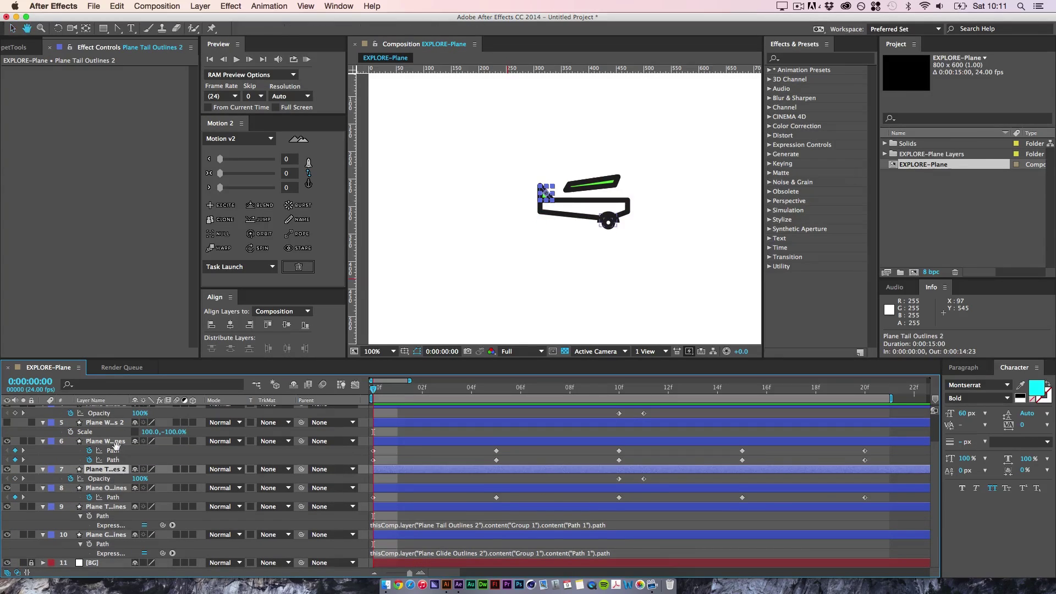
{"action": "scroll", "coordinate": [117, 476], "scroll_direction": "up", "scroll_amount": 3}
{"action": "left_click", "coordinate": [112, 473], "text": "super"}
{"action": "left_click", "coordinate": [112, 455], "text": "super"}
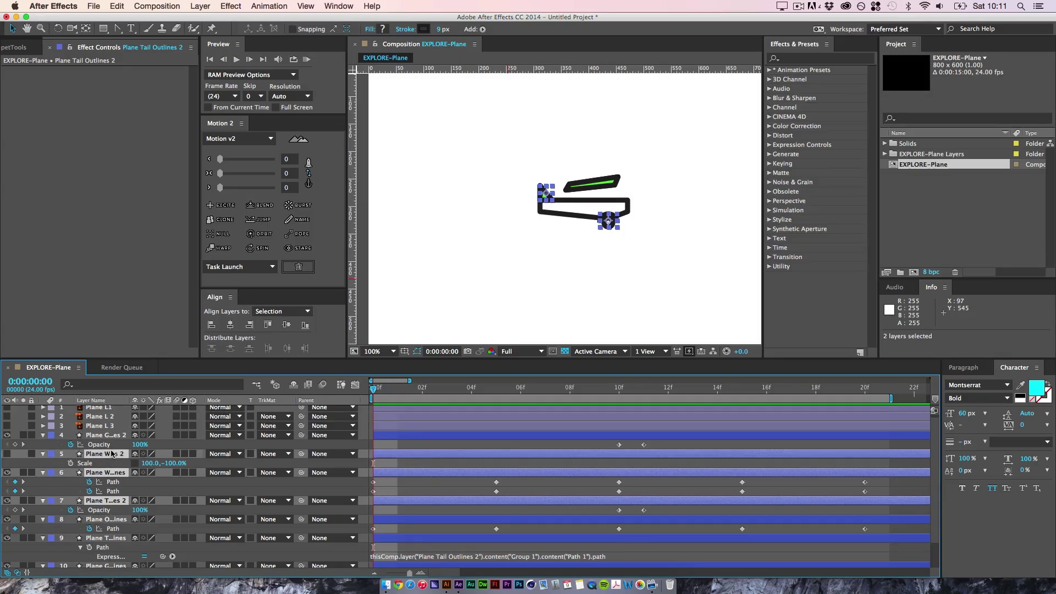
{"action": "scroll", "coordinate": [109, 526], "scroll_direction": "down", "scroll_amount": 3}
{"action": "left_click", "coordinate": [111, 509], "text": "super"}
{"action": "left_click", "coordinate": [297, 533], "text": "super"}
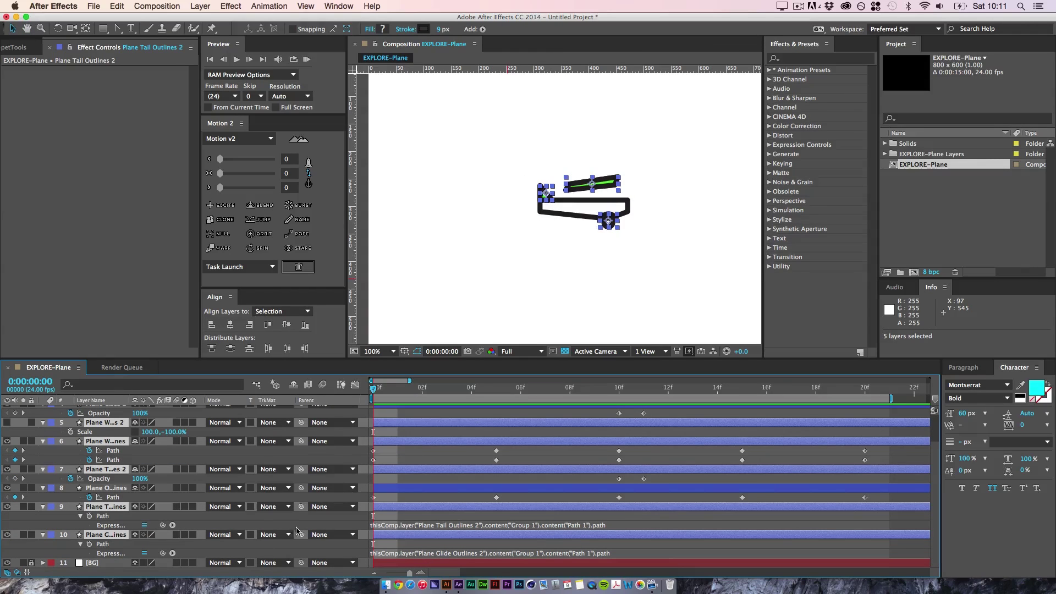
{"action": "left_click_drag", "start_coordinate": [232, 534], "coordinate": [111, 488]}
- Create a null object named Plane Controller at the top of the layer stack and parent Plane Outline Outlines to it
{"action": "left_click", "coordinate": [111, 488]}
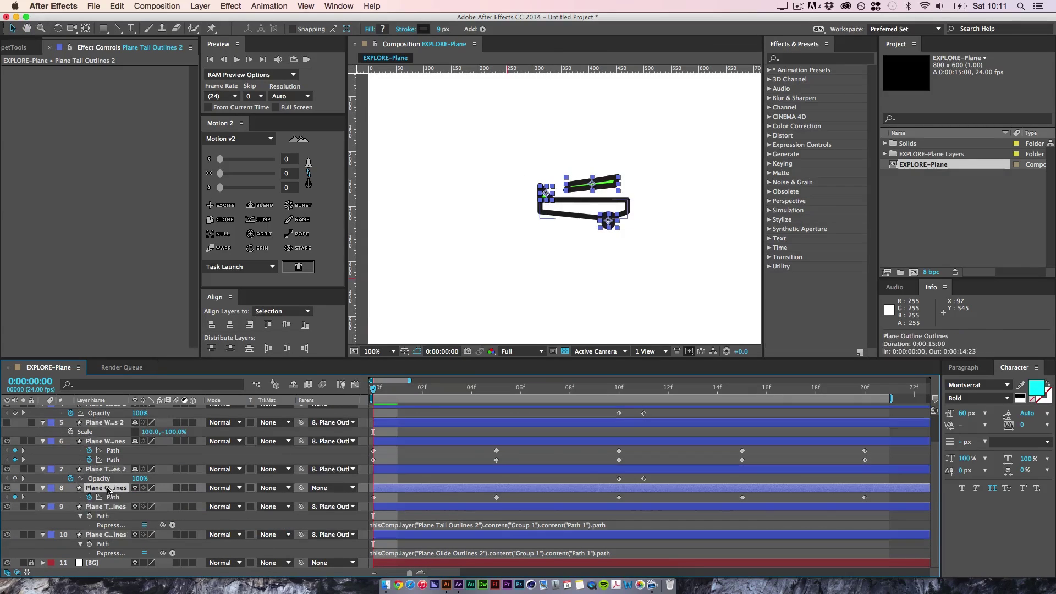
{"action": "left_click", "coordinate": [202, 5]}
{"action": "mouse_move", "coordinate": [209, 19]}
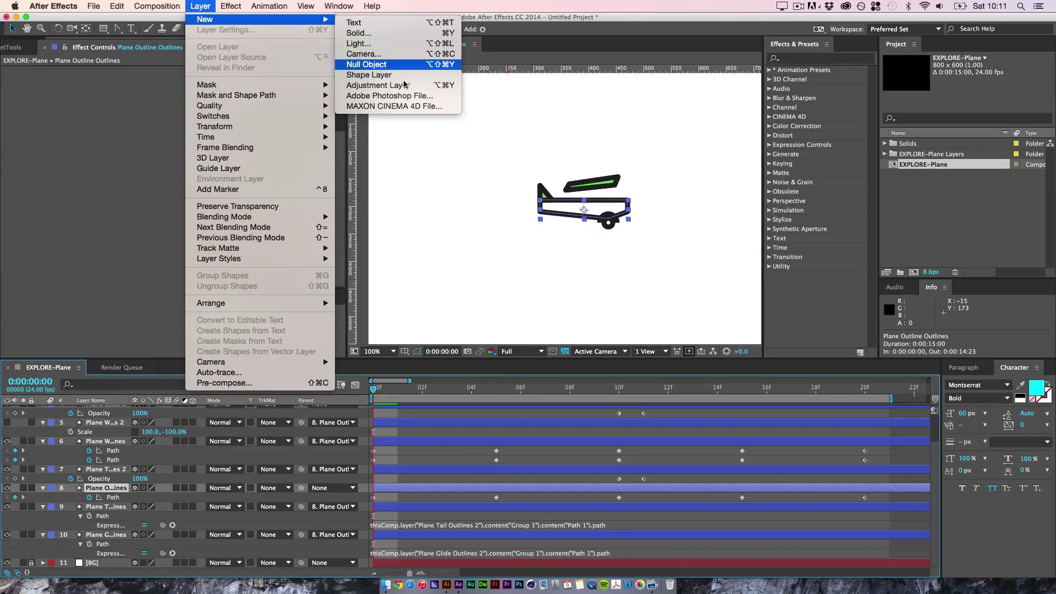
{"action": "left_click", "coordinate": [402, 65]}
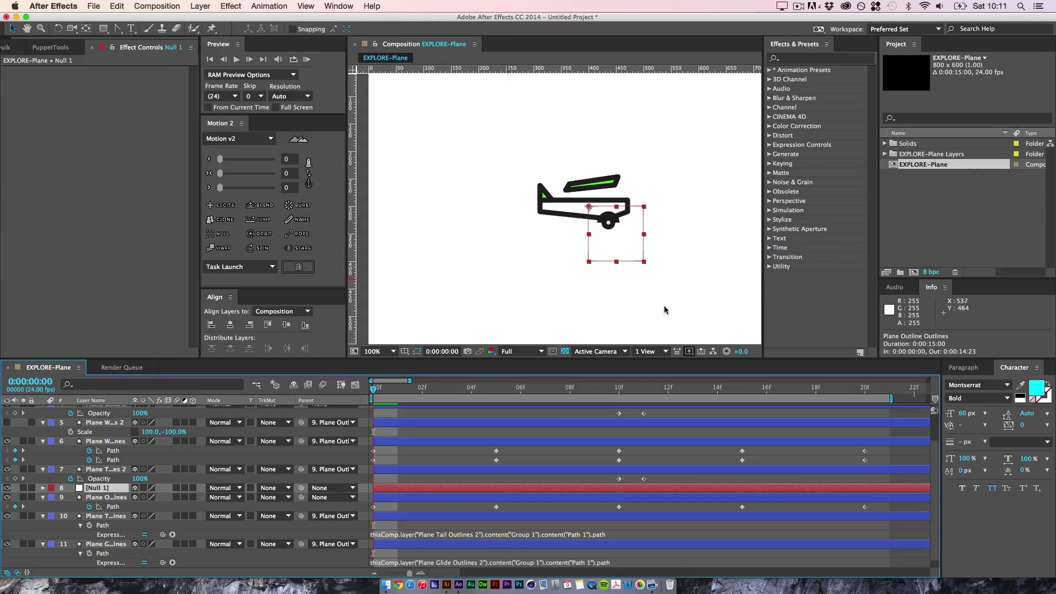
{"action": "left_click", "coordinate": [108, 498]}
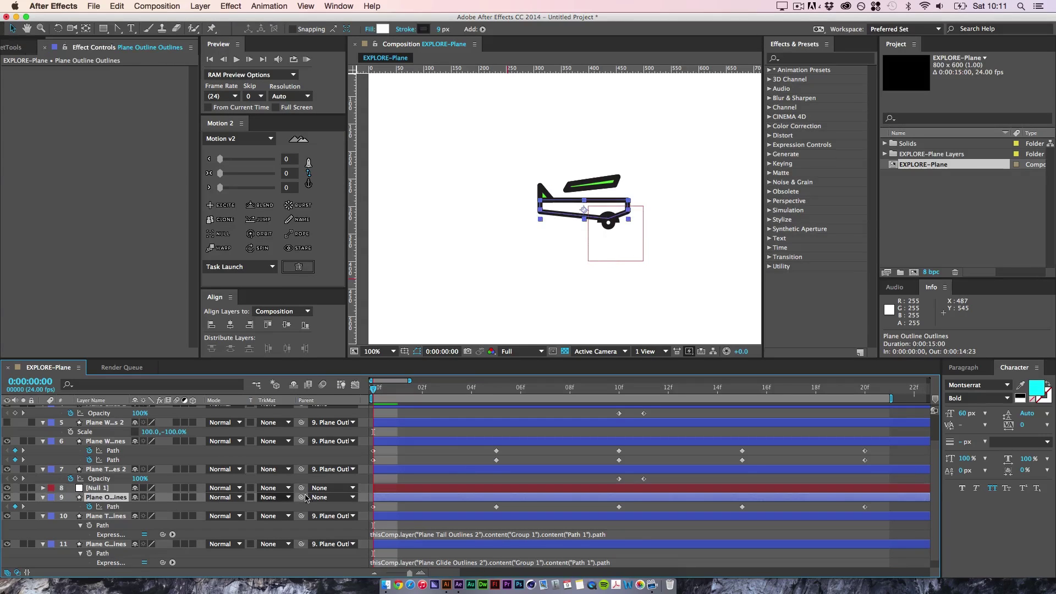
{"action": "left_click_drag", "start_coordinate": [302, 498], "coordinate": [107, 411]}
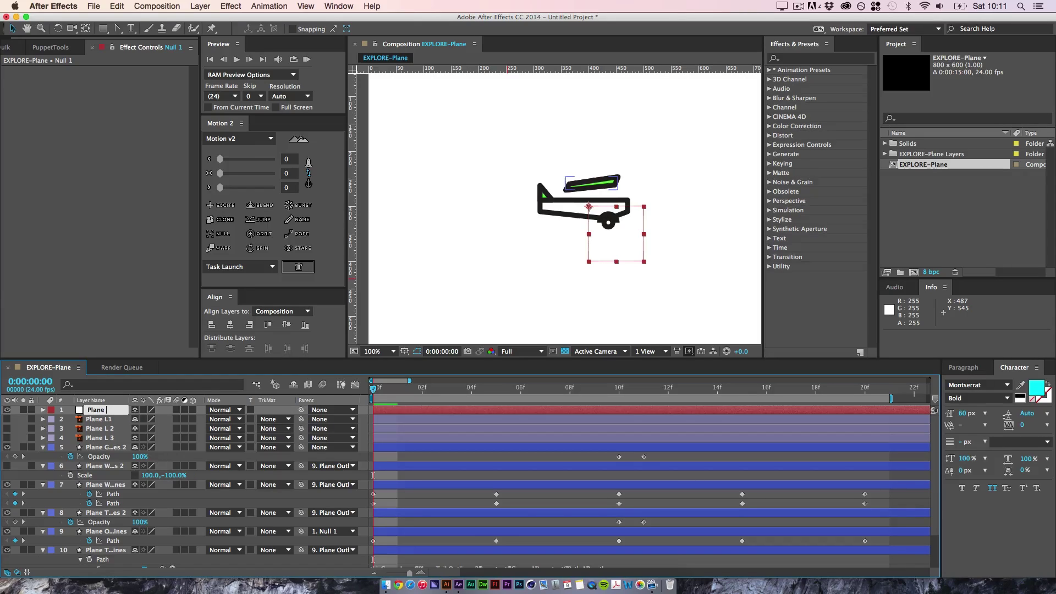
{"action": "key", "text": "Return"}
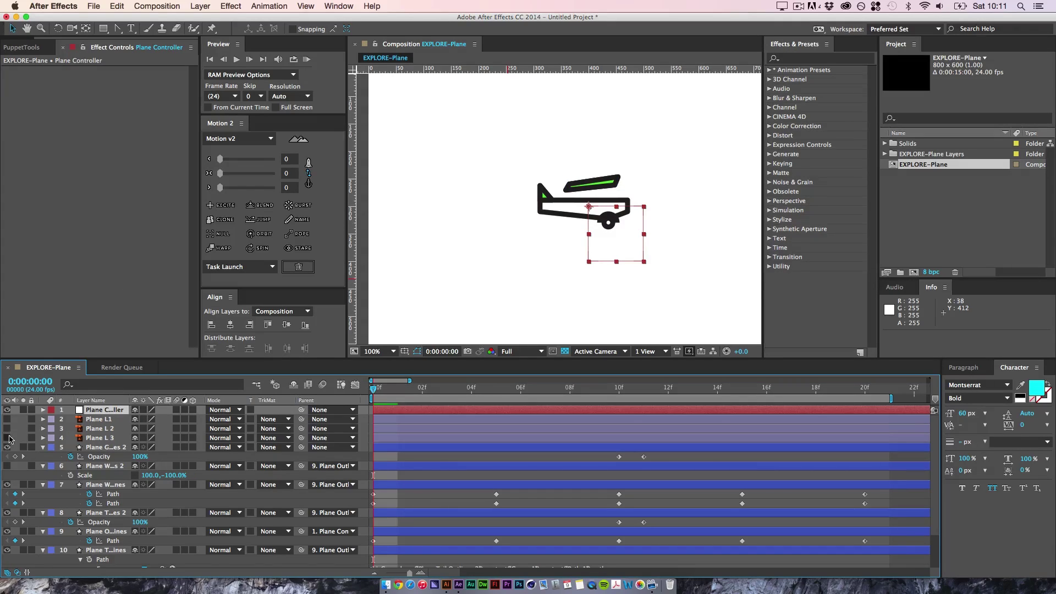
- Make Plane L1, Plane L 2 and Plane L 3 visible and create a shape layer from the Plane L 3 vector layer
{"action": "left_click_drag", "start_coordinate": [7, 438], "coordinate": [8, 420]}
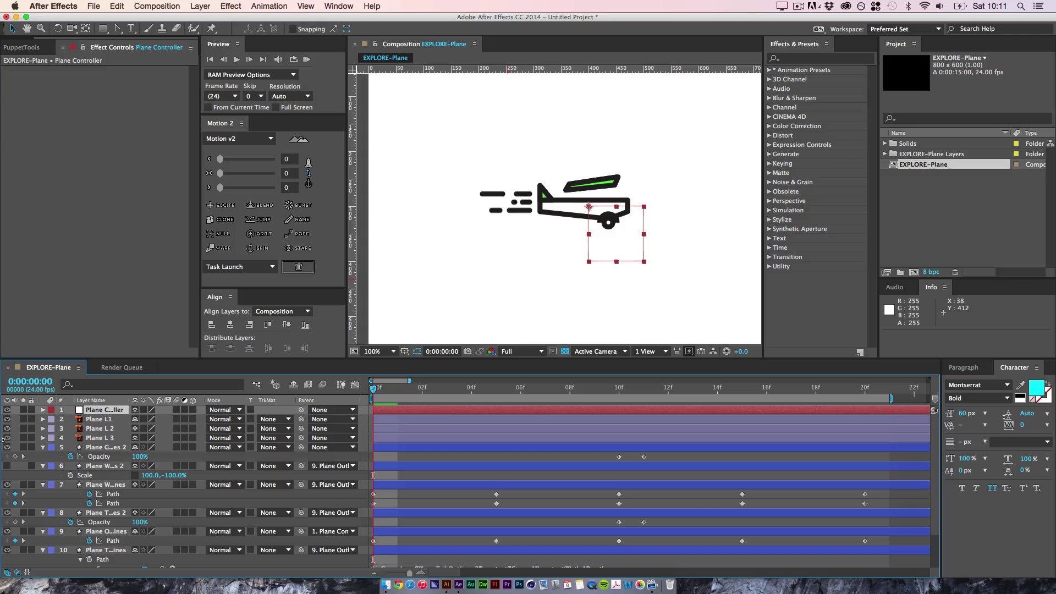
{"action": "left_click", "coordinate": [104, 439]}
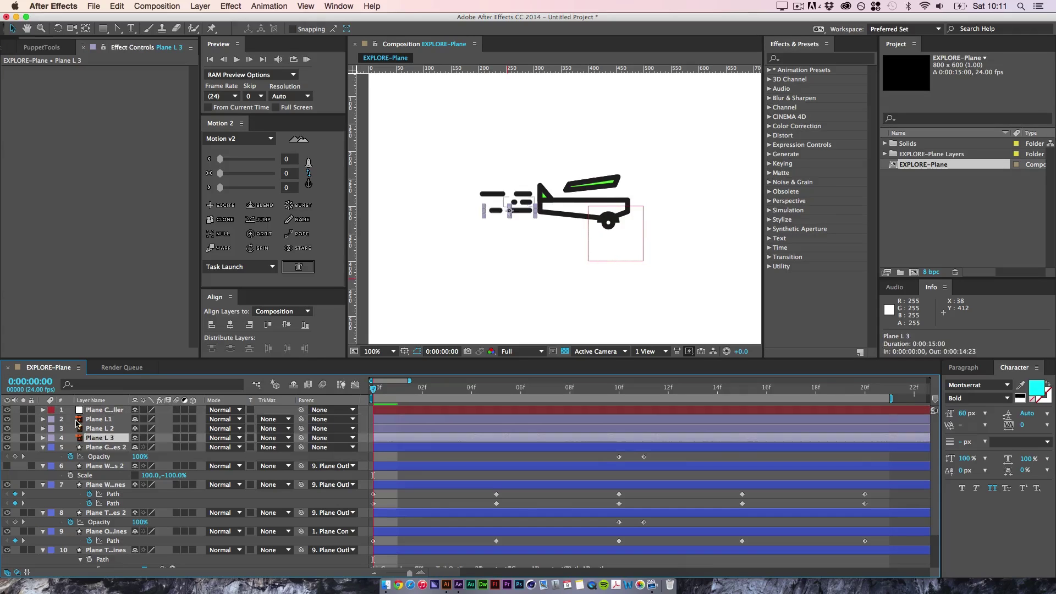
{"action": "right_click", "coordinate": [111, 438]}
{"action": "left_click", "coordinate": [203, 463]}
{"action": "right_click", "coordinate": [116, 440]}
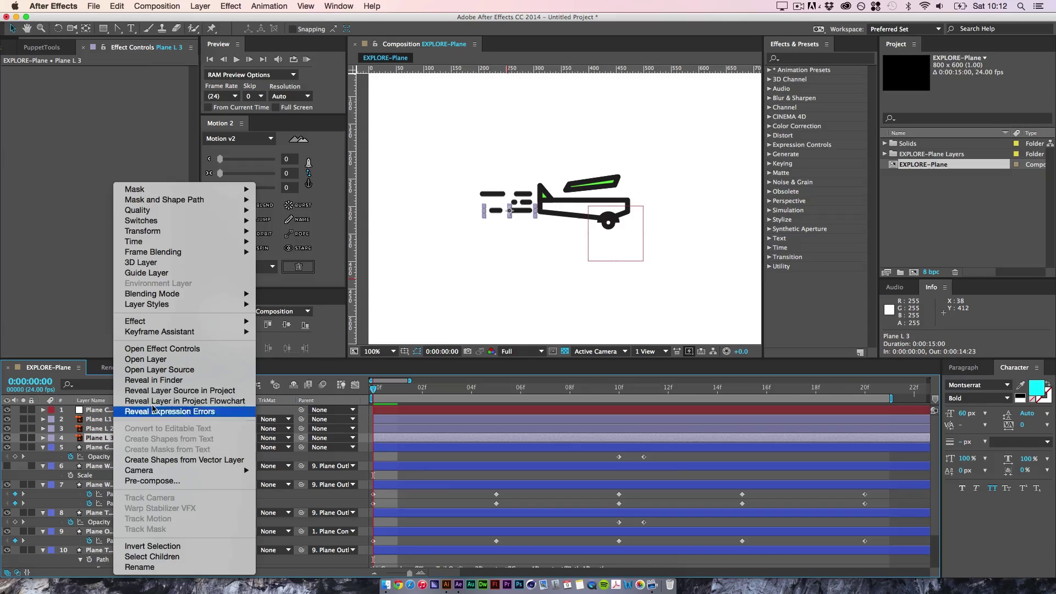
{"action": "left_click", "coordinate": [176, 459]}
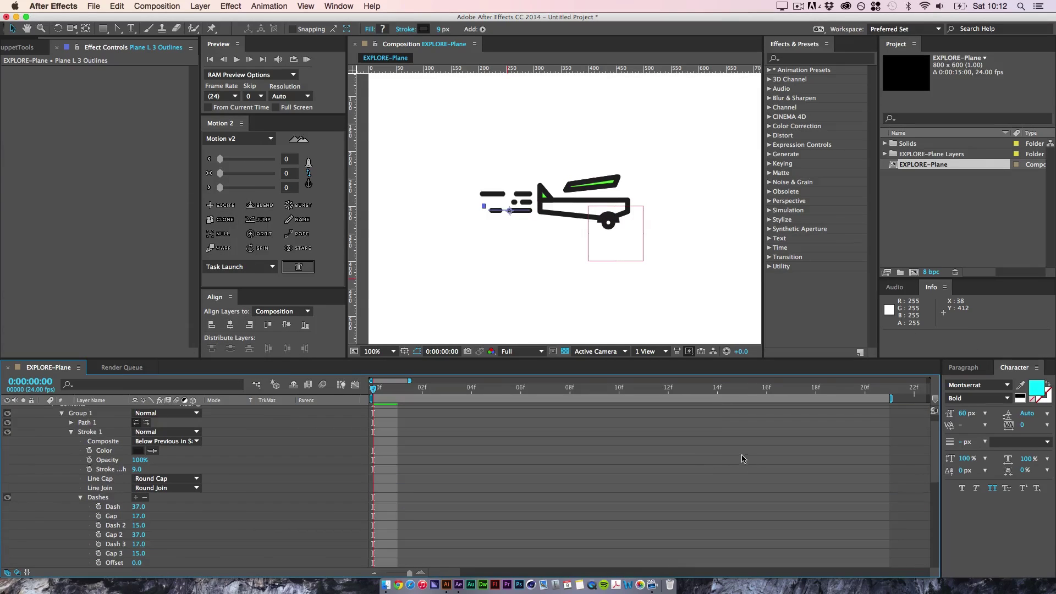
- Collapse Plane L 3 Outlines, move it directly below Plane L 2, and delete the original Plane L 3 layer
{"action": "key", "text": "u"}
{"action": "scroll", "coordinate": [751, 432], "scroll_direction": "up", "scroll_amount": 2}
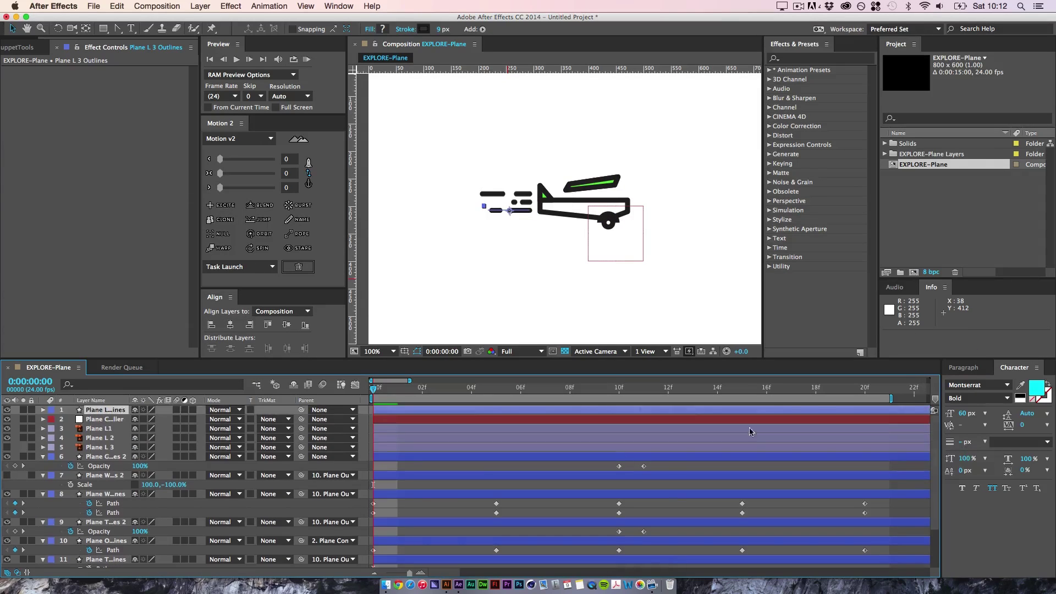
{"action": "left_click_drag", "start_coordinate": [103, 410], "coordinate": [109, 443]}
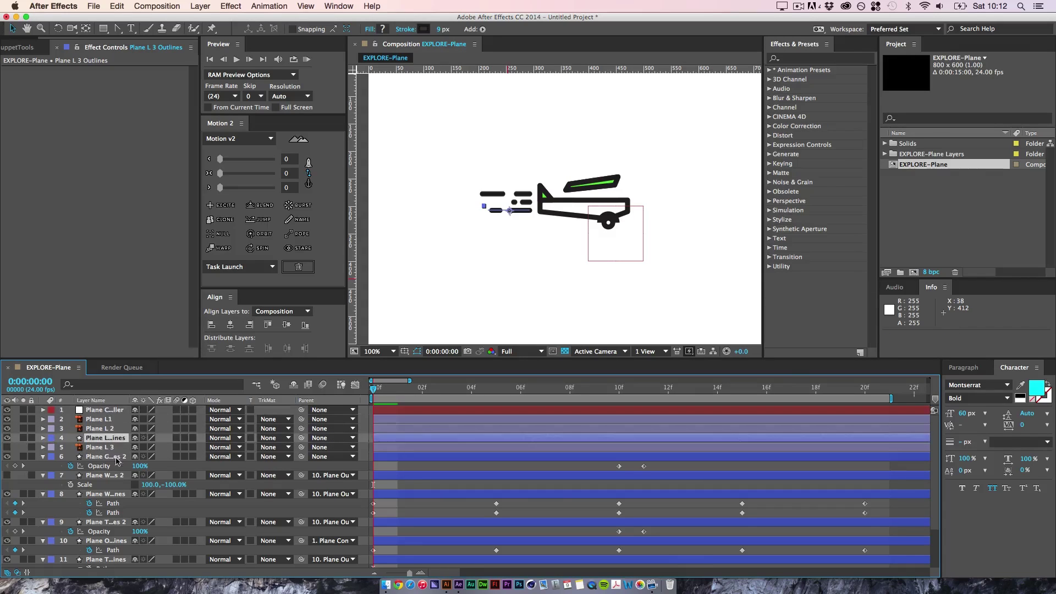
{"action": "left_click", "coordinate": [107, 448]}
{"action": "key", "text": "Delete"}
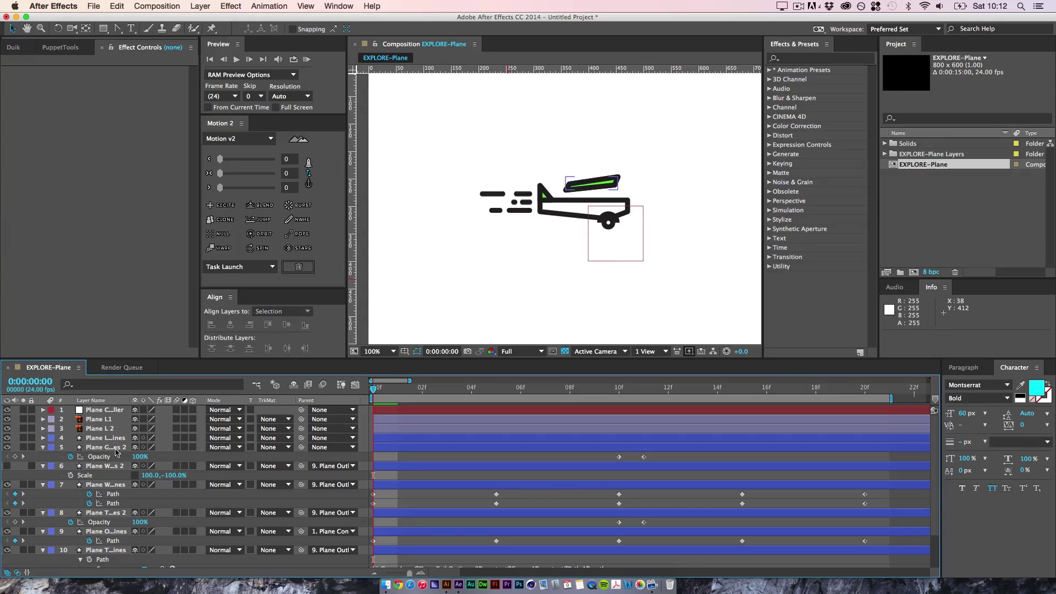
- Add Trim Paths to the contents of Plane L 3 Outlines and reveal its properties
{"action": "left_click", "coordinate": [109, 440]}
{"action": "left_click", "coordinate": [44, 440]}
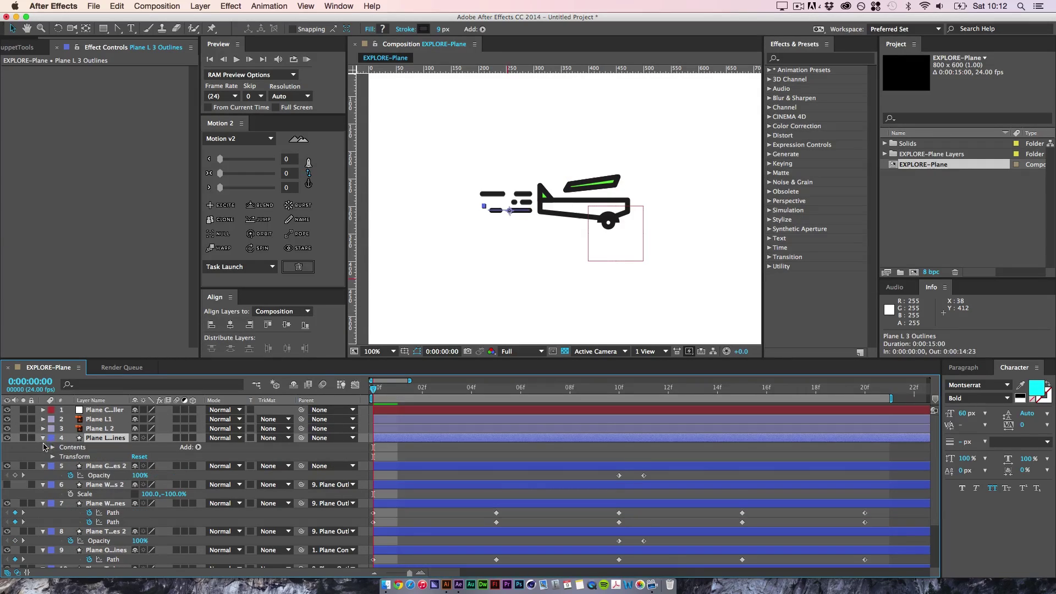
{"action": "left_click", "coordinate": [53, 448]}
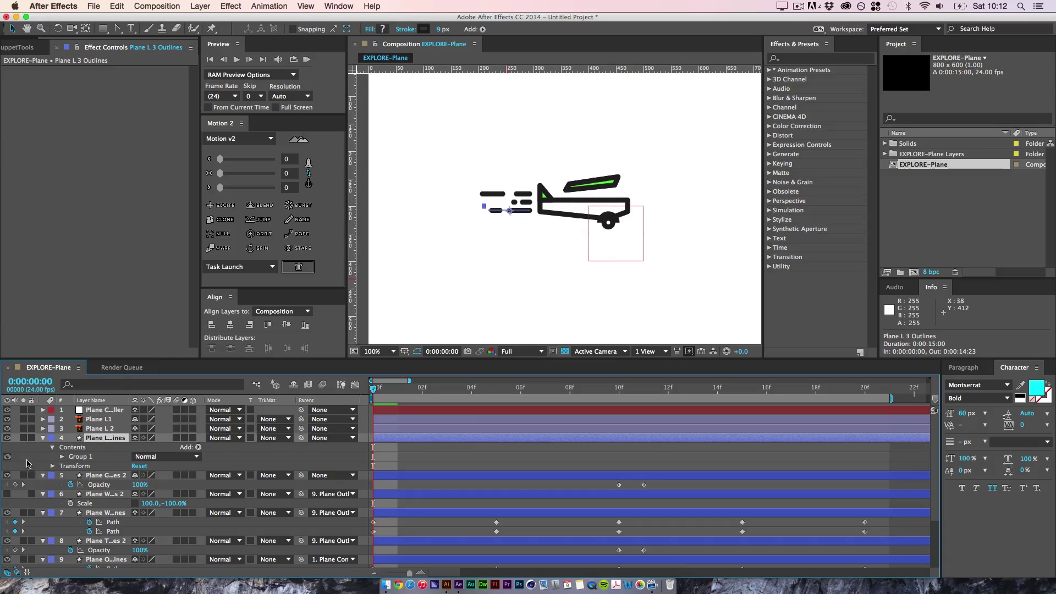
{"action": "left_click", "coordinate": [198, 448]}
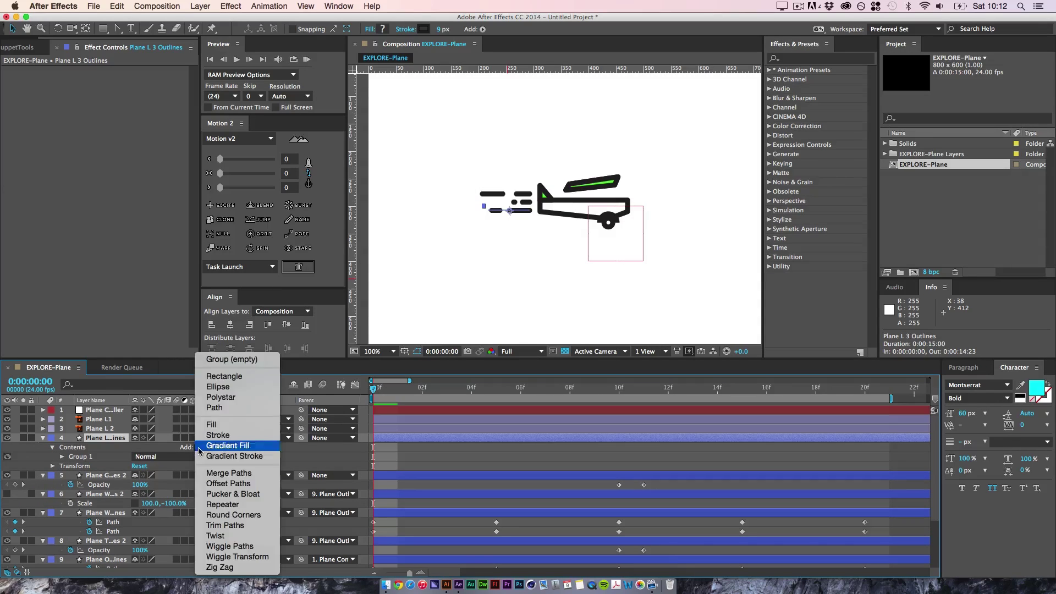
{"action": "left_click", "coordinate": [240, 527]}
{"action": "left_click", "coordinate": [62, 466]}
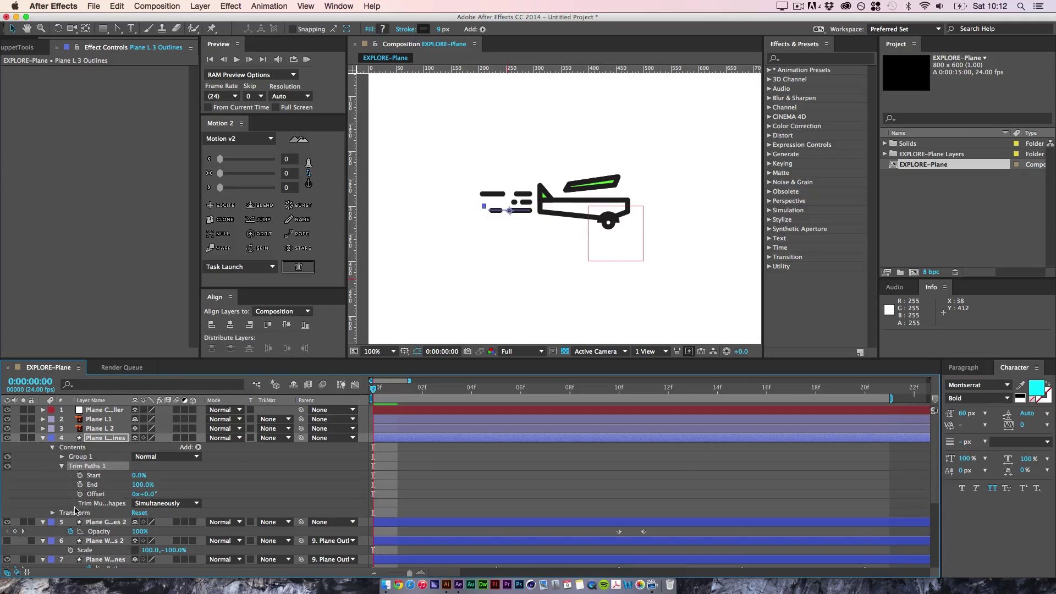
- Try out different End and Offset values for Trim Paths 1 on Plane L 3 Outlines, and undo the changes
{"action": "left_click_drag", "start_coordinate": [143, 487], "coordinate": [177, 498]}
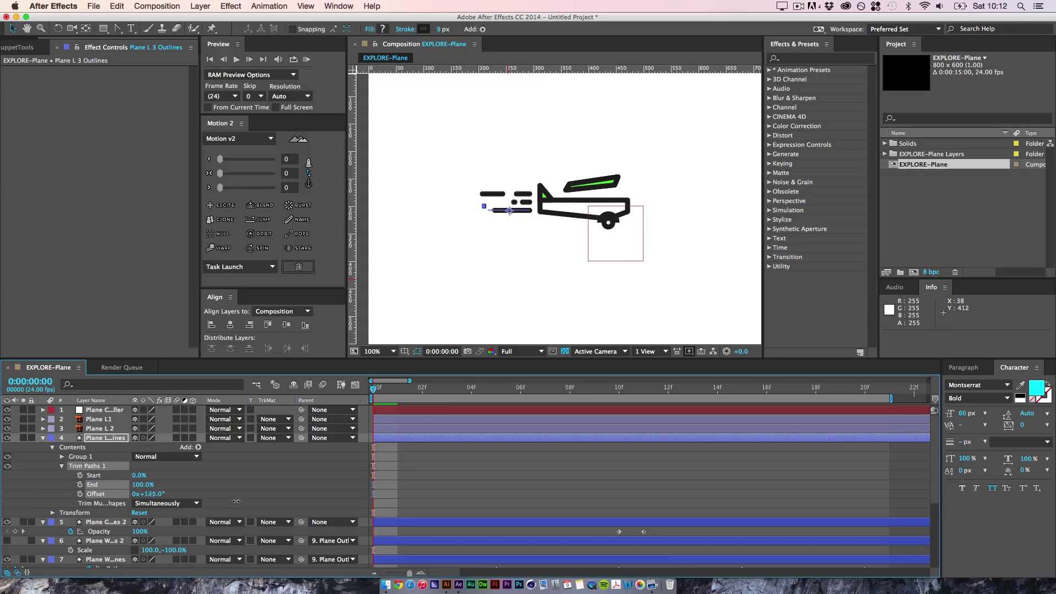
{"action": "left_click_drag", "start_coordinate": [862, 507], "coordinate": [614, 494]}
{"action": "key", "text": "super+z"}
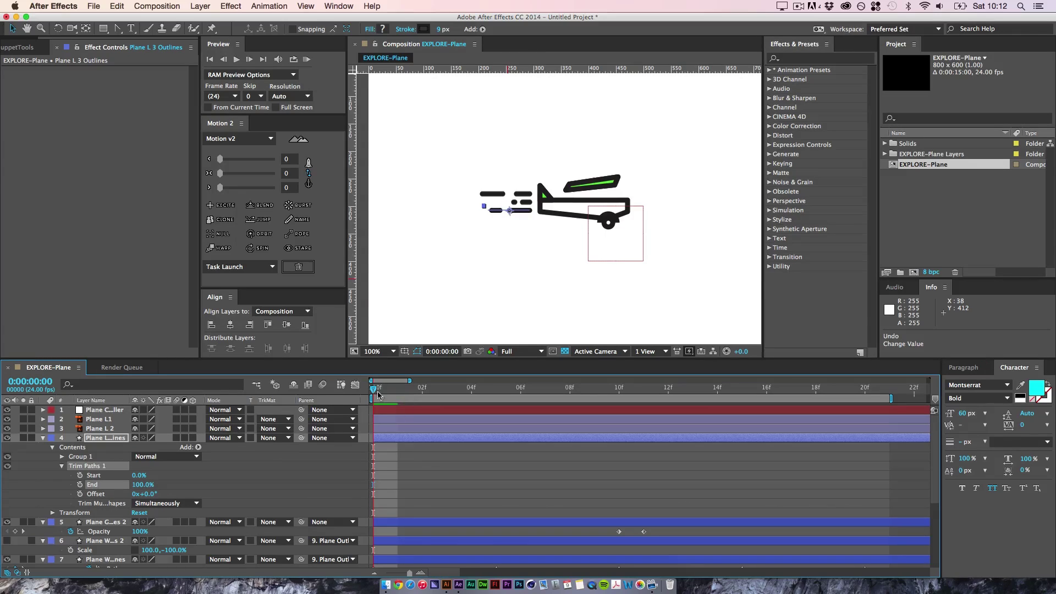
- Start keyframing the Trim Paths 1 Offset of Plane L 3 Outlines at frame 0 and go to frame 20
{"action": "left_click", "coordinate": [80, 494]}
{"action": "mouse_move", "coordinate": [832, 391]}
{"action": "left_mouse_down"}
{"action": "mouse_move", "coordinate": [896, 395]}
{"action": "mouse_move", "coordinate": [846, 401]}
{"action": "left_mouse_up"}
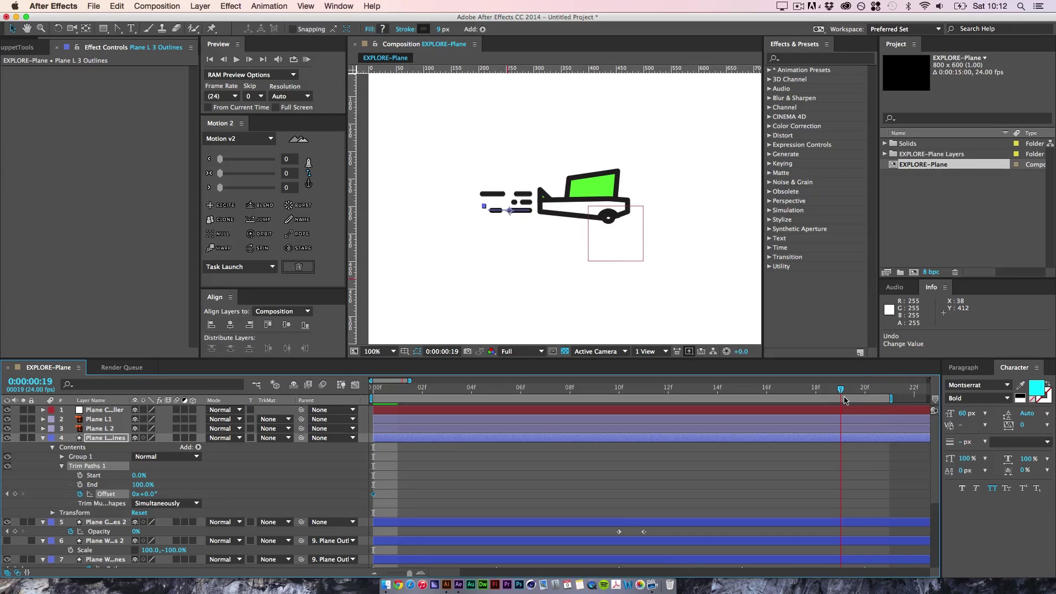
{"action": "key", "text": "Page_Down"}
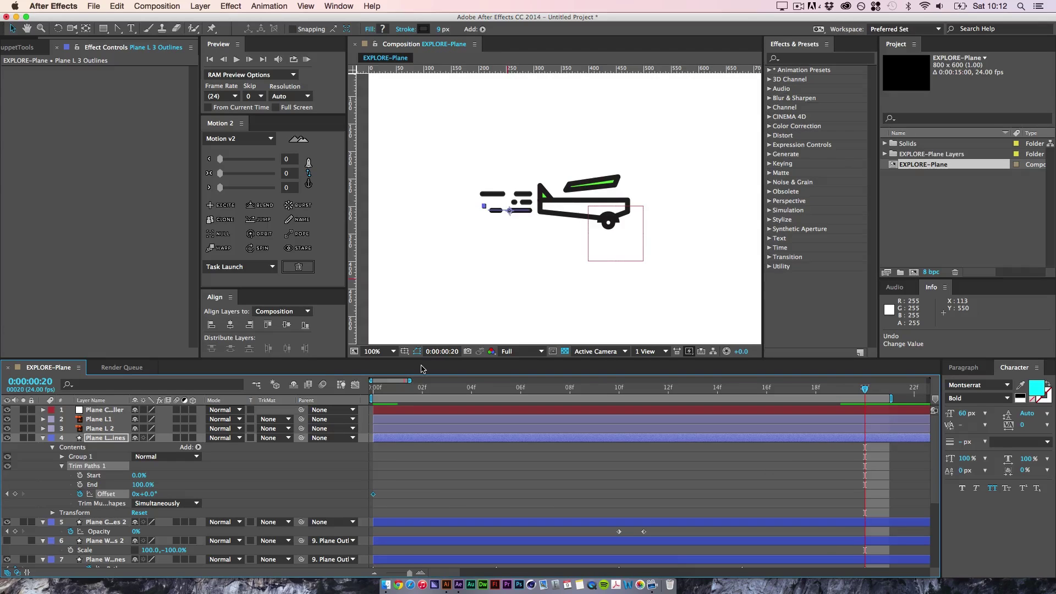
- Place four vertical guides in the composition at the ends of the two dashes of the lowest speed line
{"action": "key", "text": "period"}
{"action": "key", "text": "period"}
{"action": "key", "text": "space"}
{"action": "left_click_drag", "start_coordinate": [465, 220], "coordinate": [636, 203]}
{"action": "left_click_drag", "start_coordinate": [353, 192], "coordinate": [450, 188]}
{"action": "left_click_drag", "start_coordinate": [350, 188], "coordinate": [505, 187]}
{"action": "left_click_drag", "start_coordinate": [395, 185], "coordinate": [522, 165]}
{"action": "left_click_drag", "start_coordinate": [354, 186], "coordinate": [625, 176]}
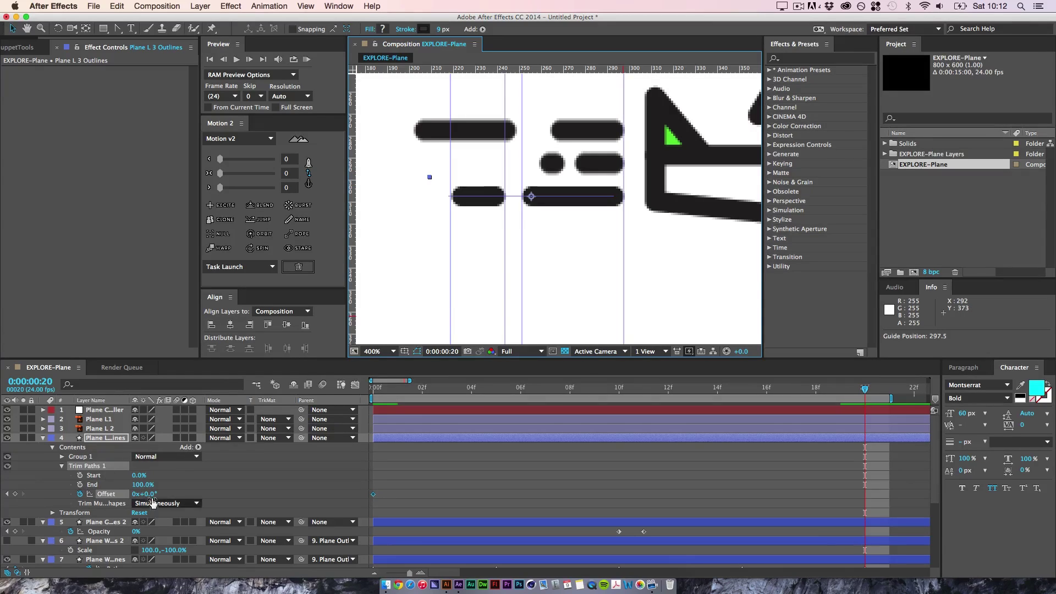
- Set the Trim Paths 1 Offset to 1x+0.0° at frame 20 and preview the speed line's animation
{"action": "left_click_drag", "start_coordinate": [144, 494], "coordinate": [169, 491]}
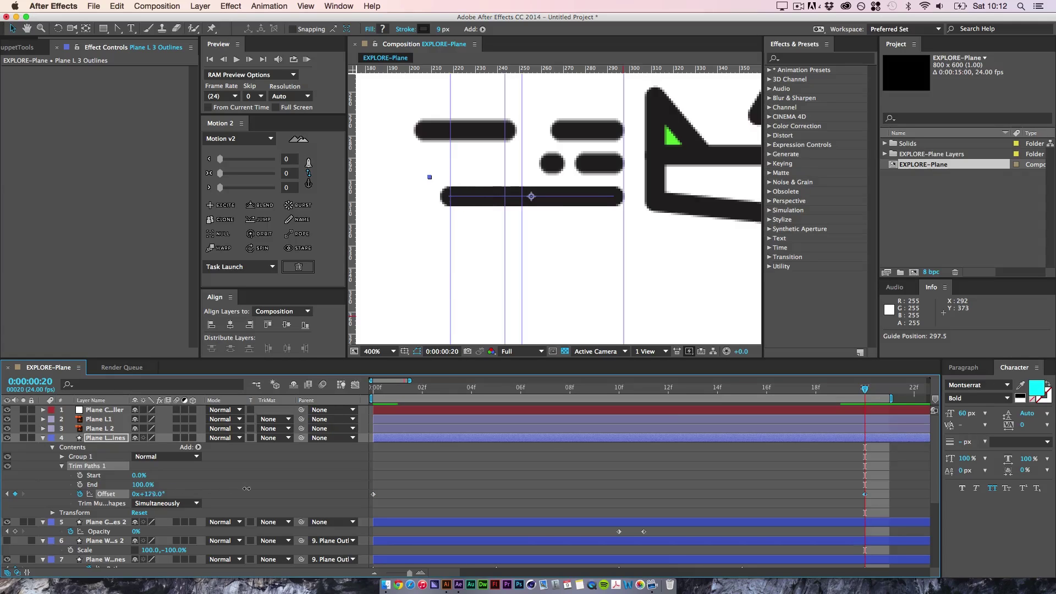
{"action": "left_click_drag", "start_coordinate": [325, 493], "coordinate": [437, 497]}
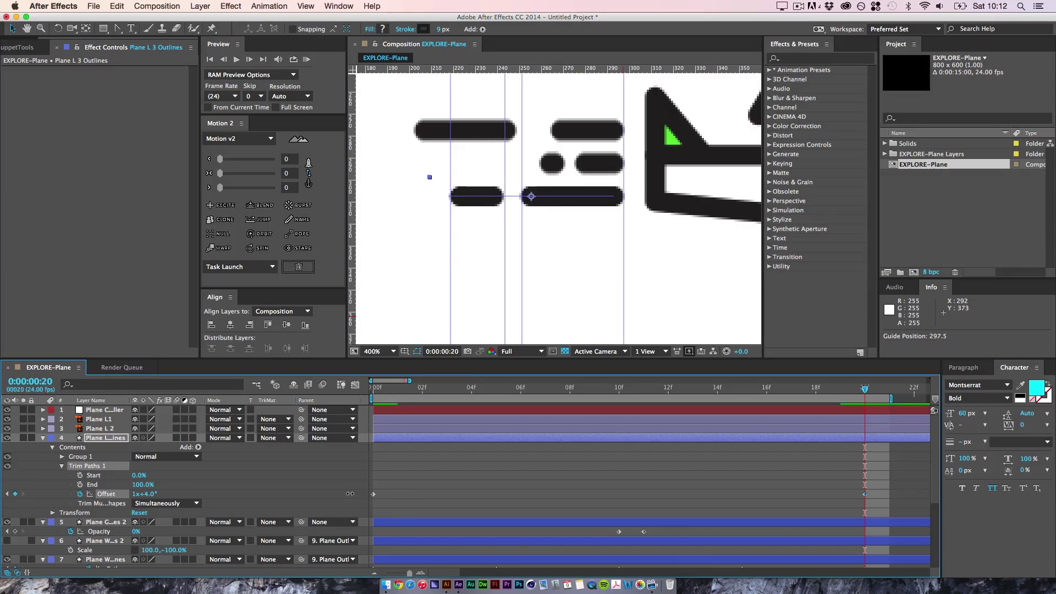
{"action": "left_click_drag", "start_coordinate": [348, 494], "coordinate": [347, 494]}
{"action": "left_click", "coordinate": [641, 451]}
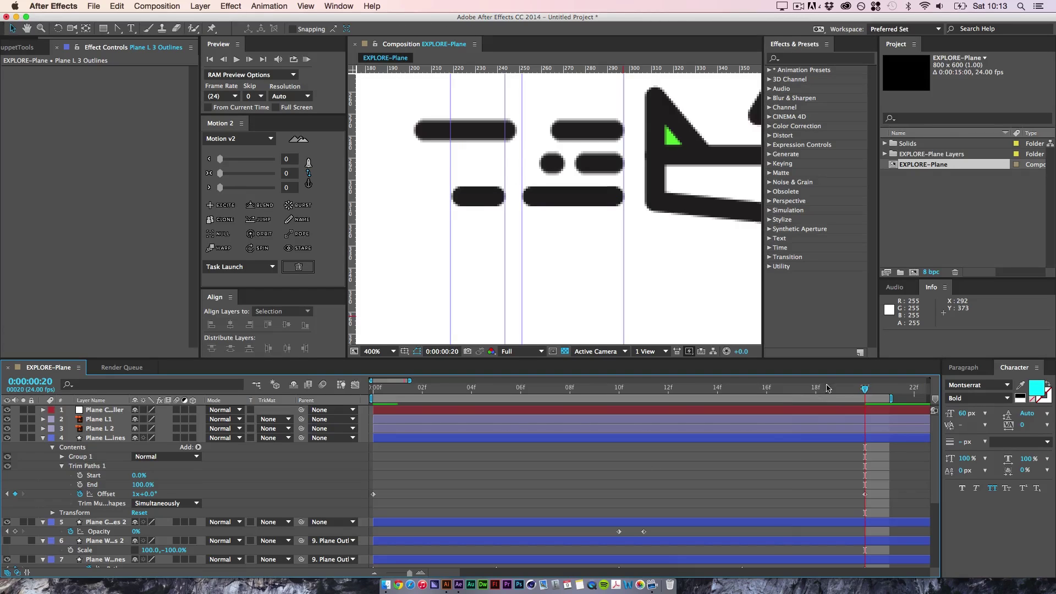
{"action": "key", "text": "space"}
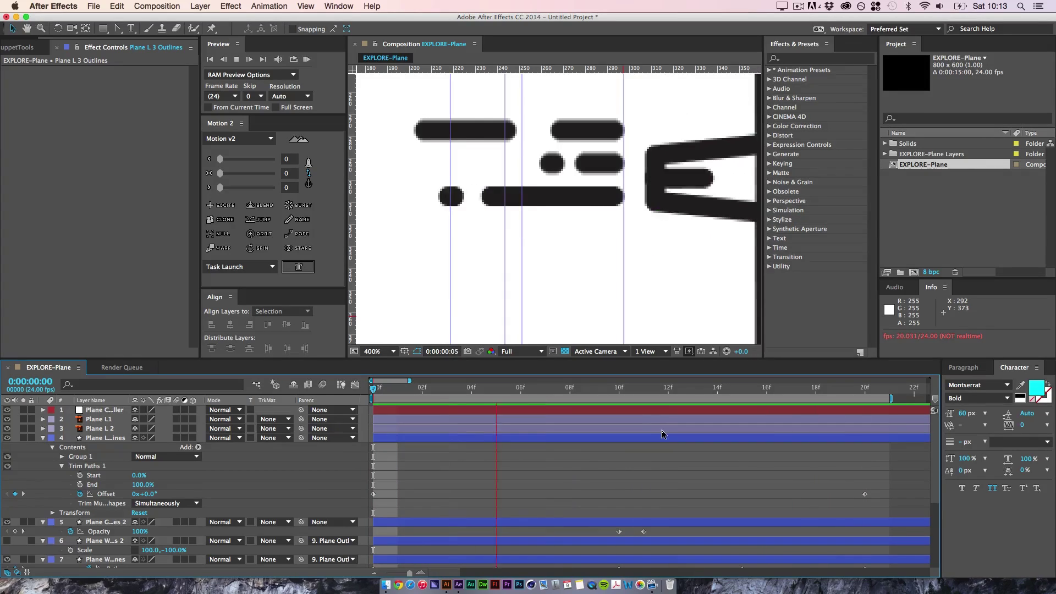
{"action": "key", "text": "space"}
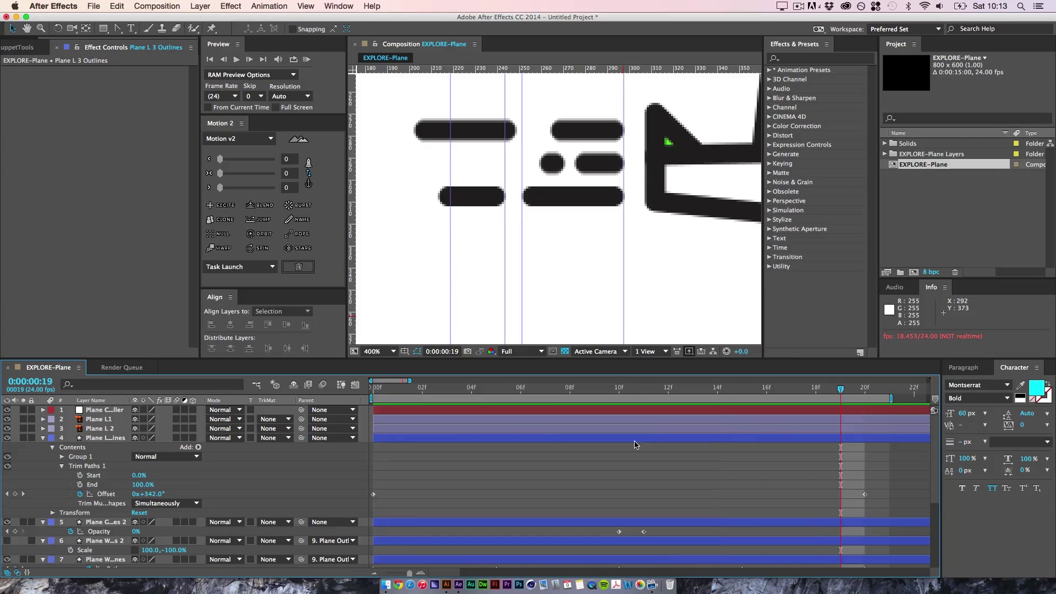
- Collapse Plane L 3 Outlines and delete the Plane L1 and Plane L 2 layers
{"action": "left_click", "coordinate": [44, 439]}
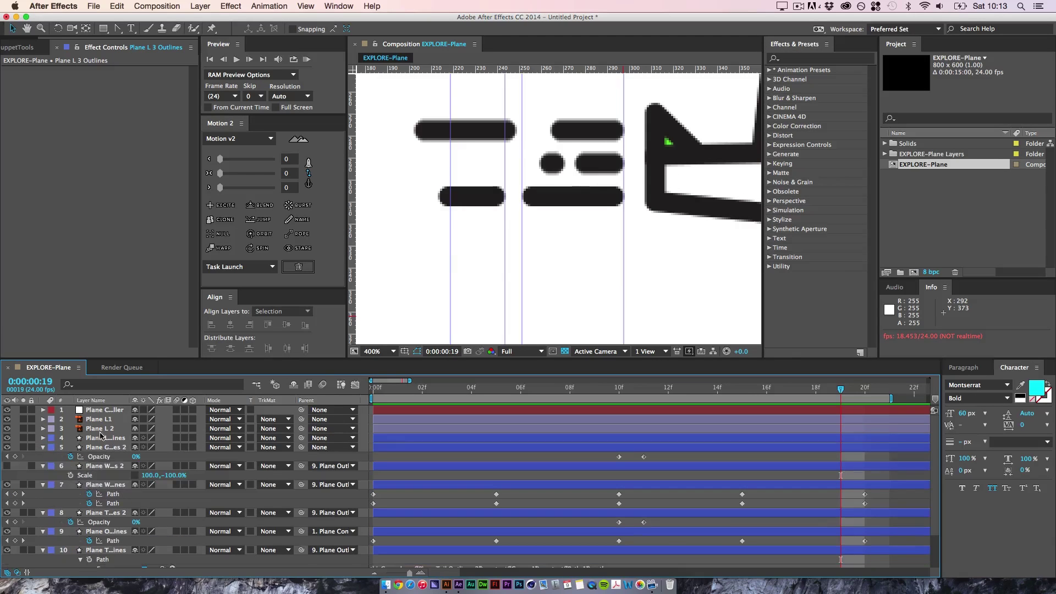
{"action": "left_click", "coordinate": [90, 428]}
{"action": "left_click", "coordinate": [92, 420], "text": "shift"}
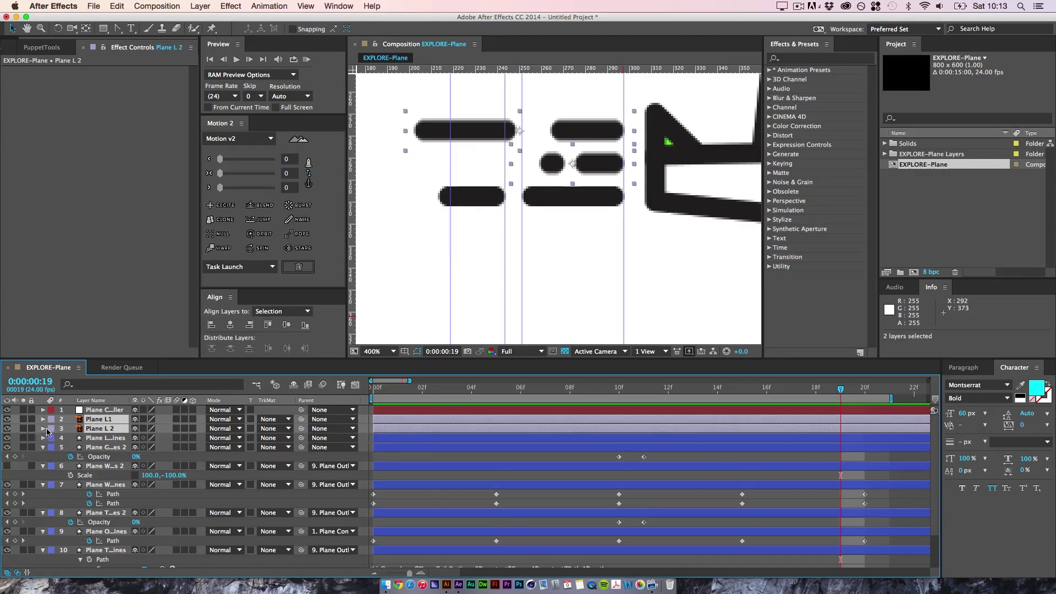
{"action": "key", "text": "Delete"}
- Parent Plane L 3 Outlines to the Plane Controller null
{"action": "left_click", "coordinate": [113, 430]}
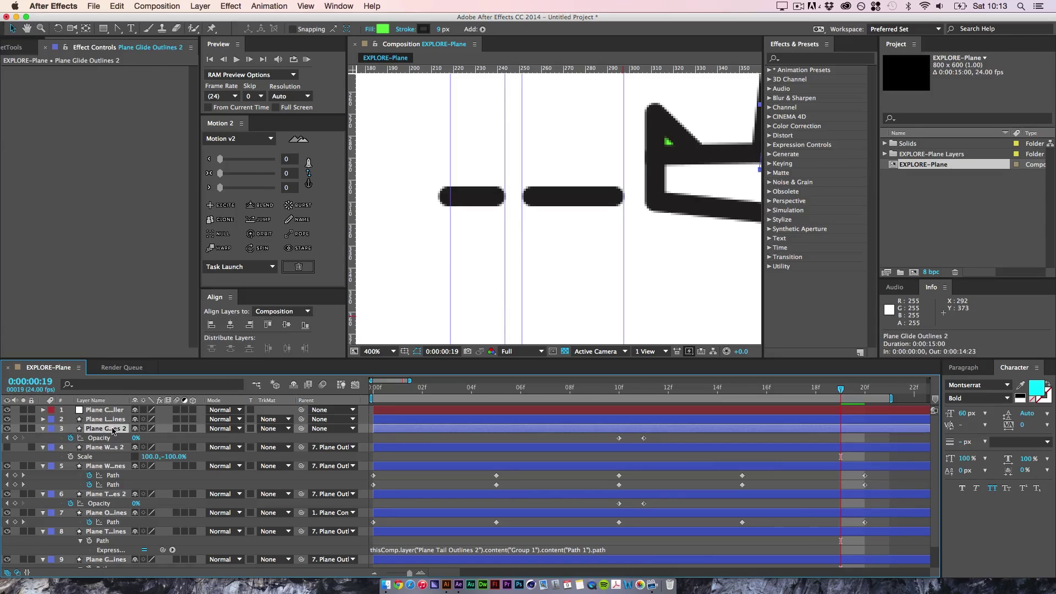
{"action": "left_click", "coordinate": [112, 421]}
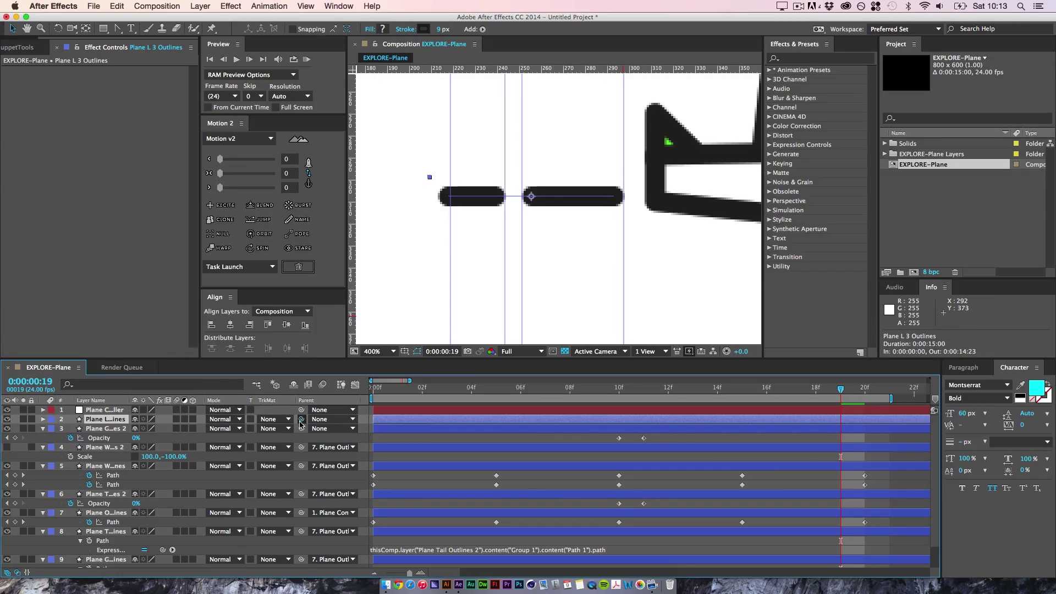
{"action": "left_click_drag", "start_coordinate": [302, 419], "coordinate": [94, 411]}
{"action": "key", "text": "comma"}
{"action": "key", "text": "comma"}
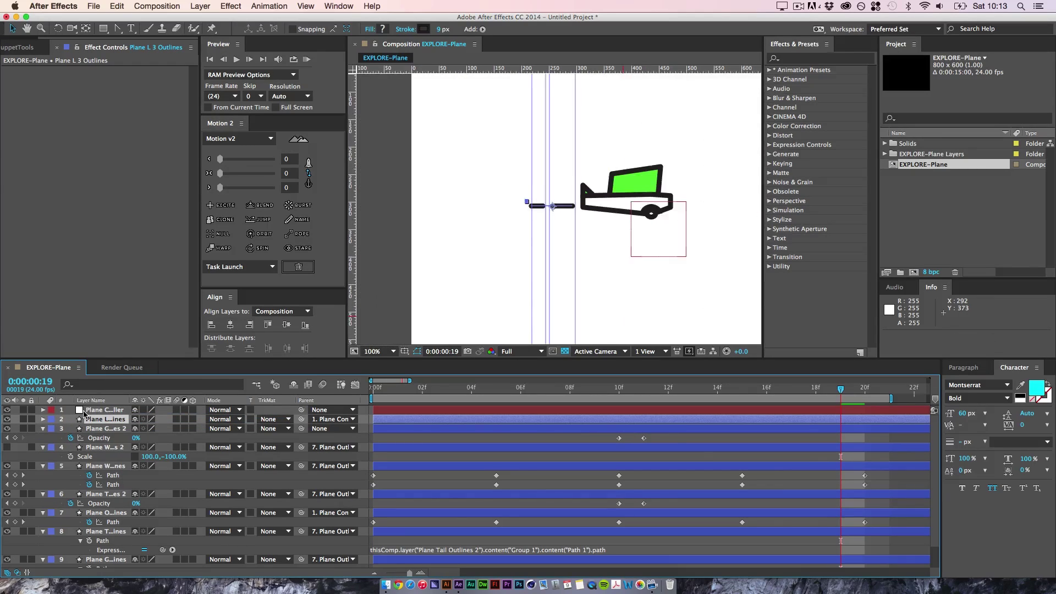
{"action": "left_click", "coordinate": [344, 435]}
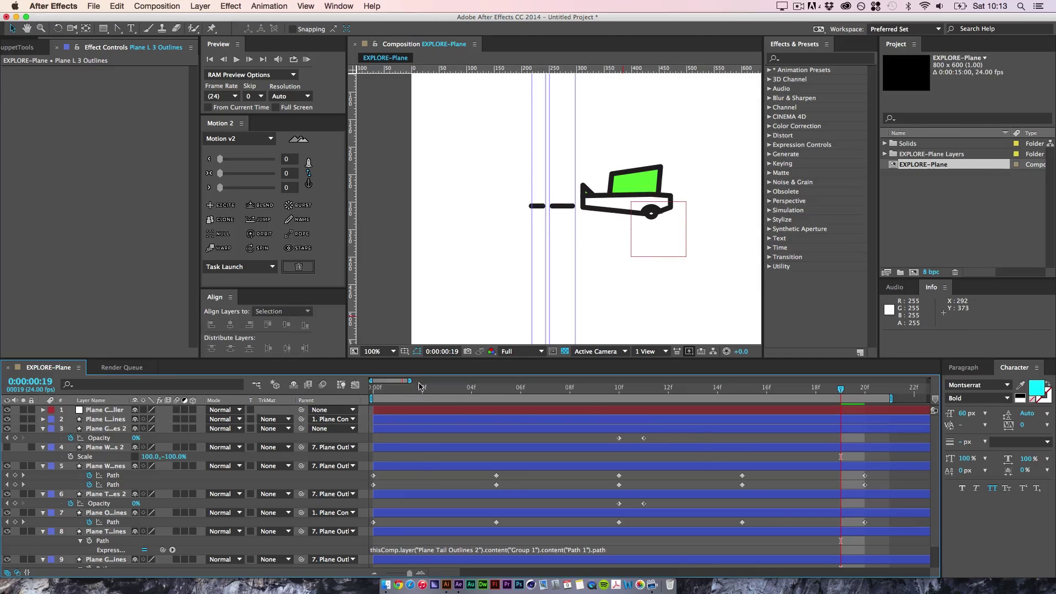
- Separate the Plane Controller's Position into X and Y dimensions and keyframe Y Position at frame 0
{"action": "key", "text": "Home"}
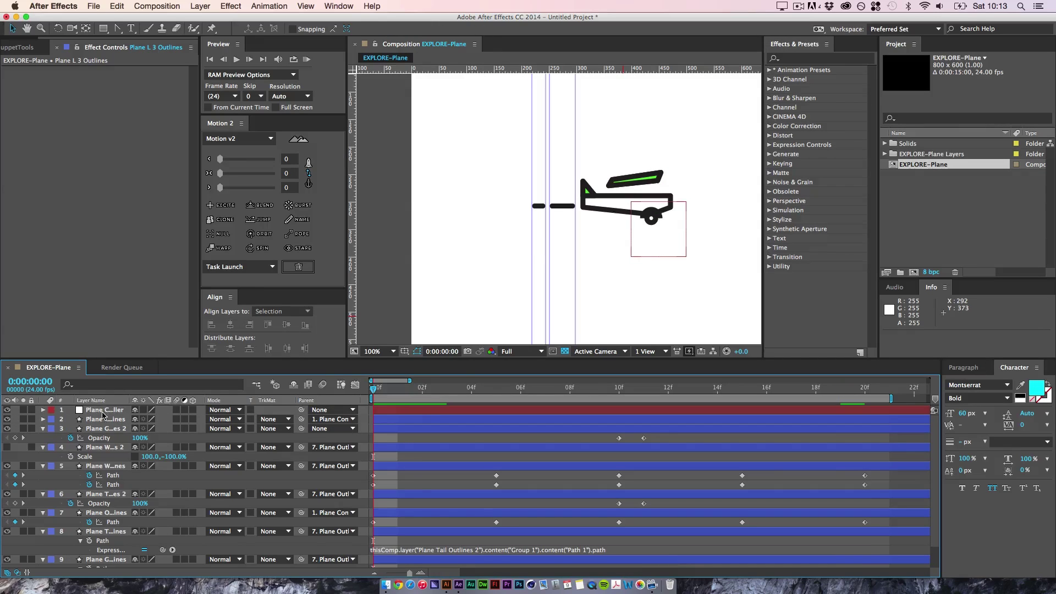
{"action": "left_click", "coordinate": [104, 413]}
{"action": "key", "text": "p"}
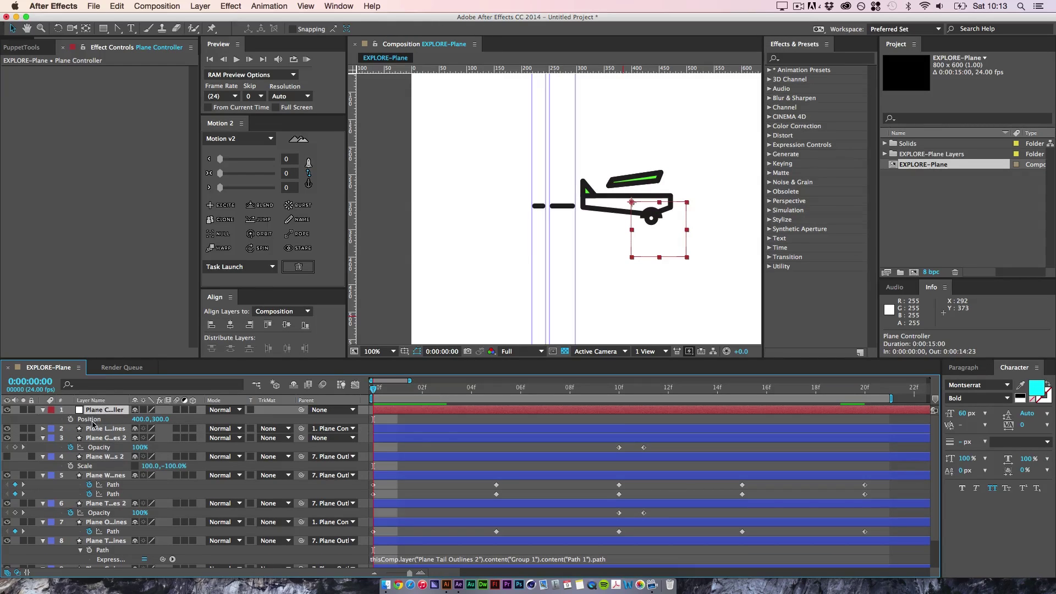
{"action": "right_click", "coordinate": [93, 422]}
{"action": "left_click", "coordinate": [93, 440]}
{"action": "key", "text": "super+shift+a"}
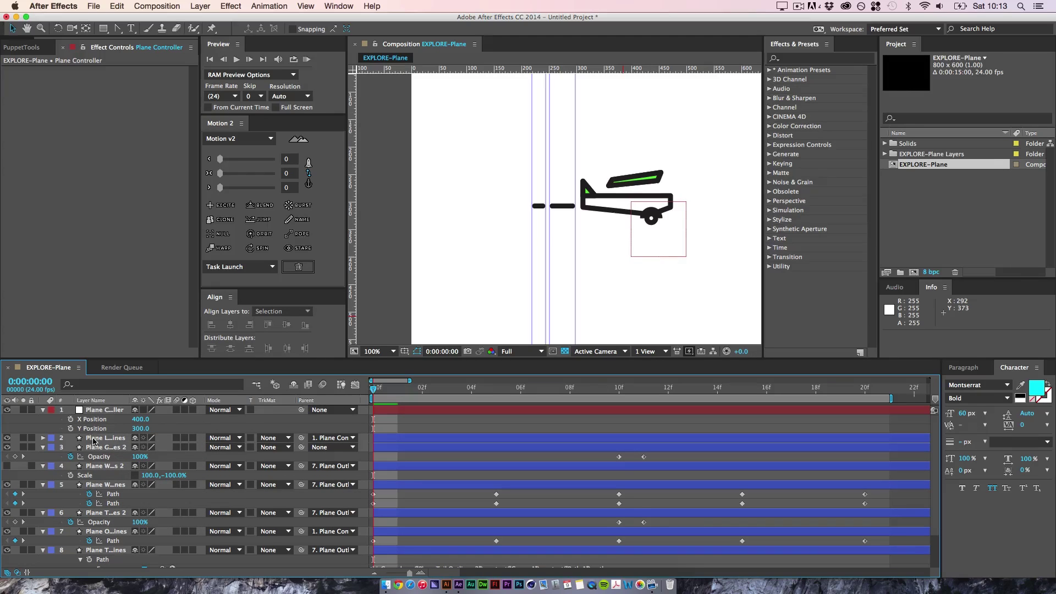
{"action": "left_click", "coordinate": [93, 430]}
{"action": "left_click", "coordinate": [71, 429]}
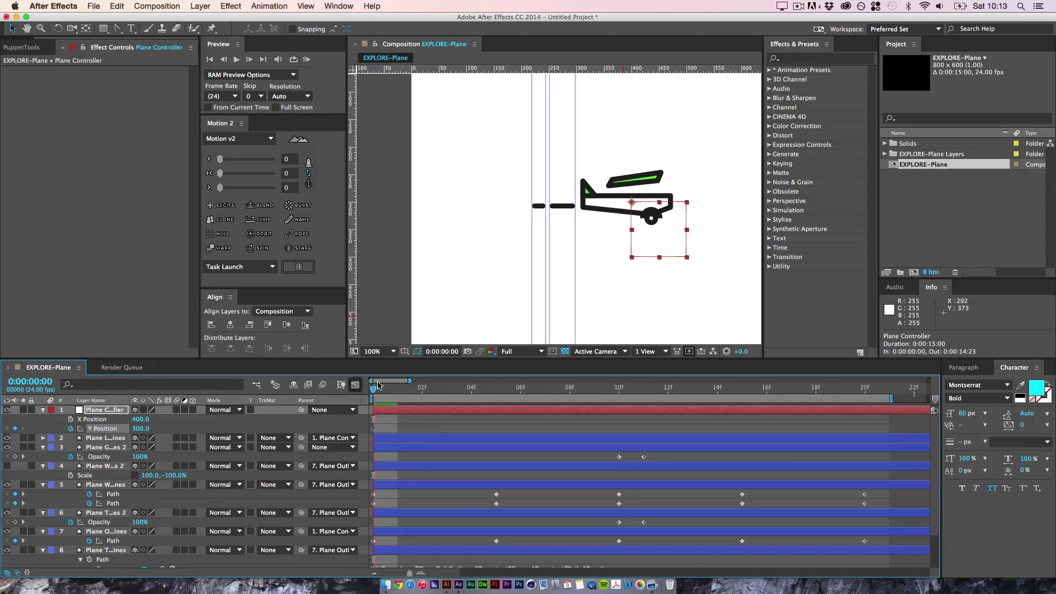
- Set the Plane Controller's Y Position to 352 at frame 5 and return to frame 0
{"action": "left_click_drag", "start_coordinate": [374, 389], "coordinate": [496, 395]}
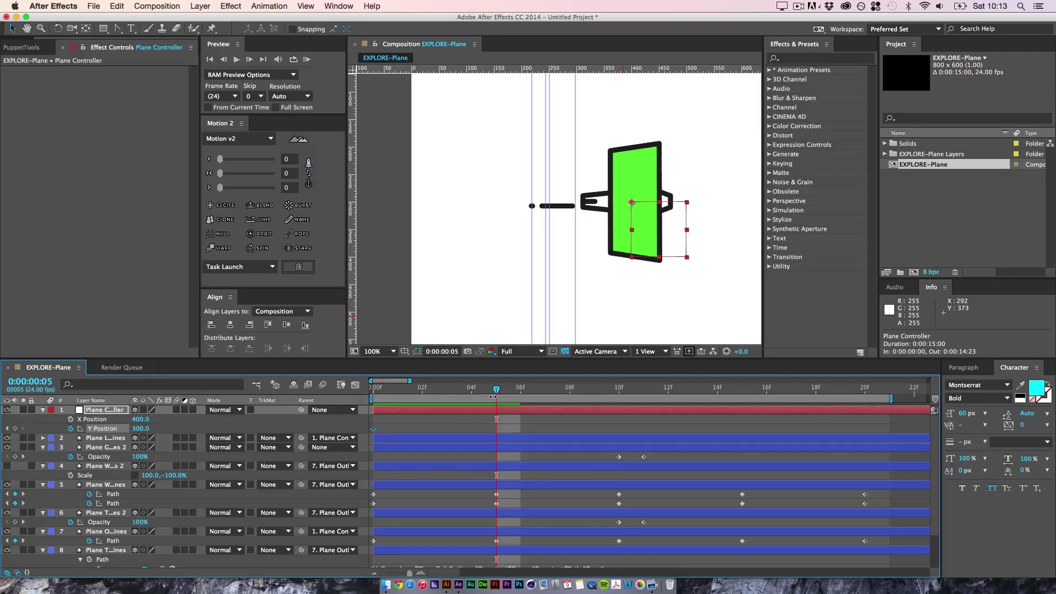
{"action": "mouse_move", "coordinate": [143, 429]}
{"action": "left_mouse_down"}
{"action": "mouse_move", "coordinate": [158, 430]}
{"action": "mouse_move", "coordinate": [137, 430]}
{"action": "mouse_move", "coordinate": [155, 440]}
{"action": "left_mouse_up"}
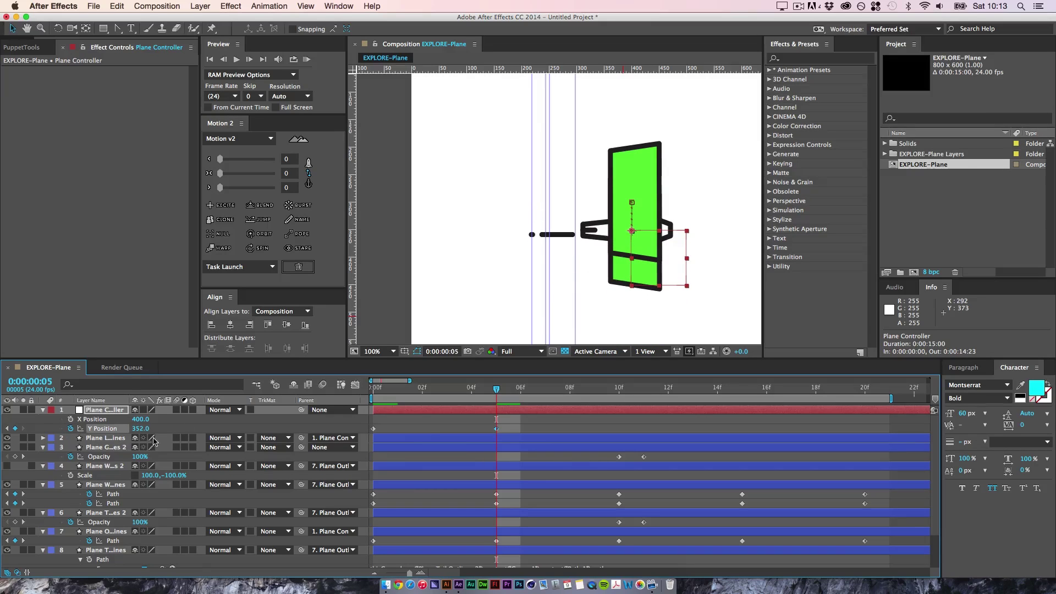
{"action": "left_click", "coordinate": [447, 430]}
{"action": "left_click_drag", "start_coordinate": [497, 389], "coordinate": [330, 412]}
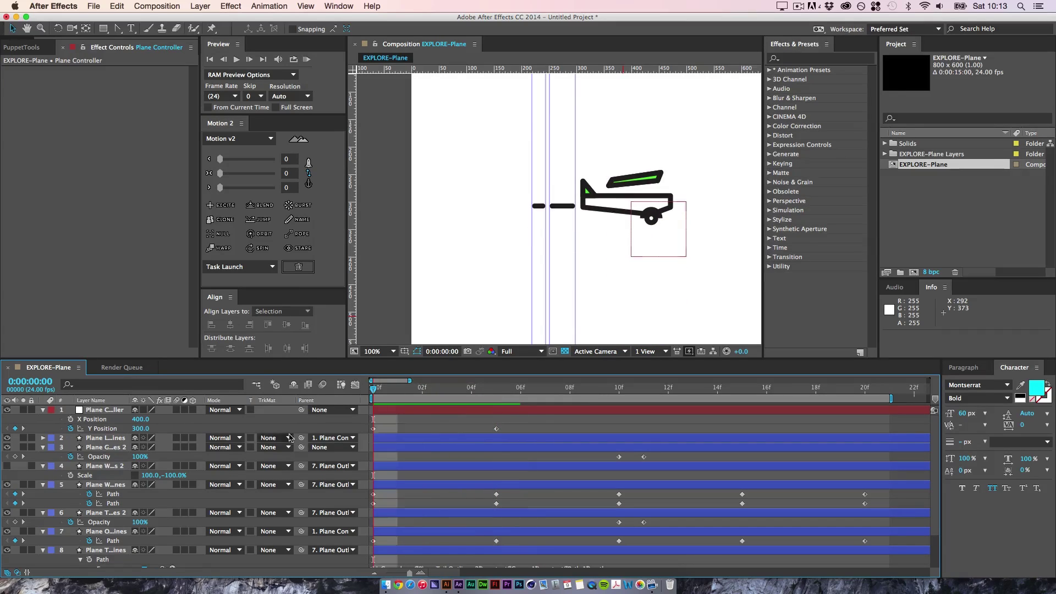
- Parent Plane Glide Outlines 2 to Plane Glide Outlines and check the wing's movement at frame 5
{"action": "scroll", "coordinate": [934, 439], "scroll_direction": "down", "scroll_amount": 3}
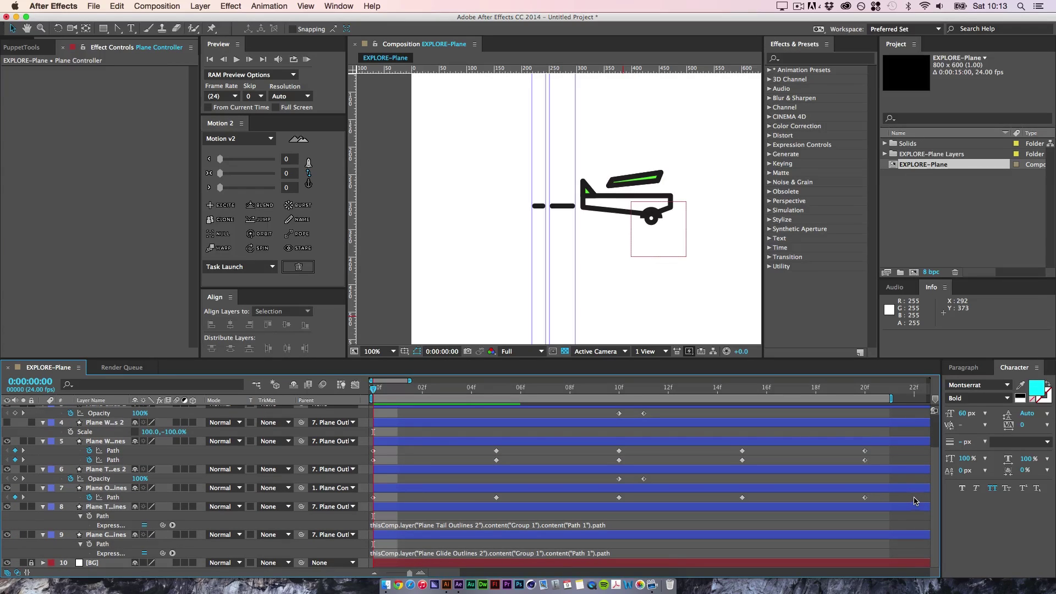
{"action": "left_click", "coordinate": [119, 535]}
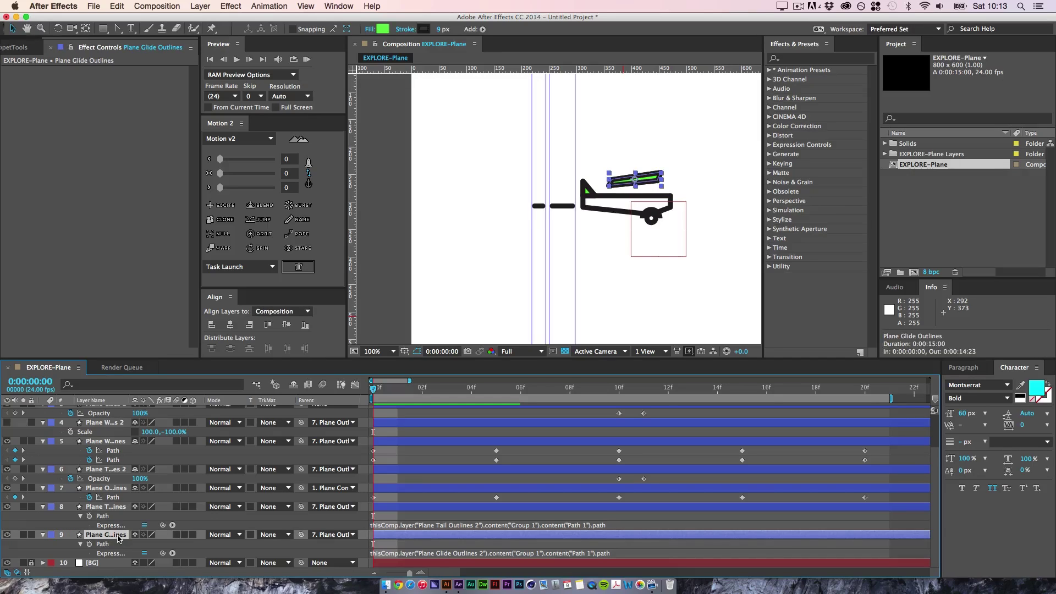
{"action": "scroll", "coordinate": [122, 517], "scroll_direction": "up", "scroll_amount": 1}
{"action": "scroll", "coordinate": [124, 508], "scroll_direction": "up", "scroll_amount": 1}
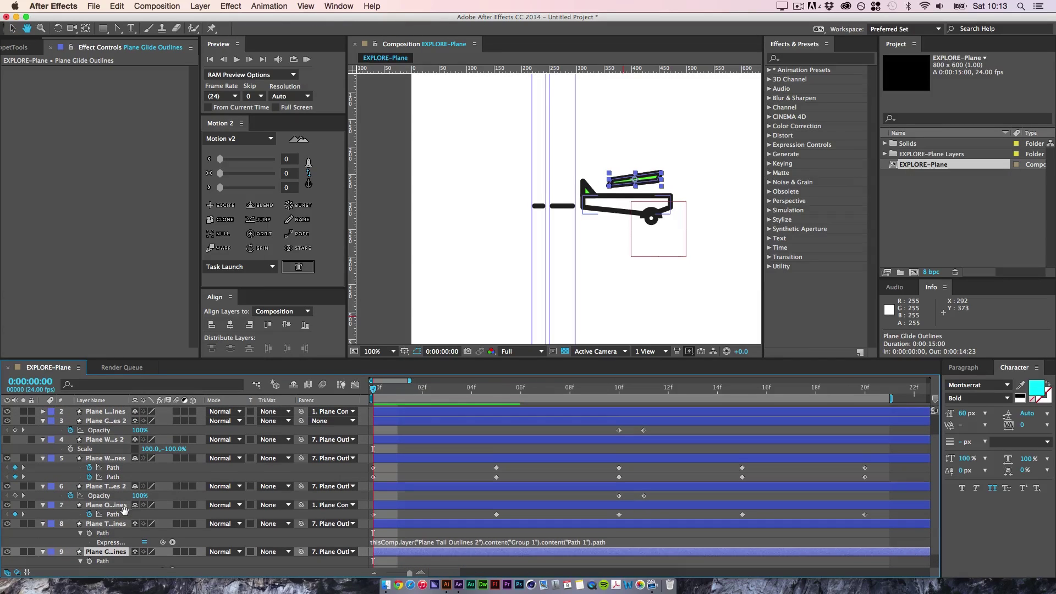
{"action": "left_click", "coordinate": [117, 422]}
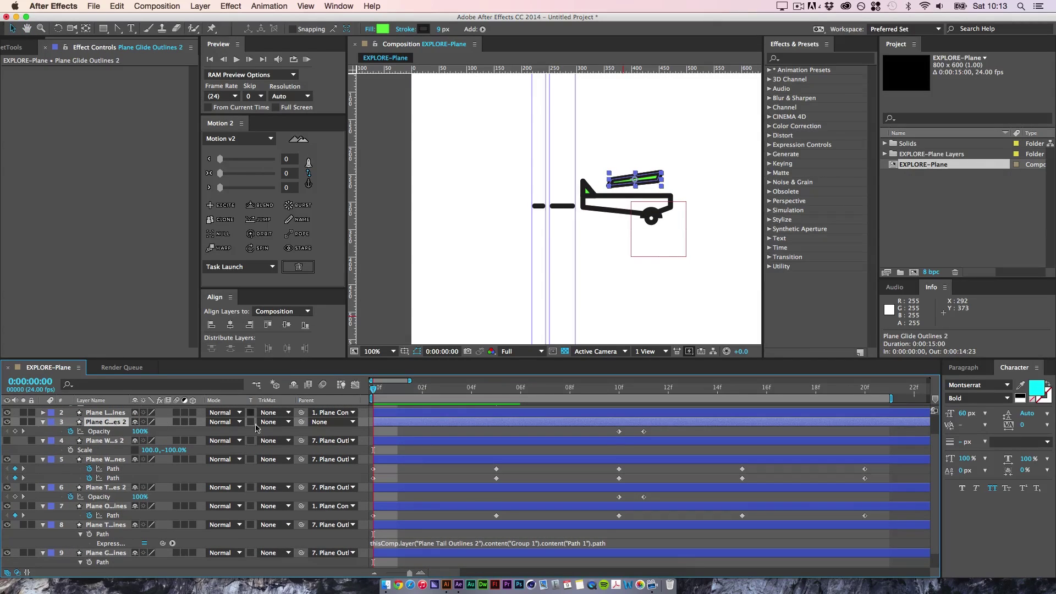
{"action": "left_click_drag", "start_coordinate": [302, 422], "coordinate": [103, 544]}
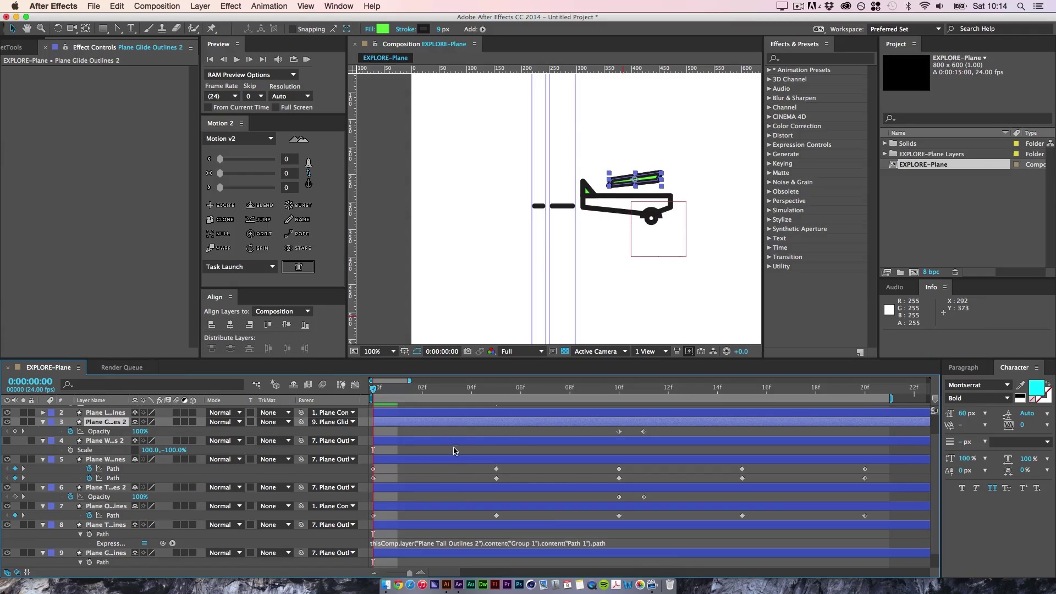
{"action": "left_click", "coordinate": [462, 433]}
{"action": "left_click_drag", "start_coordinate": [385, 391], "coordinate": [497, 400]}
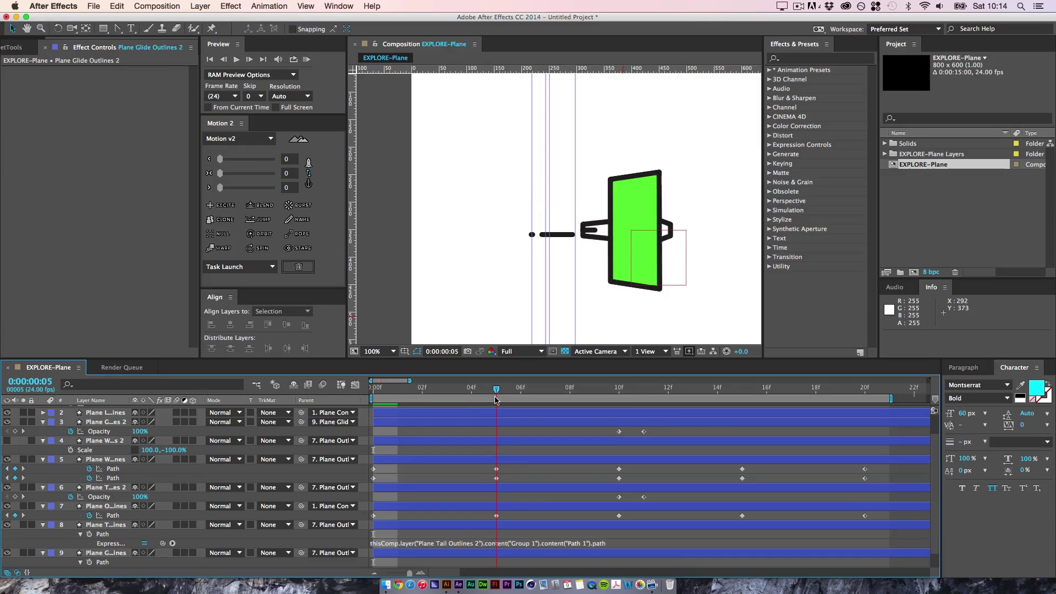
- Move the Plane Controller's second Y Position keyframe to frame 10
{"action": "left_click_drag", "start_coordinate": [496, 400], "coordinate": [619, 416]}
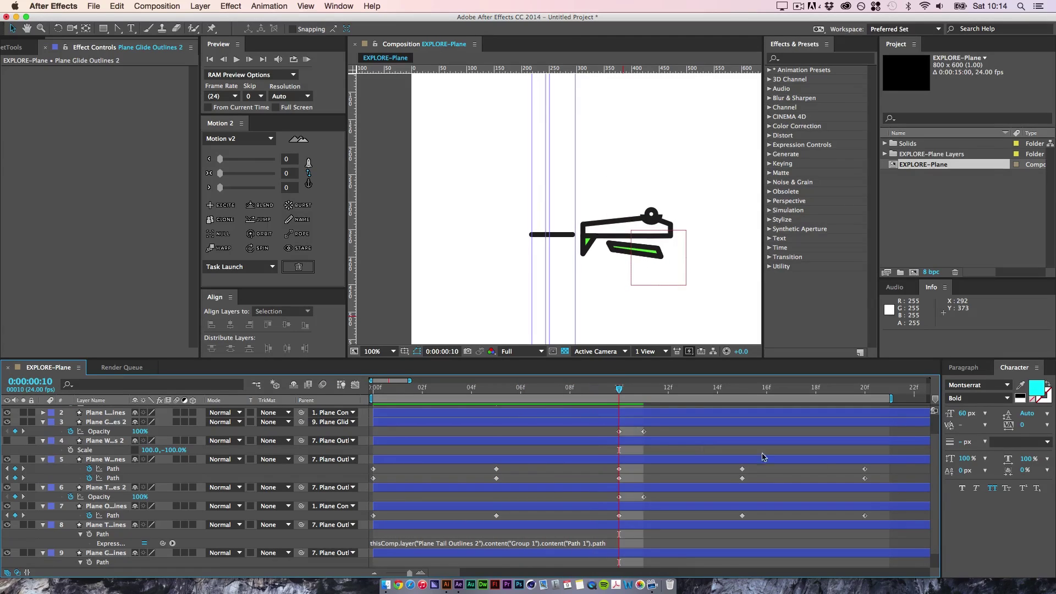
{"action": "left_click_drag", "start_coordinate": [937, 485], "coordinate": [935, 429]}
{"action": "left_click_drag", "start_coordinate": [497, 429], "coordinate": [620, 430]}
{"action": "left_click", "coordinate": [636, 425]}
{"action": "left_click_drag", "start_coordinate": [619, 389], "coordinate": [619, 428]}
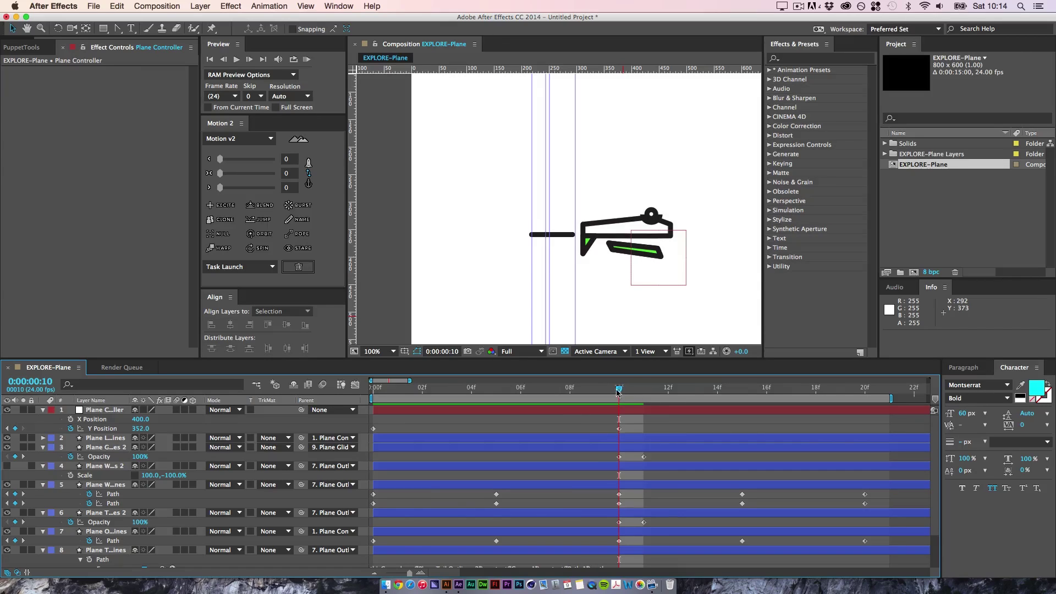
- Copy the Plane Controller's first Y Position keyframe to frame 20
{"action": "left_click_drag", "start_coordinate": [619, 392], "coordinate": [860, 417]}
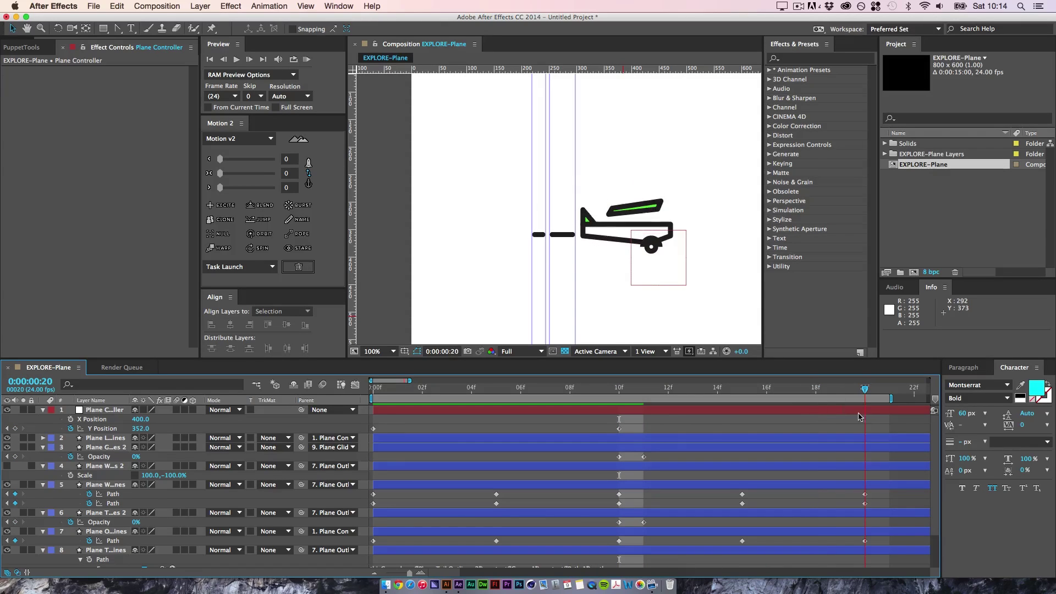
{"action": "left_click_drag", "start_coordinate": [392, 421], "coordinate": [368, 436]}
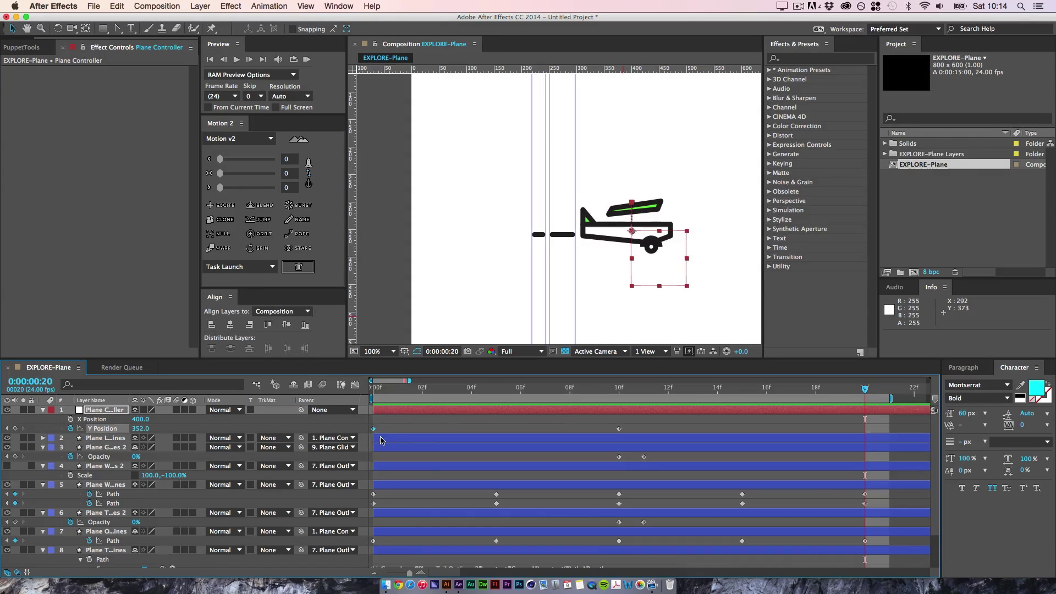
{"action": "left_click", "coordinate": [831, 420]}
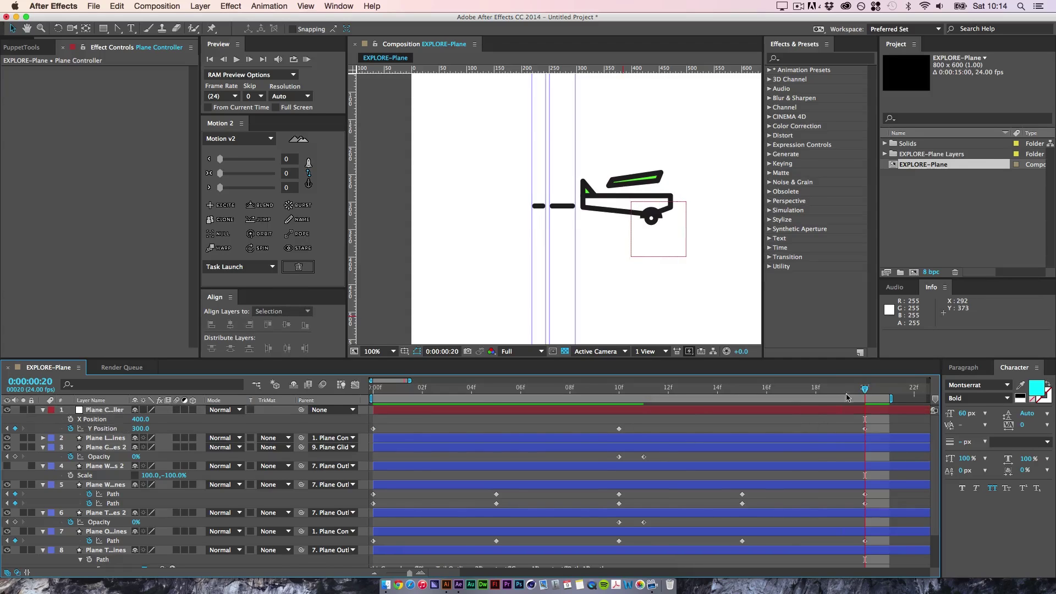
- Play a RAM preview of the plane's barrel roll with its vertical movement and speed line
{"action": "left_click_drag", "start_coordinate": [662, 402], "coordinate": [482, 397]}
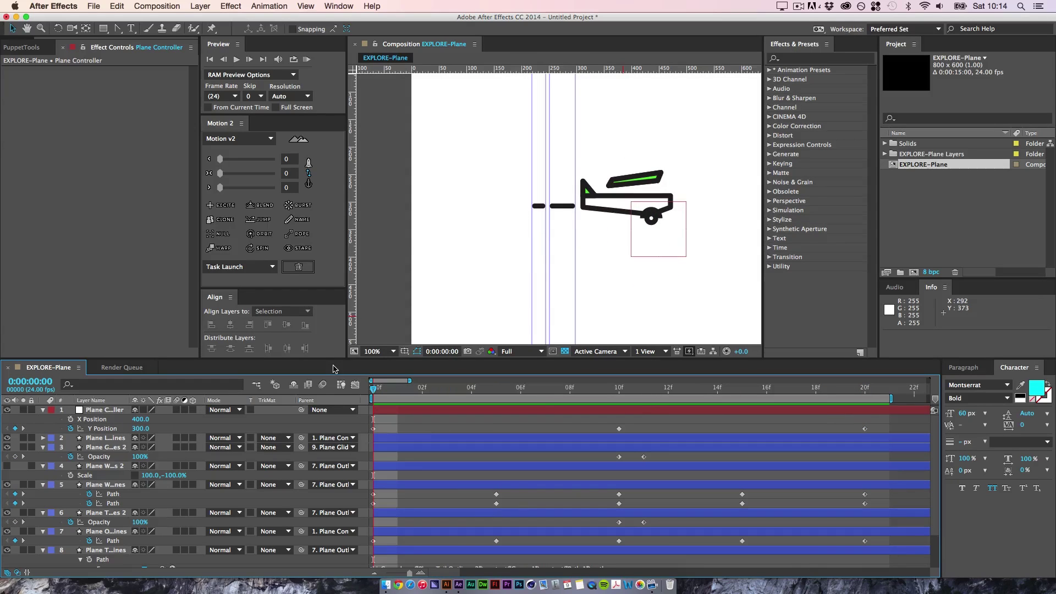
{"action": "left_click", "coordinate": [308, 60]}
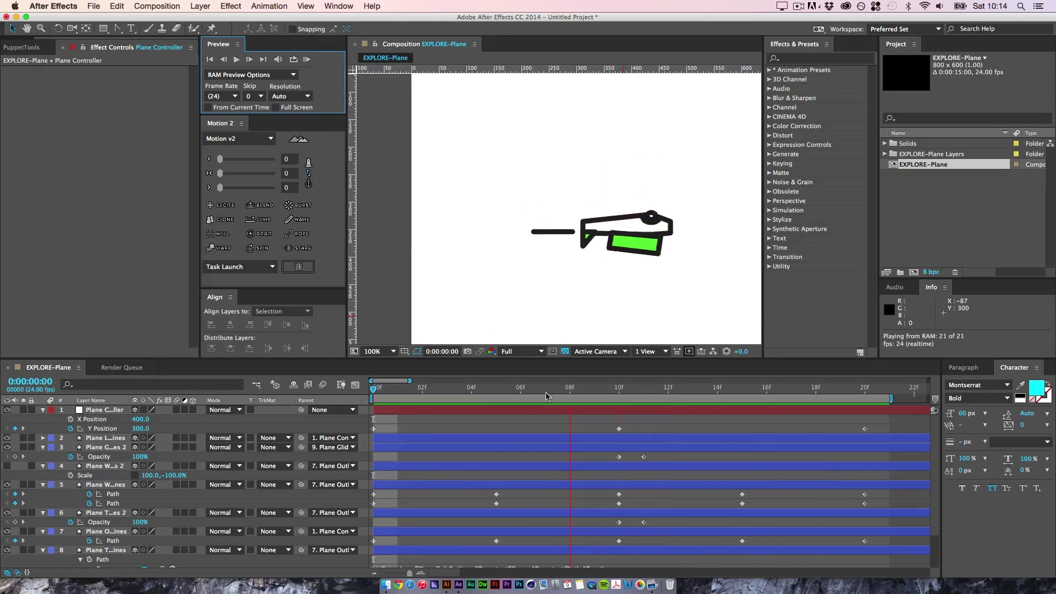
{"action": "key", "text": "space"}
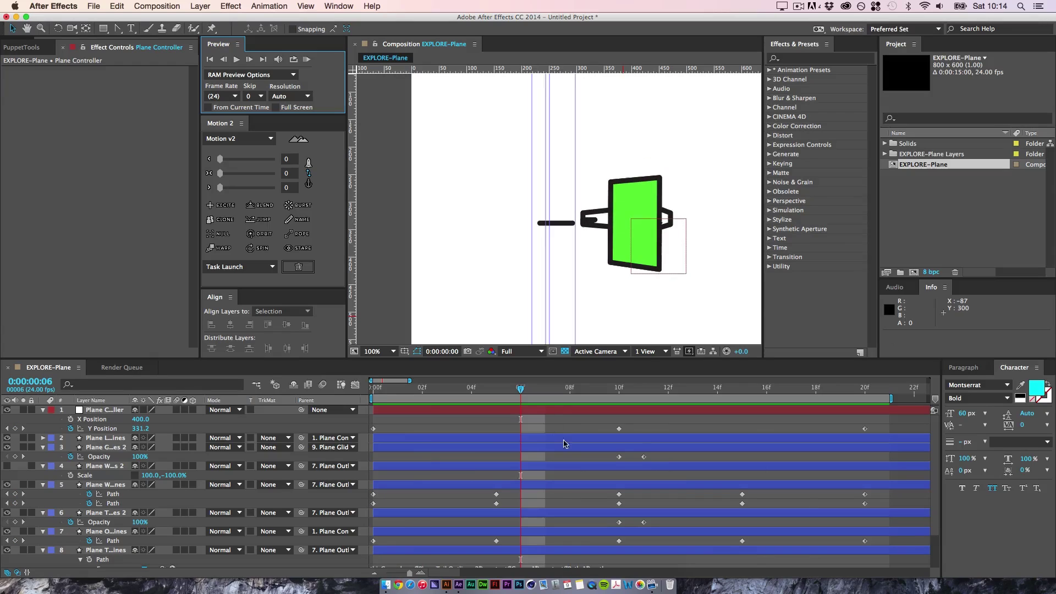
- Preview the reference animation EXPLORE-800x600.gif in Finder, return to After Effects and move the playhead to frame 0
{"action": "left_click", "coordinate": [386, 586]}
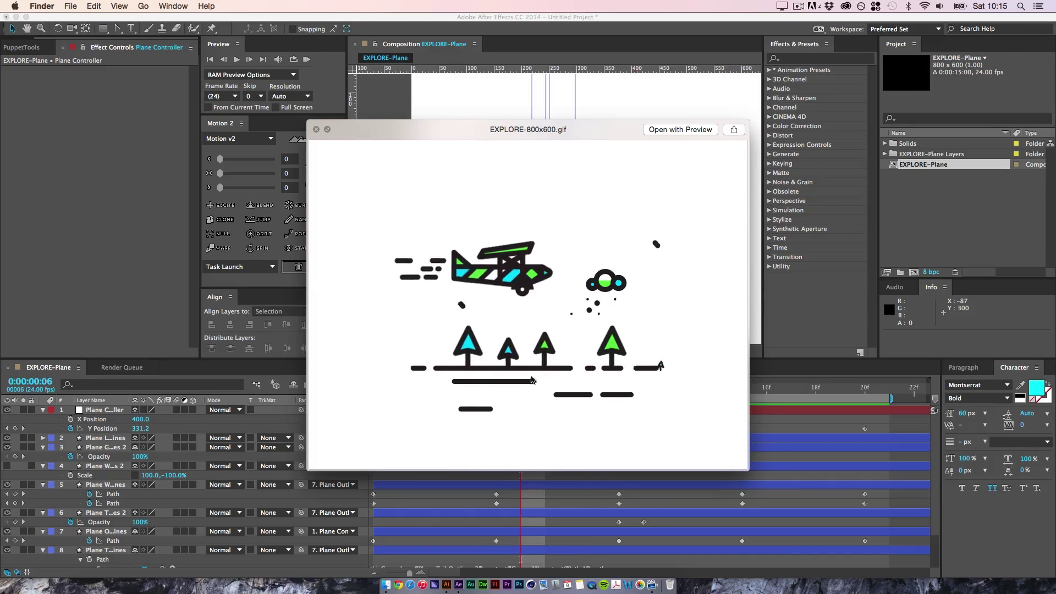
{"action": "key", "text": "space"}
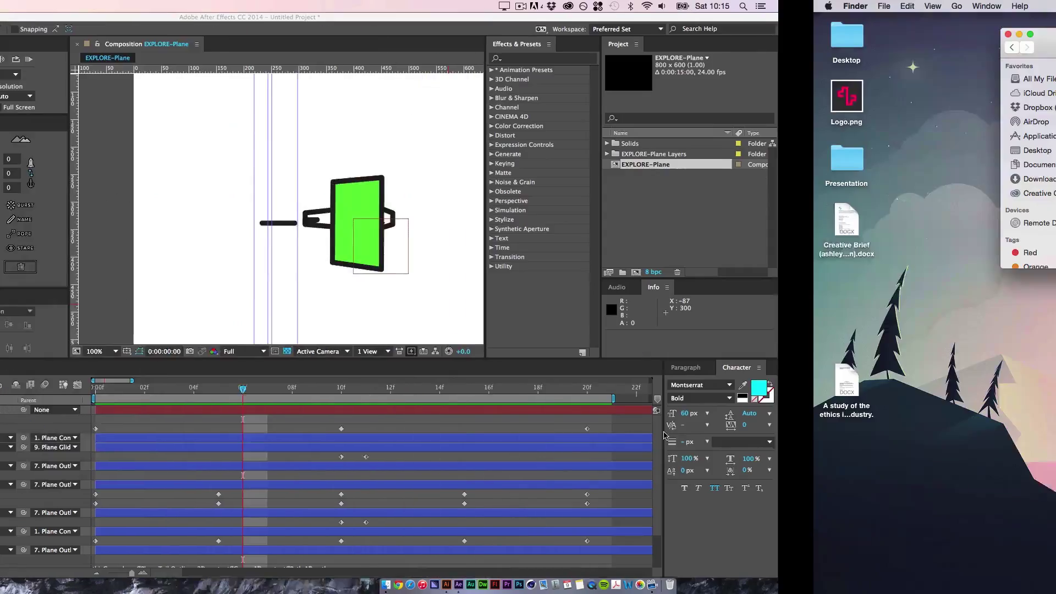
{"action": "left_click", "coordinate": [458, 584]}
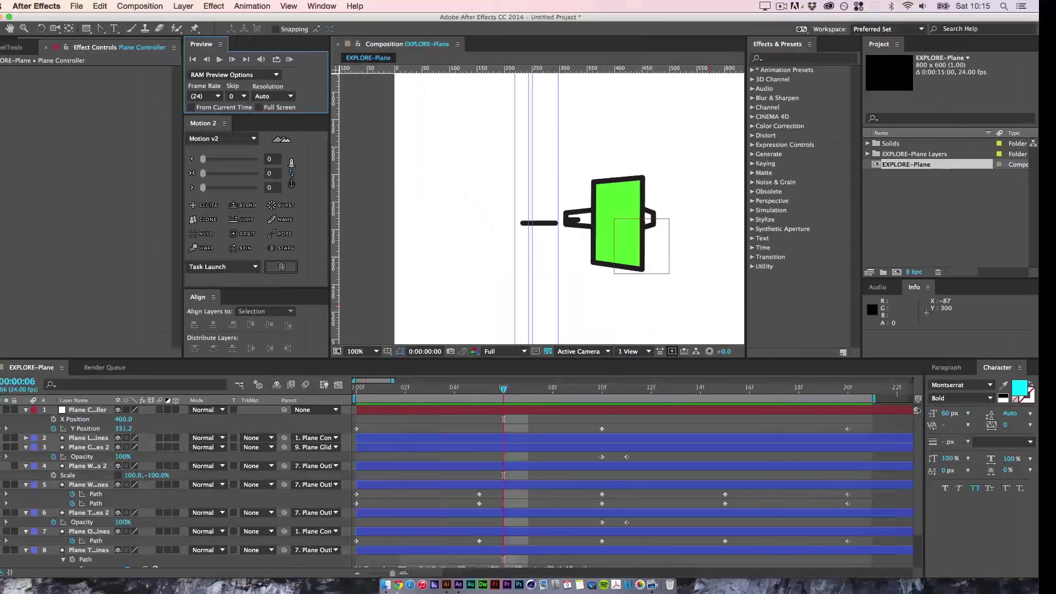
{"action": "left_click_drag", "start_coordinate": [517, 394], "coordinate": [358, 504]}
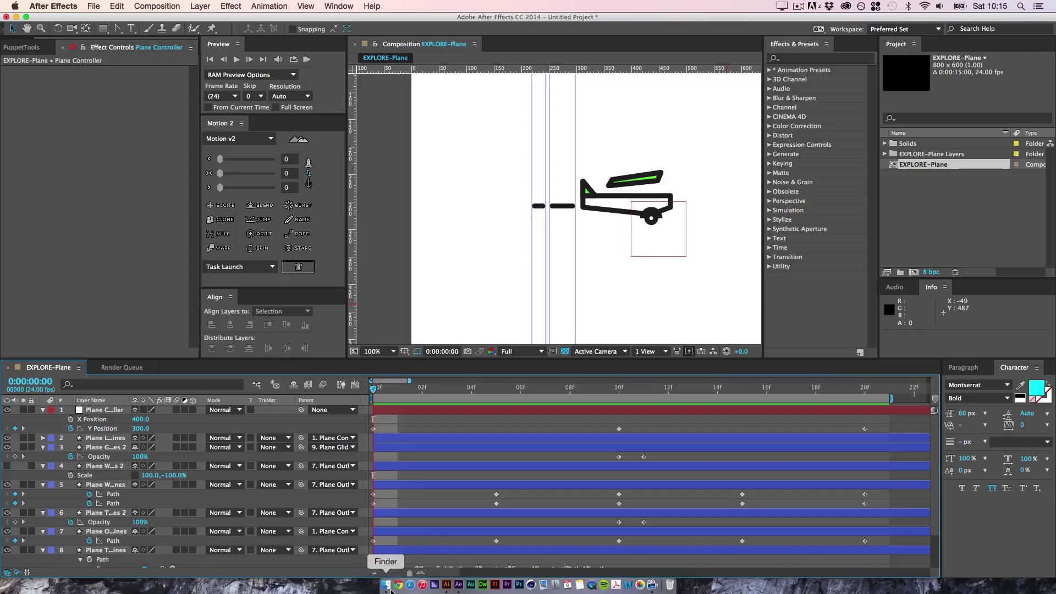
- Switch to Finder and browse from Documents through the Clients and JQ - Explore folders to the Submarine folder
{"action": "left_click", "coordinate": [386, 585]}
{"action": "left_click", "coordinate": [384, 221]}
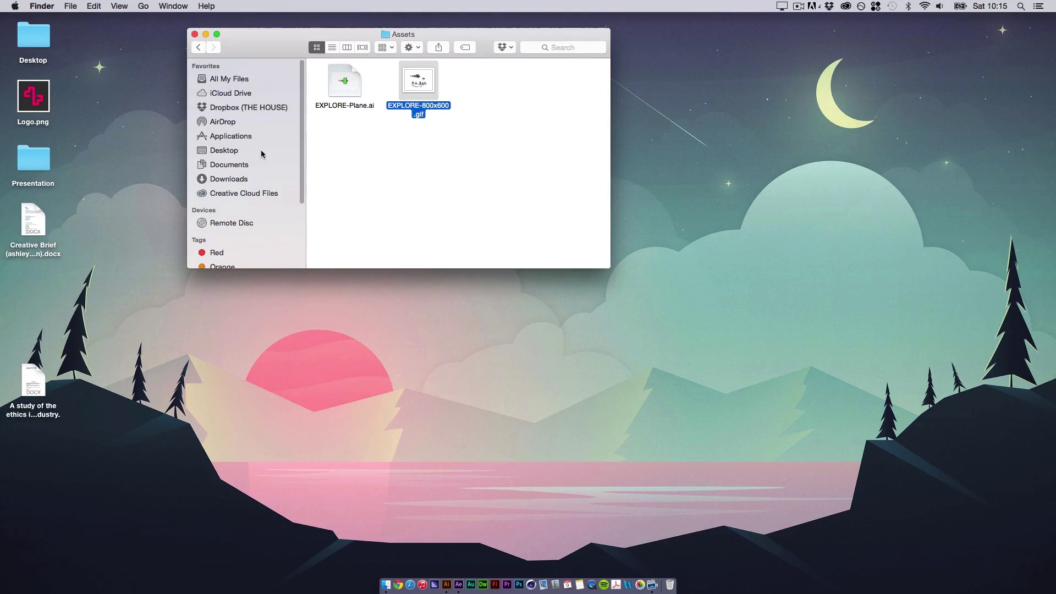
{"action": "left_click", "coordinate": [237, 180]}
{"action": "left_click", "coordinate": [229, 164]}
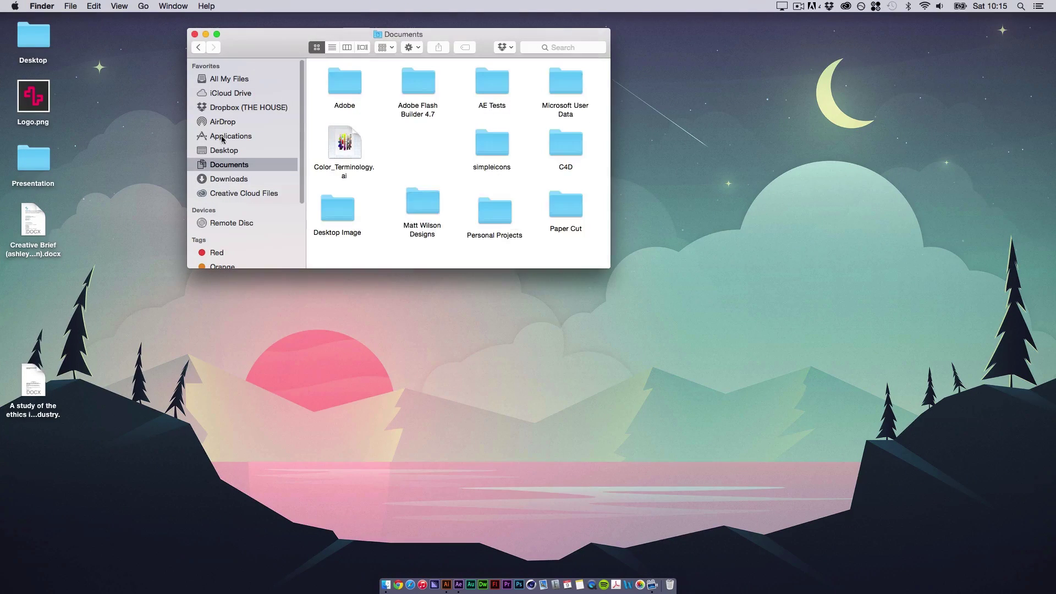
{"action": "double_click", "coordinate": [418, 206]}
{"action": "double_click", "coordinate": [422, 145]}
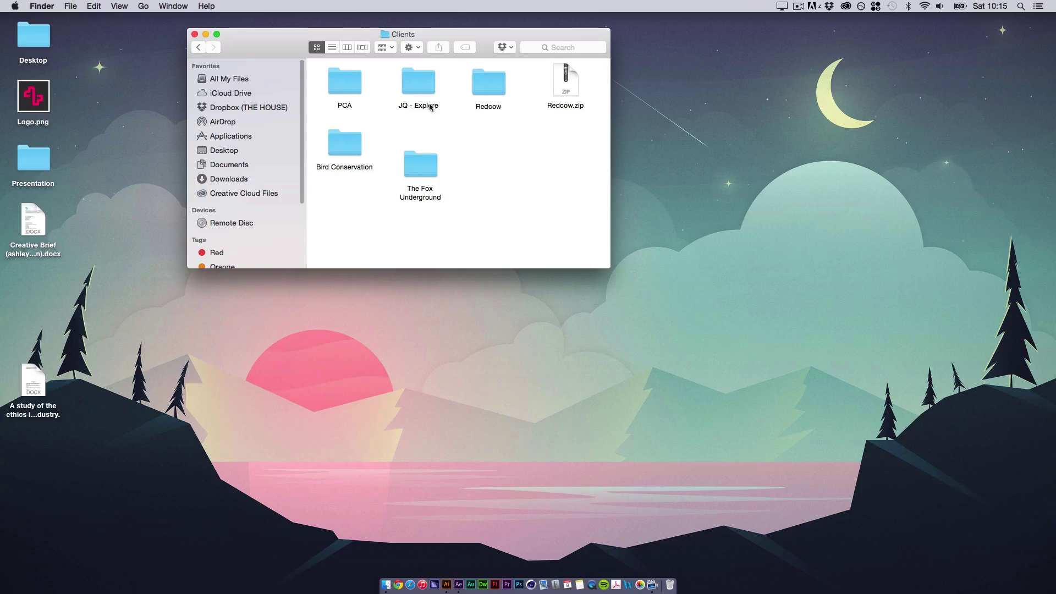
{"action": "double_click", "coordinate": [428, 106]}
{"action": "double_click", "coordinate": [436, 94]}
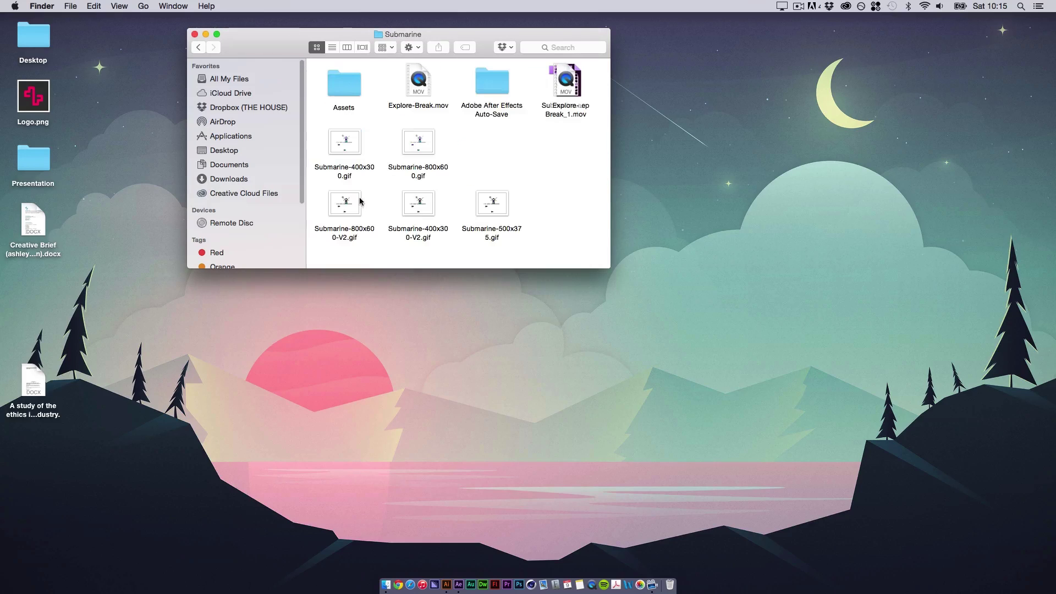
- Preview the Submarine-500x375.gif animation, close the preview and deselect the file
{"action": "left_click", "coordinate": [499, 205]}
{"action": "key", "text": "space"}
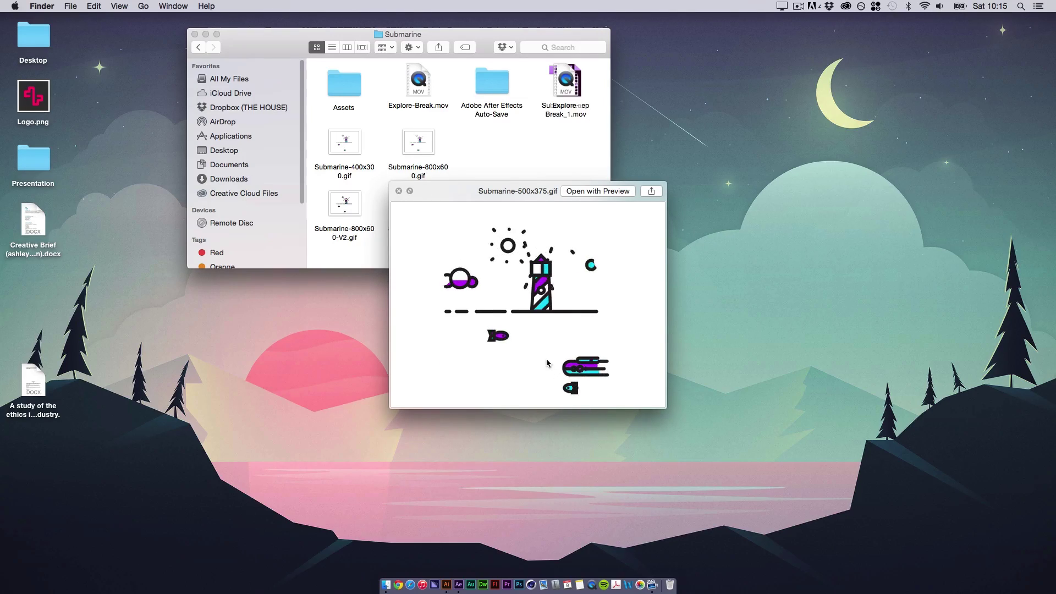
{"action": "key", "text": "space"}
{"action": "left_click", "coordinate": [507, 166]}
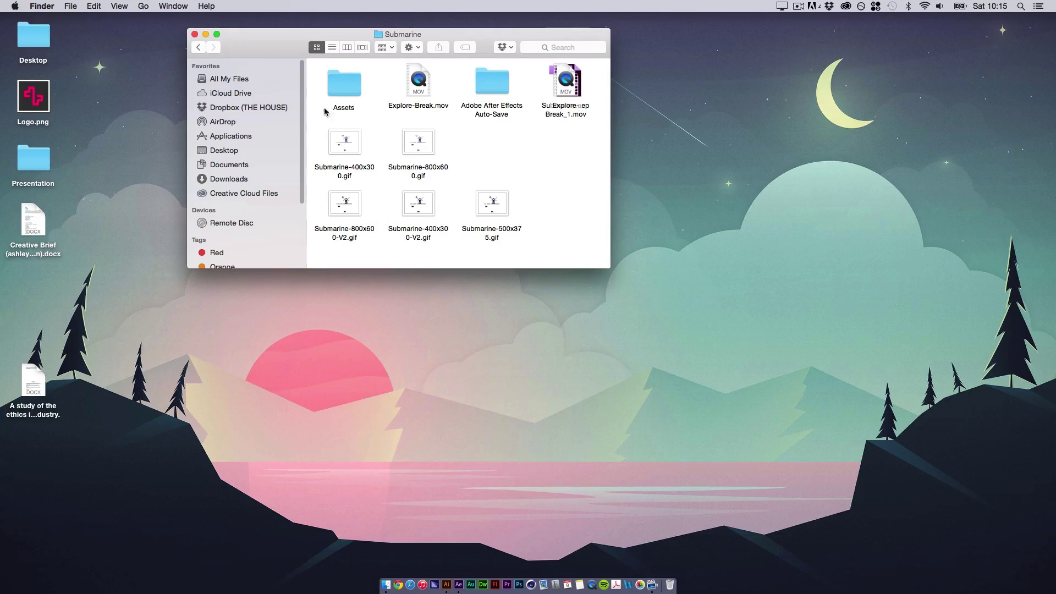
- Go back to the JQ - Explore folder, open the Balloon folder and preview Balloon-500x375.gif
{"action": "left_click", "coordinate": [198, 47]}
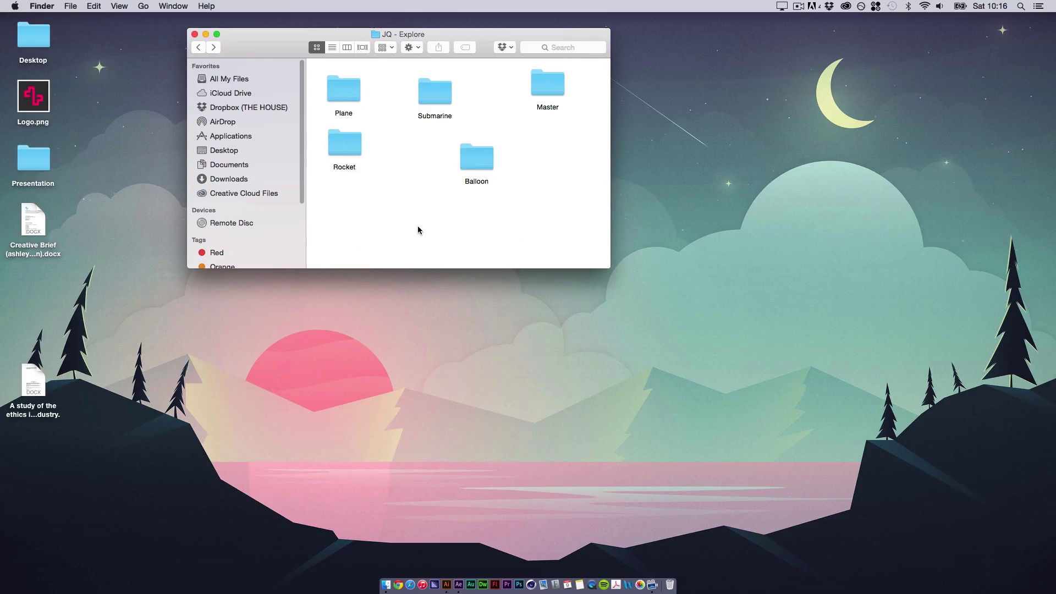
{"action": "double_click", "coordinate": [477, 160]}
{"action": "left_click", "coordinate": [431, 175]}
{"action": "key", "text": "space"}
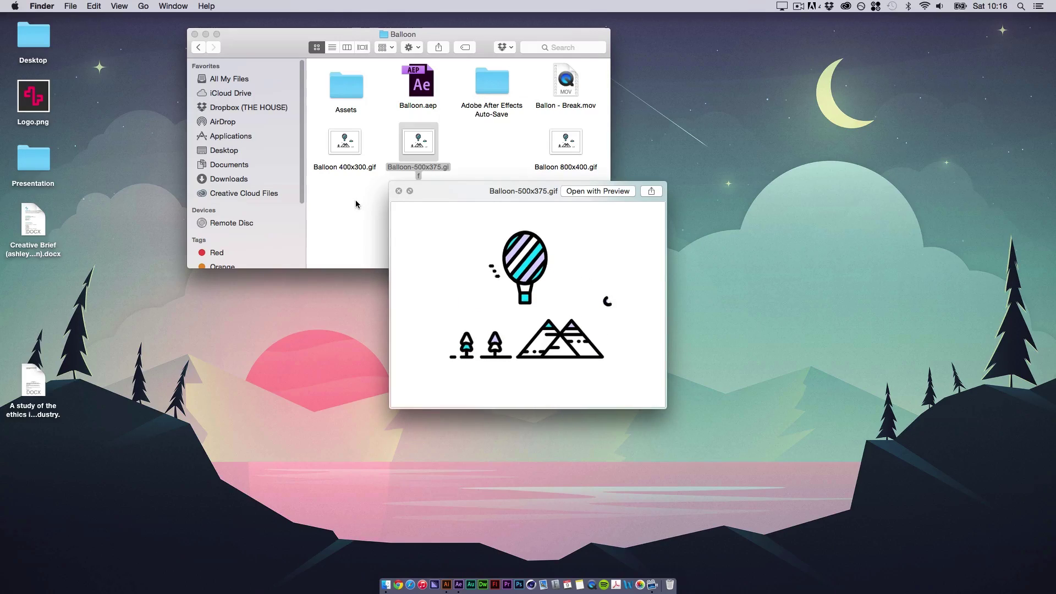
{"action": "key", "text": "space"}
- Return to the JQ - Explore folder, open the Rocket folder and preview Outer-Space-800-600.gif
{"action": "left_click", "coordinate": [199, 47]}
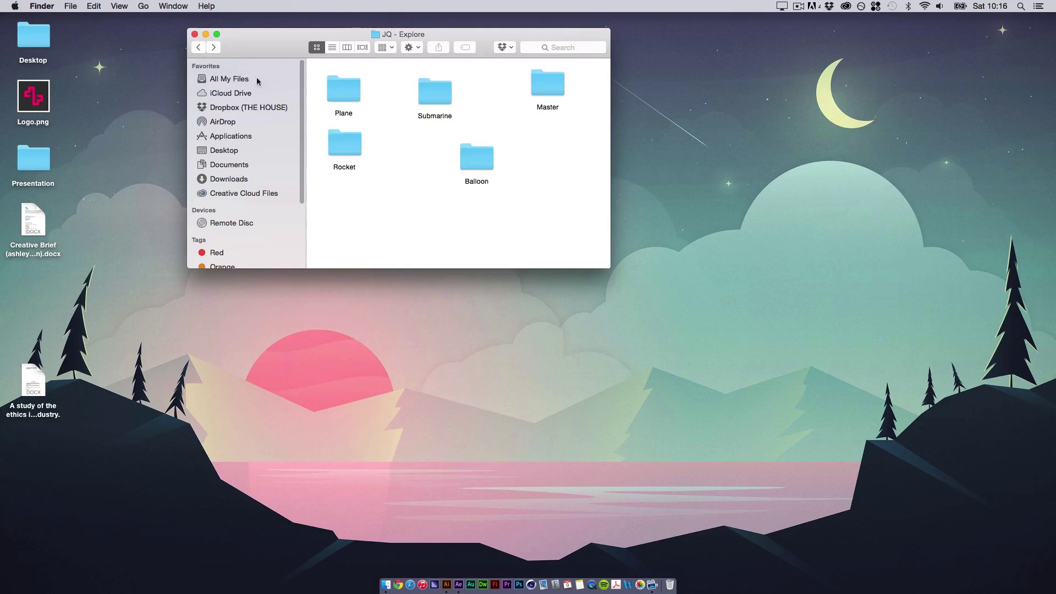
{"action": "double_click", "coordinate": [347, 150]}
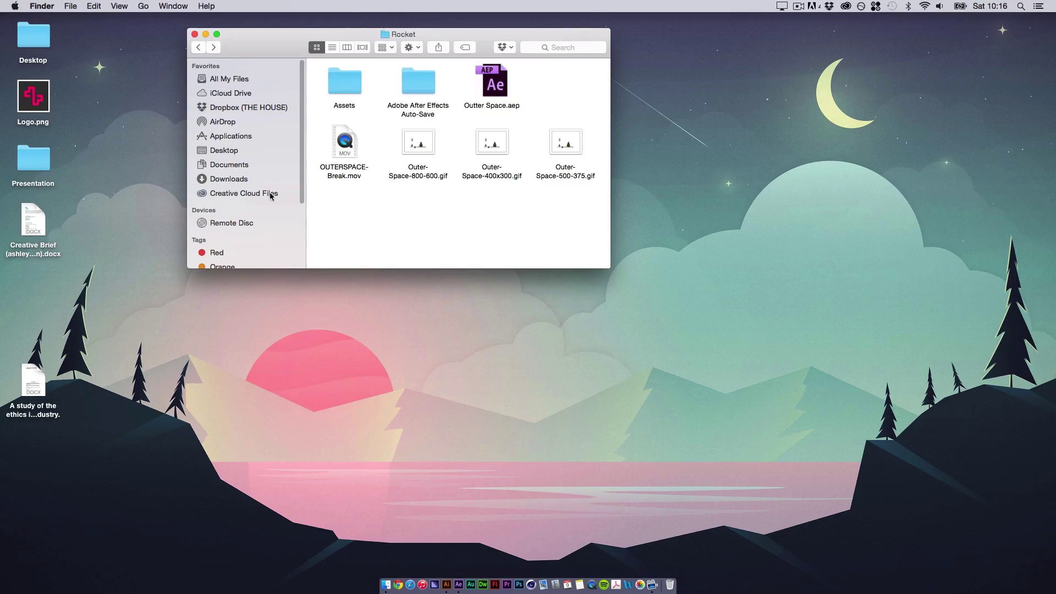
{"action": "left_click", "coordinate": [429, 148]}
{"action": "key", "text": "space"}
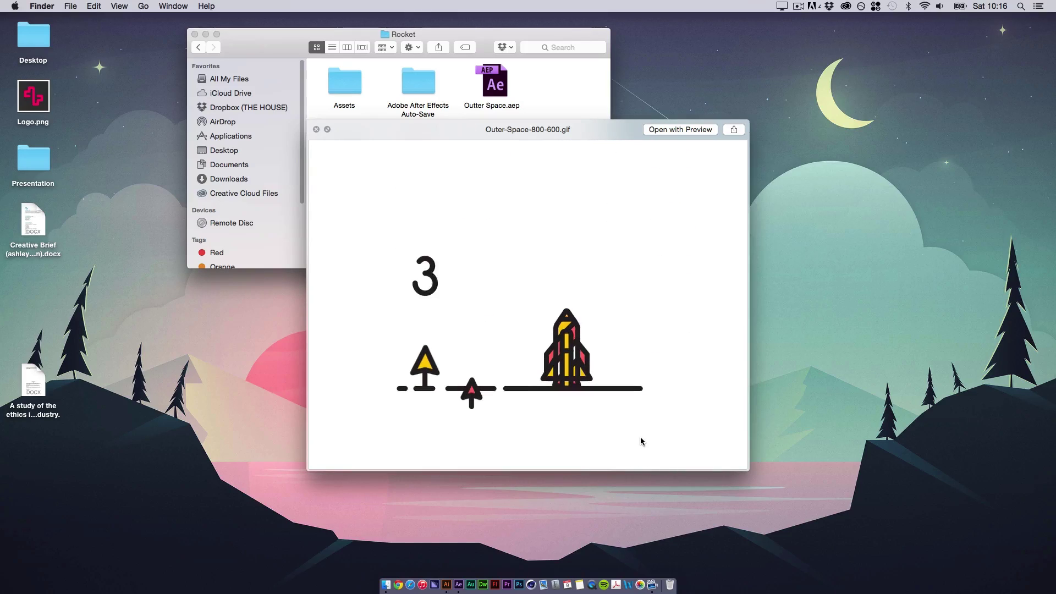
{"action": "key", "text": "space"}
{"action": "left_click", "coordinate": [527, 241]}
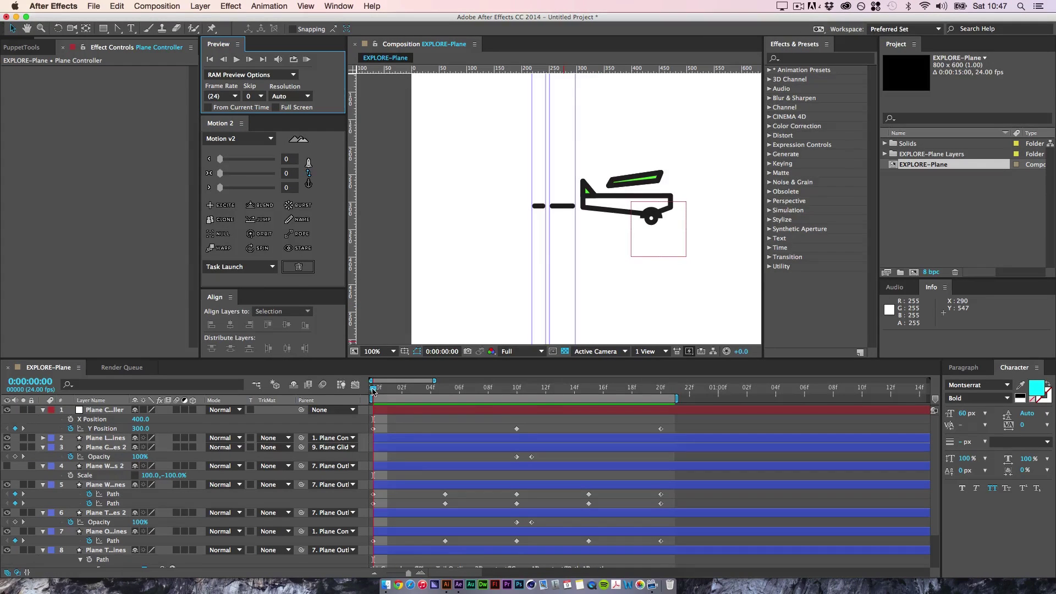
- In After Effects, scrub the plane's barrel roll from frame 0 to frame 20
{"action": "left_click_drag", "start_coordinate": [373, 391], "coordinate": [653, 402]}
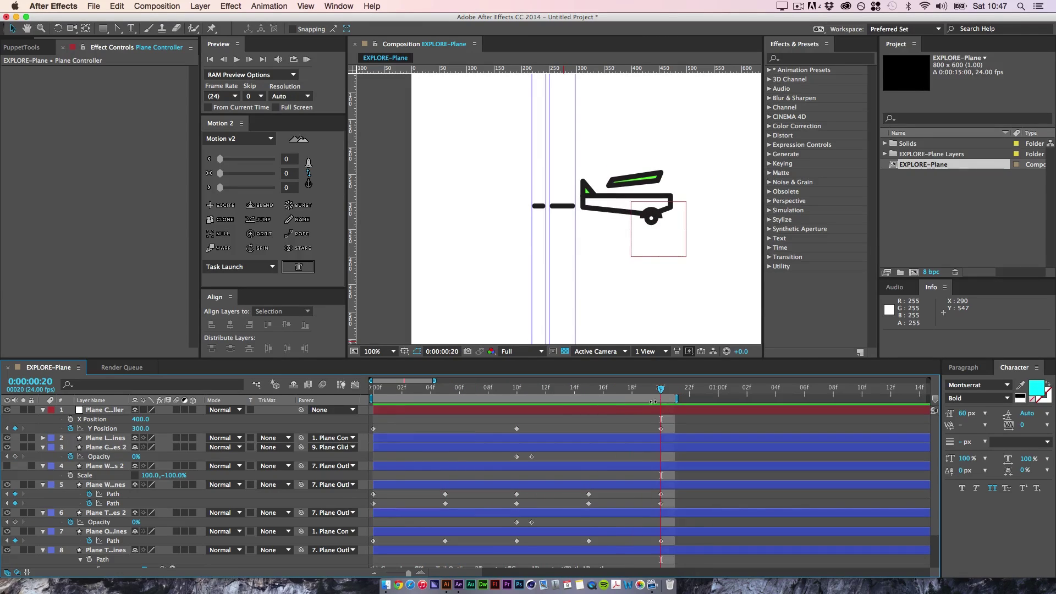